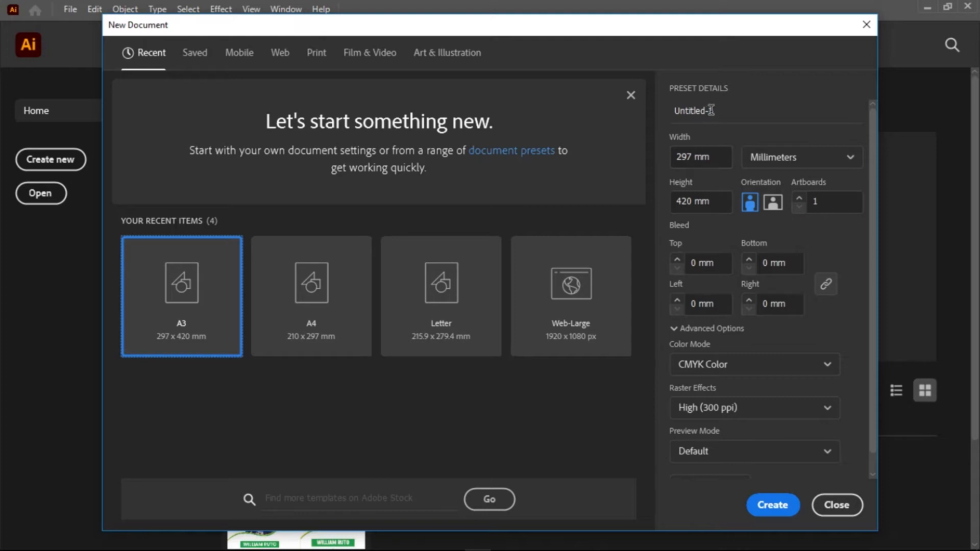
Create a new document named 'Vector Logo', measured in pixels, sized 2000 × 2000 px
{"action": "key", "text": "ctrl+a"}
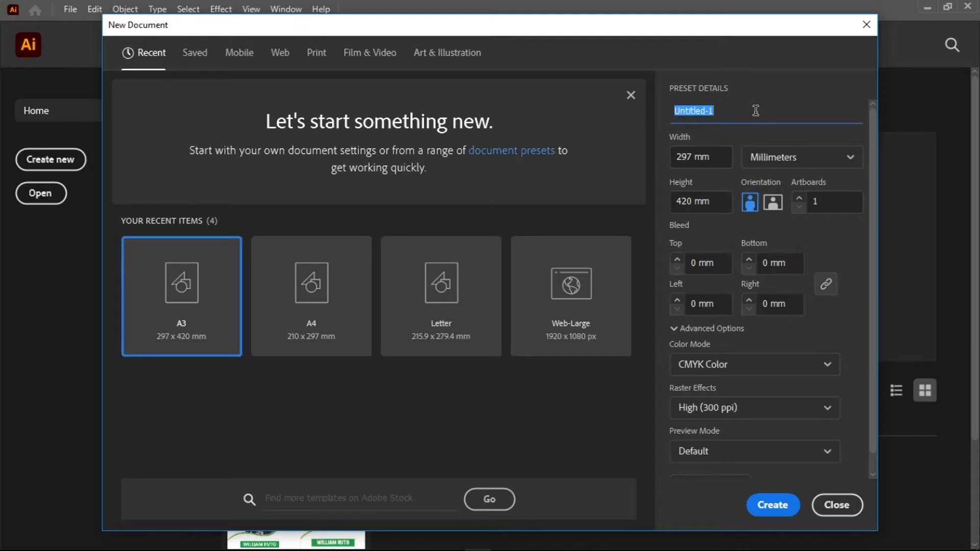
{"action": "type", "text": "Vectoe"}
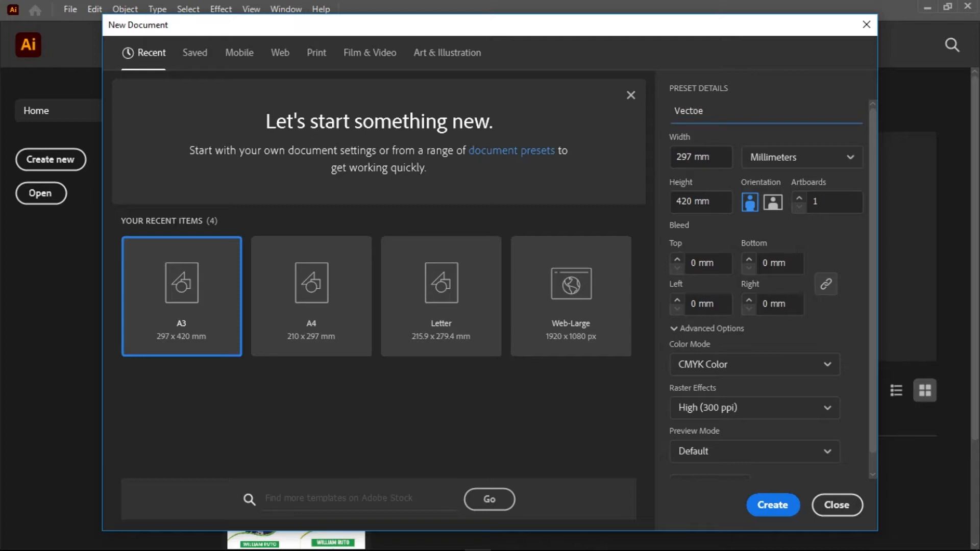
{"action": "type", "text": " Logo"}
{"action": "left_click", "coordinate": [838, 159]}
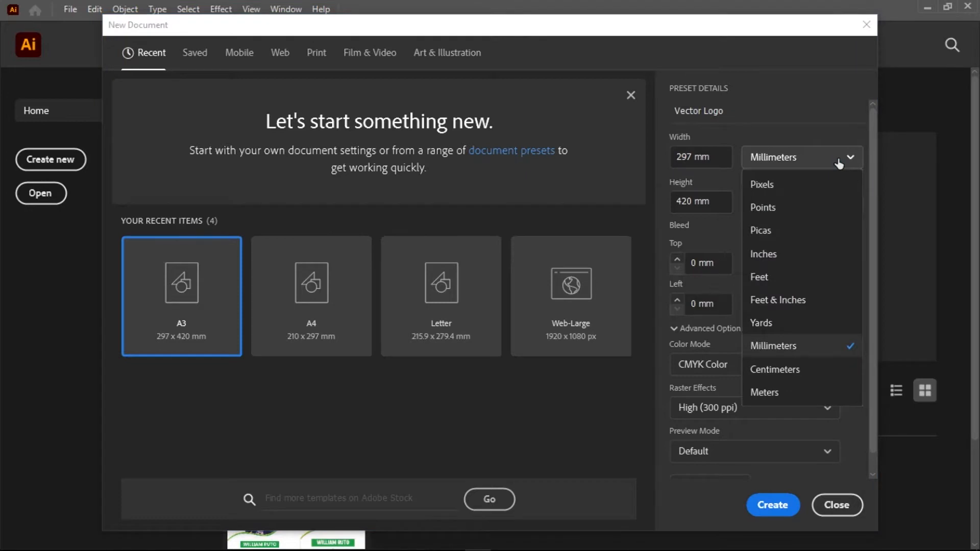
{"action": "left_click", "coordinate": [778, 184]}
{"action": "left_click", "coordinate": [691, 155]}
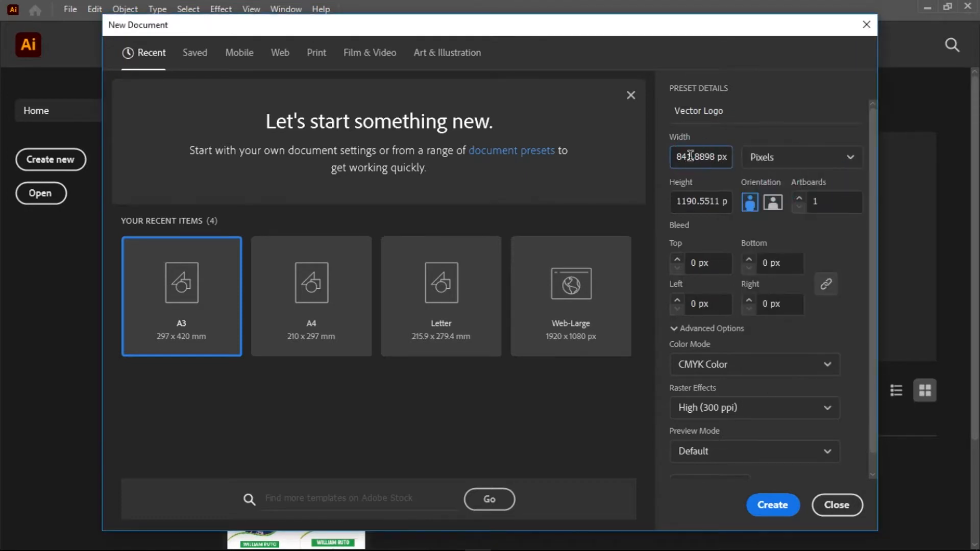
{"action": "type", "text": "2000"}
{"action": "left_click", "coordinate": [688, 207]}
{"action": "type", "text": "200"}
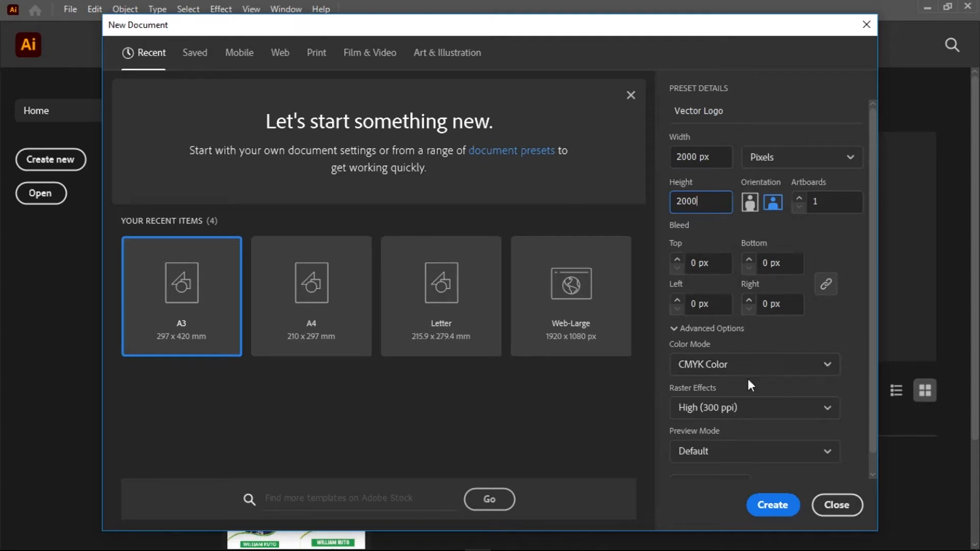
{"action": "left_click", "coordinate": [771, 505]}
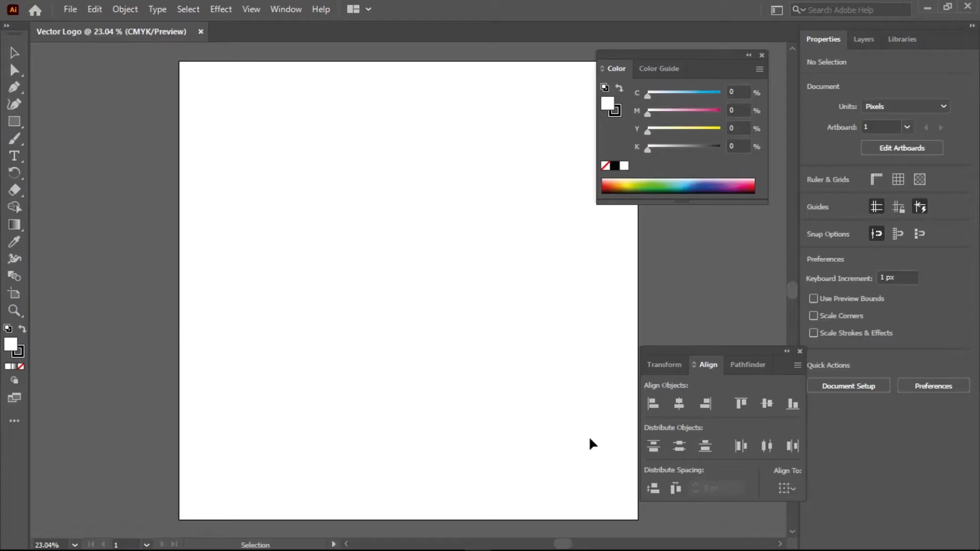
Zoom out, move the Transform/Align/Pathfinder panels under Color, and minimize Illustrator to the desktop
{"action": "scroll", "coordinate": [411, 336], "scroll_direction": "down", "scroll_amount": 1}
{"action": "left_click_drag", "start_coordinate": [487, 362], "coordinate": [451, 336]}
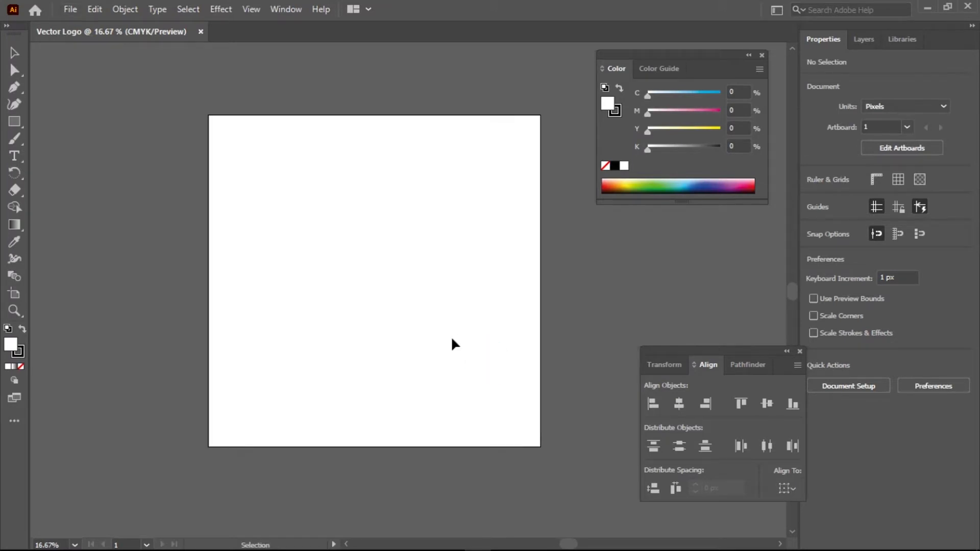
{"action": "left_click_drag", "start_coordinate": [724, 349], "coordinate": [682, 219]}
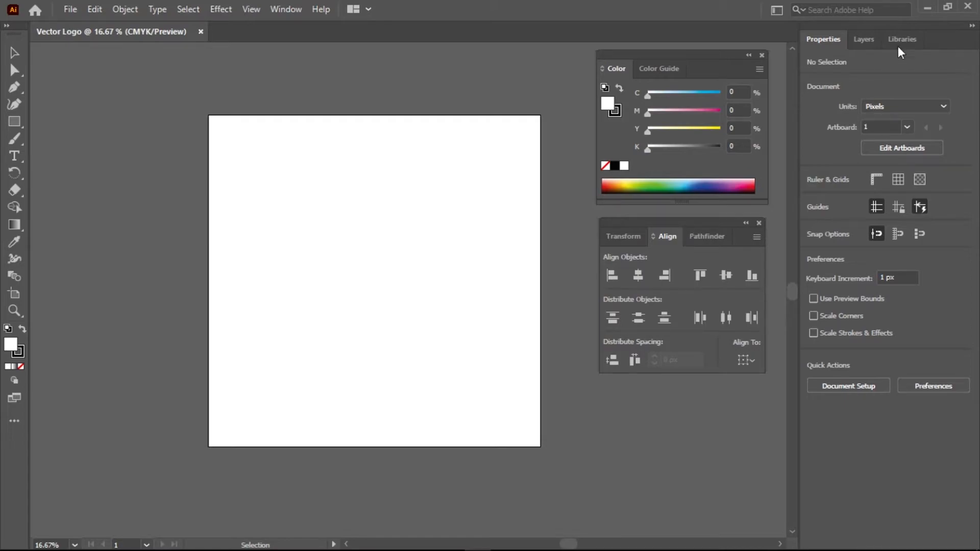
{"action": "left_click", "coordinate": [925, 11]}
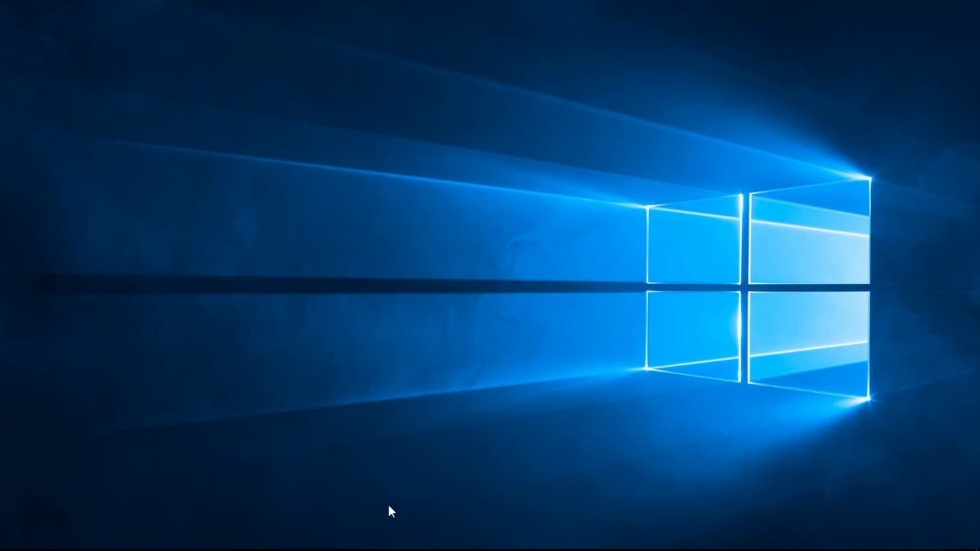
Drag the Jubilee Logo image from Downloads > Logo Redesign into the Vector Logo document
{"action": "key", "text": "super+e"}
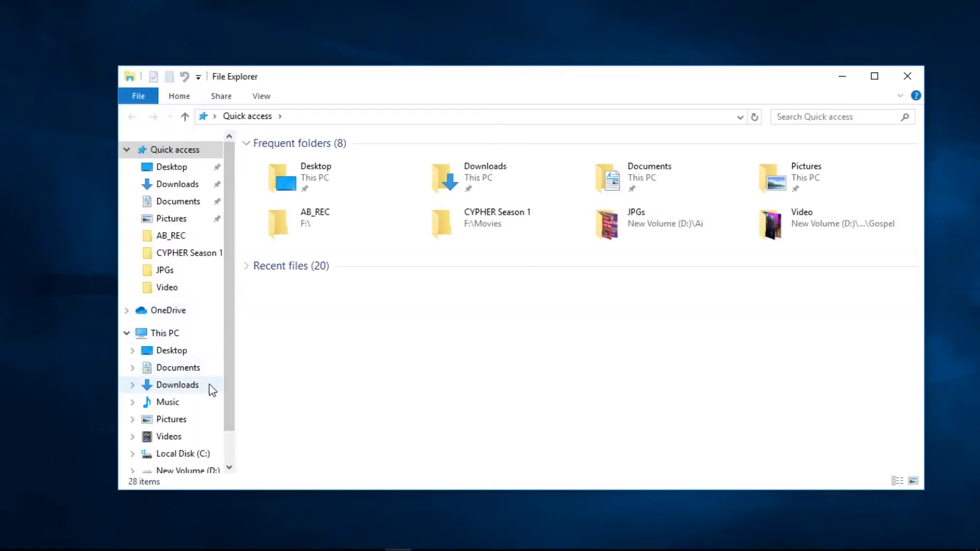
{"action": "left_click", "coordinate": [199, 387]}
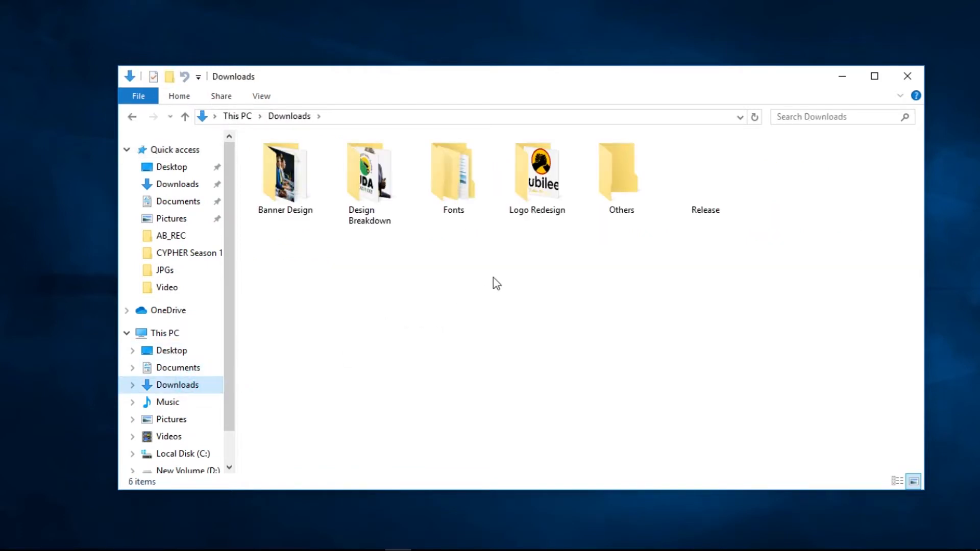
{"action": "double_click", "coordinate": [536, 176]}
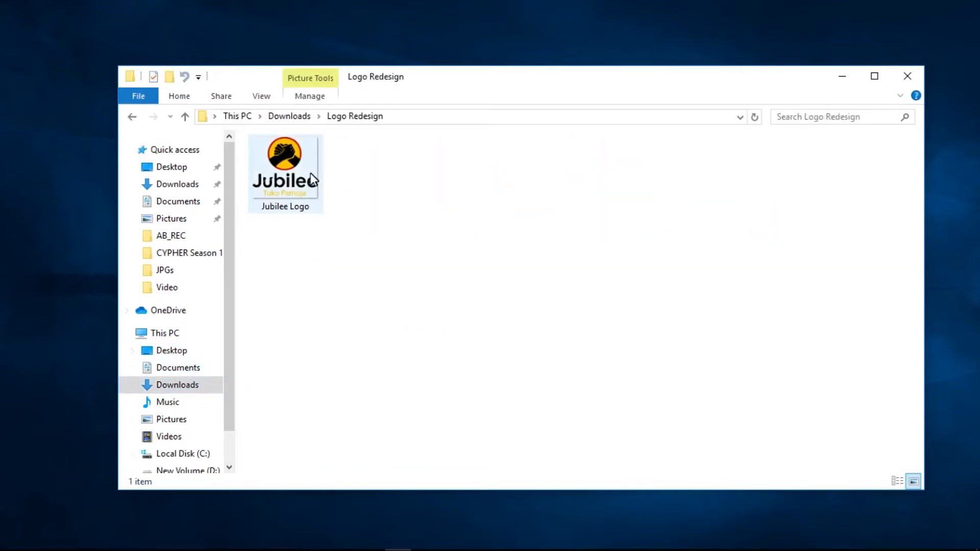
{"action": "left_click_drag", "start_coordinate": [296, 169], "coordinate": [165, 313]}
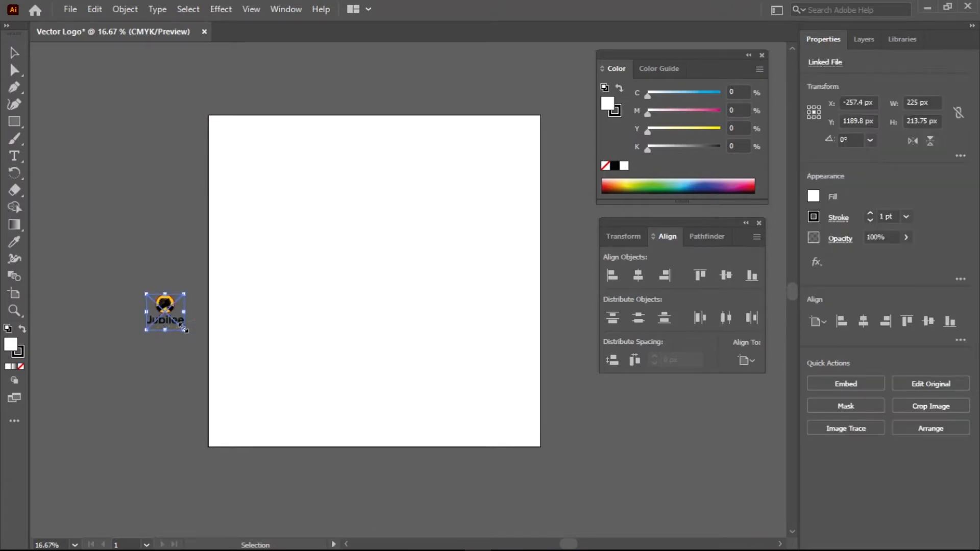
Enlarge the placed Jubilee logo and shift it up and left
{"action": "left_click_drag", "start_coordinate": [183, 329], "coordinate": [311, 457]}
{"action": "left_click_drag", "start_coordinate": [268, 373], "coordinate": [375, 292]}
{"action": "key", "text": "space"}
{"action": "left_click", "coordinate": [334, 267]}
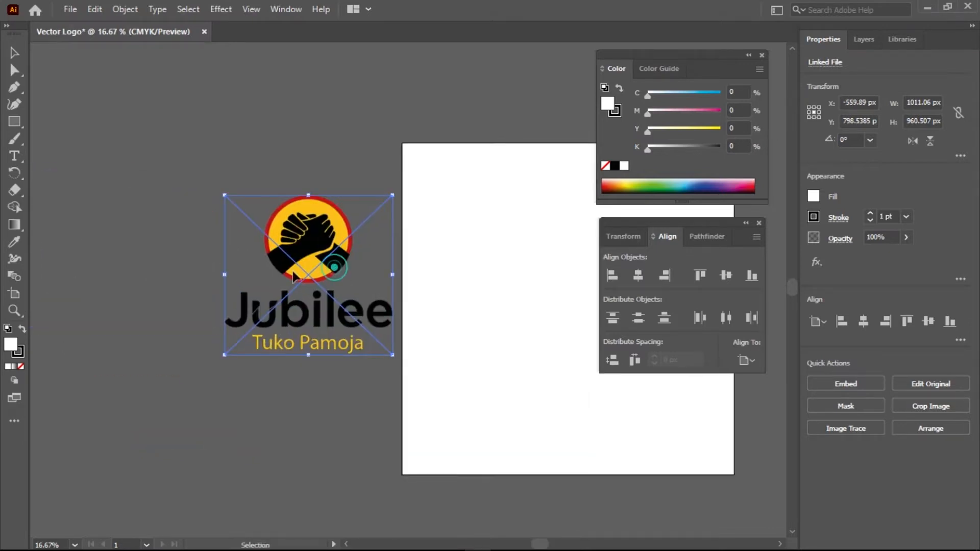
{"action": "left_click_drag", "start_coordinate": [292, 272], "coordinate": [283, 283]}
{"action": "left_click", "coordinate": [286, 372]}
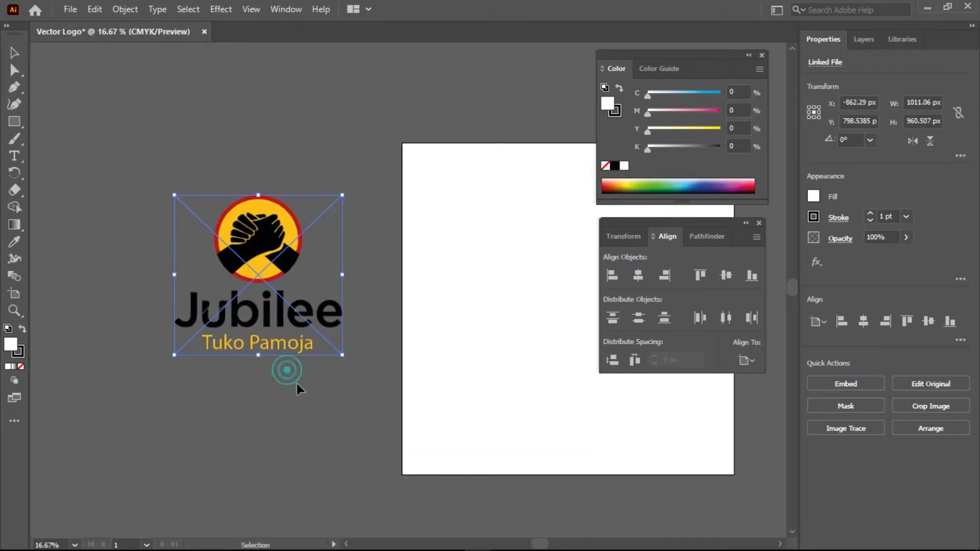
Move the logo onto the artboard and scale it up to fill it
{"action": "left_click", "coordinate": [347, 317]}
{"action": "left_click_drag", "start_coordinate": [463, 325], "coordinate": [277, 266]}
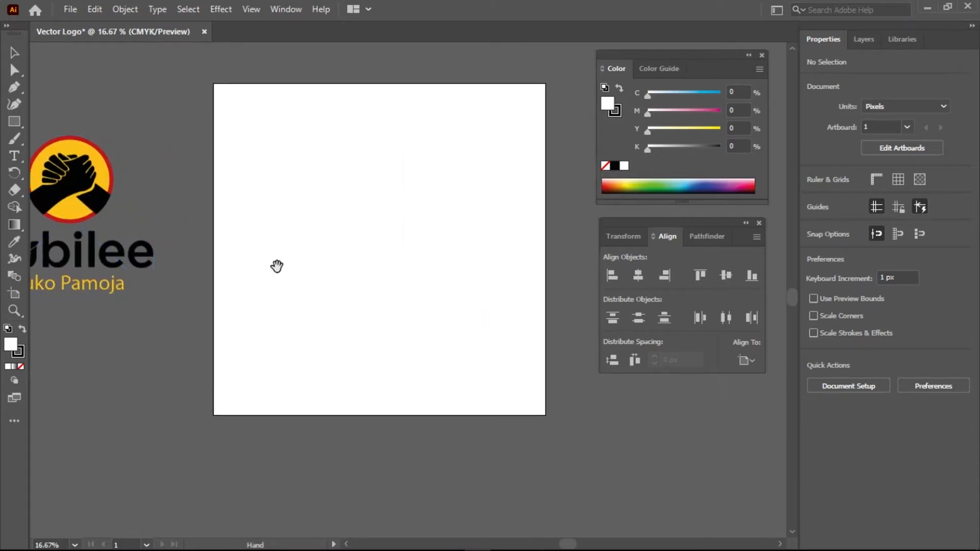
{"action": "left_click_drag", "start_coordinate": [218, 279], "coordinate": [303, 280]}
{"action": "left_click_drag", "start_coordinate": [151, 207], "coordinate": [310, 157]}
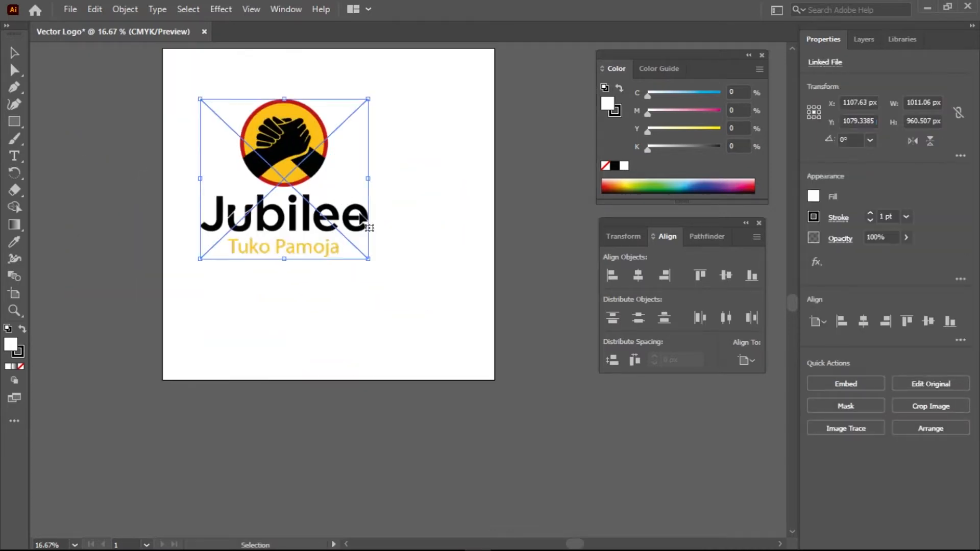
{"action": "left_click_drag", "start_coordinate": [368, 258], "coordinate": [488, 376]}
{"action": "left_click_drag", "start_coordinate": [374, 220], "coordinate": [365, 206]}
{"action": "left_click_drag", "start_coordinate": [464, 350], "coordinate": [482, 356]}
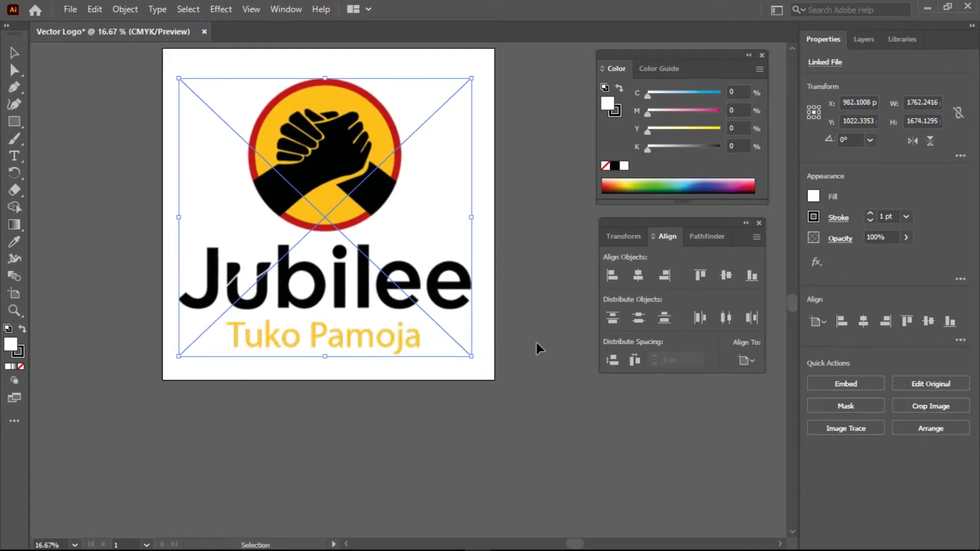
Centre the logo horizontally and vertically on the artboard at X and Y 1000 px
{"action": "left_click", "coordinate": [638, 276]}
{"action": "left_click", "coordinate": [725, 275]}
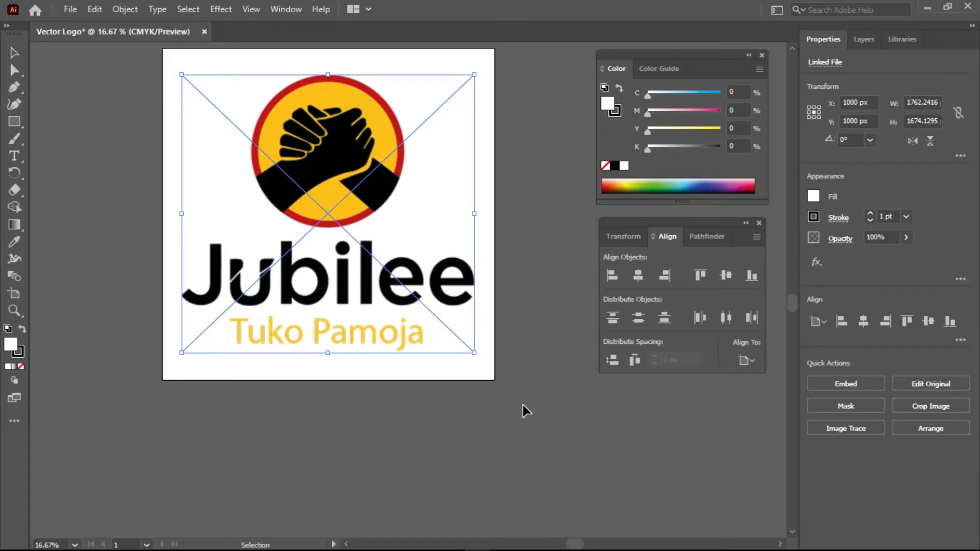
{"action": "left_click", "coordinate": [870, 42]}
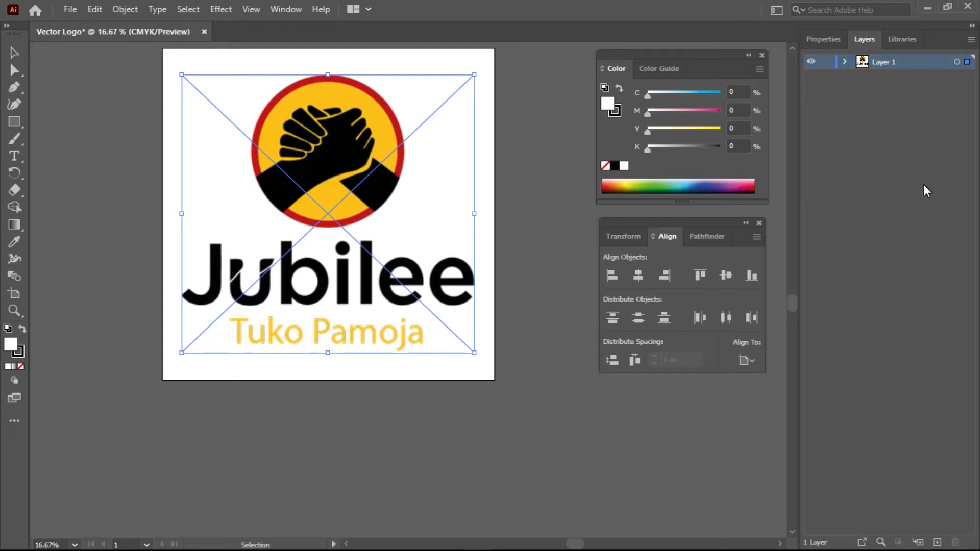
Create an empty Layer 2 and lock Layer 1 holding the Jubilee reference image
{"action": "left_click", "coordinate": [938, 542]}
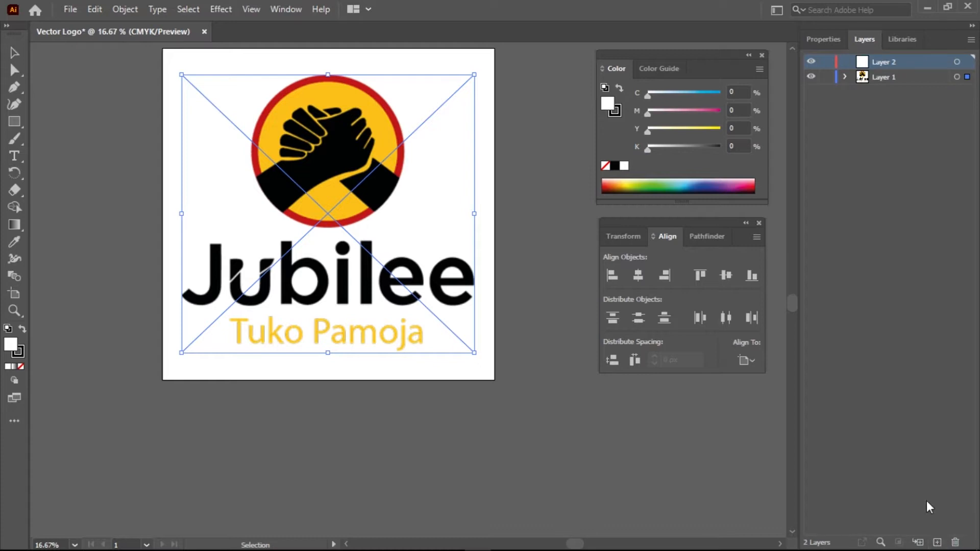
{"action": "left_click", "coordinate": [827, 77]}
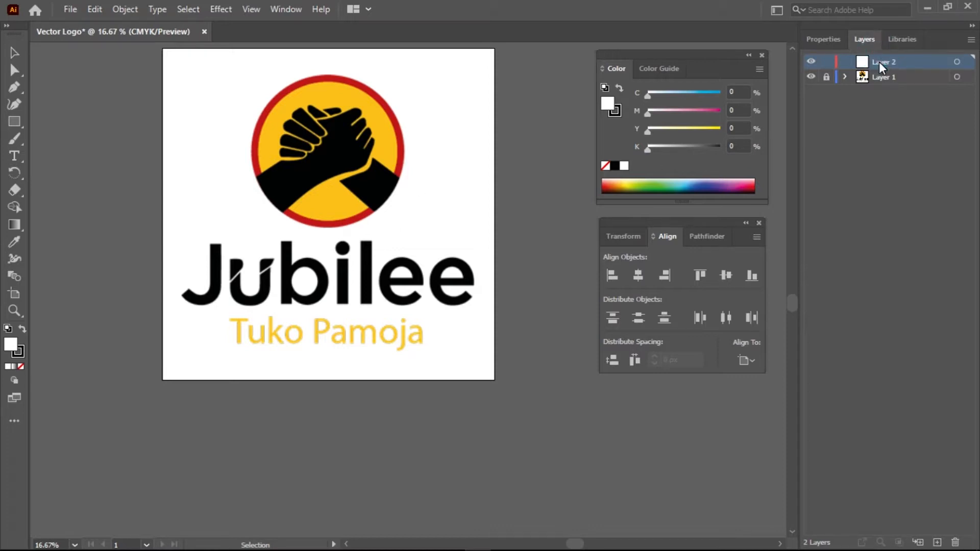
{"action": "left_click", "coordinate": [824, 38]}
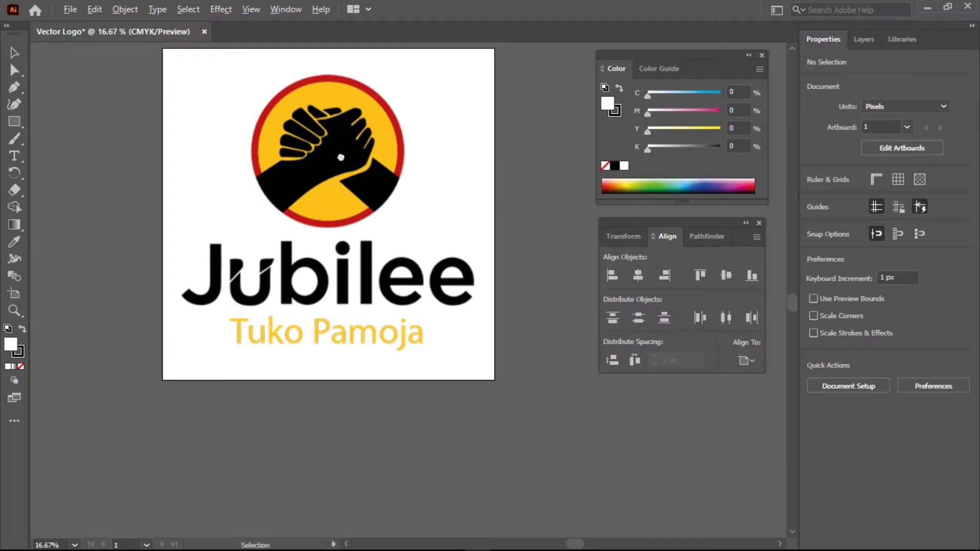
{"action": "scroll", "coordinate": [341, 158], "scroll_direction": "up", "scroll_amount": 3}
{"action": "scroll", "coordinate": [340, 157], "scroll_direction": "down", "scroll_amount": 1}
{"action": "left_click_drag", "start_coordinate": [295, 148], "coordinate": [398, 233]}
{"action": "scroll", "coordinate": [350, 198], "scroll_direction": "up", "scroll_amount": 10}
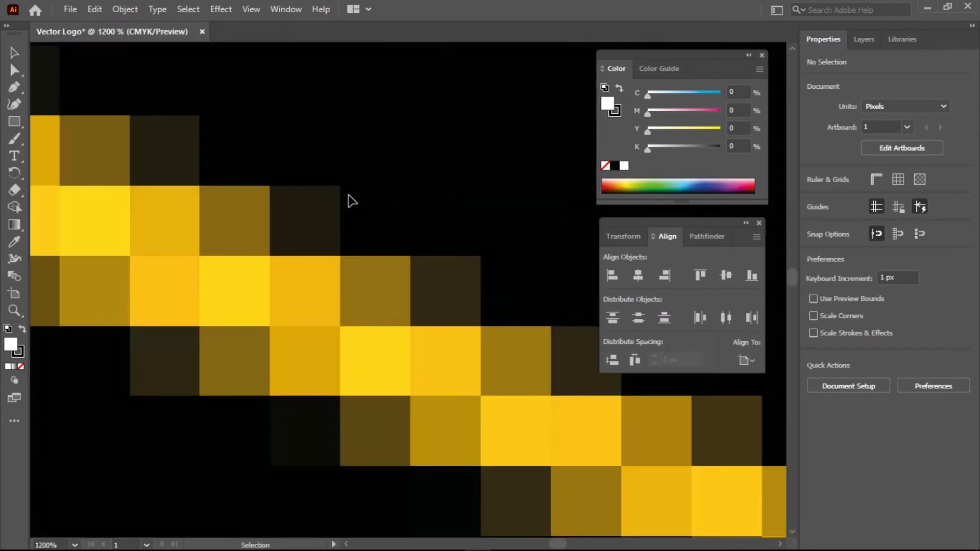
{"action": "scroll", "coordinate": [352, 200], "scroll_direction": "down", "scroll_amount": 7}
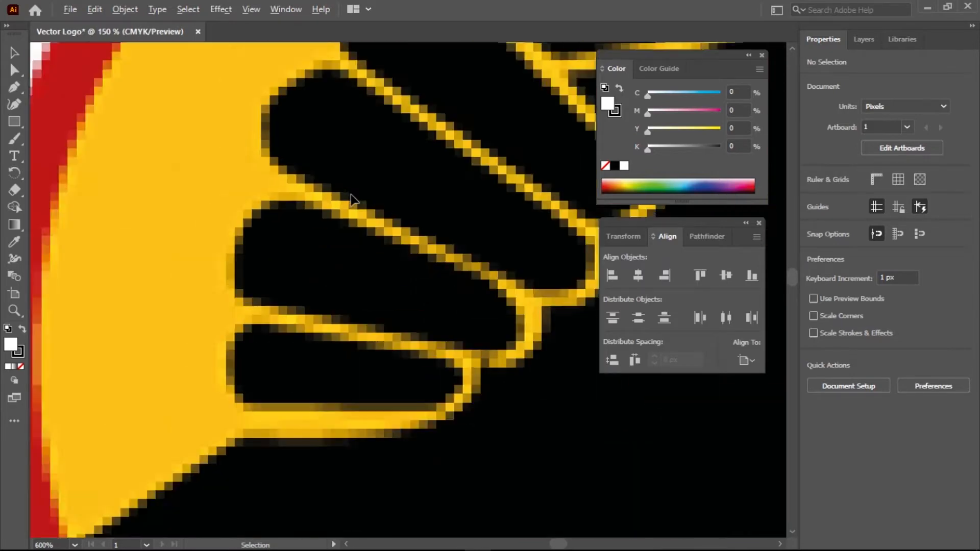
{"action": "scroll", "coordinate": [352, 200], "scroll_direction": "down", "scroll_amount": 10}
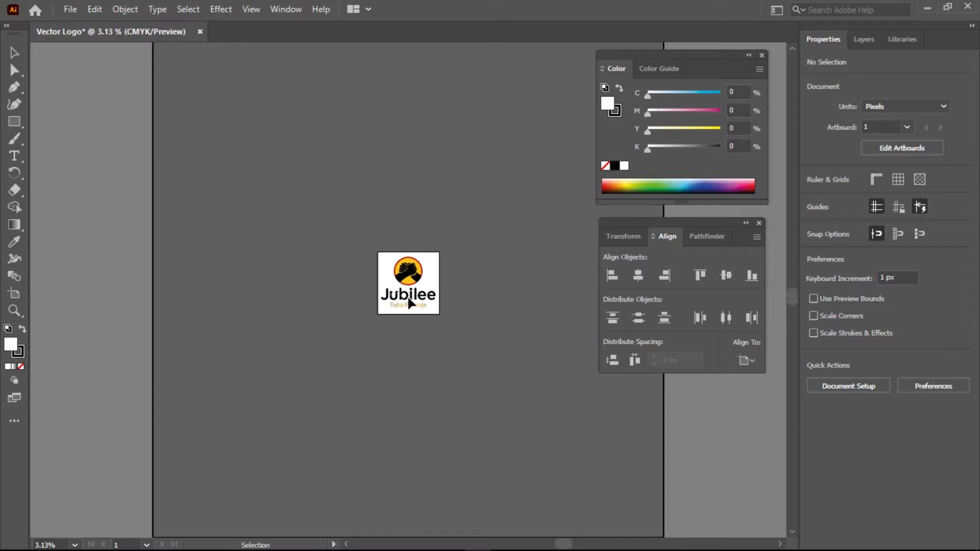
{"action": "key", "text": "ctrl+0"}
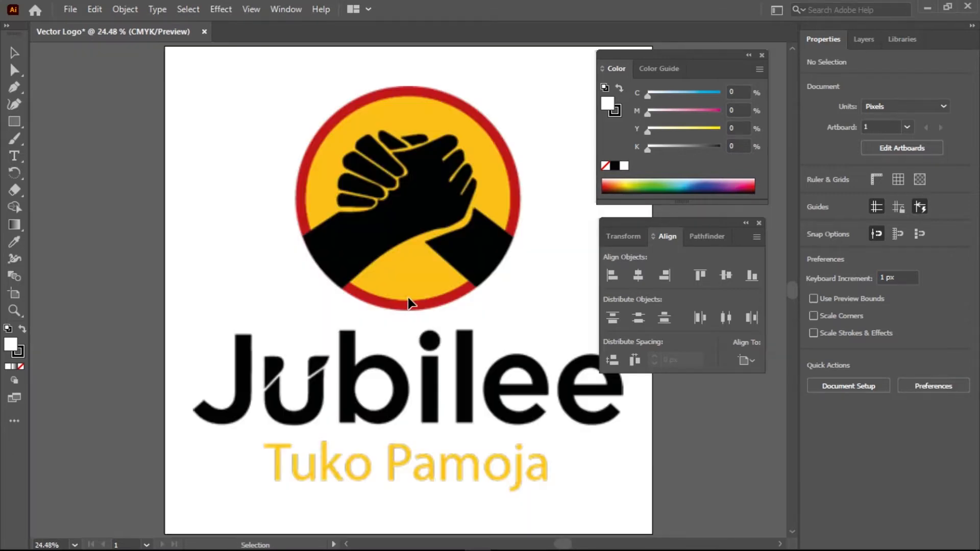
{"action": "scroll", "coordinate": [366, 274], "scroll_direction": "up", "scroll_amount": 1}
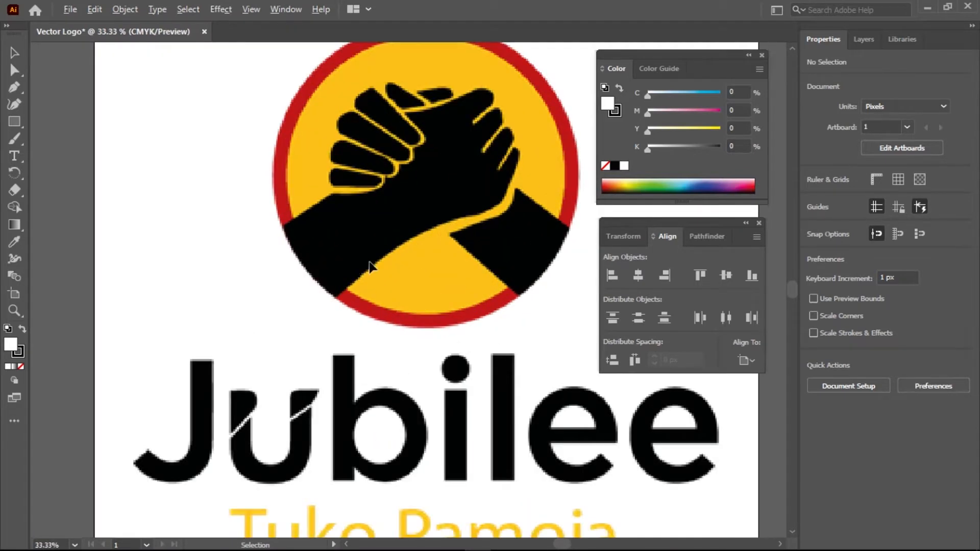
{"action": "scroll", "coordinate": [403, 261], "scroll_direction": "down", "scroll_amount": 1}
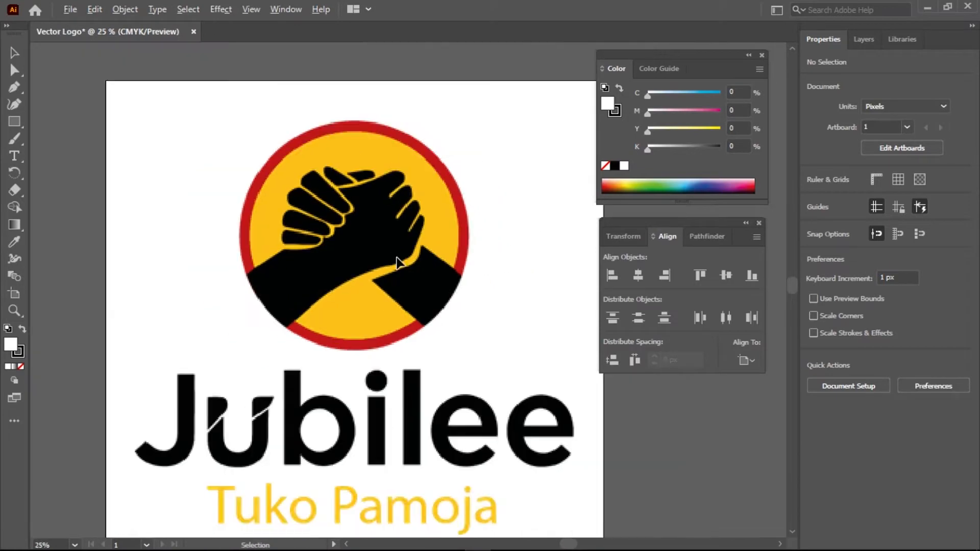
{"action": "scroll", "coordinate": [398, 263], "scroll_direction": "down", "scroll_amount": 1}
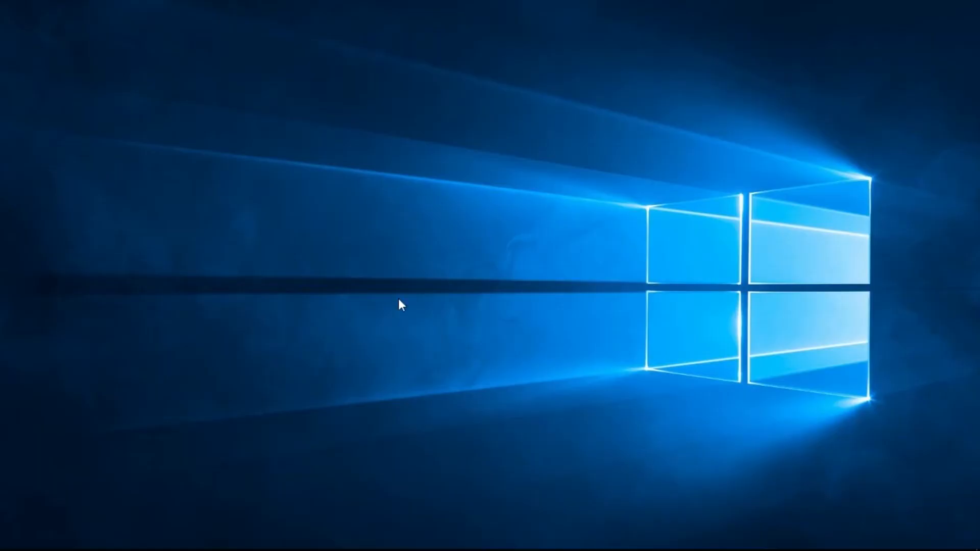
Search Google in Chrome for 'silhouette'
{"action": "left_click", "coordinate": [320, 537]}
{"action": "left_click", "coordinate": [116, 37]}
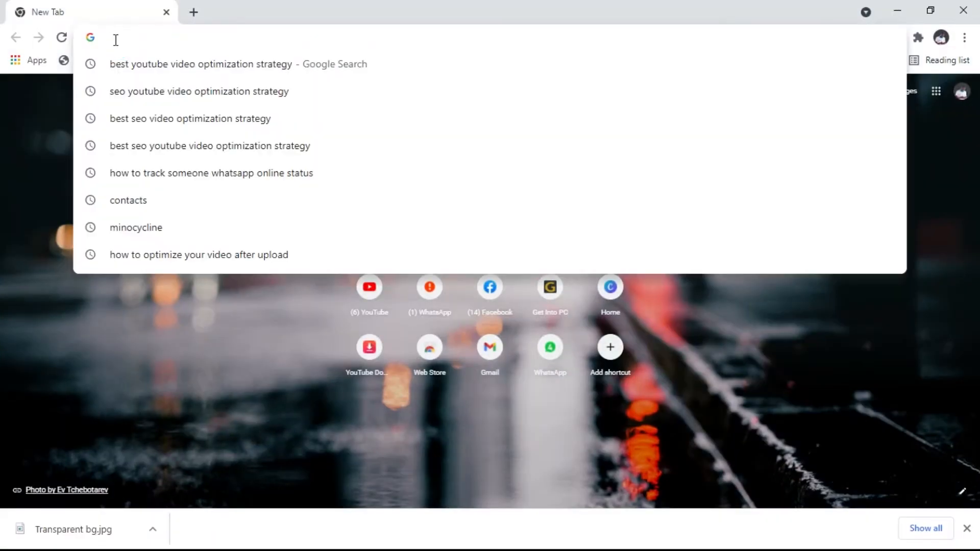
{"action": "type", "text": "sil"}
{"action": "key", "text": "Return"}
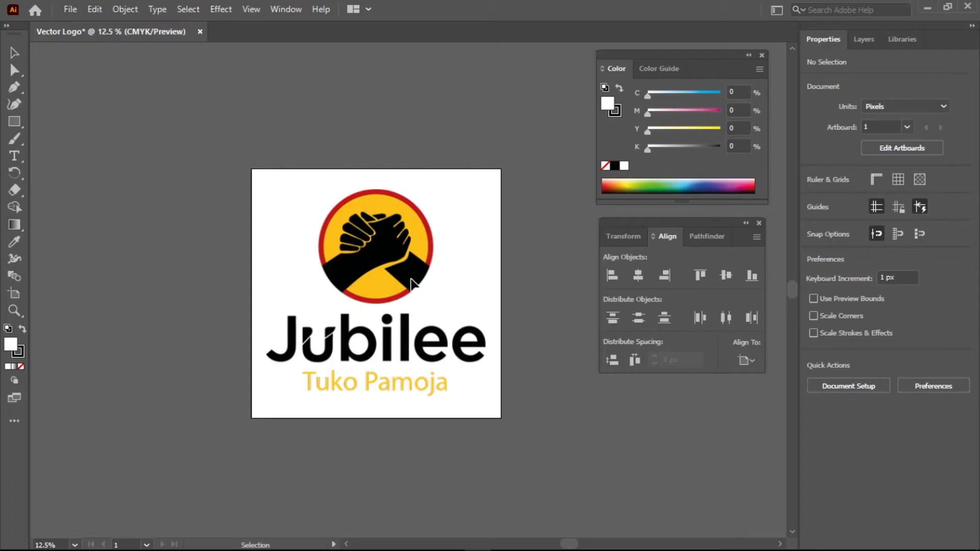
Zoom and pan to bring the handshake of the reference logo into view
{"action": "scroll", "coordinate": [378, 255], "scroll_direction": "up", "scroll_amount": 1}
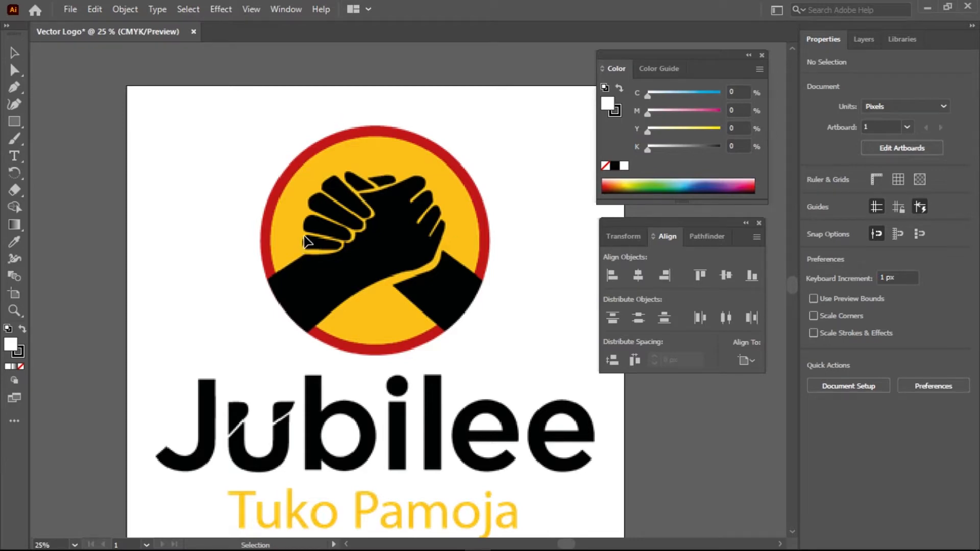
{"action": "scroll", "coordinate": [308, 250], "scroll_direction": "down", "scroll_amount": 1}
{"action": "scroll", "coordinate": [312, 340], "scroll_direction": "down", "scroll_amount": 2}
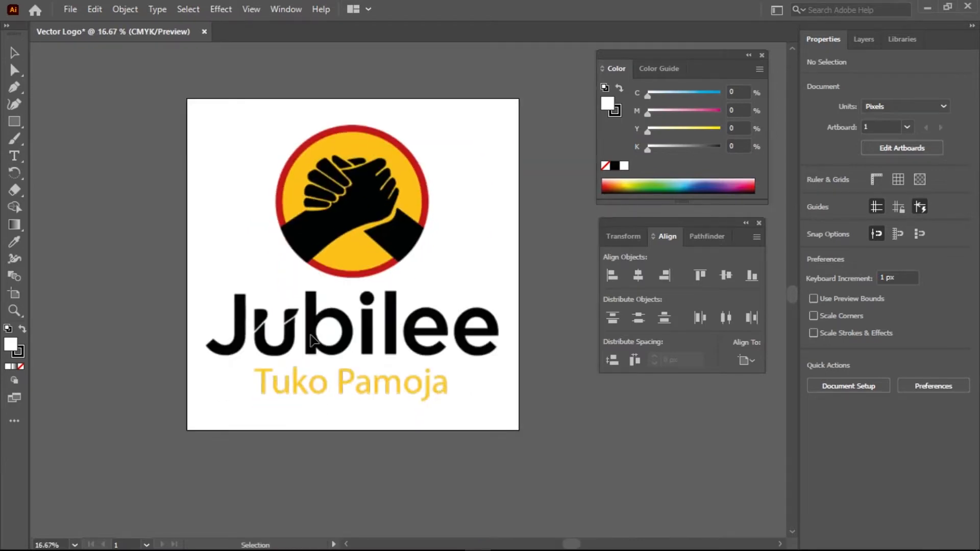
{"action": "scroll", "coordinate": [312, 341], "scroll_direction": "up", "scroll_amount": 2}
{"action": "scroll", "coordinate": [312, 341], "scroll_direction": "down", "scroll_amount": 1}
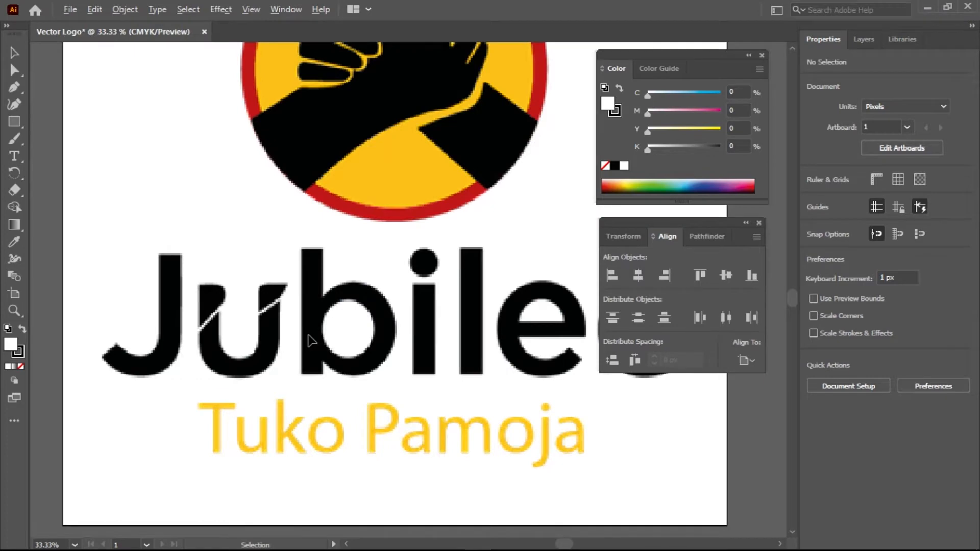
{"action": "scroll", "coordinate": [311, 341], "scroll_direction": "down", "scroll_amount": 1}
{"action": "left_click_drag", "start_coordinate": [427, 346], "coordinate": [387, 332]}
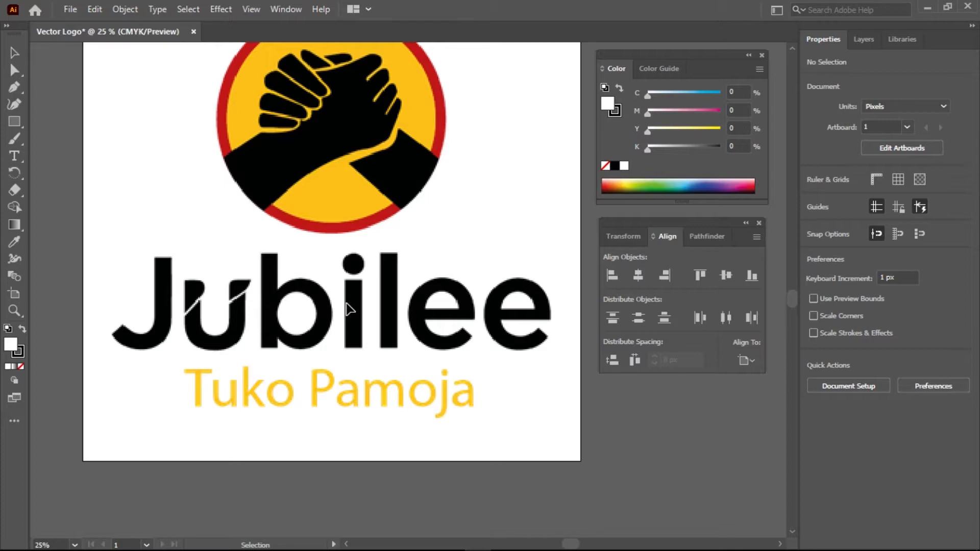
{"action": "left_click_drag", "start_coordinate": [371, 377], "coordinate": [363, 336]}
{"action": "key", "text": "ctrl+equal"}
{"action": "key", "text": "ctrl+minus"}
{"action": "left_click_drag", "start_coordinate": [362, 131], "coordinate": [420, 317]}
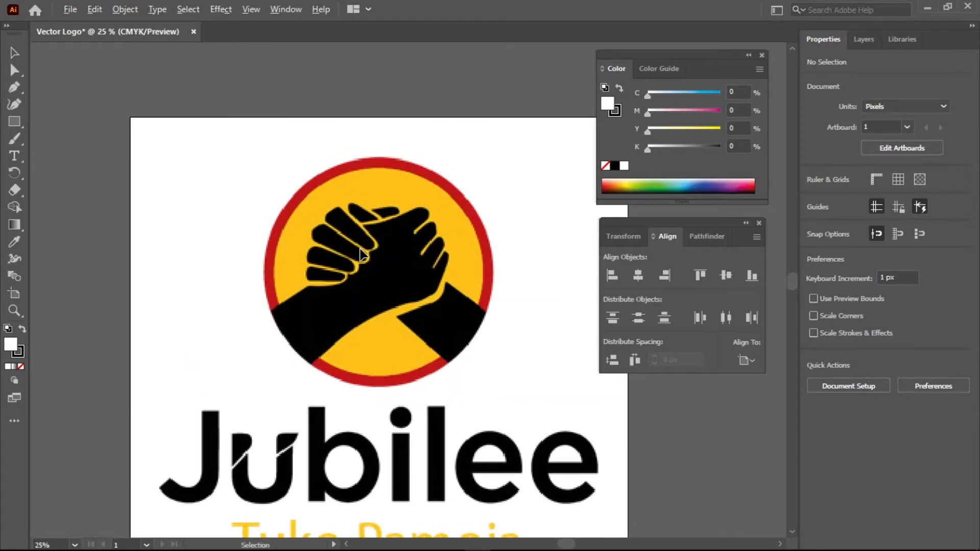
Fine-tune the zoom and panning so the handshake is centred at 50%
{"action": "scroll", "coordinate": [357, 253], "scroll_direction": "up", "scroll_amount": 1}
{"action": "scroll", "coordinate": [383, 292], "scroll_direction": "up", "scroll_amount": 2}
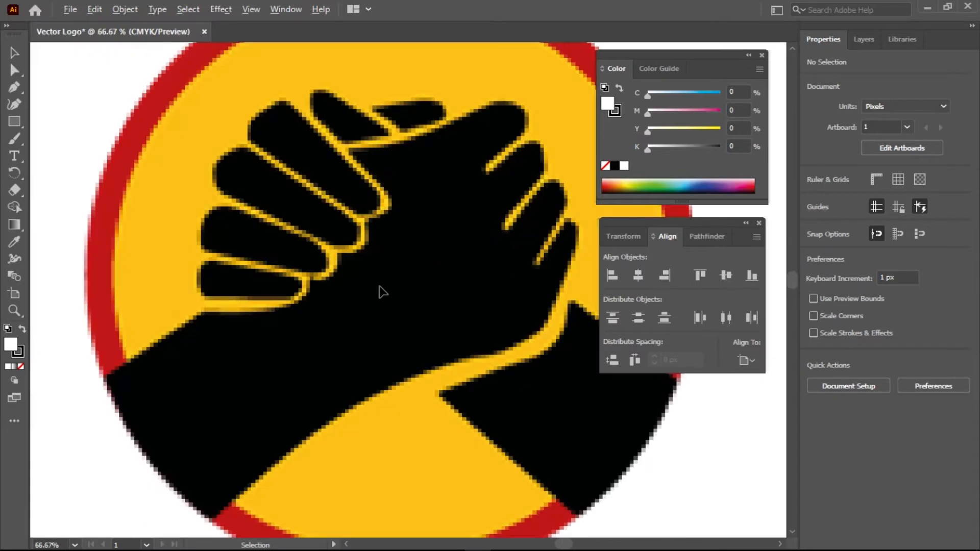
{"action": "scroll", "coordinate": [383, 292], "scroll_direction": "down", "scroll_amount": 1}
{"action": "left_click_drag", "start_coordinate": [414, 306], "coordinate": [429, 278]}
{"action": "key", "text": "space"}
{"action": "key", "text": "space"}
{"action": "left_click_drag", "start_coordinate": [465, 250], "coordinate": [462, 251]}
{"action": "left_click_drag", "start_coordinate": [432, 265], "coordinate": [436, 272]}
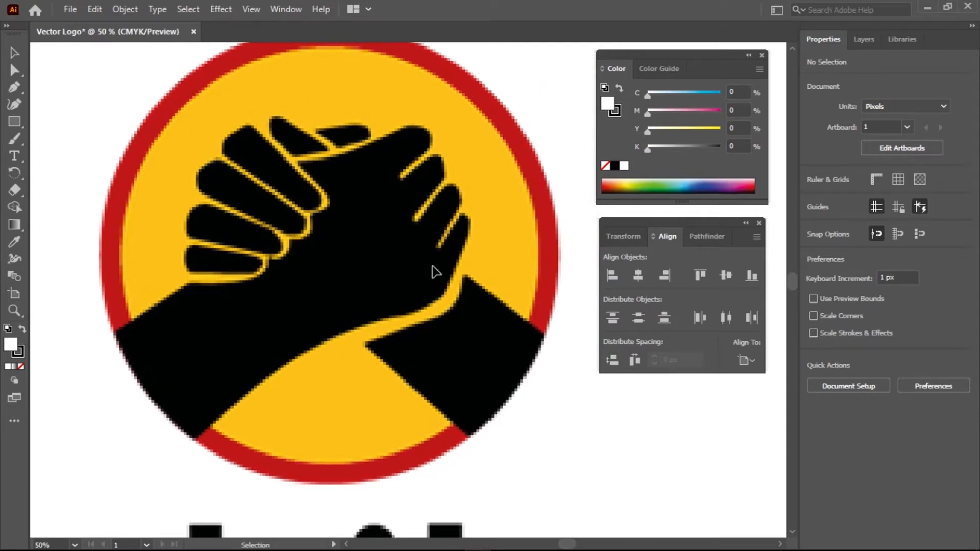
{"action": "left_click_drag", "start_coordinate": [375, 270], "coordinate": [394, 278]}
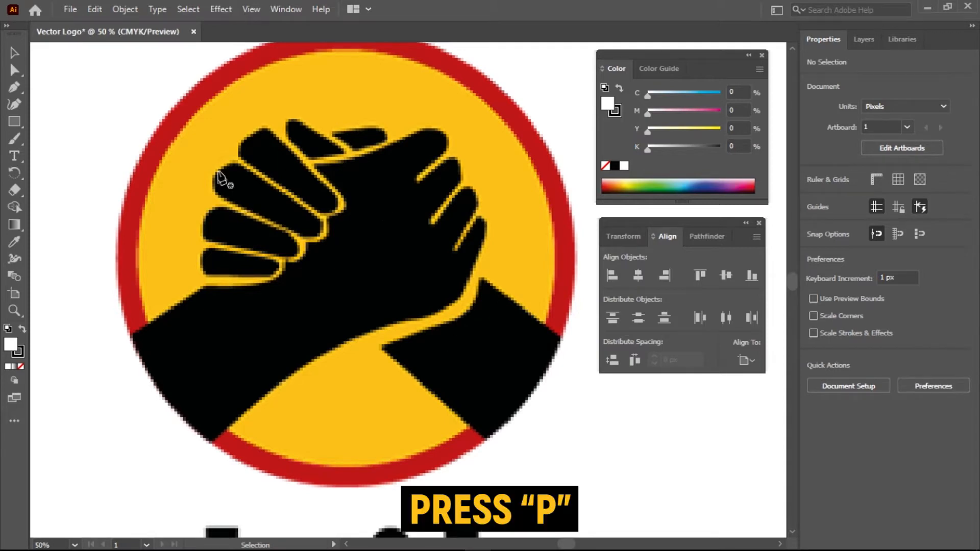
With the Pen tool, start an unfilled path at the circle's left edge along the arm's top
{"action": "key", "text": "p"}
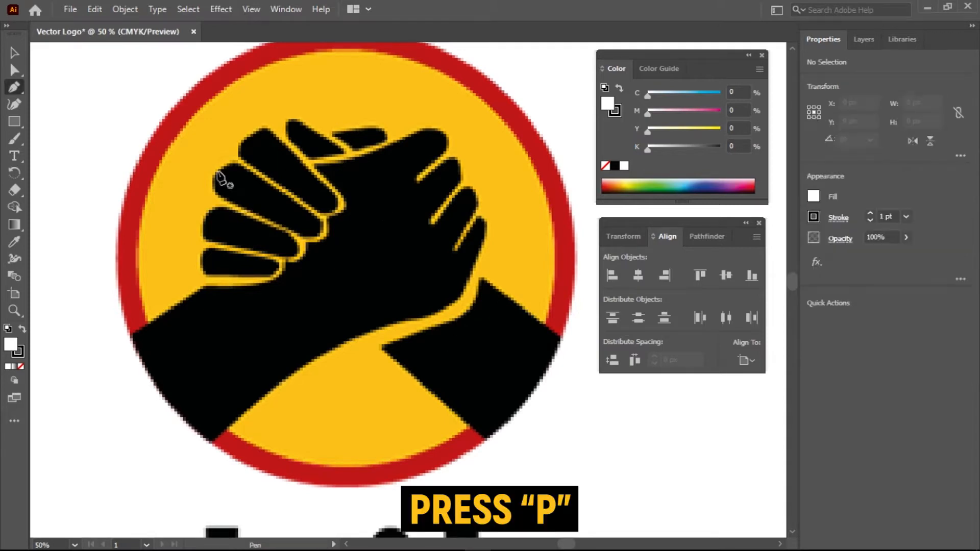
{"action": "right_click", "coordinate": [15, 87]}
{"action": "left_click", "coordinate": [49, 87]}
{"action": "left_click", "coordinate": [130, 335]}
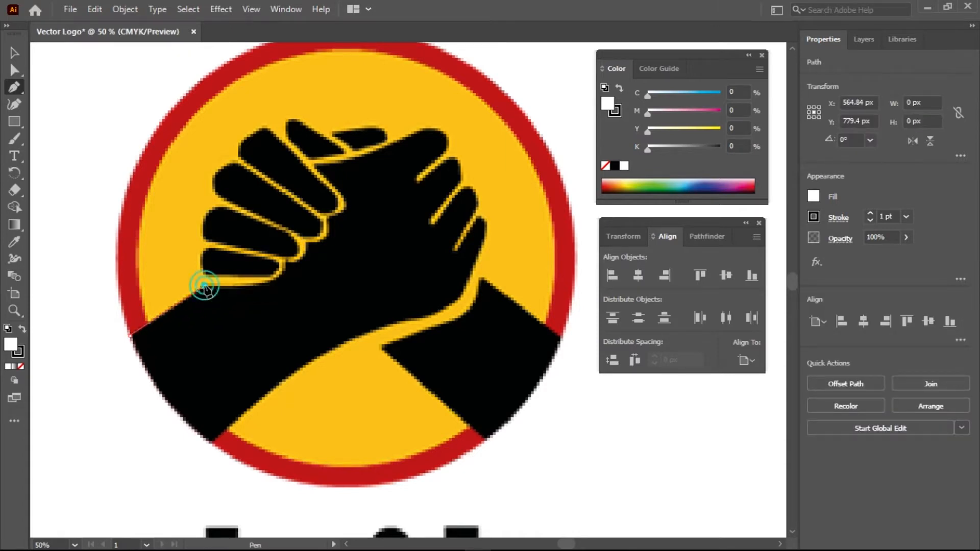
{"action": "left_click", "coordinate": [204, 284]}
{"action": "left_click_drag", "start_coordinate": [266, 282], "coordinate": [286, 275]}
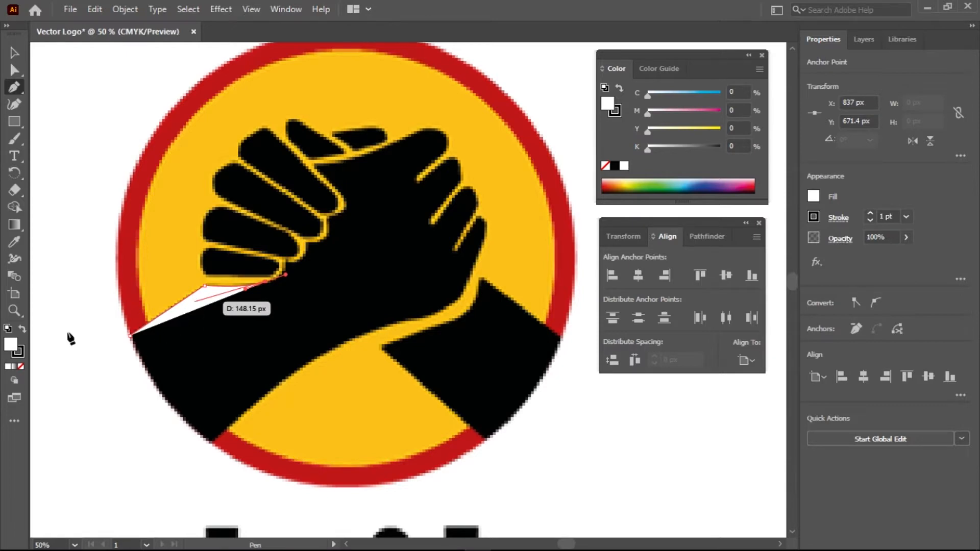
{"action": "left_click", "coordinate": [21, 366]}
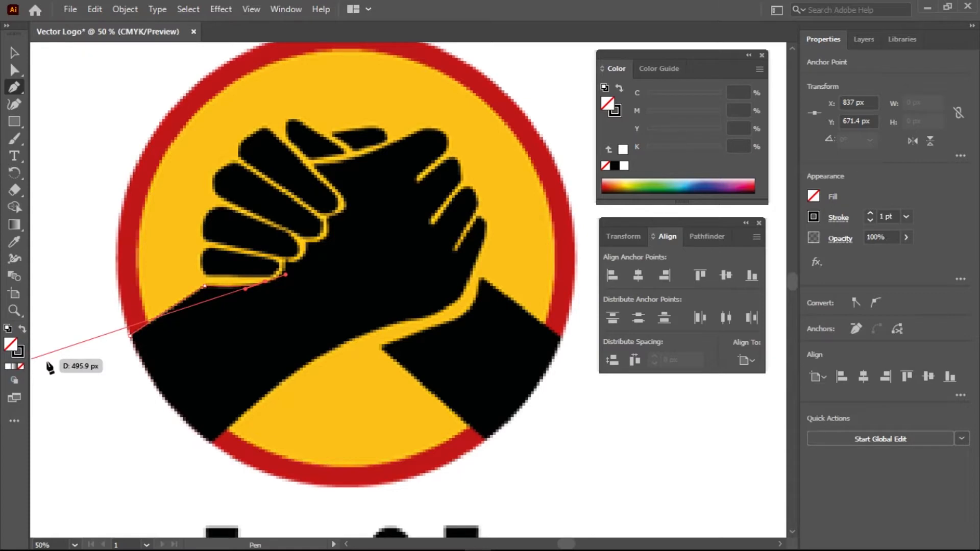
Trace curved and corner anchors along the underside of the gripping fingers
{"action": "scroll", "coordinate": [270, 288], "scroll_direction": "up", "scroll_amount": 2}
{"action": "left_click", "coordinate": [262, 282]}
{"action": "left_click_drag", "start_coordinate": [298, 246], "coordinate": [297, 218]}
{"action": "left_click", "coordinate": [298, 246]}
{"action": "left_click_drag", "start_coordinate": [326, 237], "coordinate": [339, 233]}
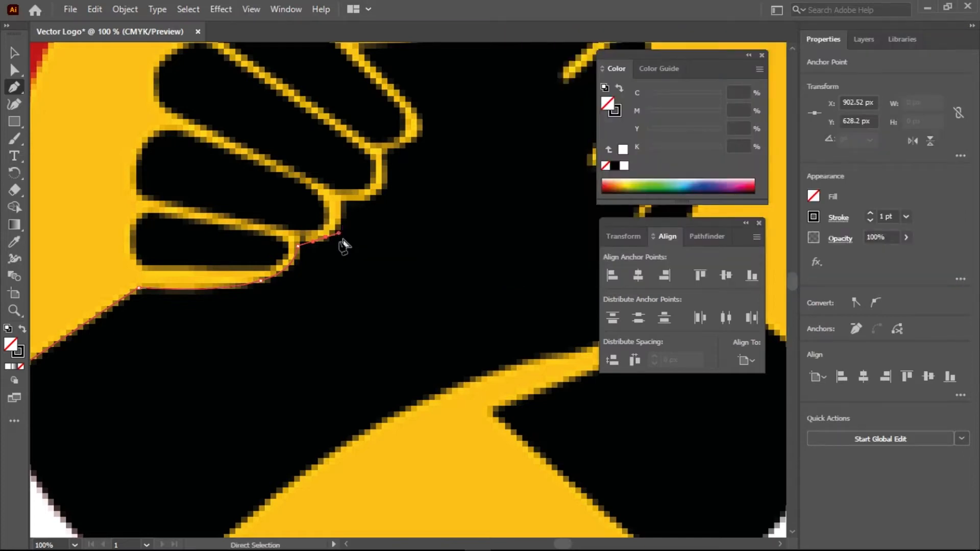
{"action": "left_click_drag", "start_coordinate": [324, 241], "coordinate": [330, 242]}
{"action": "scroll", "coordinate": [324, 242], "scroll_direction": "down", "scroll_amount": 2}
{"action": "scroll", "coordinate": [330, 243], "scroll_direction": "up", "scroll_amount": 3}
{"action": "key", "text": "ctrl+z"}
{"action": "left_click_drag", "start_coordinate": [308, 245], "coordinate": [328, 237]}
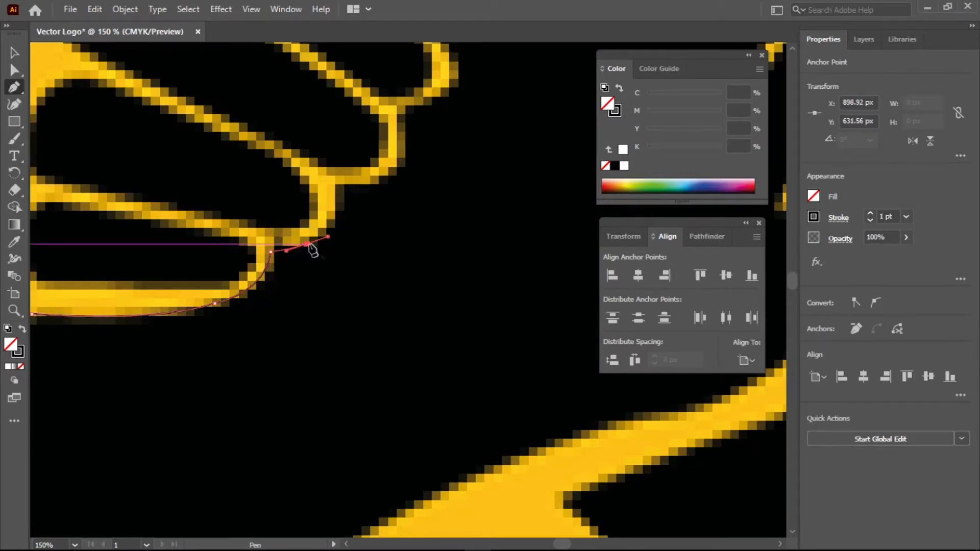
Continue the path up the finger's side, around the joint and knuckle outline
{"action": "left_click_drag", "start_coordinate": [339, 186], "coordinate": [336, 140]}
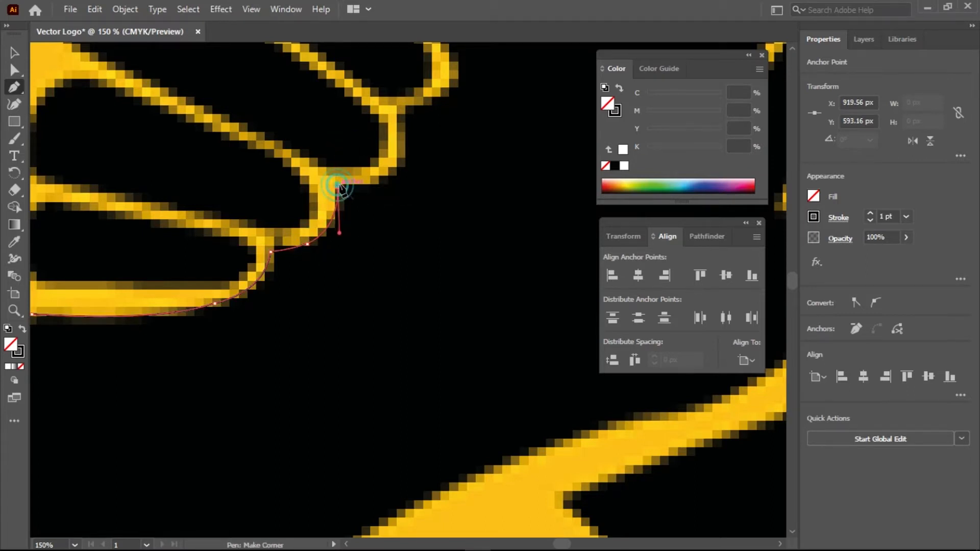
{"action": "left_click_drag", "start_coordinate": [381, 183], "coordinate": [304, 258]}
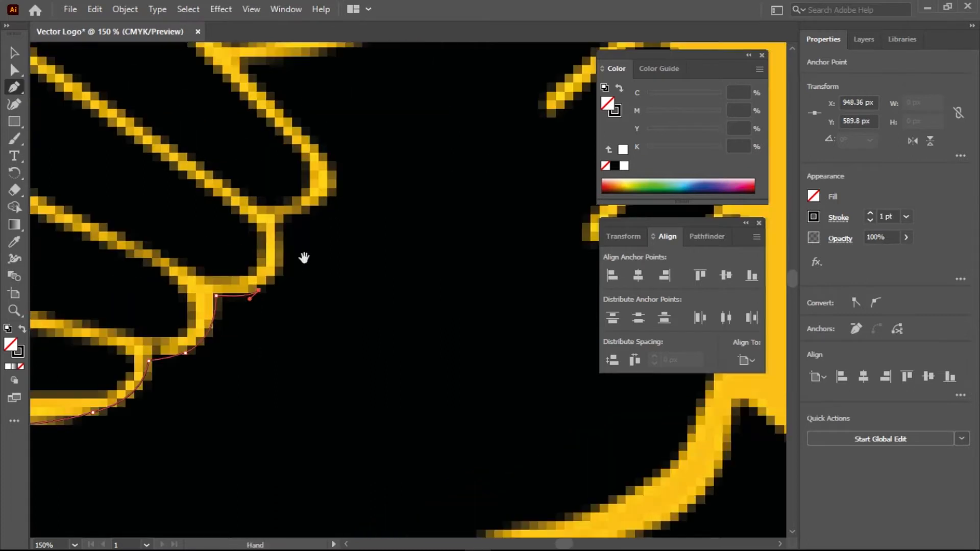
{"action": "left_click_drag", "start_coordinate": [282, 216], "coordinate": [271, 148]}
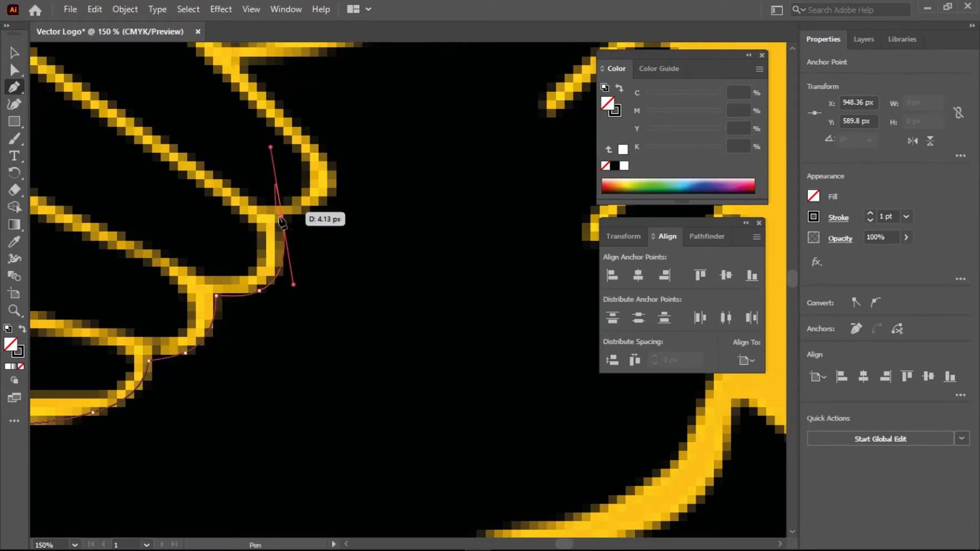
{"action": "left_click", "coordinate": [282, 217]}
{"action": "left_click_drag", "start_coordinate": [375, 159], "coordinate": [264, 230]}
{"action": "left_click", "coordinate": [278, 288]}
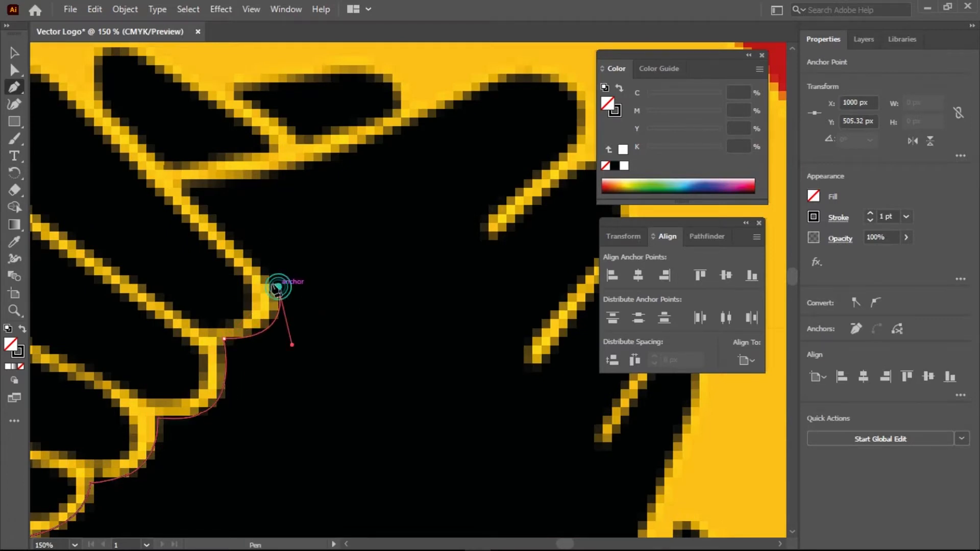
Extend the path up the index finger and along the top finger's edge
{"action": "left_click", "coordinate": [182, 182]}
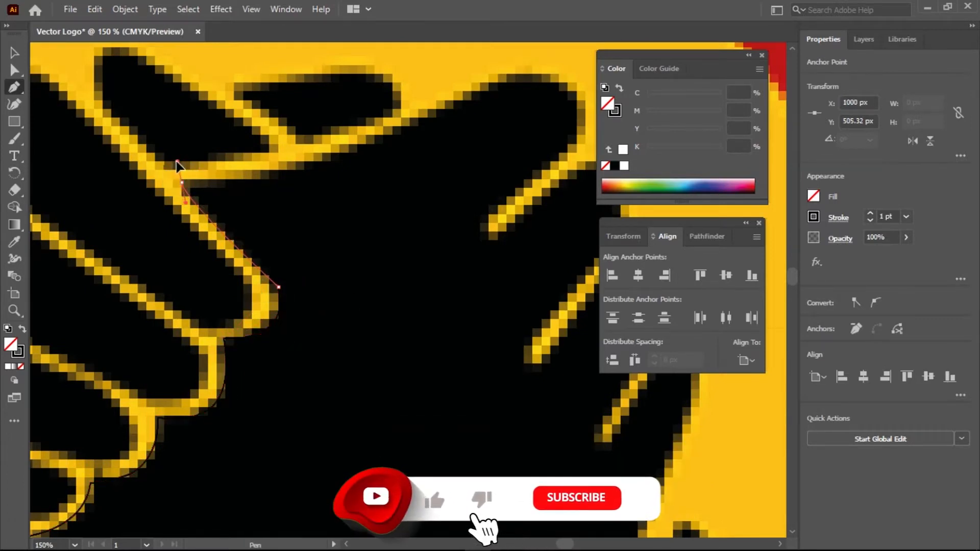
{"action": "left_click", "coordinate": [182, 183]}
{"action": "left_click_drag", "start_coordinate": [500, 112], "coordinate": [393, 175]}
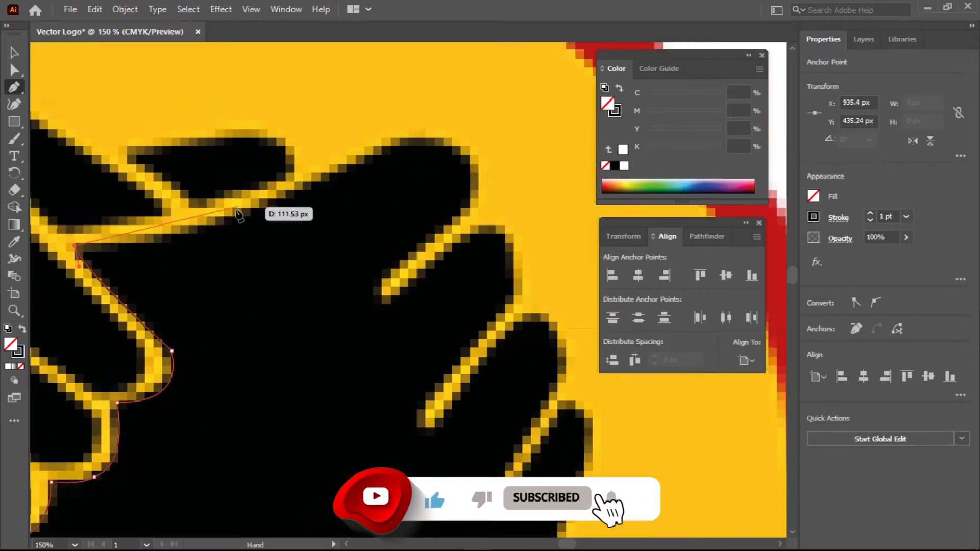
{"action": "left_click_drag", "start_coordinate": [236, 212], "coordinate": [305, 172]}
{"action": "left_click", "coordinate": [236, 212]}
{"action": "left_click_drag", "start_coordinate": [404, 139], "coordinate": [432, 138]}
{"action": "left_click", "coordinate": [404, 139]}
Curve the path around two fingertips and into the finger gaps between them
{"action": "left_click_drag", "start_coordinate": [474, 195], "coordinate": [457, 261]}
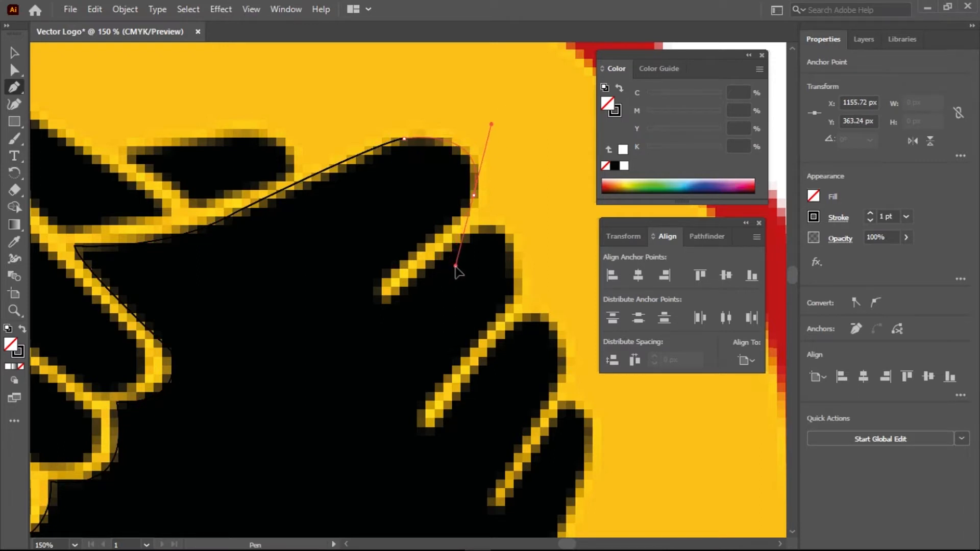
{"action": "left_click", "coordinate": [473, 196]}
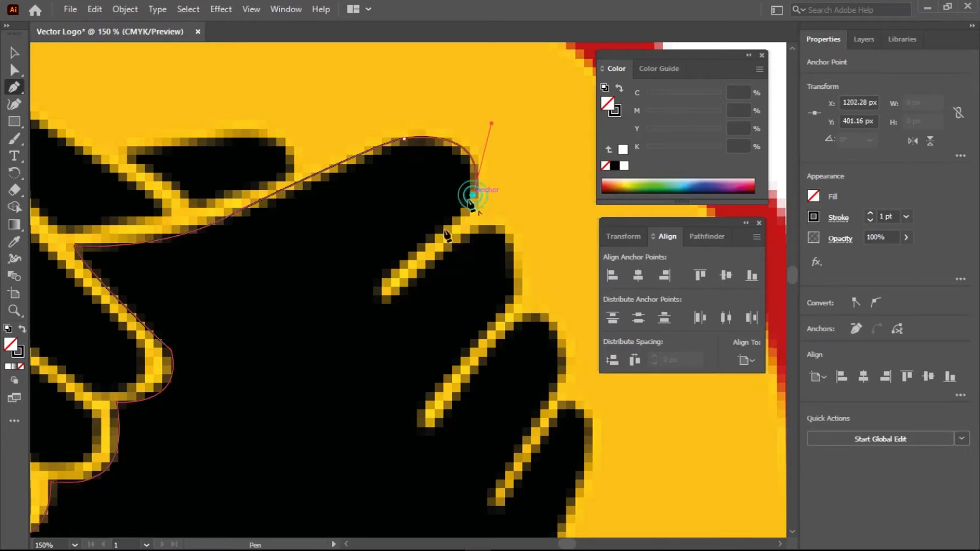
{"action": "left_click_drag", "start_coordinate": [378, 290], "coordinate": [396, 303]}
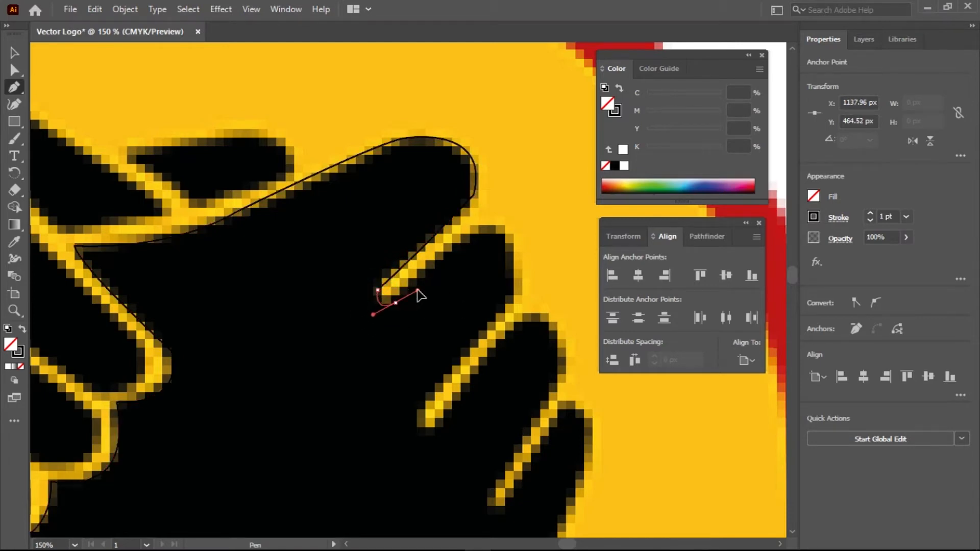
{"action": "left_click_drag", "start_coordinate": [480, 227], "coordinate": [513, 215]}
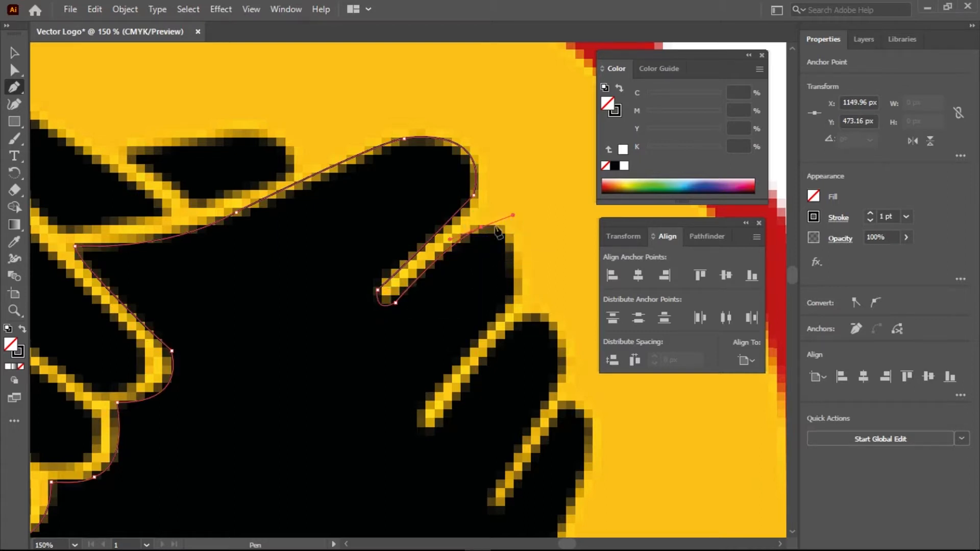
{"action": "left_click_drag", "start_coordinate": [516, 283], "coordinate": [492, 349]}
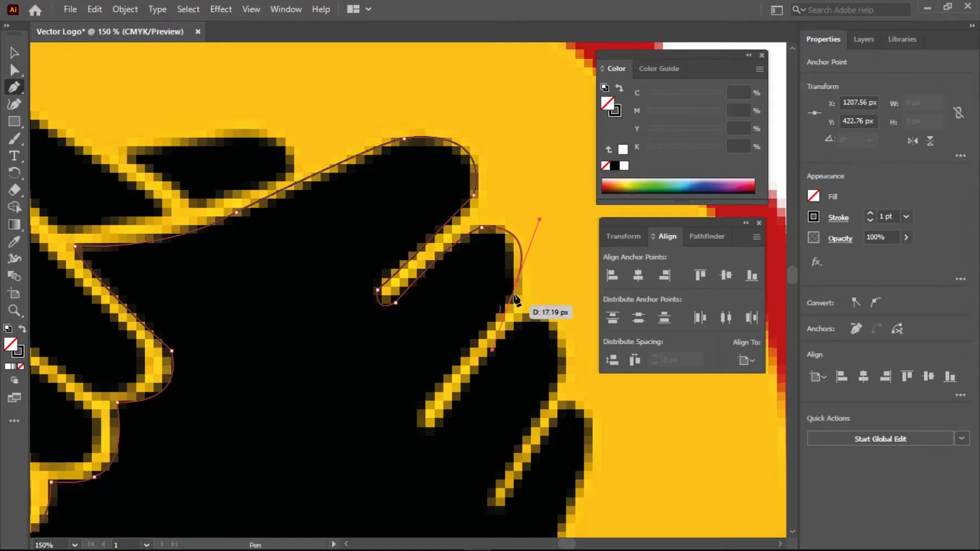
{"action": "left_click_drag", "start_coordinate": [546, 314], "coordinate": [458, 209]}
{"action": "left_click_drag", "start_coordinate": [333, 308], "coordinate": [373, 313]}
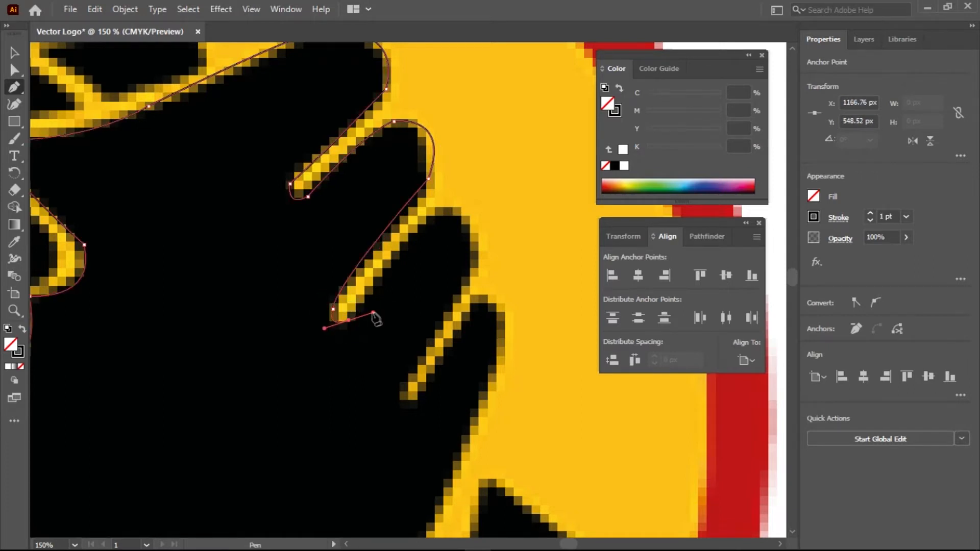
Trace the remaining fingertips and close the finger outline on its start point
{"action": "left_click_drag", "start_coordinate": [438, 209], "coordinate": [478, 193]}
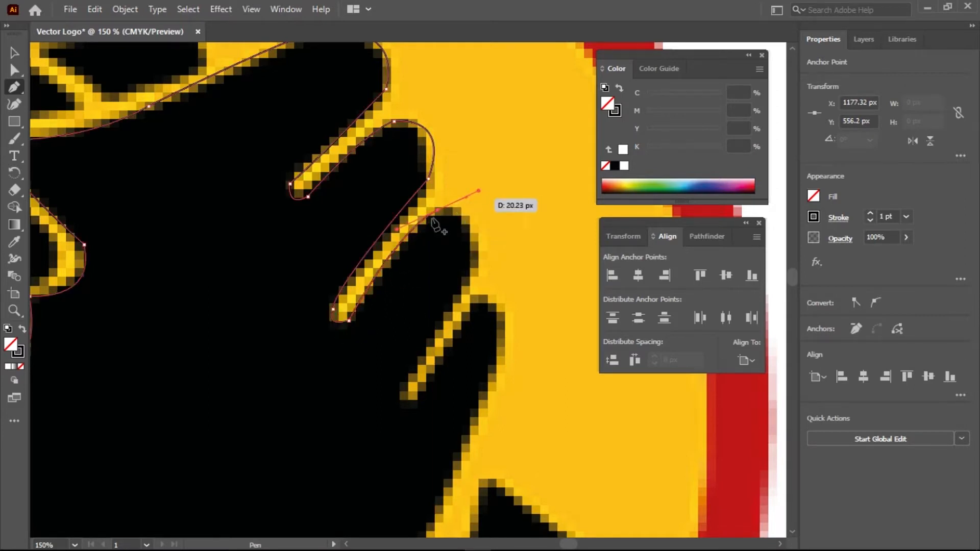
{"action": "left_click", "coordinate": [438, 210]}
{"action": "left_click_drag", "start_coordinate": [475, 262], "coordinate": [467, 331]}
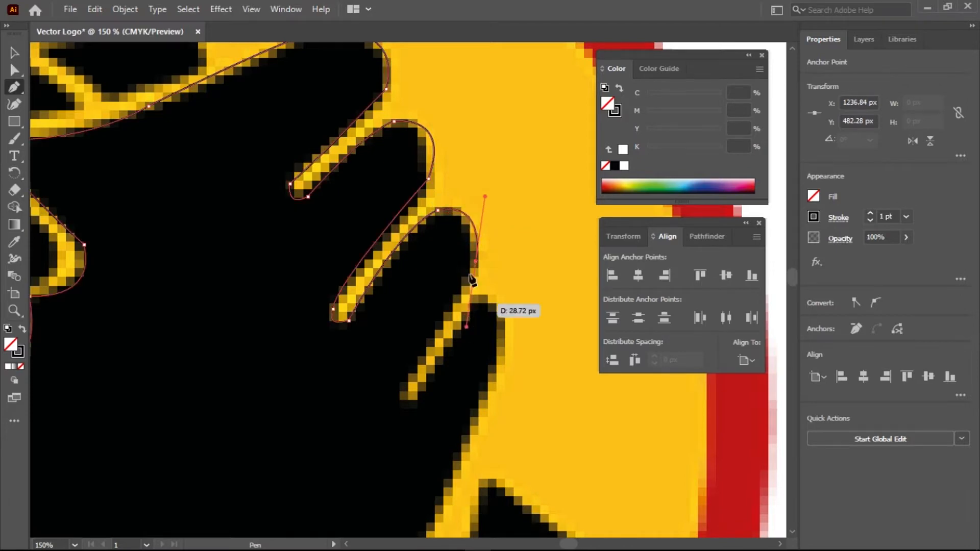
{"action": "left_click", "coordinate": [476, 262]}
{"action": "left_click_drag", "start_coordinate": [418, 357], "coordinate": [375, 426]}
{"action": "left_click", "coordinate": [404, 392]}
{"action": "left_click_drag", "start_coordinate": [416, 401], "coordinate": [436, 393]}
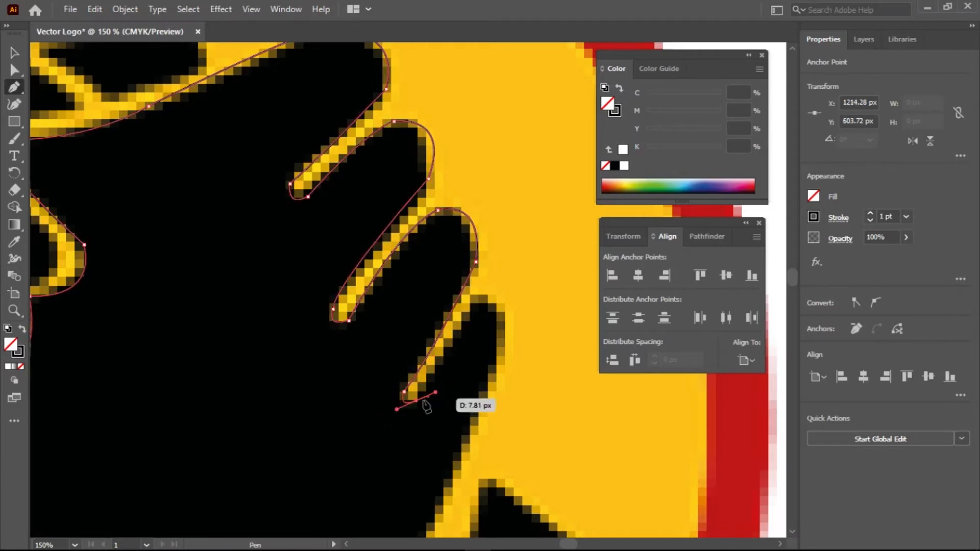
{"action": "left_click", "coordinate": [416, 402]}
{"action": "left_click_drag", "start_coordinate": [476, 292], "coordinate": [488, 282]}
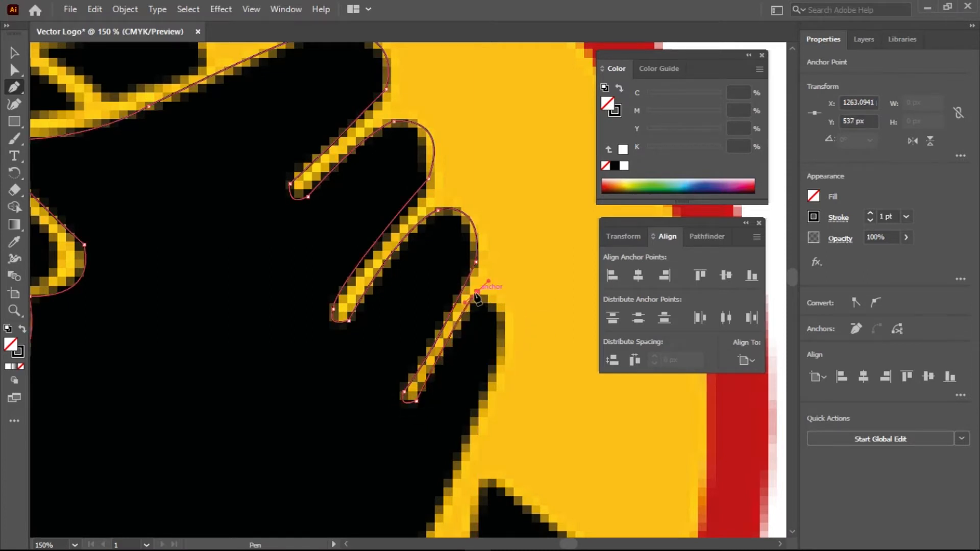
Start a new outline curving around the lowest finger toward the wrist
{"action": "left_click", "coordinate": [476, 292]}
{"action": "left_click_drag", "start_coordinate": [505, 343], "coordinate": [493, 404]}
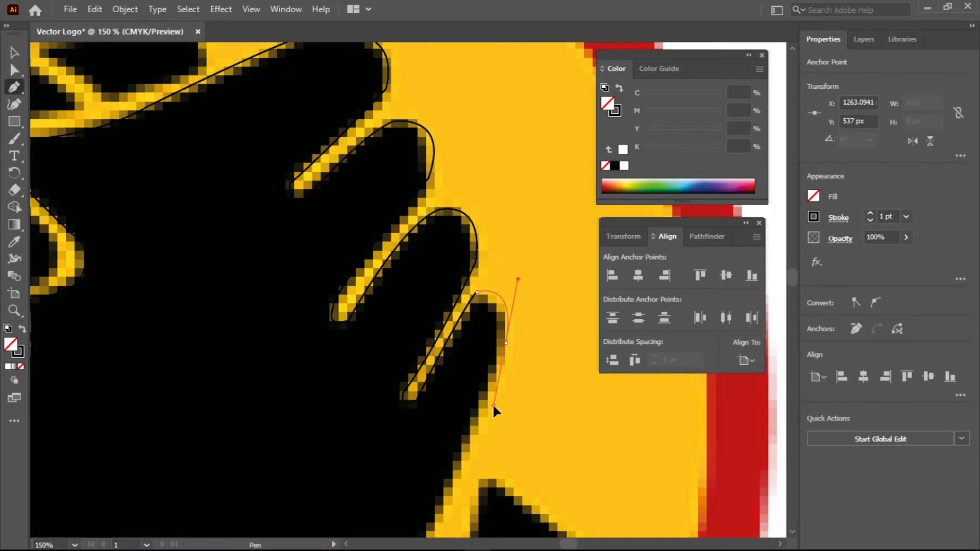
{"action": "left_click", "coordinate": [505, 343]}
{"action": "left_click_drag", "start_coordinate": [518, 362], "coordinate": [453, 159]}
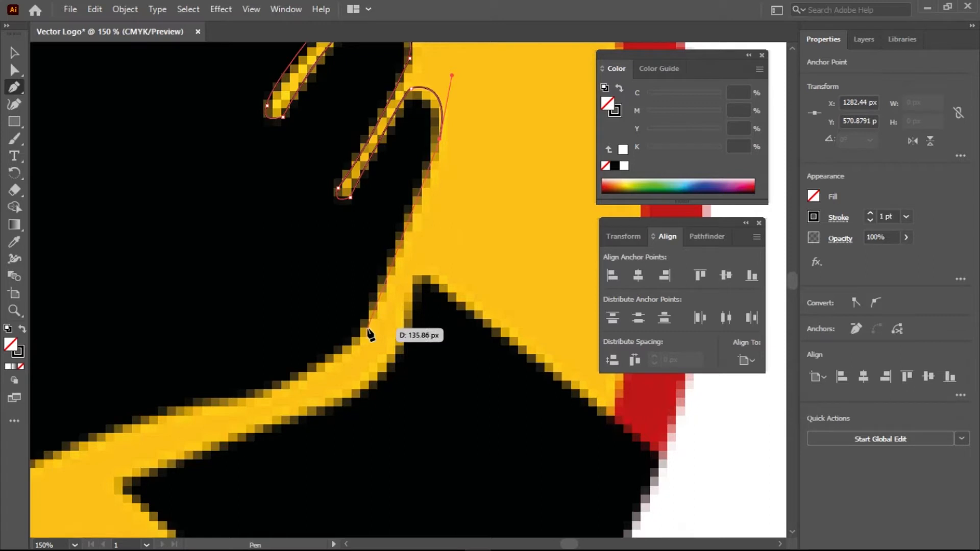
Continue the Pen outline down the wrist and along the yellow arm edge with curved points
{"action": "left_click_drag", "start_coordinate": [367, 328], "coordinate": [356, 349]}
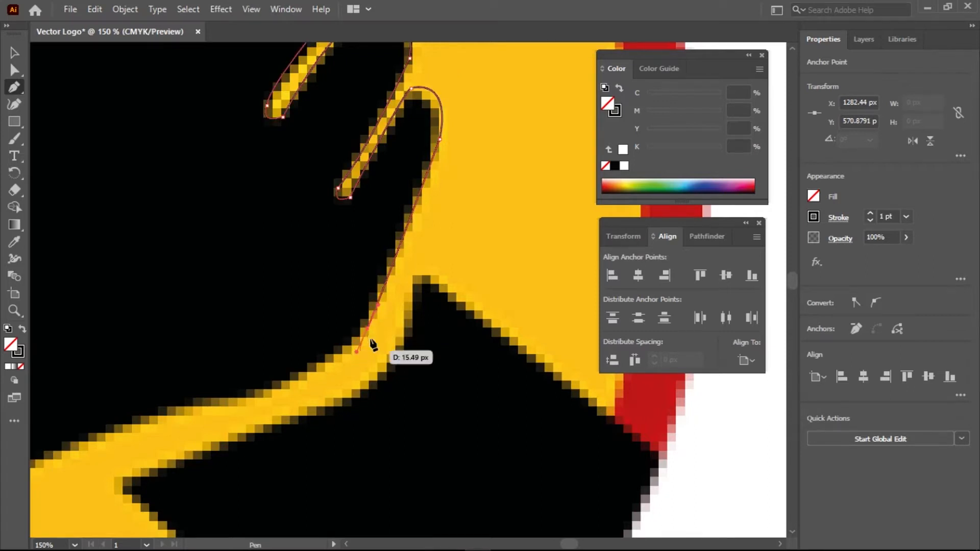
{"action": "left_click_drag", "start_coordinate": [372, 375], "coordinate": [500, 265]}
{"action": "left_click_drag", "start_coordinate": [381, 286], "coordinate": [310, 302]}
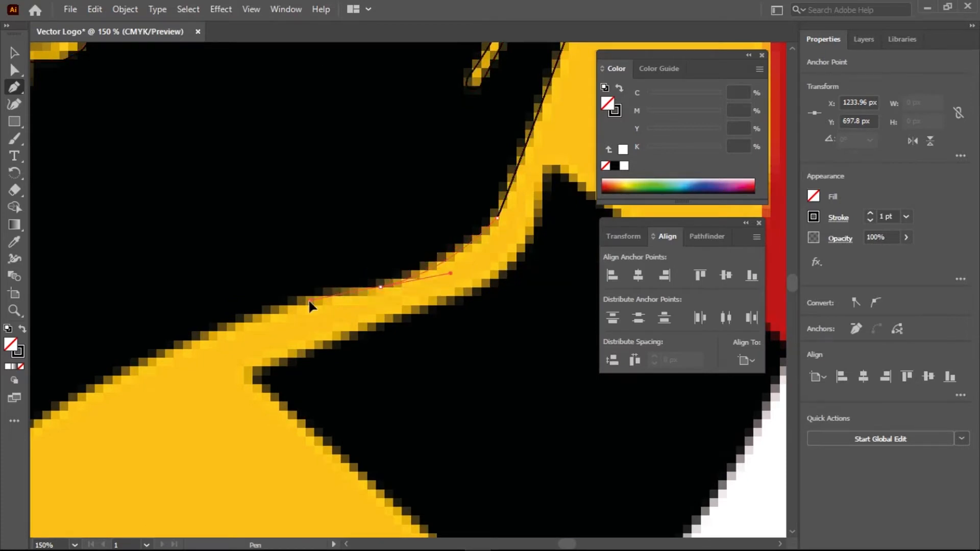
{"action": "left_click", "coordinate": [381, 287]}
{"action": "left_click_drag", "start_coordinate": [217, 329], "coordinate": [183, 359]}
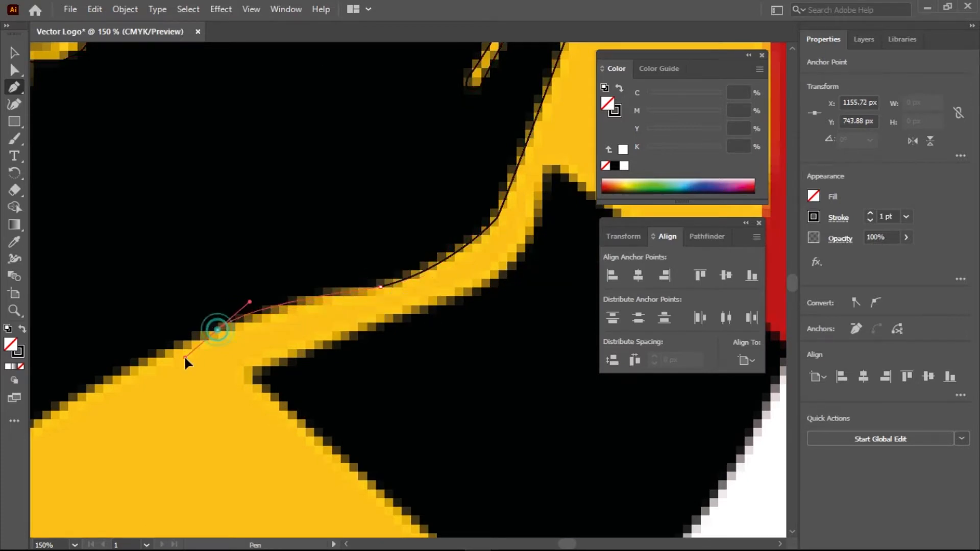
{"action": "left_click_drag", "start_coordinate": [173, 411], "coordinate": [506, 247]}
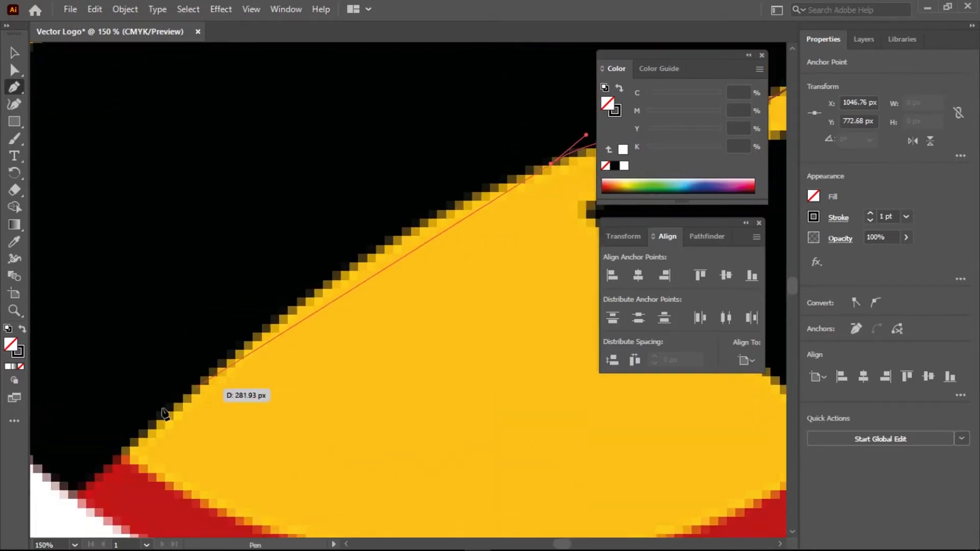
Replace the misplaced arm point, add the arm's bottom corner, and close the hand-and-arm outline
{"action": "left_click_drag", "start_coordinate": [83, 479], "coordinate": [49, 511]}
{"action": "key", "text": "ctrl+z"}
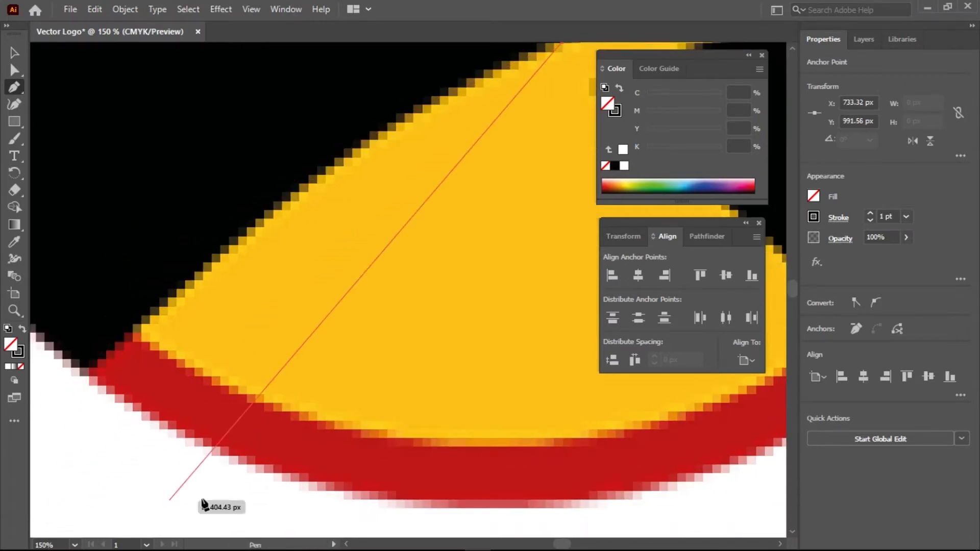
{"action": "scroll", "coordinate": [206, 487], "scroll_direction": "down", "scroll_amount": 4}
{"action": "scroll", "coordinate": [204, 486], "scroll_direction": "up", "scroll_amount": 1}
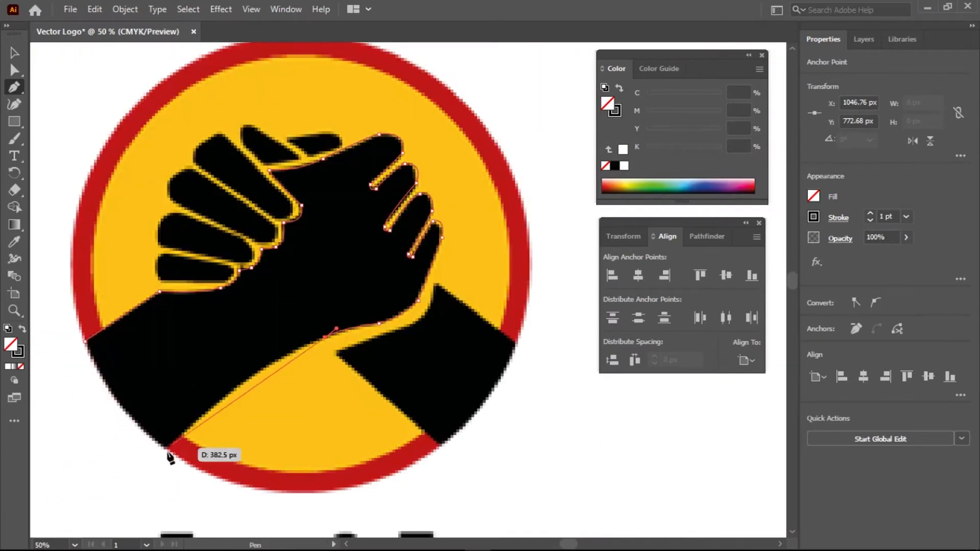
{"action": "left_click_drag", "start_coordinate": [167, 447], "coordinate": [89, 531]}
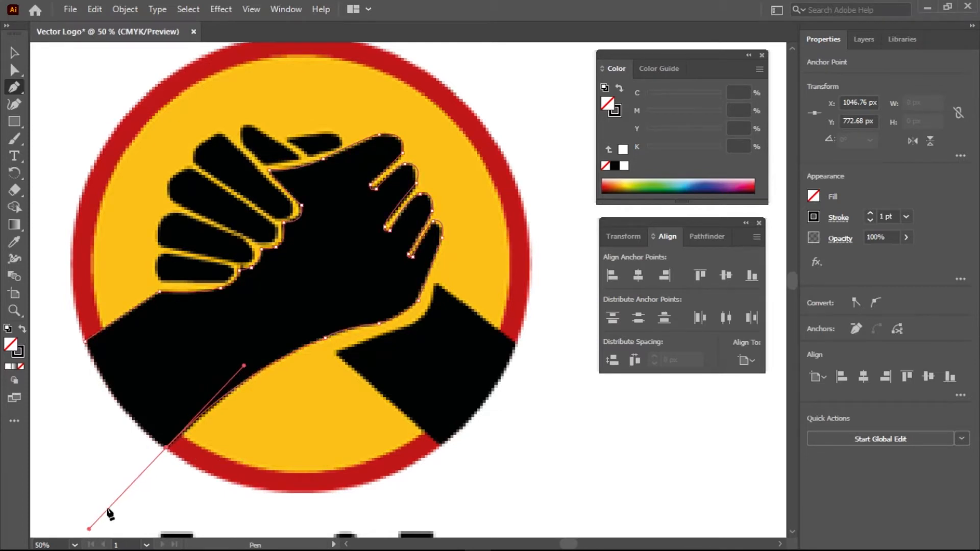
{"action": "left_click", "coordinate": [167, 448]}
{"action": "left_click_drag", "start_coordinate": [85, 341], "coordinate": [56, 270]}
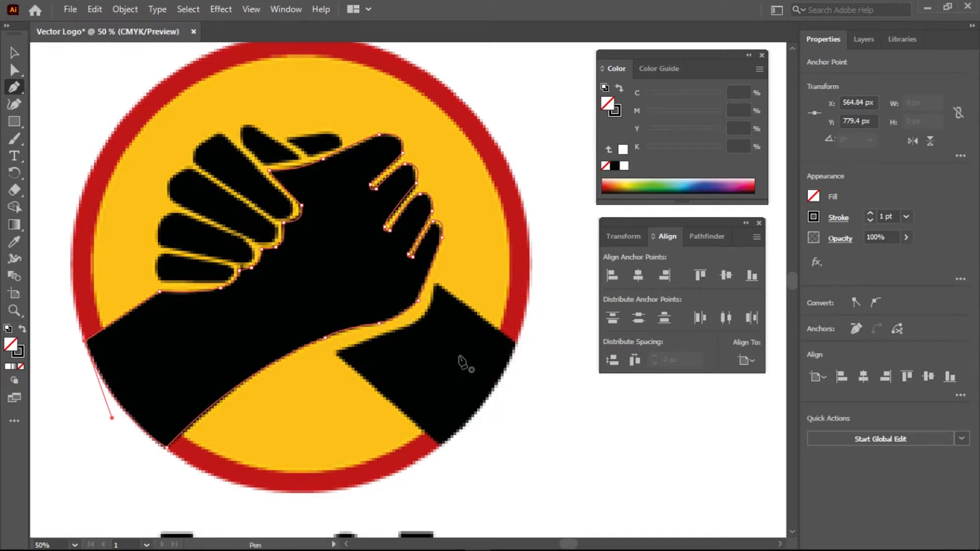
{"action": "left_click", "coordinate": [334, 353]}
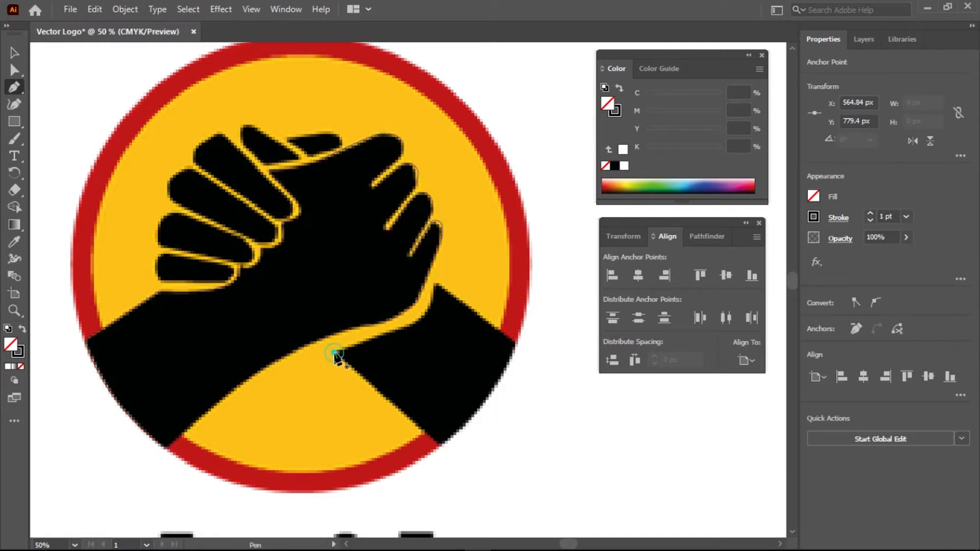
Outline the right forearm from its bottom corner, curving up the circle edge and back via the wrist
{"action": "left_click", "coordinate": [442, 449]}
{"action": "left_click_drag", "start_coordinate": [516, 343], "coordinate": [537, 276]}
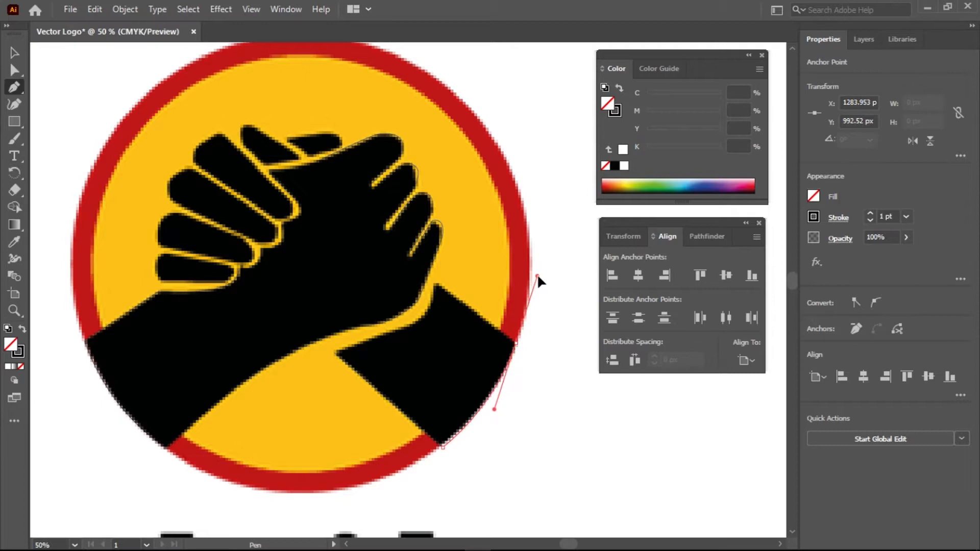
{"action": "left_click", "coordinate": [515, 343]}
{"action": "left_click", "coordinate": [435, 283]}
{"action": "left_click_drag", "start_coordinate": [435, 283], "coordinate": [392, 336]}
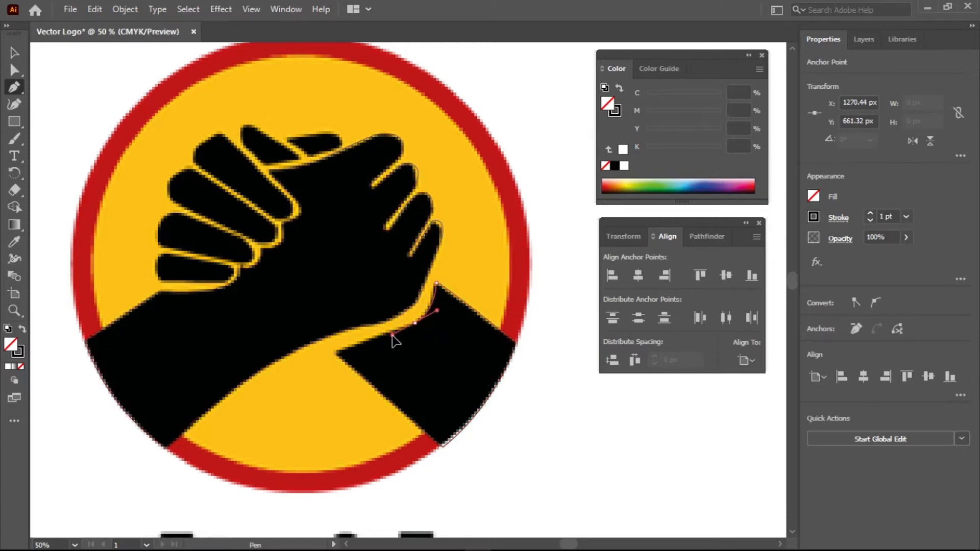
{"action": "left_click", "coordinate": [415, 323]}
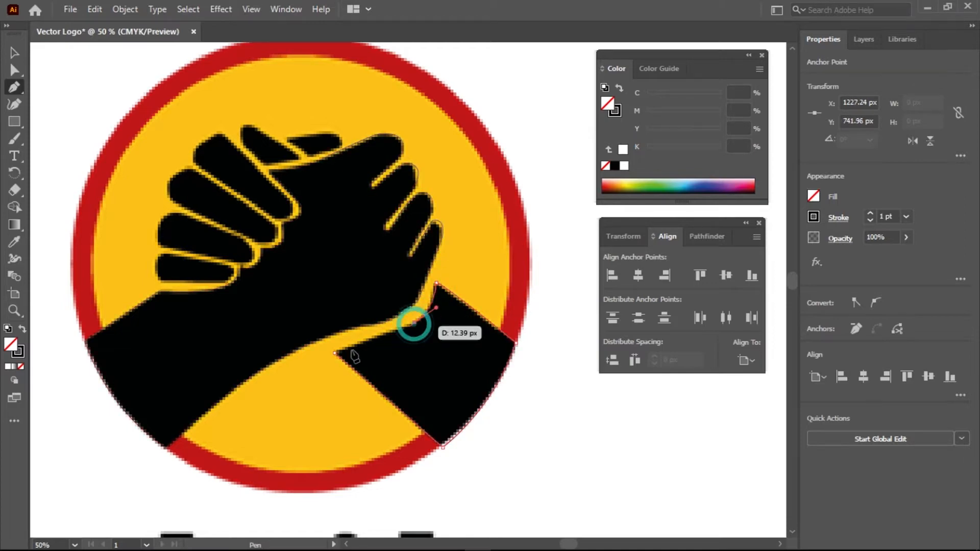
{"action": "left_click", "coordinate": [336, 354]}
{"action": "left_click", "coordinate": [331, 356]}
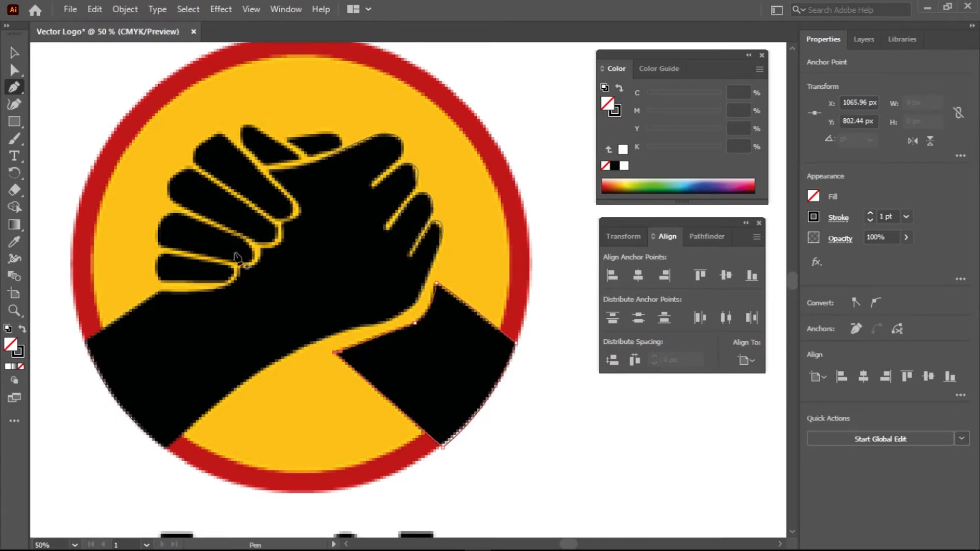
Trace a closed outline around the lowest finger of the back hand, redoing its closing curve
{"action": "scroll", "coordinate": [202, 268], "scroll_direction": "up", "scroll_amount": 1}
{"action": "left_click_drag", "start_coordinate": [237, 299], "coordinate": [417, 308]}
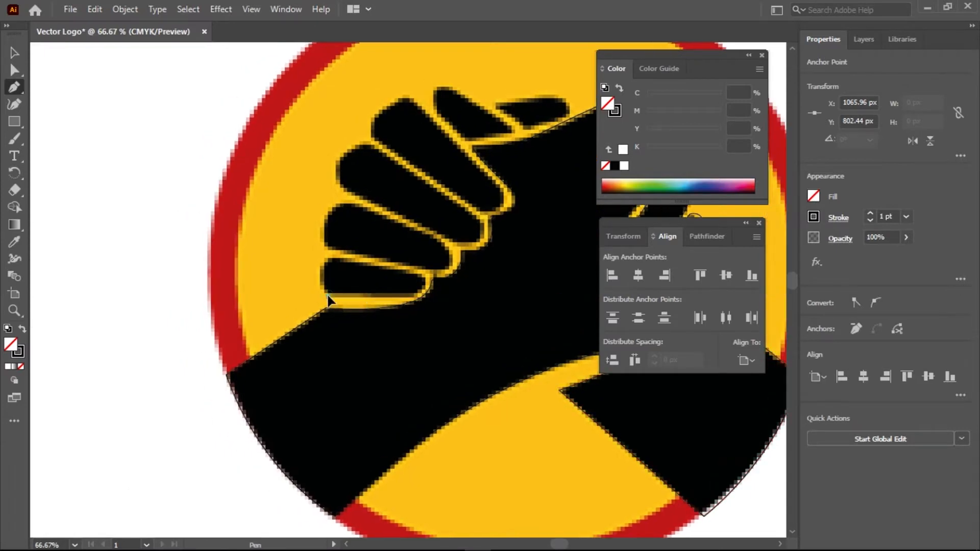
{"action": "left_click_drag", "start_coordinate": [327, 295], "coordinate": [379, 304]}
{"action": "left_click", "coordinate": [413, 296]}
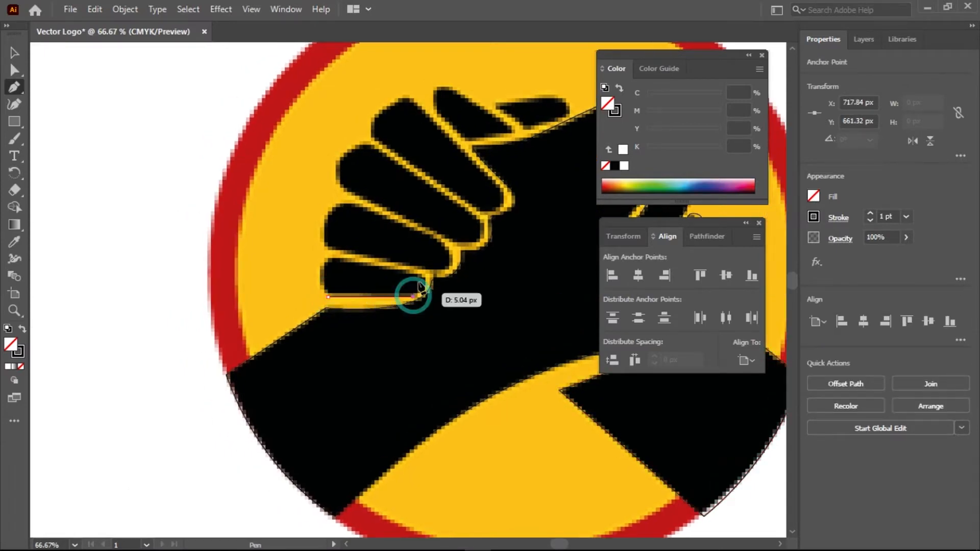
{"action": "left_click_drag", "start_coordinate": [423, 273], "coordinate": [415, 259]}
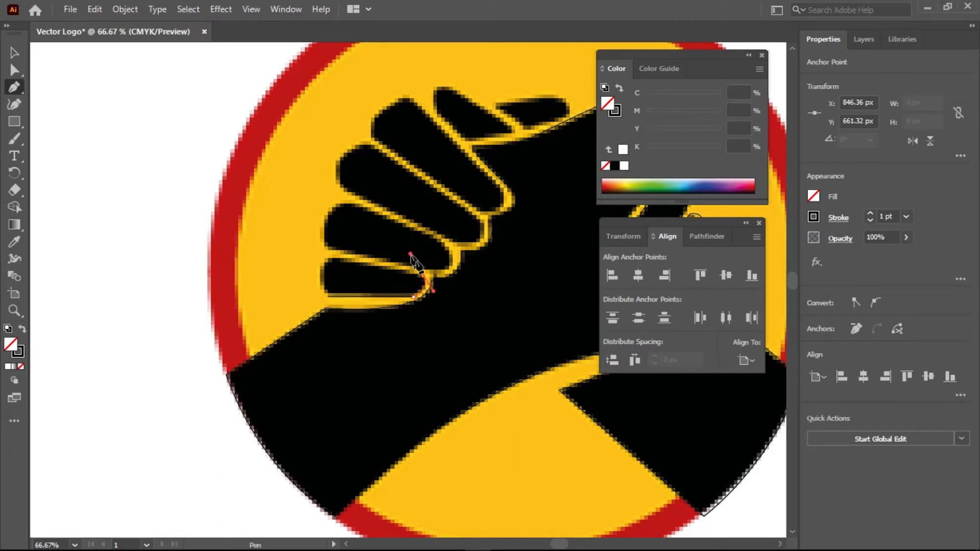
{"action": "left_click", "coordinate": [421, 273]}
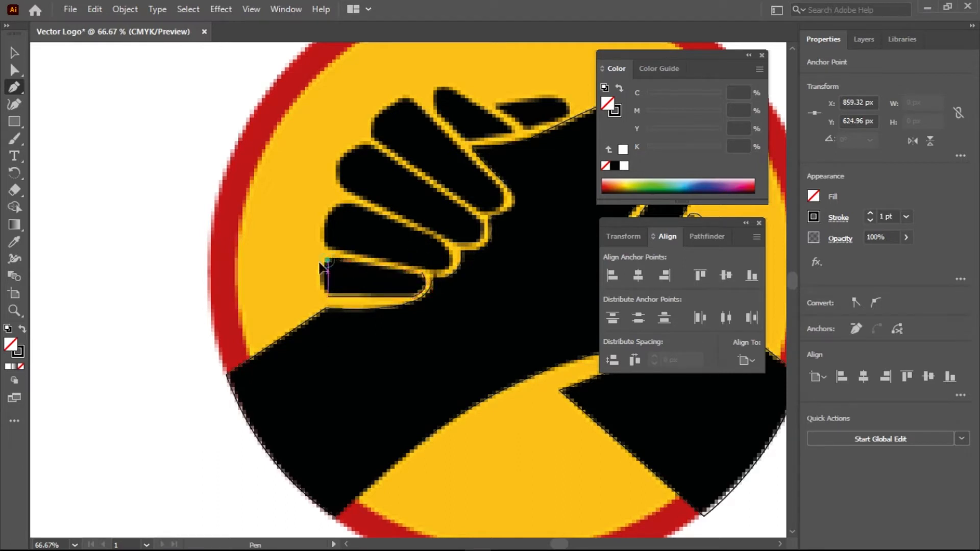
{"action": "left_click", "coordinate": [326, 261]}
{"action": "left_click_drag", "start_coordinate": [328, 295], "coordinate": [351, 309]}
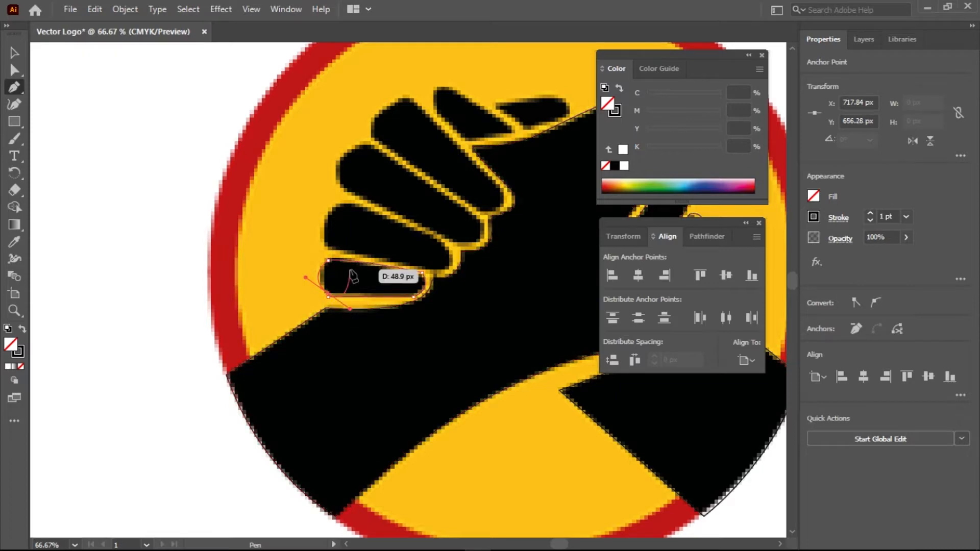
{"action": "key", "text": "ctrl+z"}
{"action": "left_click_drag", "start_coordinate": [328, 296], "coordinate": [352, 323]}
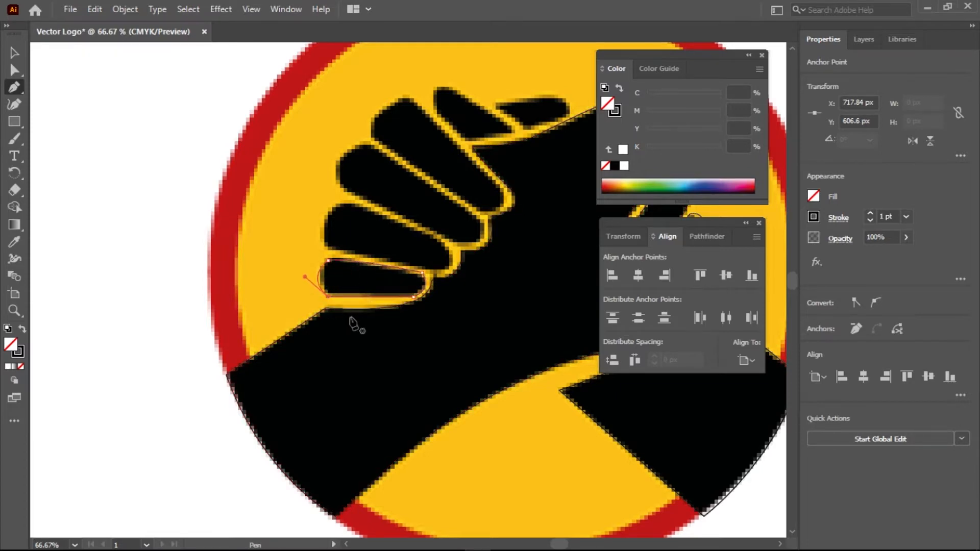
Trace a closed outline around the second finger, curving around its tip
{"action": "left_click", "coordinate": [331, 248]}
{"action": "left_click_drag", "start_coordinate": [348, 203], "coordinate": [391, 194]}
{"action": "left_click", "coordinate": [348, 202]}
{"action": "left_click_drag", "start_coordinate": [448, 249], "coordinate": [406, 272]}
{"action": "left_click", "coordinate": [447, 249]}
{"action": "left_click", "coordinate": [435, 268]}
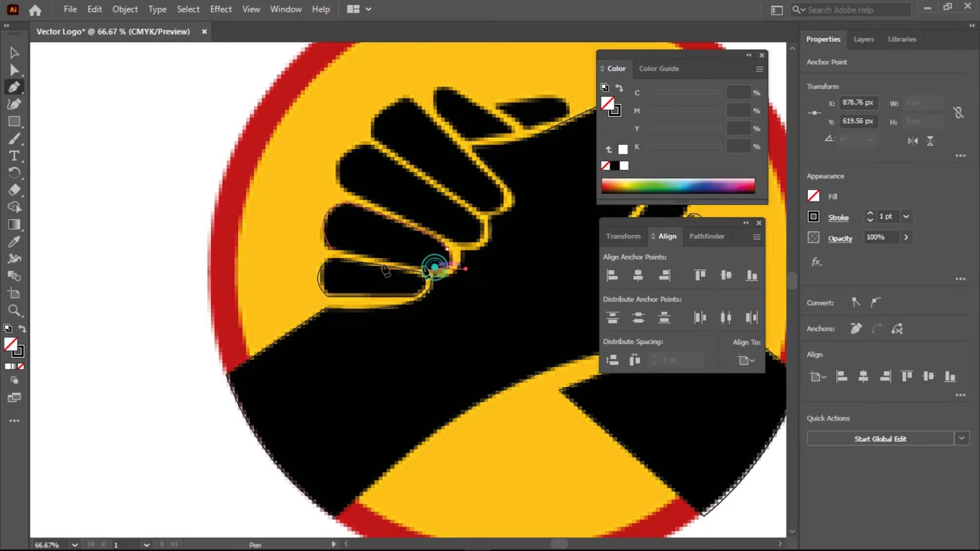
{"action": "left_click", "coordinate": [332, 250]}
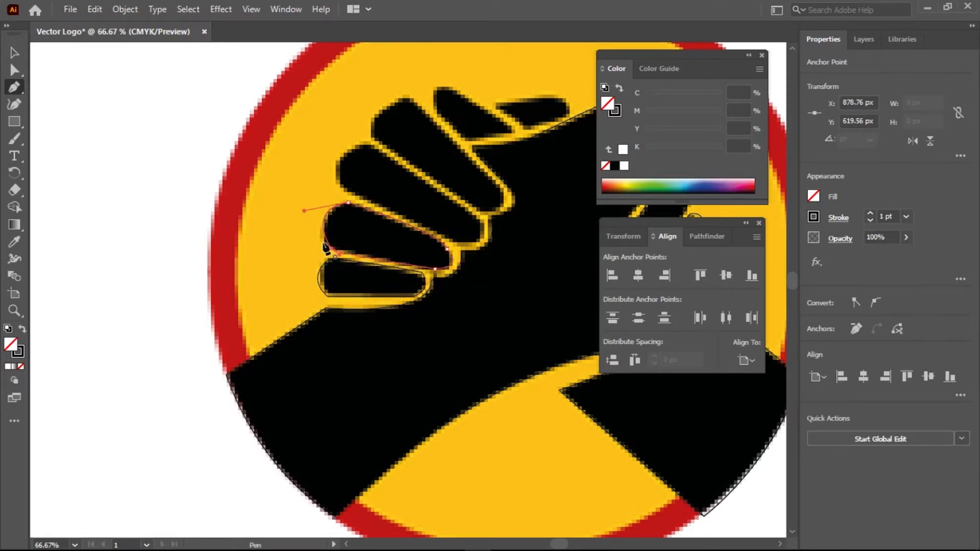
Trace a closed outline around the third finger from tip to base
{"action": "left_click", "coordinate": [345, 188]}
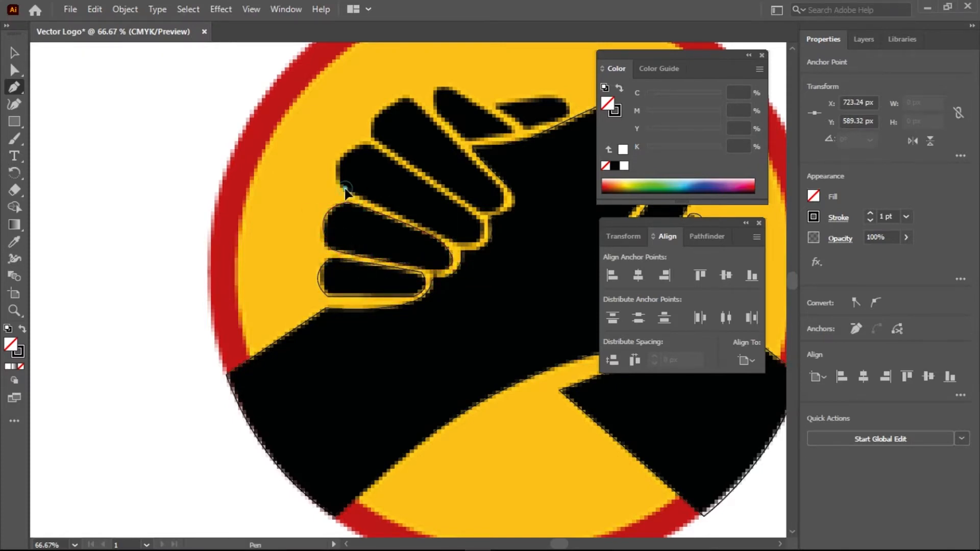
{"action": "left_click_drag", "start_coordinate": [372, 145], "coordinate": [425, 138]}
{"action": "left_click", "coordinate": [372, 145]}
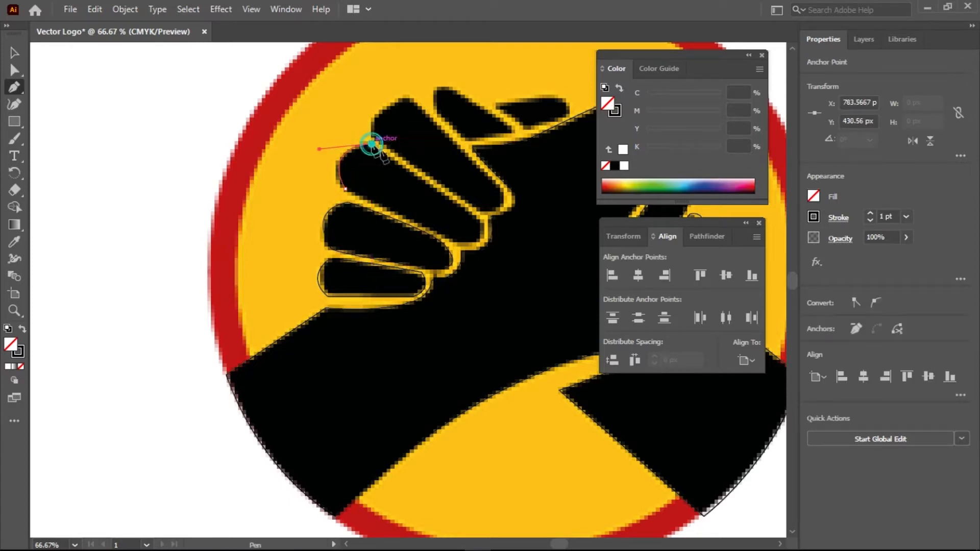
{"action": "left_click", "coordinate": [481, 223]}
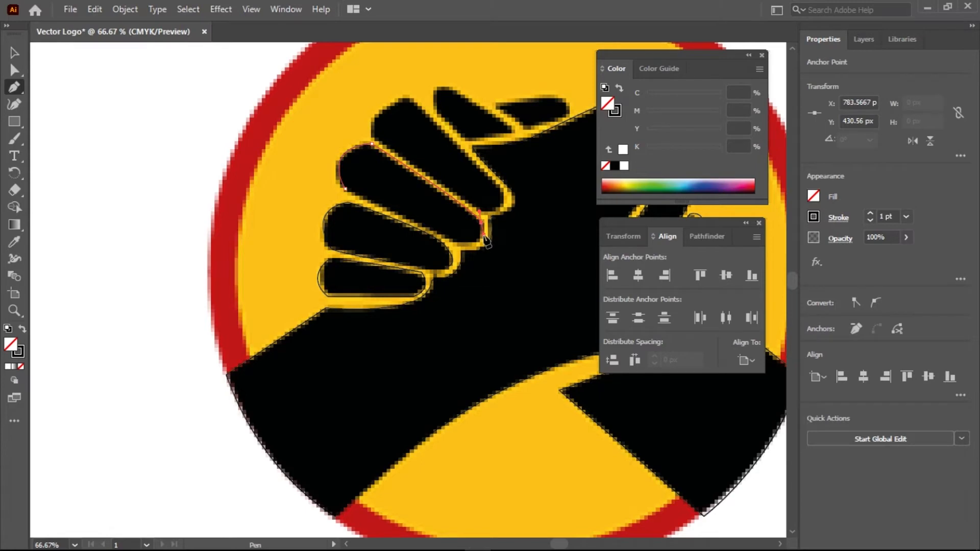
{"action": "left_click_drag", "start_coordinate": [461, 243], "coordinate": [432, 239]}
{"action": "left_click", "coordinate": [461, 244]}
{"action": "left_click", "coordinate": [345, 190]}
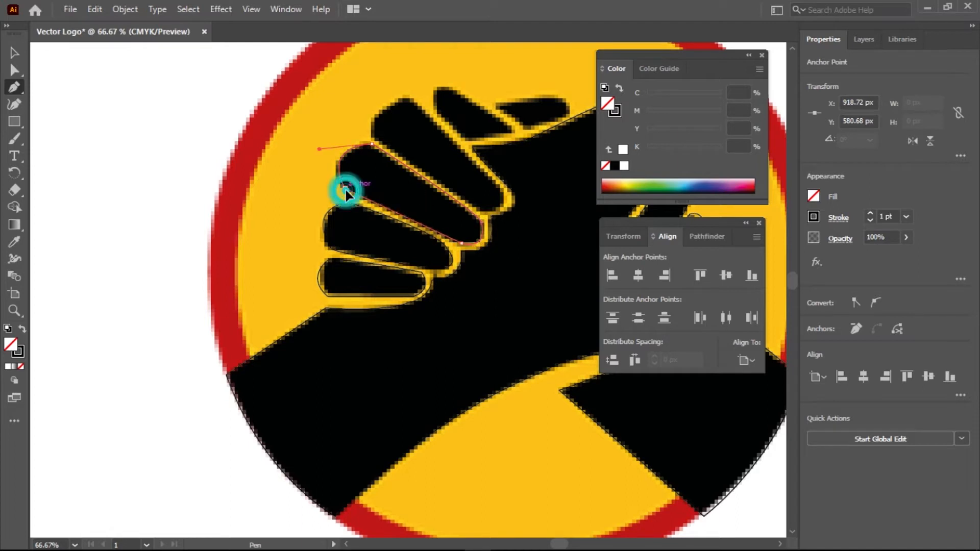
Trace a closed outline around the thumb with a sharp turn at its tip
{"action": "left_click", "coordinate": [374, 139]}
{"action": "left_click_drag", "start_coordinate": [410, 99], "coordinate": [461, 100]}
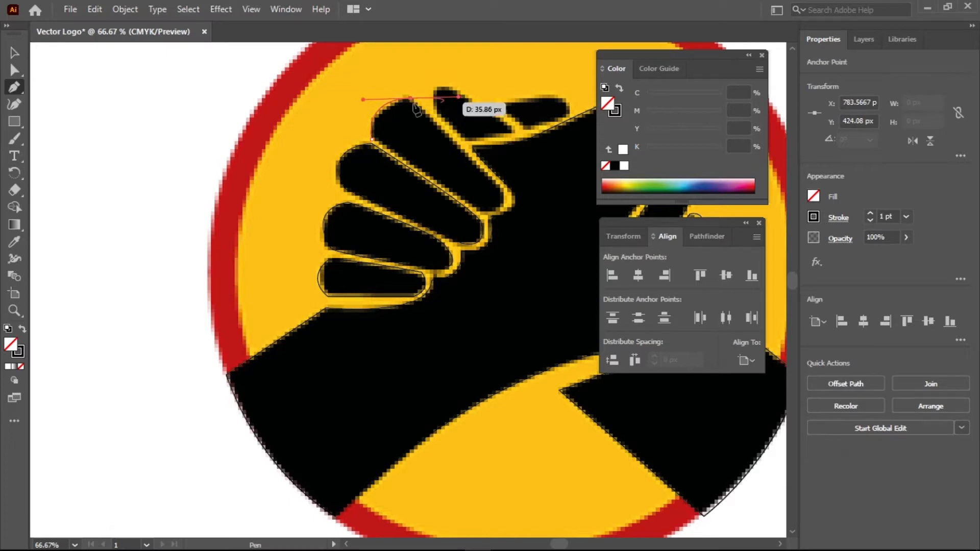
{"action": "left_click", "coordinate": [411, 97]}
{"action": "left_click_drag", "start_coordinate": [505, 195], "coordinate": [507, 202]}
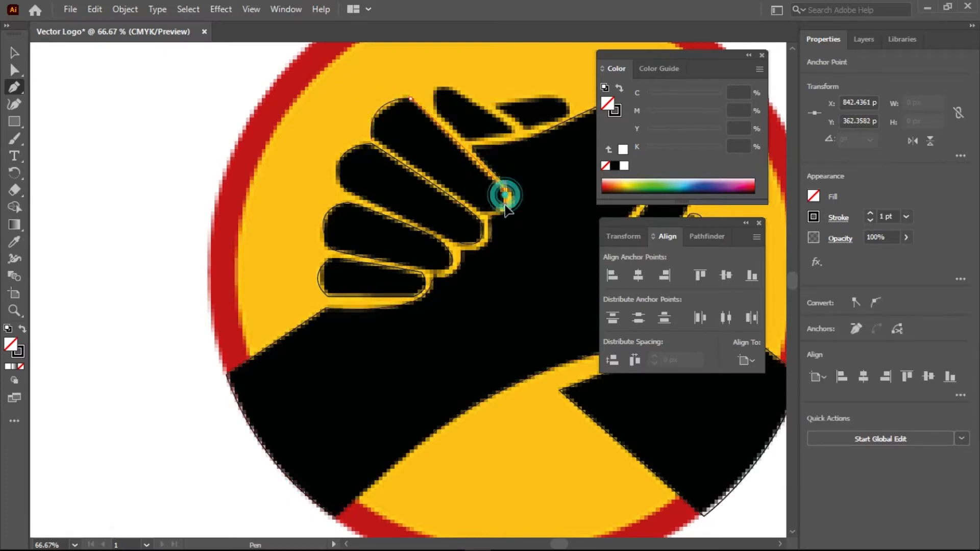
{"action": "left_click", "coordinate": [505, 195]}
{"action": "left_click_drag", "start_coordinate": [487, 213], "coordinate": [468, 210]}
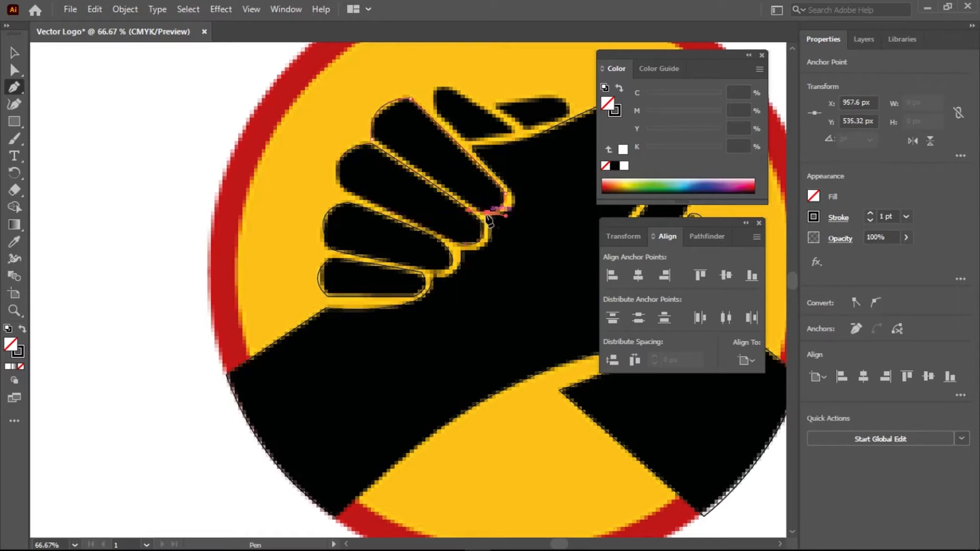
{"action": "left_click", "coordinate": [487, 213]}
{"action": "left_click", "coordinate": [372, 138]}
Trace a closed outline around the next finger with a curved fingertip
{"action": "left_click_drag", "start_coordinate": [434, 107], "coordinate": [514, 124]}
{"action": "left_click", "coordinate": [468, 143]}
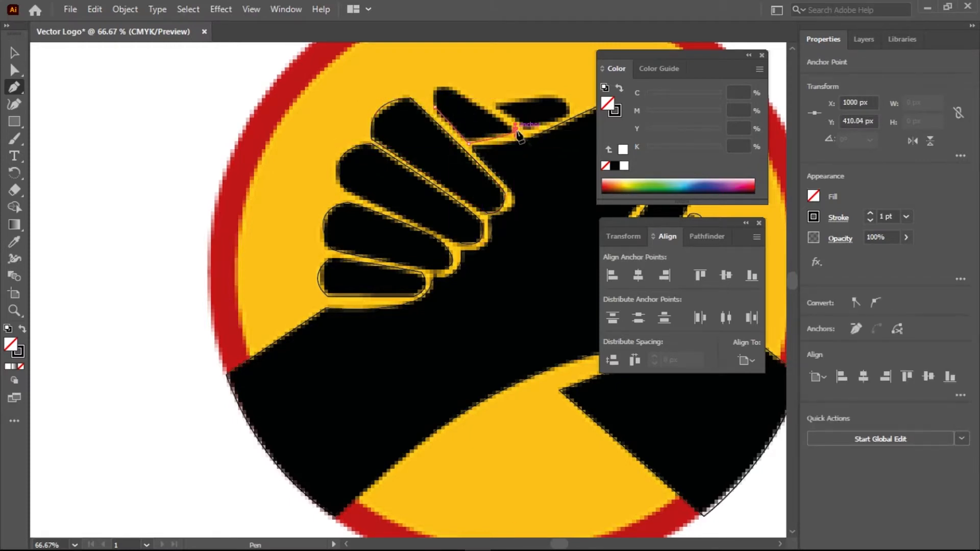
{"action": "left_click_drag", "start_coordinate": [447, 86], "coordinate": [444, 129]}
{"action": "left_click", "coordinate": [448, 86]}
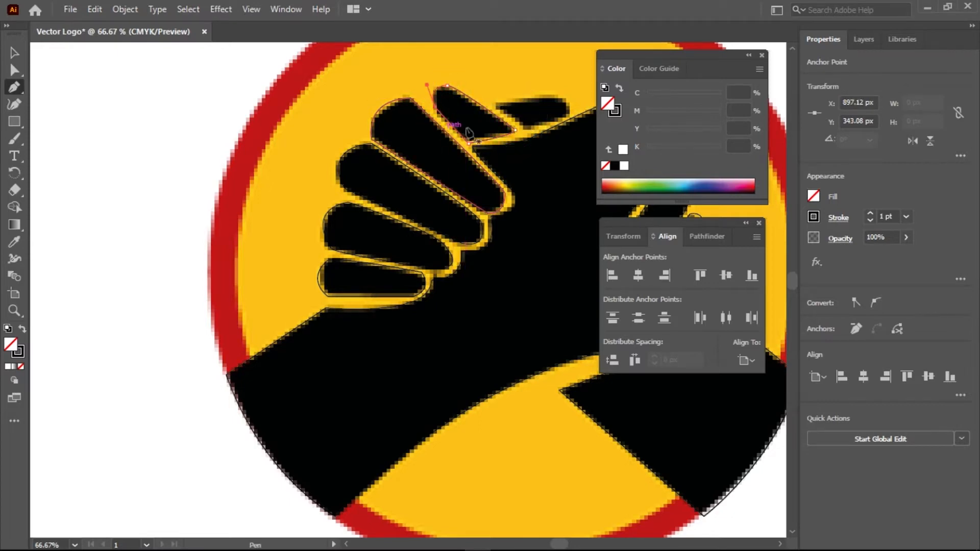
Outline the topmost fingertip of the upper hand, then zoom out to see the whole logo
{"action": "left_click", "coordinate": [525, 126]}
{"action": "left_click", "coordinate": [567, 114]}
{"action": "left_click_drag", "start_coordinate": [567, 115], "coordinate": [511, 95]}
{"action": "left_click", "coordinate": [566, 115]}
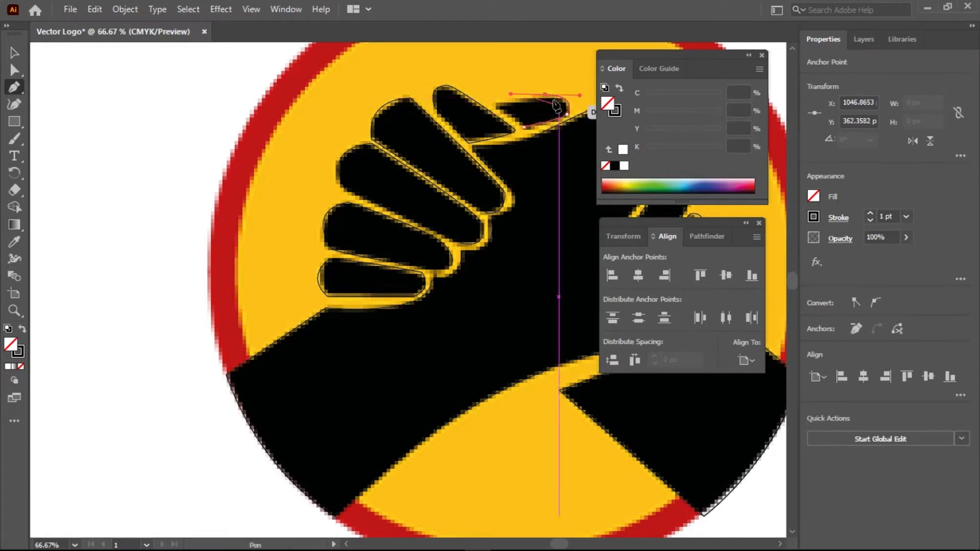
{"action": "left_click", "coordinate": [544, 96]}
{"action": "left_click", "coordinate": [495, 106]}
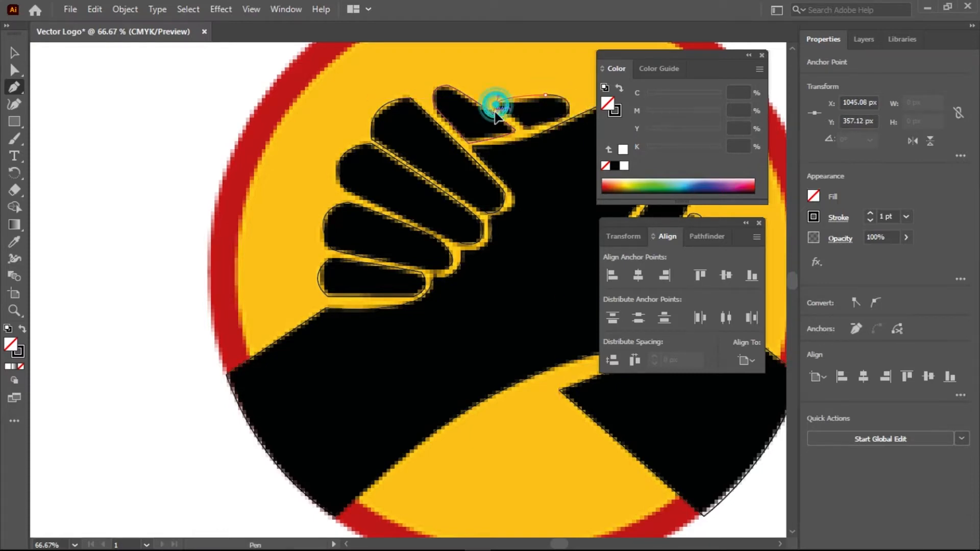
{"action": "left_click", "coordinate": [496, 105]}
{"action": "left_click", "coordinate": [524, 124]}
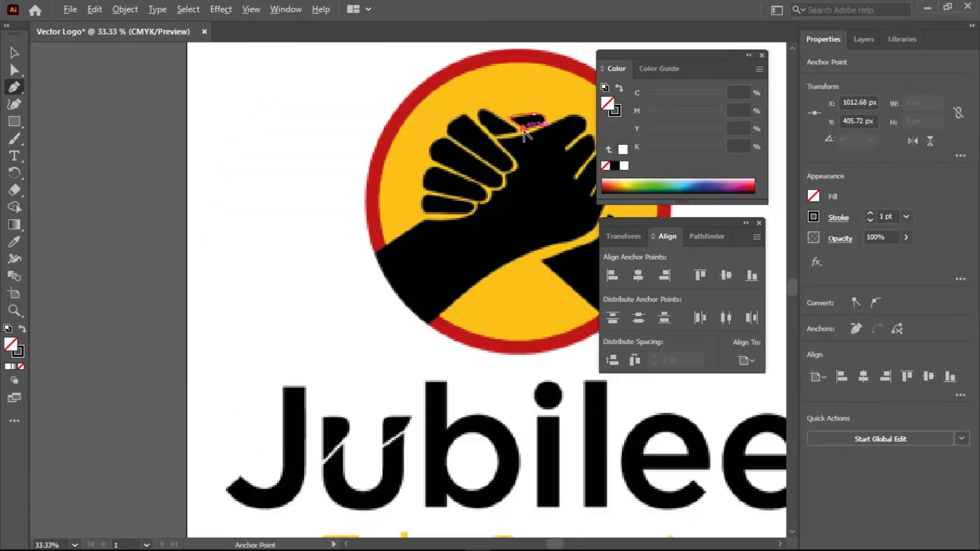
{"action": "scroll", "coordinate": [525, 134], "scroll_direction": "down", "scroll_amount": 2}
{"action": "left_click_drag", "start_coordinate": [547, 165], "coordinate": [395, 147]}
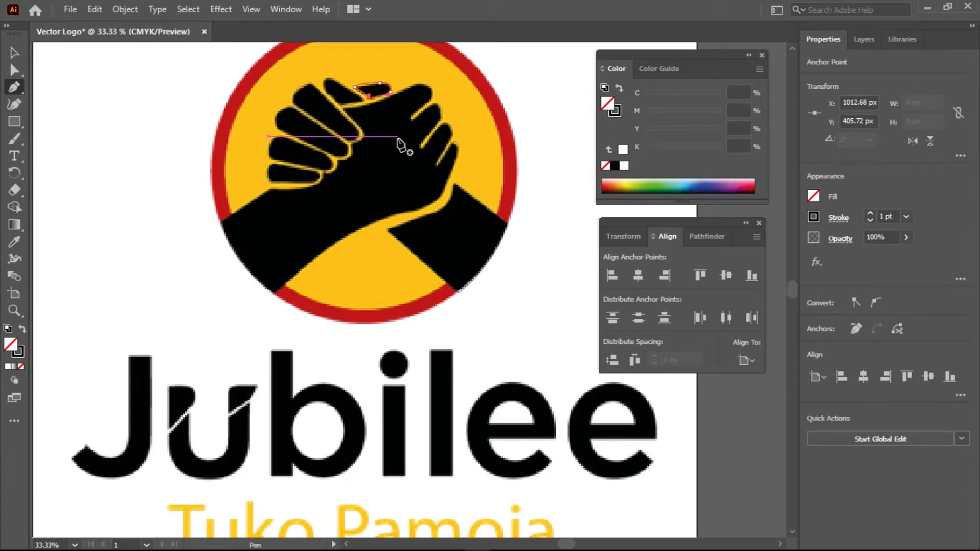
Select all hand, finger, arm and forearm paths and open the fill Color Picker
{"action": "key", "text": "v"}
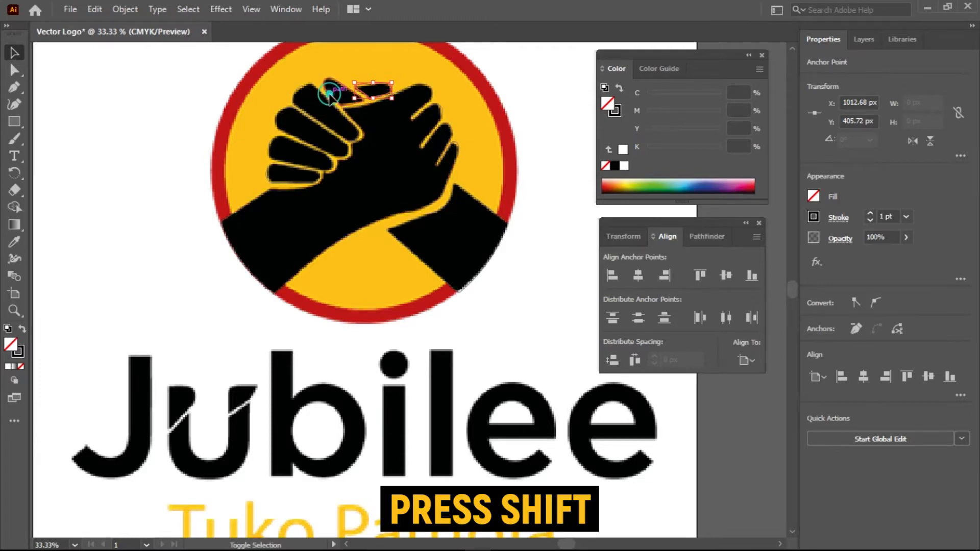
{"action": "left_click", "coordinate": [330, 94], "text": "shift"}
{"action": "left_click", "coordinate": [306, 107], "text": "shift"}
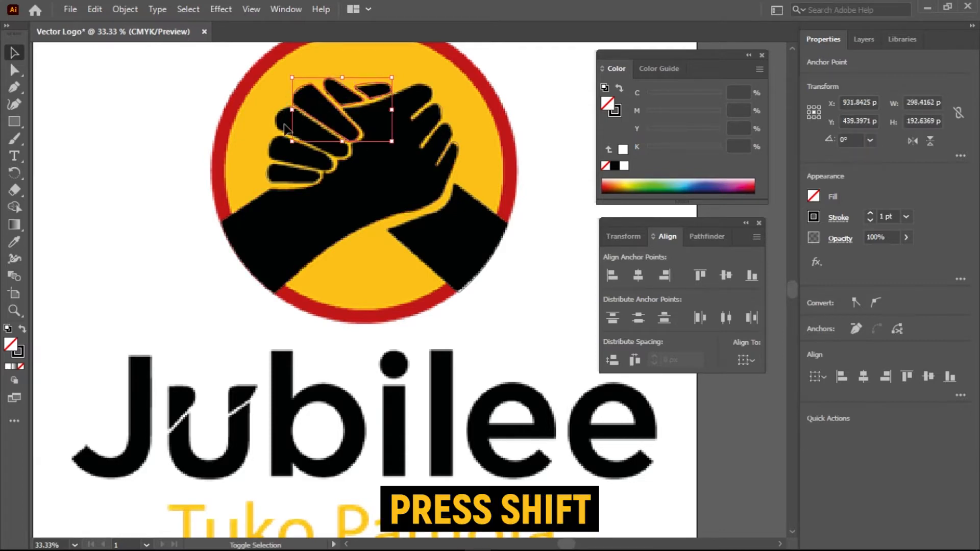
{"action": "left_click", "coordinate": [279, 130], "text": "shift"}
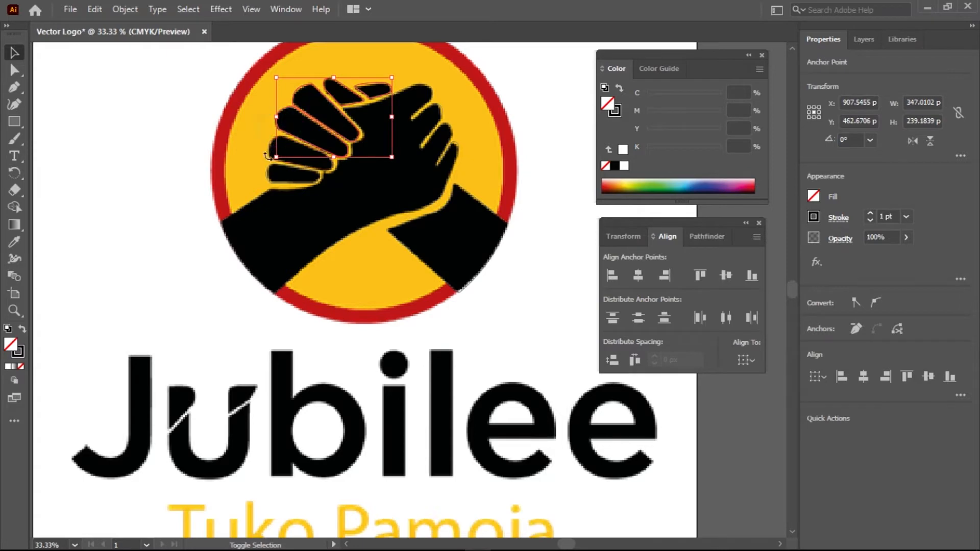
{"action": "left_click", "coordinate": [301, 175], "text": "shift"}
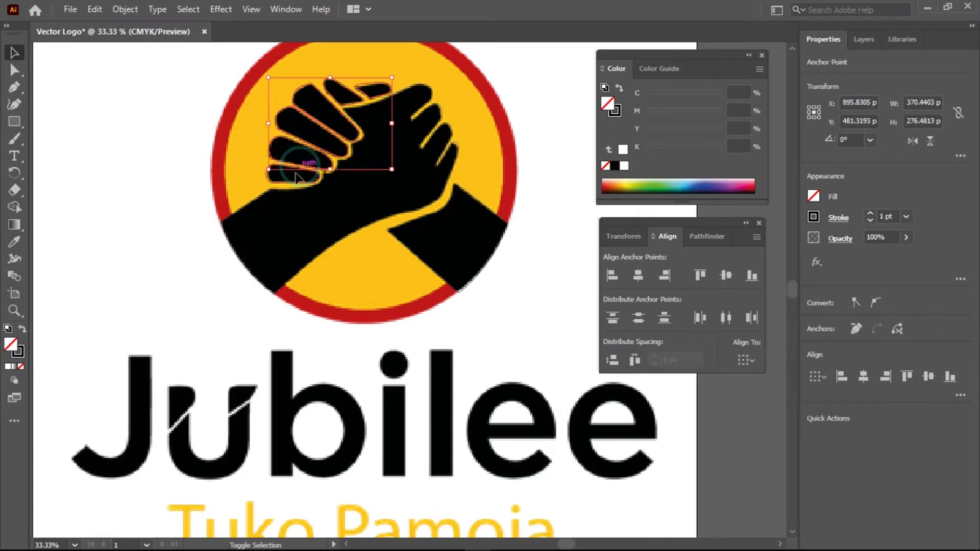
{"action": "left_click", "coordinate": [267, 197], "text": "shift"}
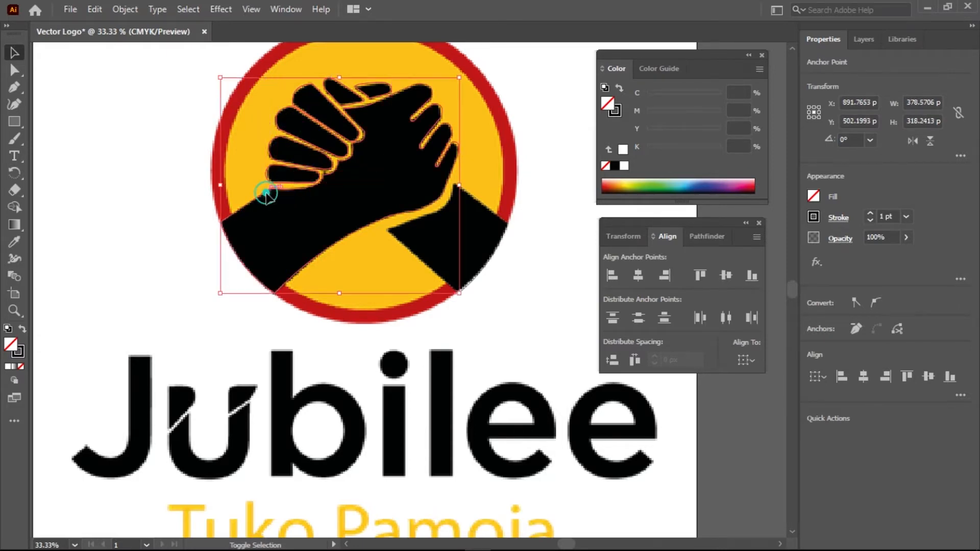
{"action": "left_click", "coordinate": [507, 228], "text": "shift"}
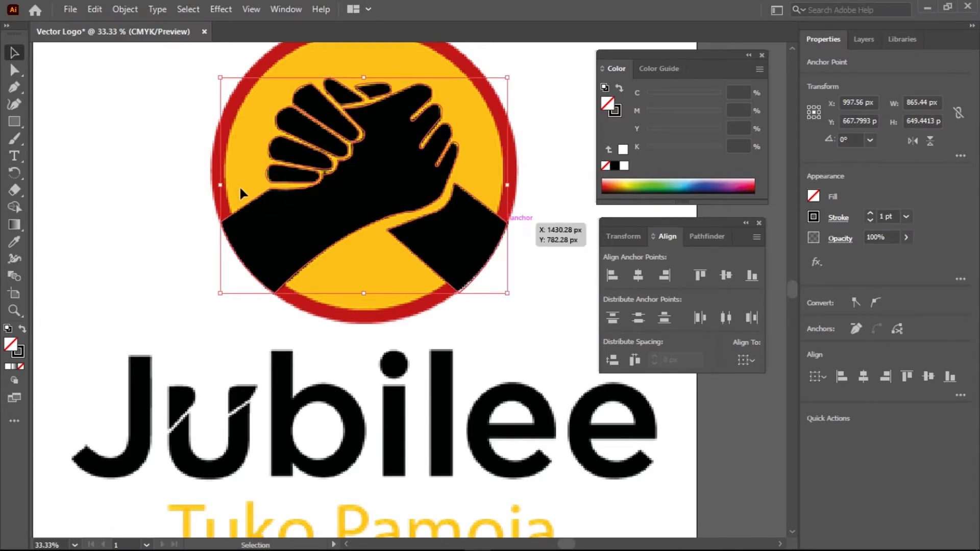
{"action": "double_click", "coordinate": [11, 346]}
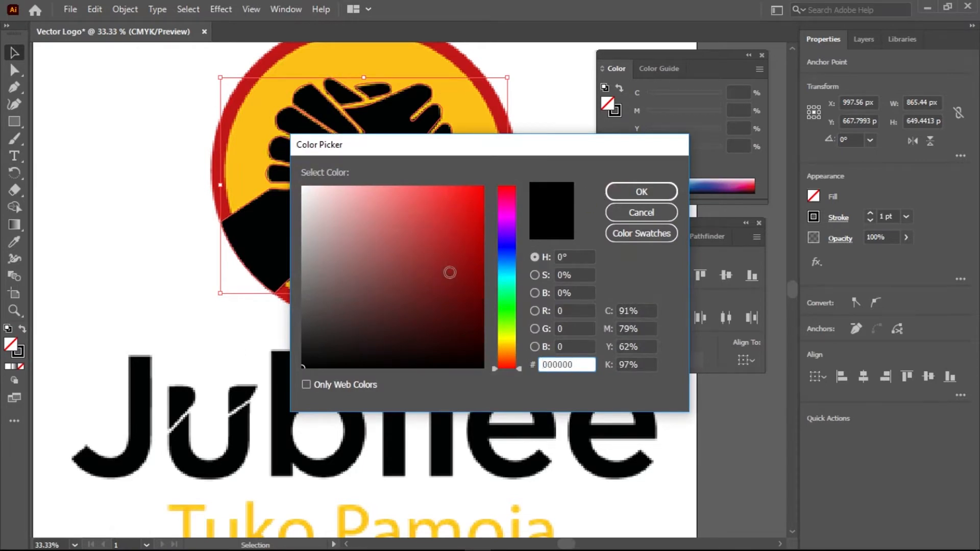
Fill the selected hand and forearm paths with bright blue 002AFC, then deselect
{"action": "left_click", "coordinate": [510, 252]}
{"action": "left_click_drag", "start_coordinate": [470, 243], "coordinate": [484, 188]}
{"action": "left_click", "coordinate": [641, 193]}
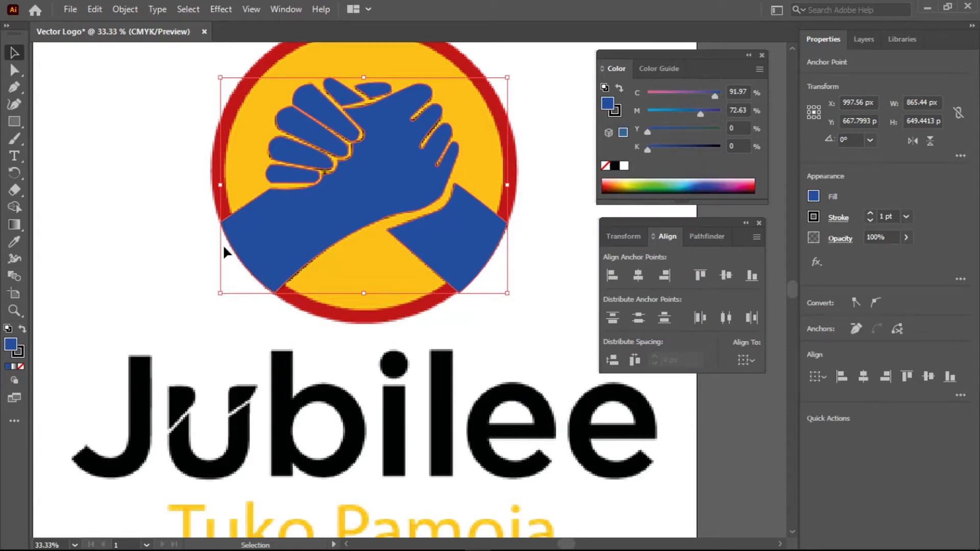
{"action": "left_click", "coordinate": [114, 182]}
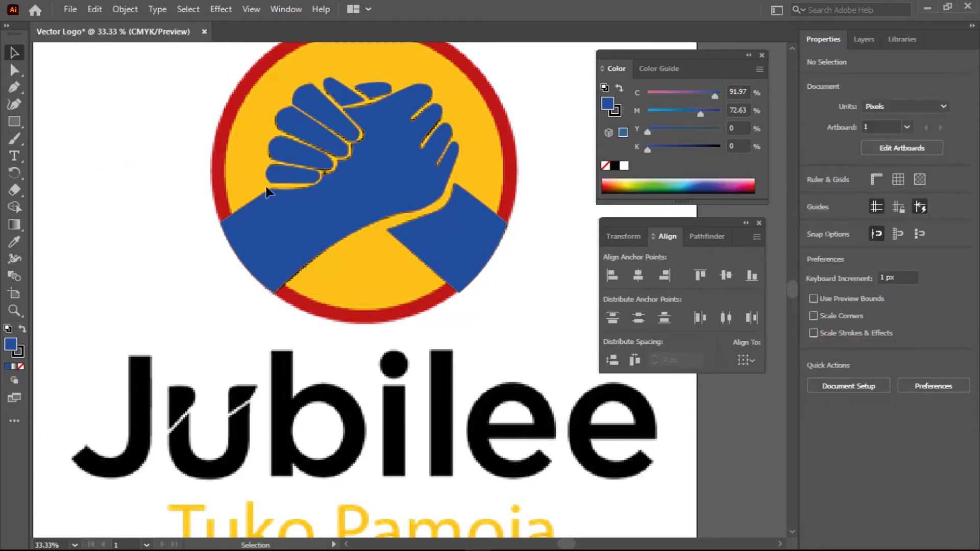
With the Direct Selection tool, round the corner point between the first two fingers
{"action": "scroll", "coordinate": [289, 194], "scroll_direction": "up", "scroll_amount": 4}
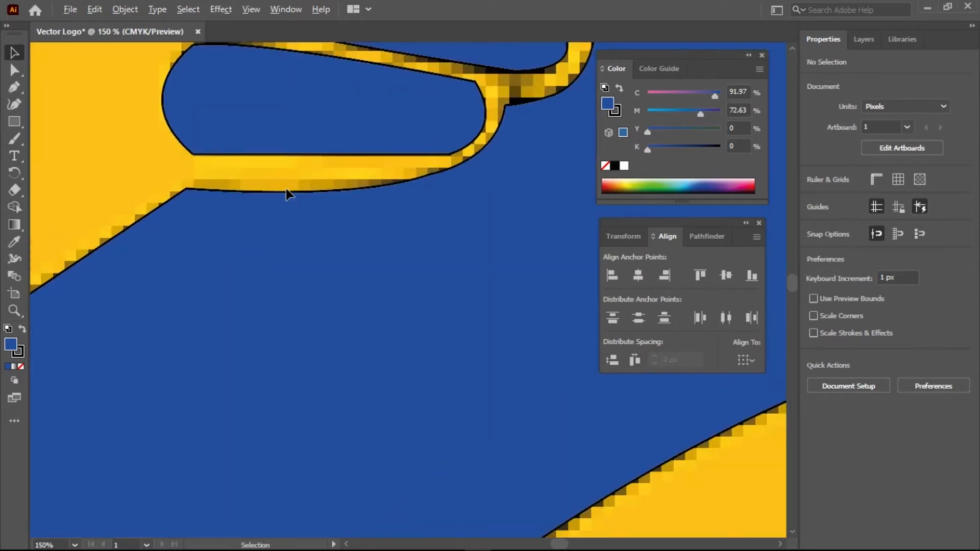
{"action": "scroll", "coordinate": [422, 181], "scroll_direction": "up", "scroll_amount": 1}
{"action": "left_click_drag", "start_coordinate": [481, 153], "coordinate": [291, 116]}
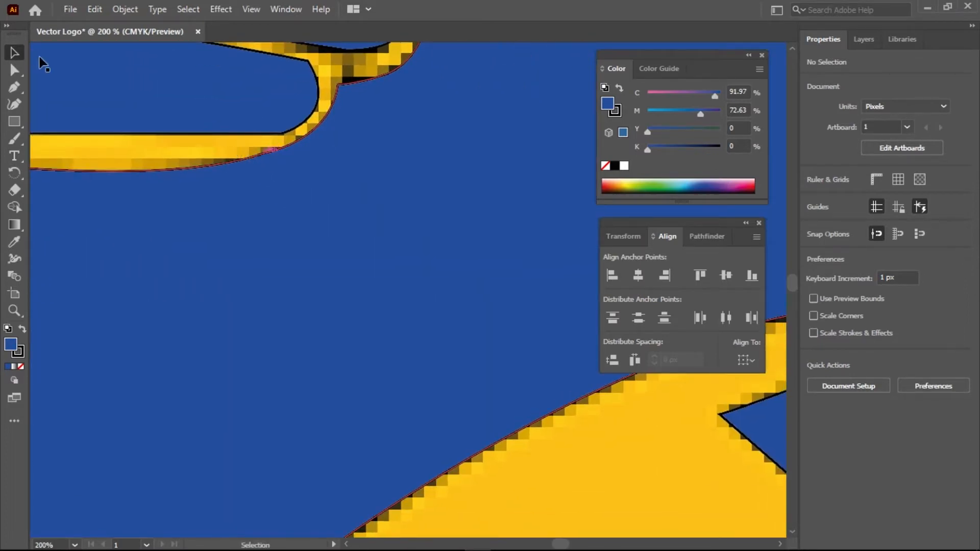
{"action": "left_click", "coordinate": [15, 70]}
{"action": "left_click", "coordinate": [274, 150]}
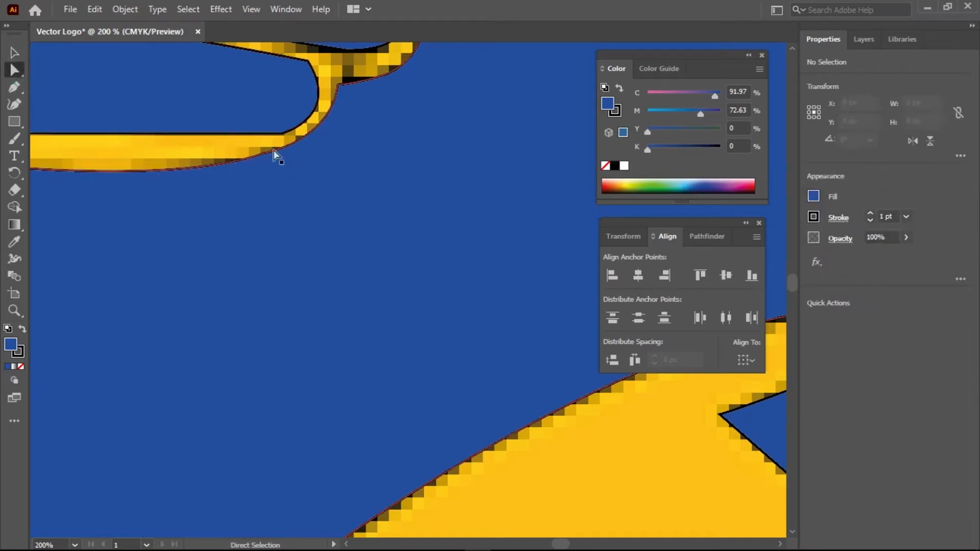
{"action": "right_click", "coordinate": [11, 69]}
{"action": "left_click", "coordinate": [63, 70]}
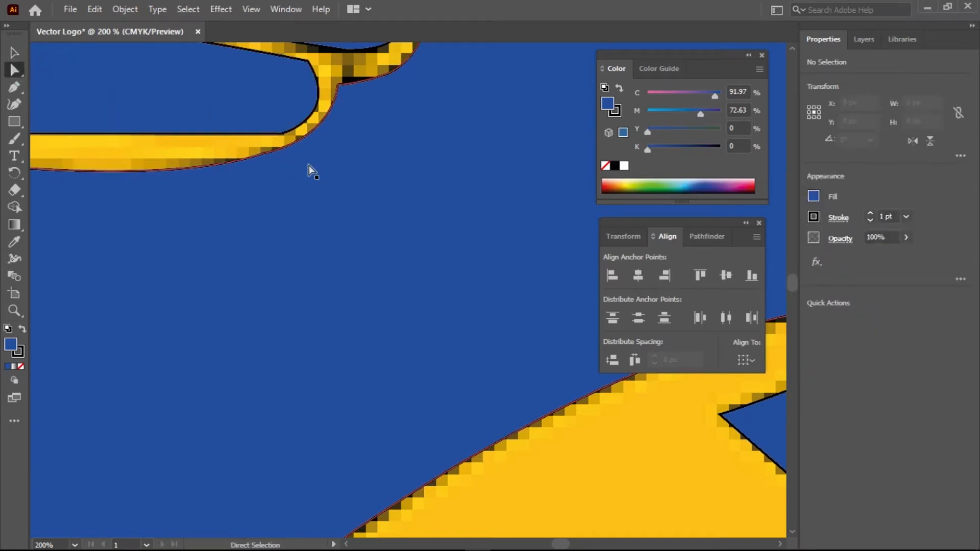
{"action": "left_click", "coordinate": [264, 153]}
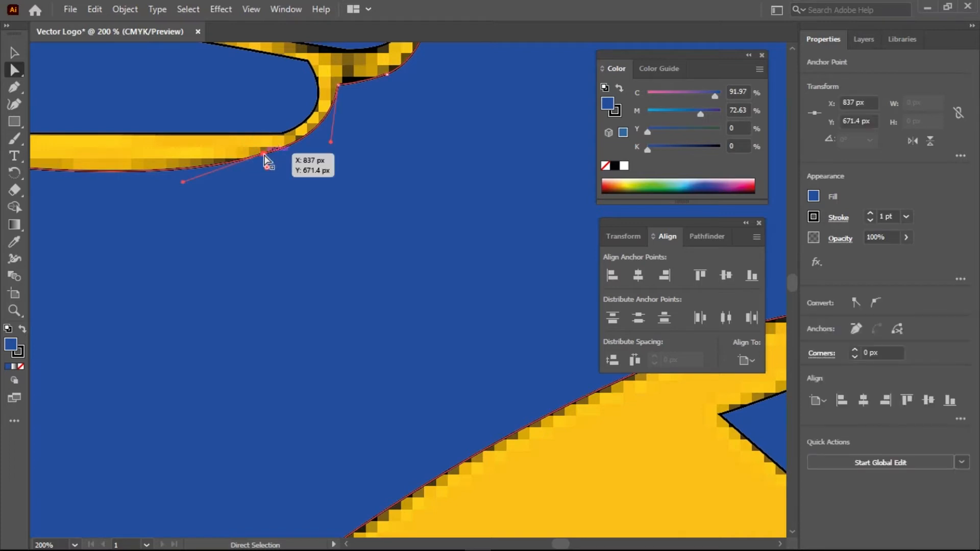
{"action": "left_click_drag", "start_coordinate": [267, 168], "coordinate": [280, 213]}
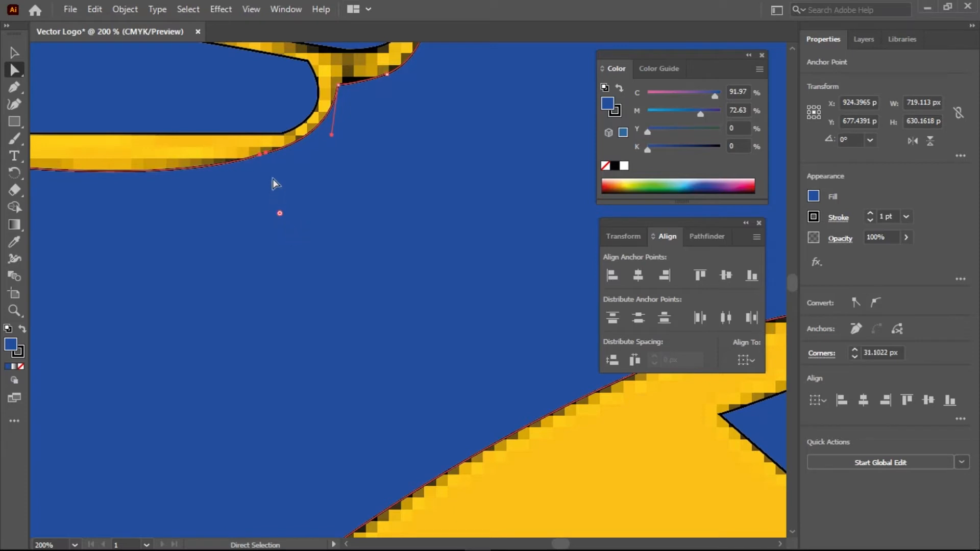
Tighten the curve at the next finger's anchor and reshape the curve near its top
{"action": "left_click_drag", "start_coordinate": [399, 79], "coordinate": [180, 225]}
{"action": "left_click", "coordinate": [264, 135]}
{"action": "left_click_drag", "start_coordinate": [253, 147], "coordinate": [244, 138]}
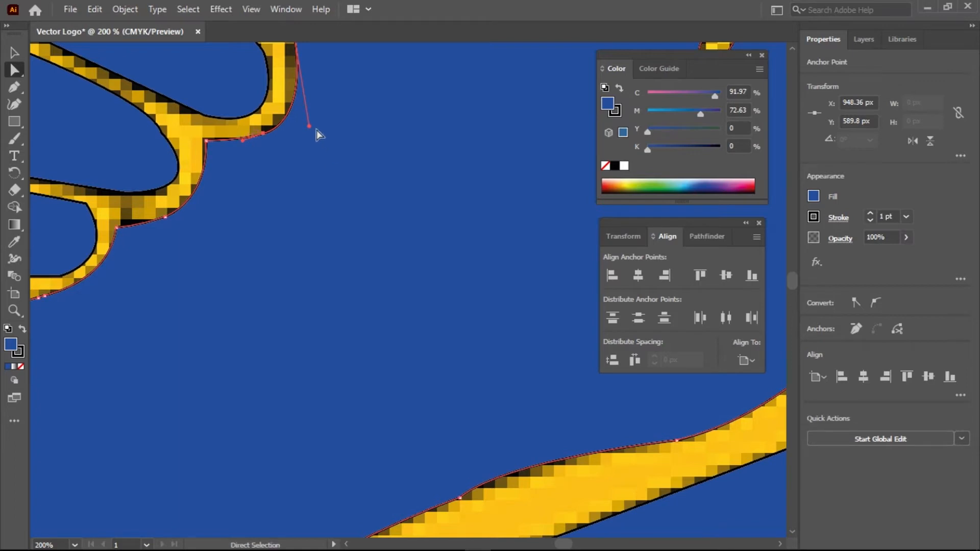
{"action": "mouse_move", "coordinate": [305, 127]}
{"action": "left_mouse_down"}
{"action": "mouse_move", "coordinate": [296, 130]}
{"action": "mouse_move", "coordinate": [296, 118]}
{"action": "left_mouse_up"}
Try reshaping the fingertip corner curve, undo the misshapen lobe, and move to the other fingers
{"action": "key", "text": "space"}
{"action": "left_click_drag", "start_coordinate": [371, 86], "coordinate": [291, 258]}
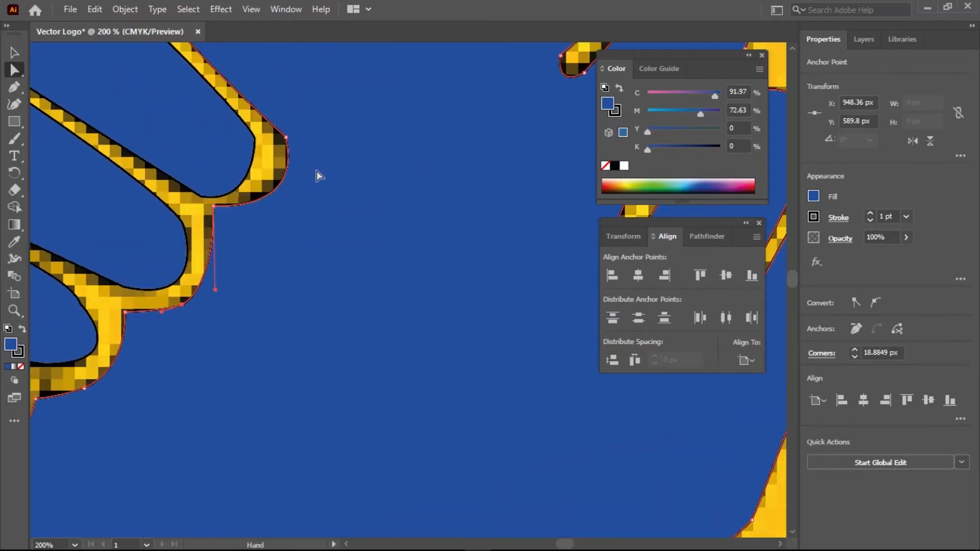
{"action": "left_click", "coordinate": [287, 137]}
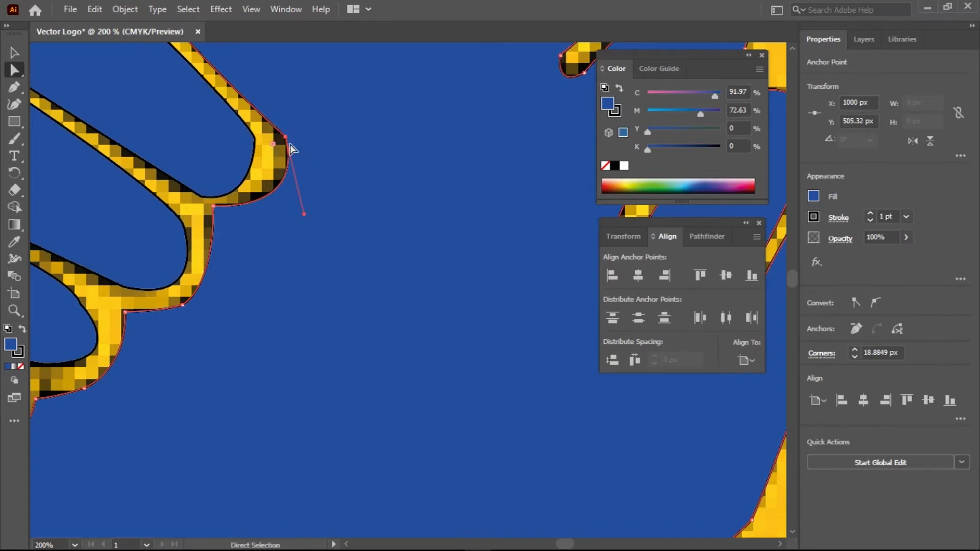
{"action": "left_click_drag", "start_coordinate": [287, 139], "coordinate": [298, 149]}
{"action": "key", "text": "ctrl+z"}
{"action": "key", "text": "space"}
{"action": "left_click_drag", "start_coordinate": [330, 255], "coordinate": [278, 252]}
Adjust the upper finger's lower curve and round the upper fingertip's corner
{"action": "left_click", "coordinate": [268, 170]}
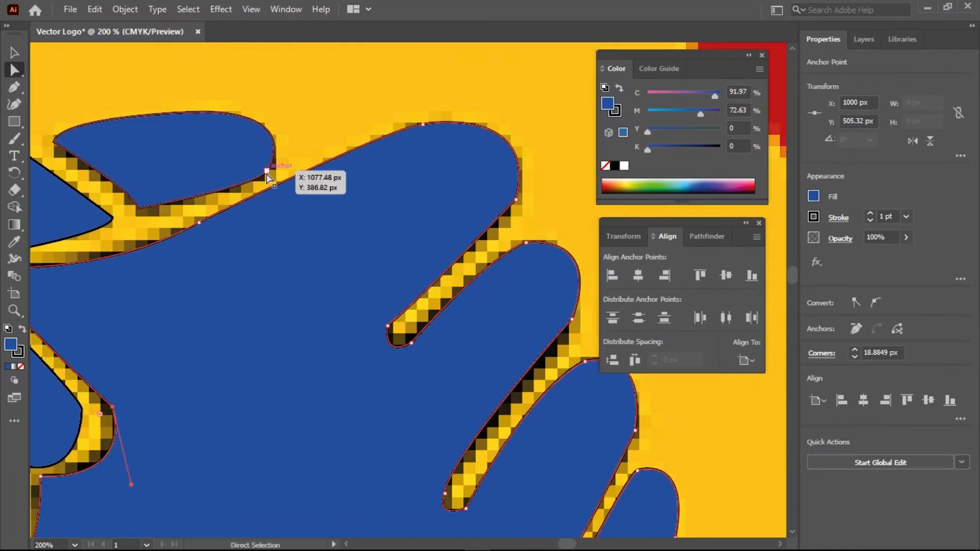
{"action": "left_click_drag", "start_coordinate": [259, 189], "coordinate": [248, 194]}
{"action": "key", "text": "space"}
{"action": "left_click_drag", "start_coordinate": [479, 185], "coordinate": [350, 159]}
{"action": "left_click", "coordinate": [387, 174]}
{"action": "mouse_move", "coordinate": [410, 77]}
{"action": "left_mouse_down"}
{"action": "mouse_move", "coordinate": [399, 75]}
{"action": "mouse_move", "coordinate": [436, 82]}
{"action": "mouse_move", "coordinate": [415, 68]}
{"action": "left_mouse_up"}
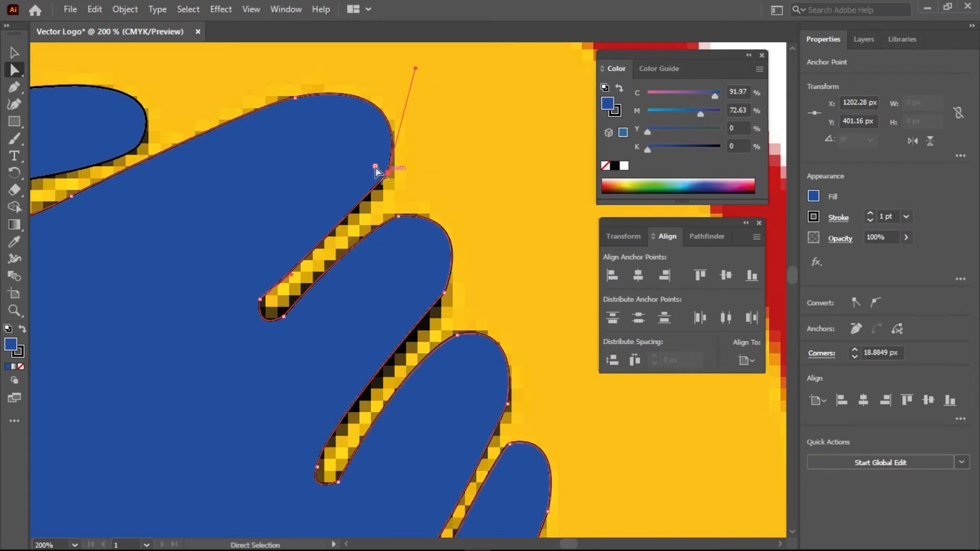
{"action": "left_click_drag", "start_coordinate": [355, 160], "coordinate": [354, 155]}
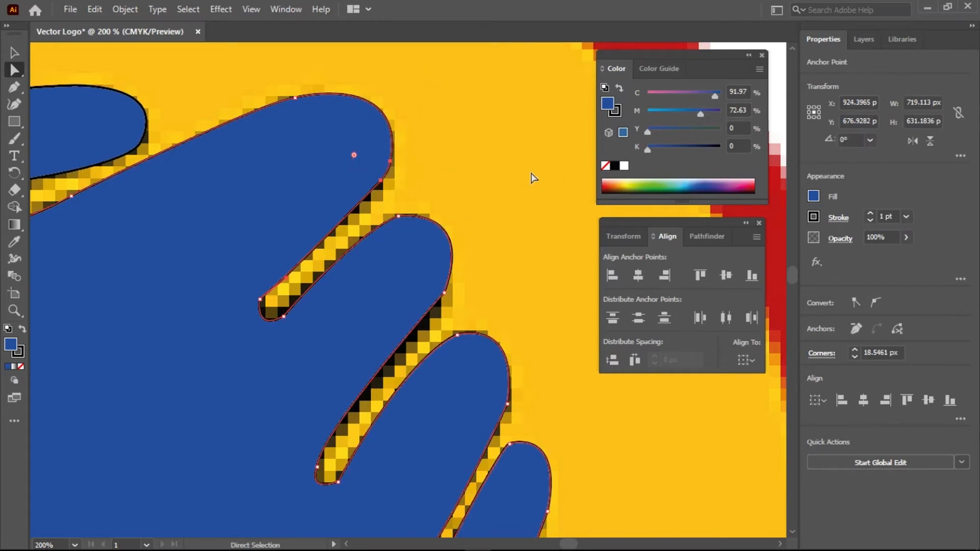
Round the fingertip's top corner to about 13 px and its lower-left corner to about 11 px
{"action": "left_click_drag", "start_coordinate": [466, 234], "coordinate": [381, 160]}
{"action": "left_click", "coordinate": [316, 144]}
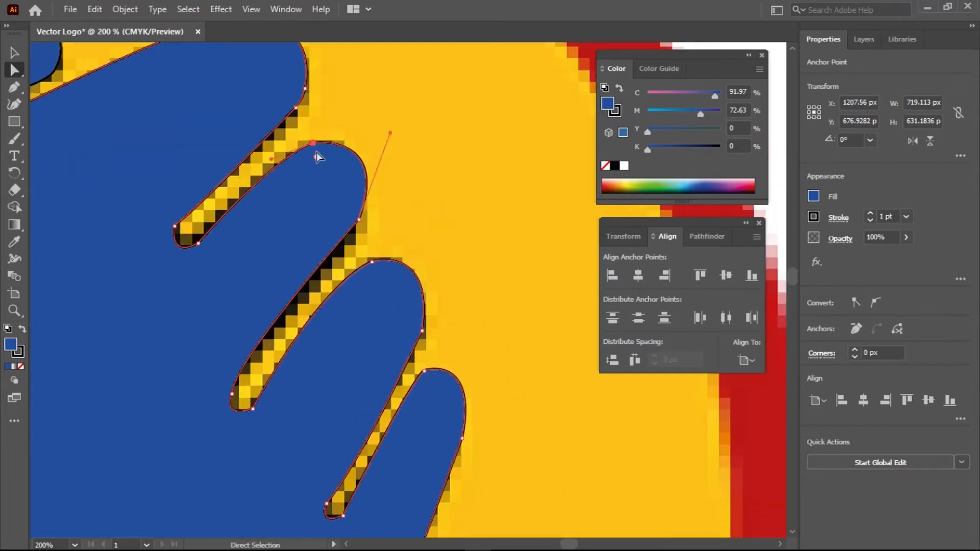
{"action": "left_click_drag", "start_coordinate": [317, 158], "coordinate": [320, 168]}
{"action": "left_click", "coordinate": [197, 244]}
{"action": "left_click_drag", "start_coordinate": [189, 233], "coordinate": [194, 240]}
{"action": "left_click", "coordinate": [175, 225]}
Round the lower fingertips' corners to about 15 px, 17 px and 16 px on the middle fingertip
{"action": "left_click_drag", "start_coordinate": [400, 220], "coordinate": [300, 134]}
{"action": "left_click", "coordinate": [263, 134]}
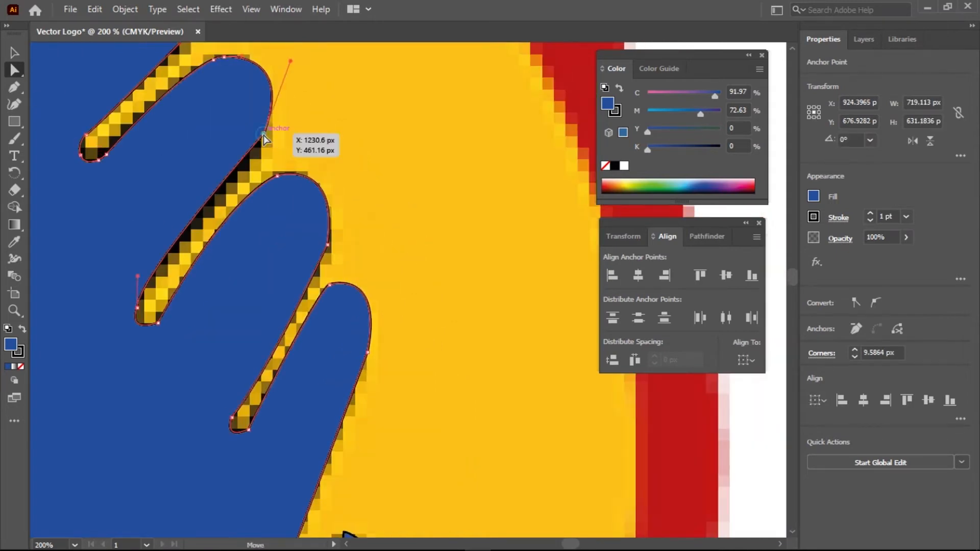
{"action": "left_click_drag", "start_coordinate": [239, 124], "coordinate": [238, 127]}
{"action": "left_click", "coordinate": [137, 307]}
{"action": "mouse_move", "coordinate": [117, 305]}
{"action": "left_mouse_down"}
{"action": "mouse_move", "coordinate": [93, 300]}
{"action": "mouse_move", "coordinate": [101, 309]}
{"action": "mouse_move", "coordinate": [135, 299]}
{"action": "left_mouse_up"}
{"action": "left_click", "coordinate": [149, 312]}
{"action": "left_click", "coordinate": [327, 245]}
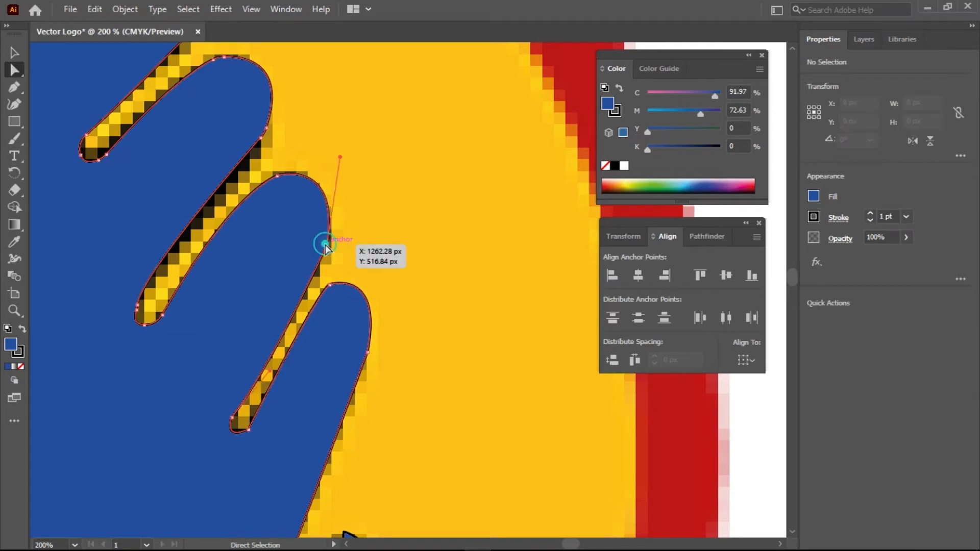
{"action": "left_click", "coordinate": [278, 177]}
{"action": "left_click_drag", "start_coordinate": [288, 204], "coordinate": [305, 207]}
{"action": "left_click", "coordinate": [330, 287]}
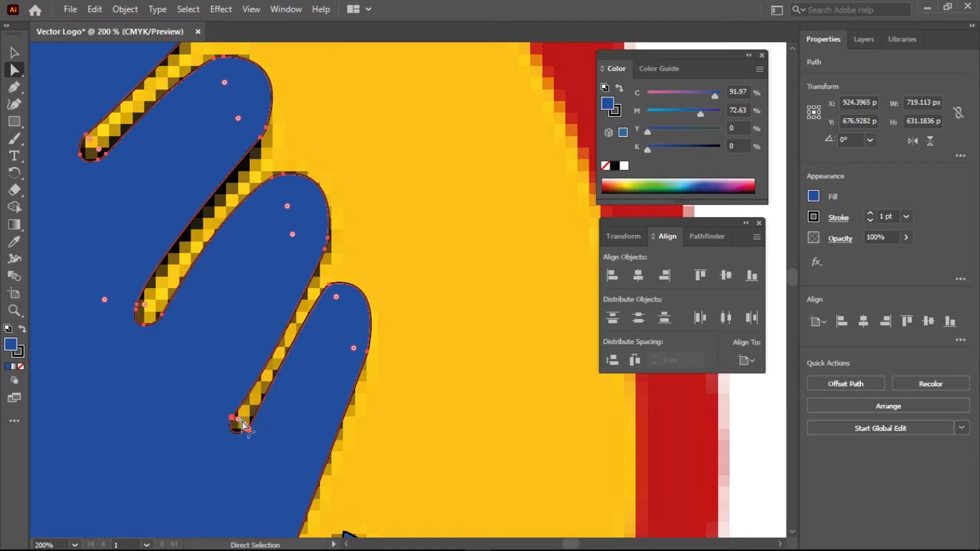
Reshape the wrist notch curve to follow the tracing and round its corner to about 16 px
{"action": "left_click_drag", "start_coordinate": [242, 421], "coordinate": [249, 424]}
{"action": "scroll", "coordinate": [300, 356], "scroll_direction": "down", "scroll_amount": 5}
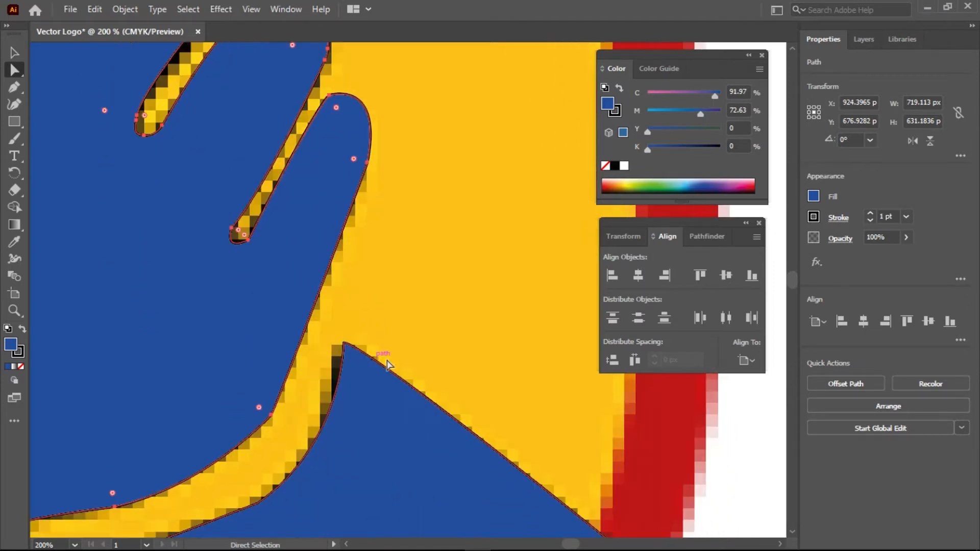
{"action": "key", "text": "space"}
{"action": "left_click_drag", "start_coordinate": [368, 389], "coordinate": [444, 155]}
{"action": "left_click", "coordinate": [333, 273]}
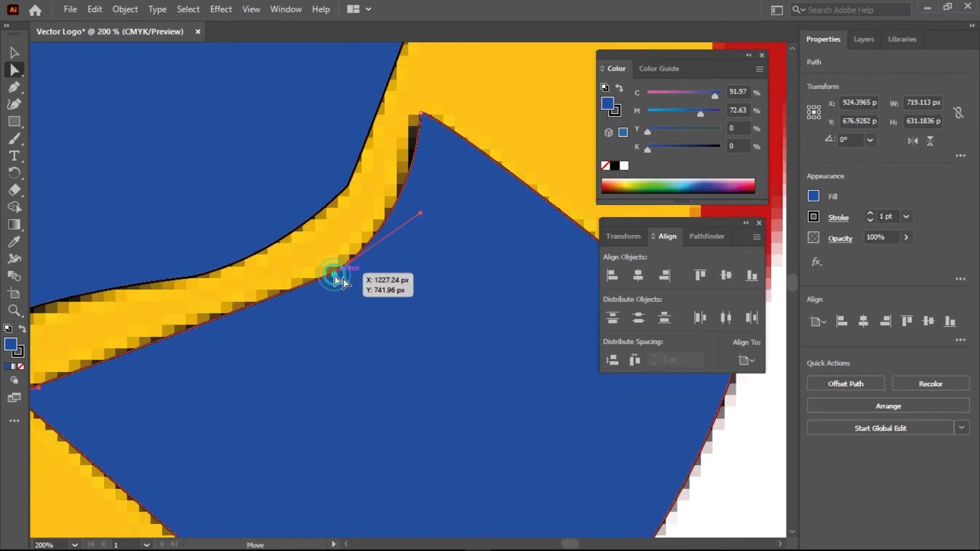
{"action": "left_click_drag", "start_coordinate": [414, 203], "coordinate": [454, 198]}
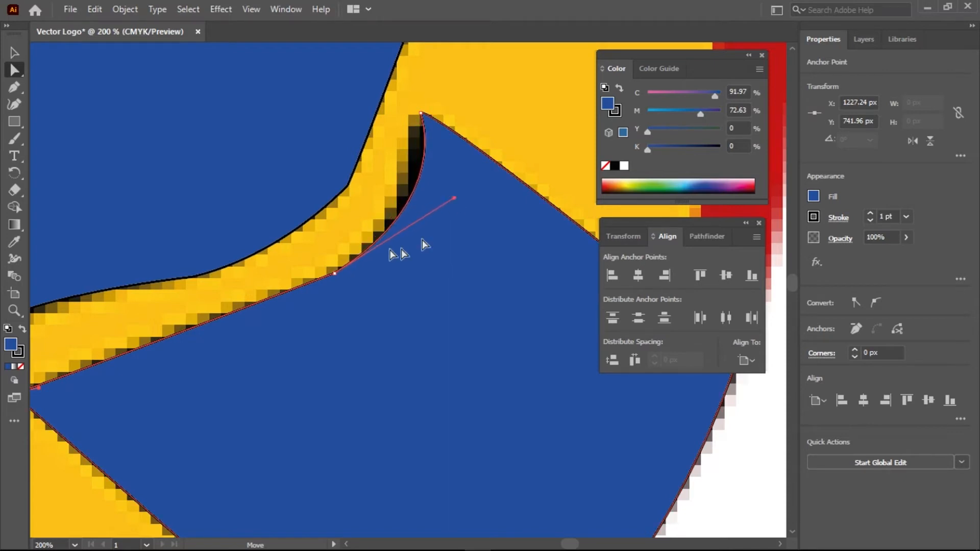
{"action": "left_click_drag", "start_coordinate": [328, 260], "coordinate": [299, 227]}
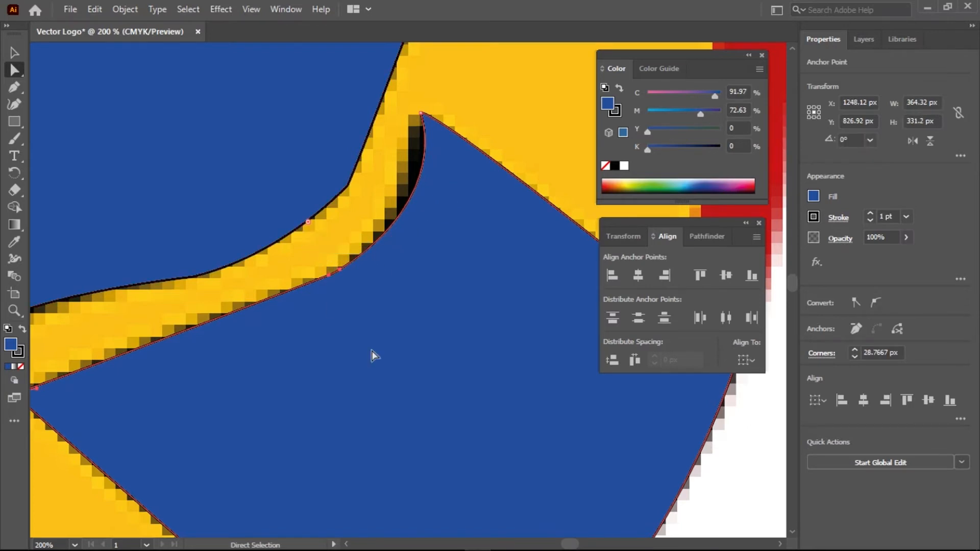
Pan to the shape's bottom corner, then zoom out and center the whole logo
{"action": "key", "text": "space"}
{"action": "left_click_drag", "start_coordinate": [253, 380], "coordinate": [448, 234]}
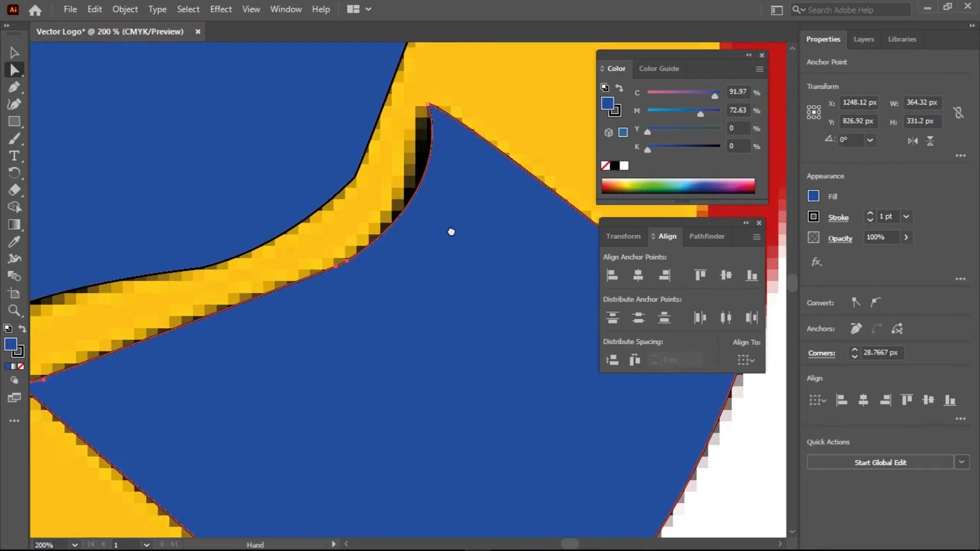
{"action": "left_click_drag", "start_coordinate": [473, 367], "coordinate": [282, 243]}
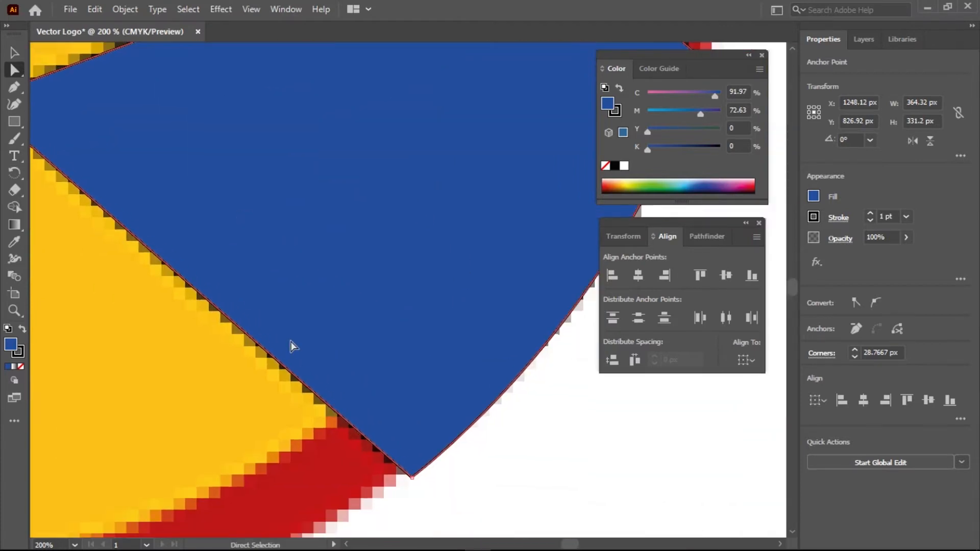
{"action": "scroll", "coordinate": [291, 342], "scroll_direction": "down", "scroll_amount": 3}
{"action": "key", "text": "space"}
{"action": "left_click_drag", "start_coordinate": [129, 92], "coordinate": [304, 178]}
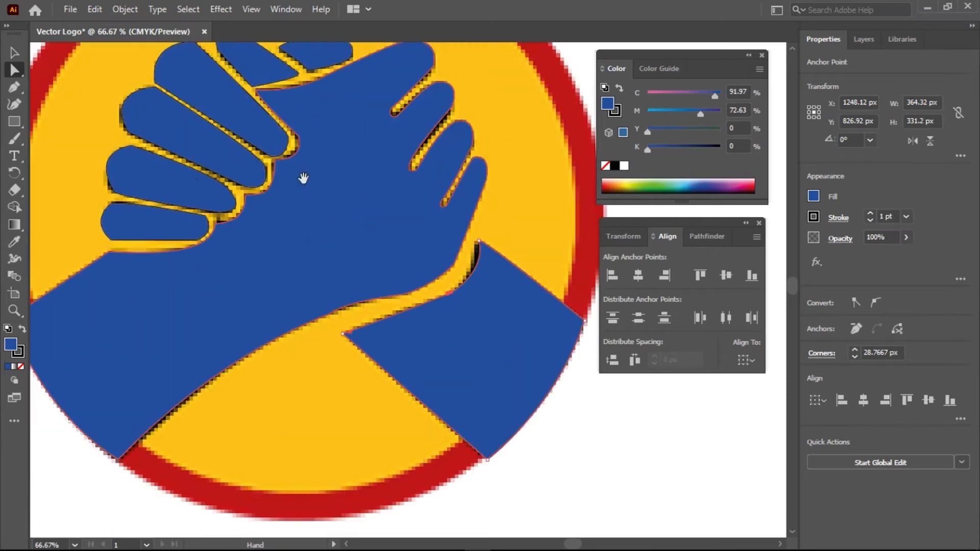
Round one finger's corners: lower-left about 28 px, top 30 px, right 29 px, bottom 17 px
{"action": "scroll", "coordinate": [238, 207], "scroll_direction": "up", "scroll_amount": 1}
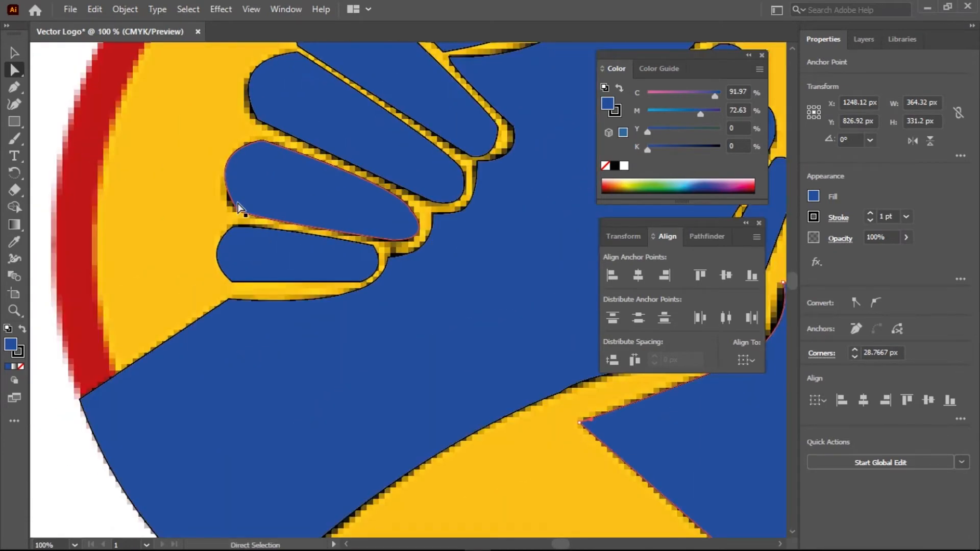
{"action": "scroll", "coordinate": [244, 211], "scroll_direction": "up", "scroll_amount": 1}
{"action": "left_click", "coordinate": [236, 213]}
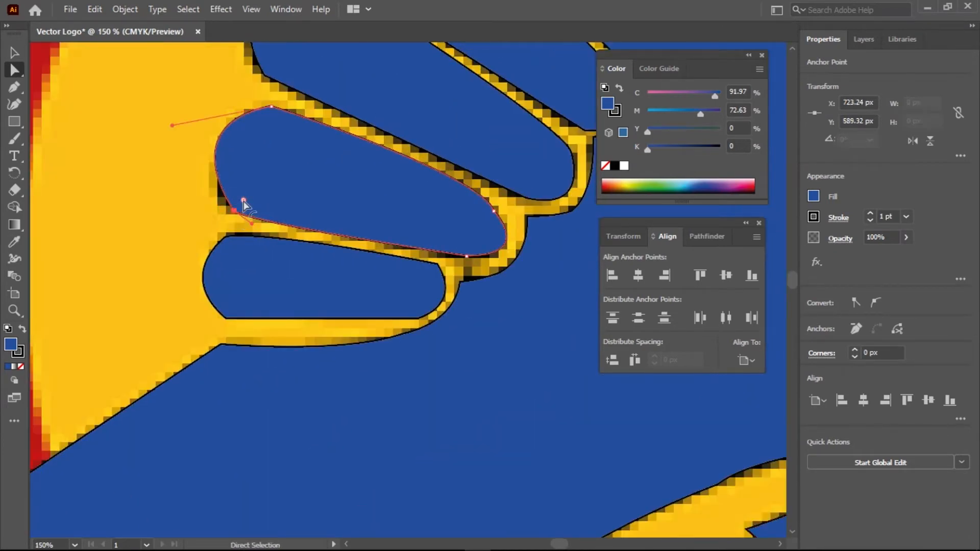
{"action": "left_click_drag", "start_coordinate": [243, 199], "coordinate": [273, 187]}
{"action": "left_click", "coordinate": [271, 106]}
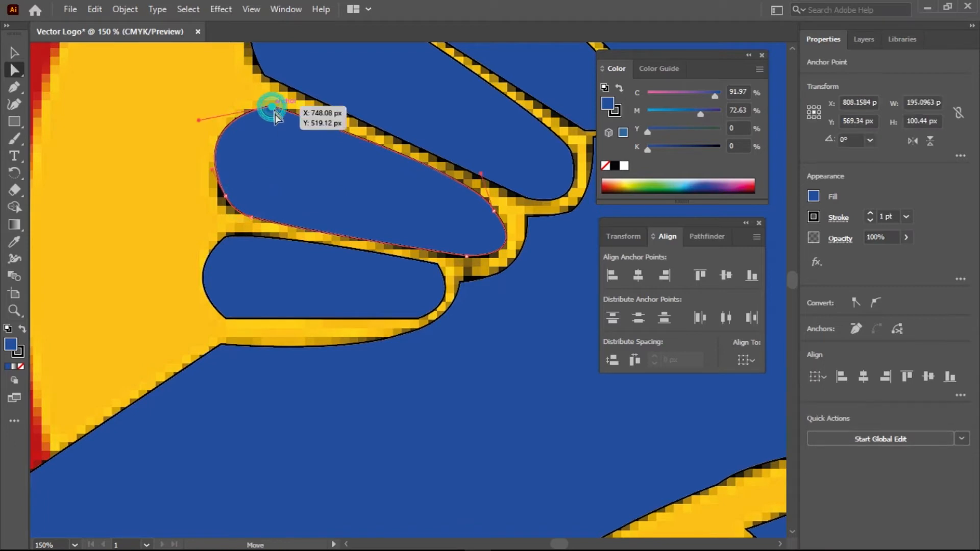
{"action": "left_click_drag", "start_coordinate": [272, 126], "coordinate": [275, 158]}
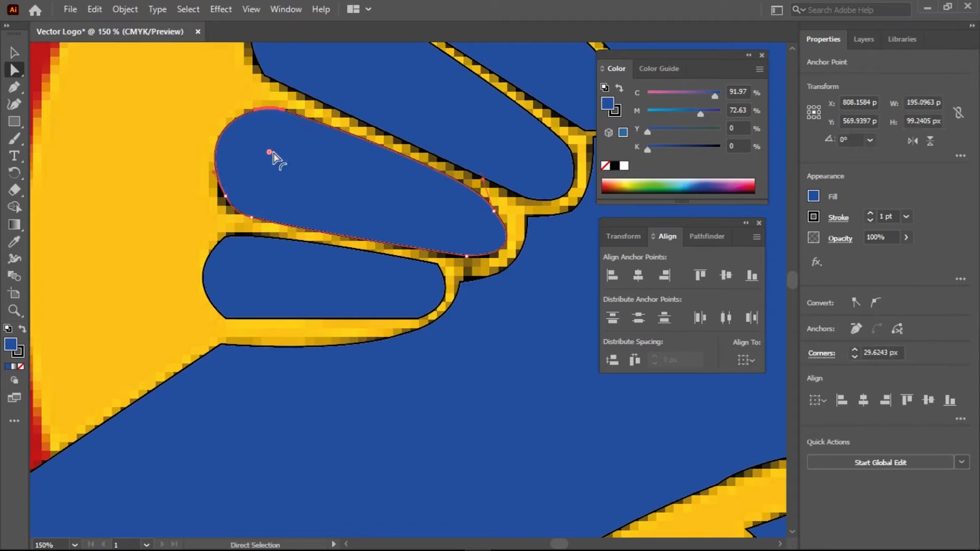
{"action": "left_click", "coordinate": [493, 211]}
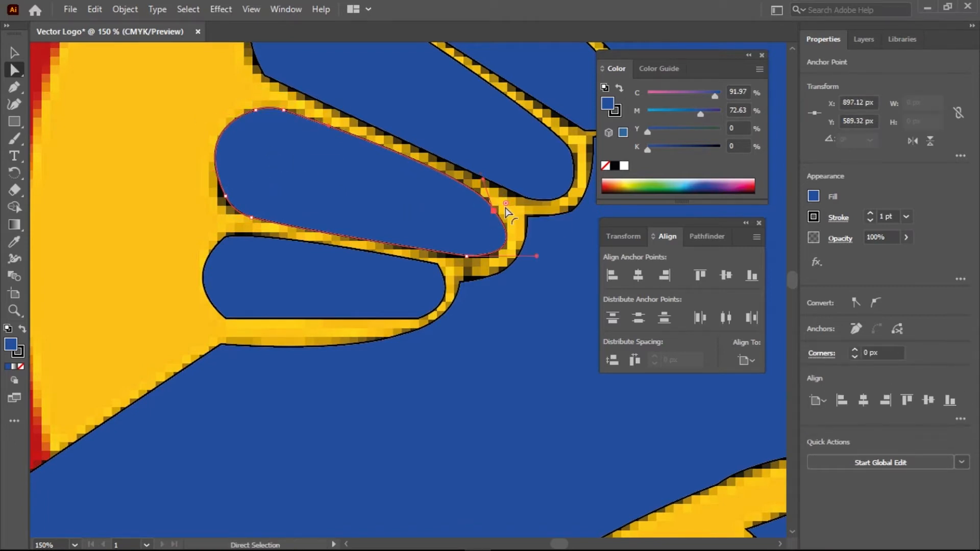
{"action": "left_click_drag", "start_coordinate": [507, 207], "coordinate": [536, 200]}
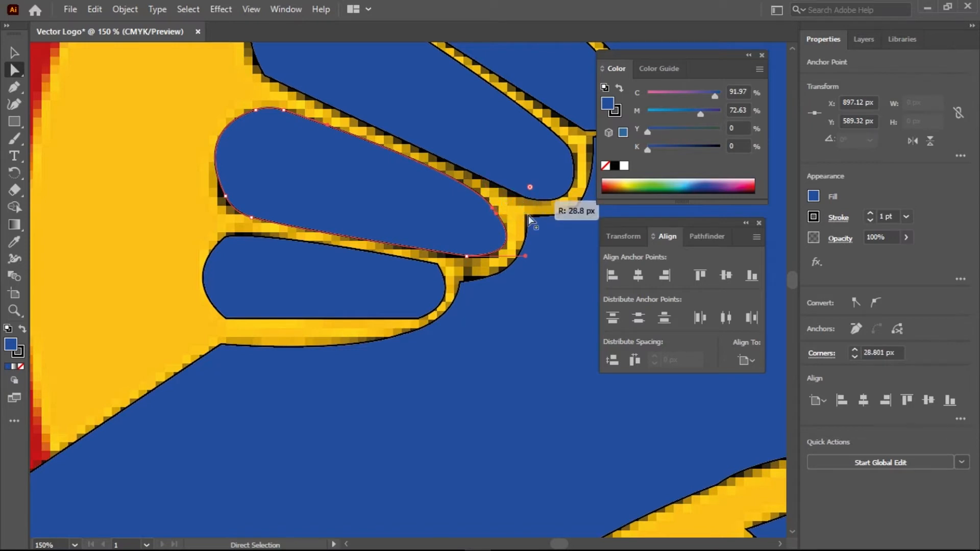
{"action": "left_click", "coordinate": [466, 264]}
{"action": "left_click", "coordinate": [467, 257]}
{"action": "left_click_drag", "start_coordinate": [466, 249], "coordinate": [465, 229]}
Round the lowest finger's corners, including right about 19 px and top-left about 24 px
{"action": "left_click", "coordinate": [436, 264]}
{"action": "left_click_drag", "start_coordinate": [429, 276], "coordinate": [408, 292]}
{"action": "left_click", "coordinate": [417, 319]}
{"action": "left_click", "coordinate": [226, 318]}
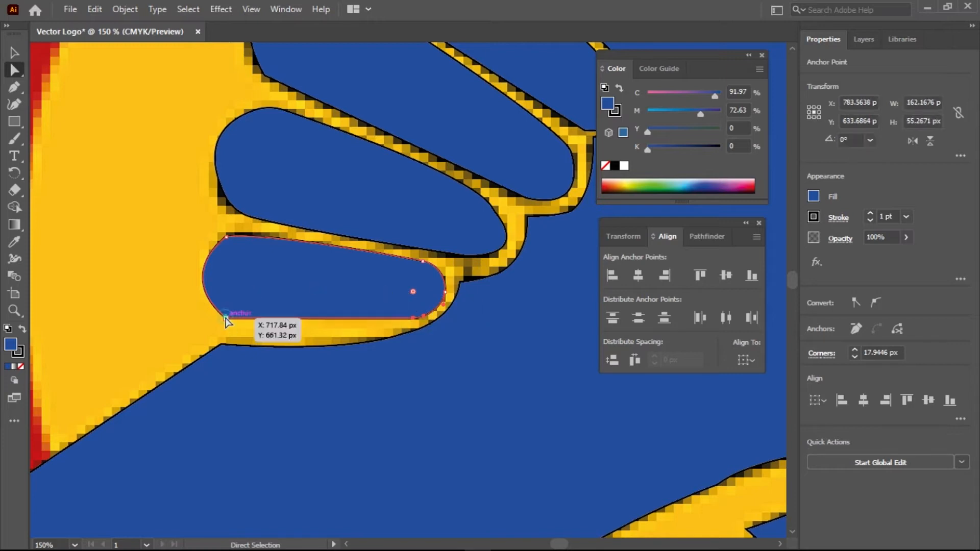
{"action": "left_click_drag", "start_coordinate": [233, 304], "coordinate": [259, 289]}
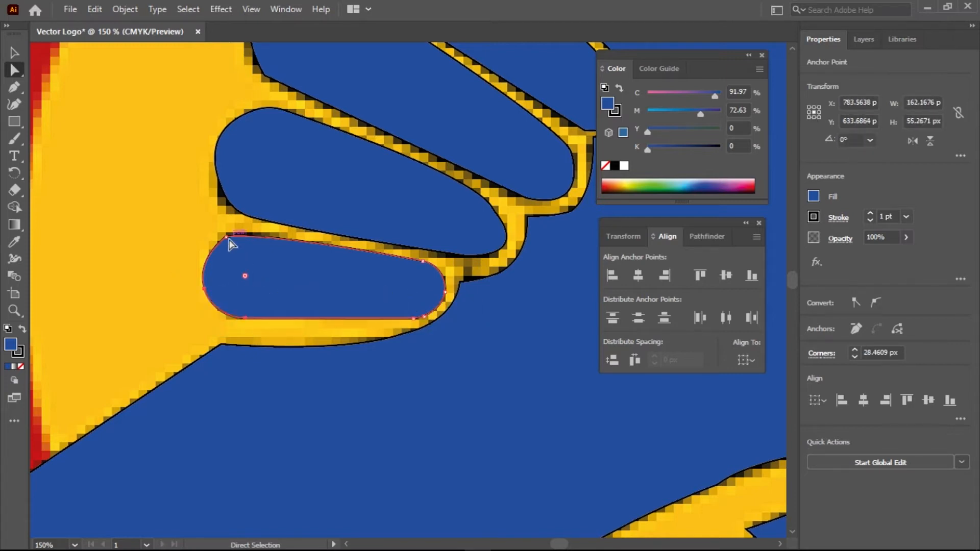
{"action": "left_click", "coordinate": [229, 237]}
{"action": "left_click_drag", "start_coordinate": [231, 255], "coordinate": [243, 273]}
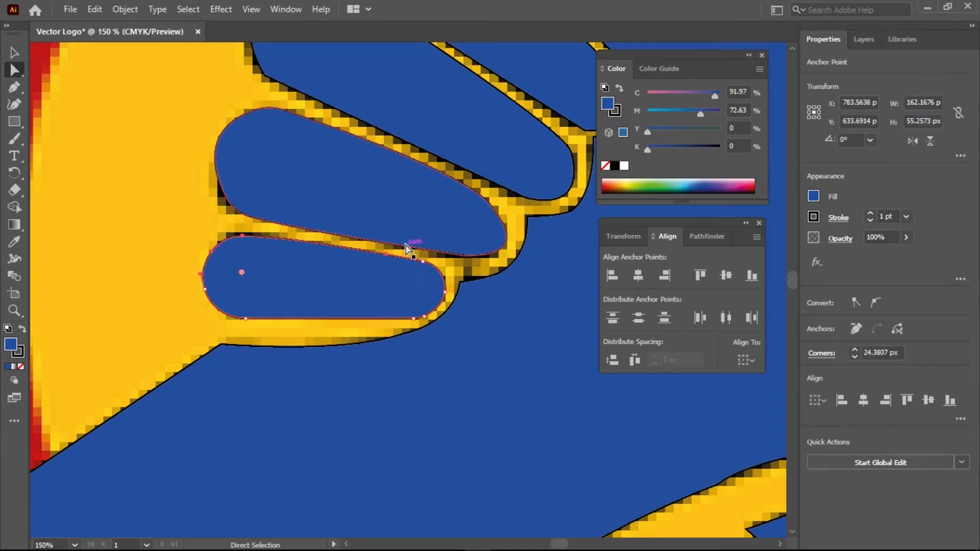
Round the upper finger's corners (top-left about 26 px, bottom 25 px) and reshape its right-end curve
{"action": "left_click_drag", "start_coordinate": [521, 158], "coordinate": [447, 254]}
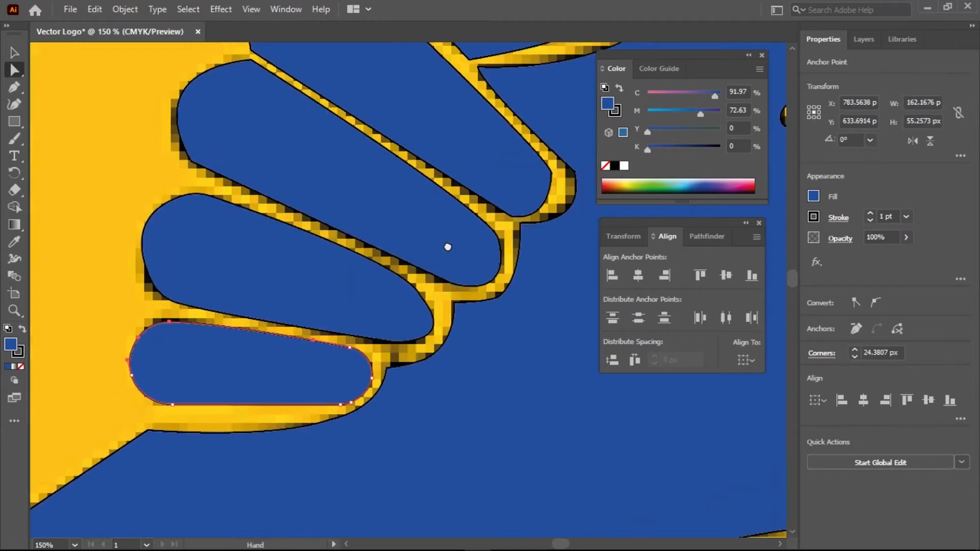
{"action": "left_click", "coordinate": [197, 169]}
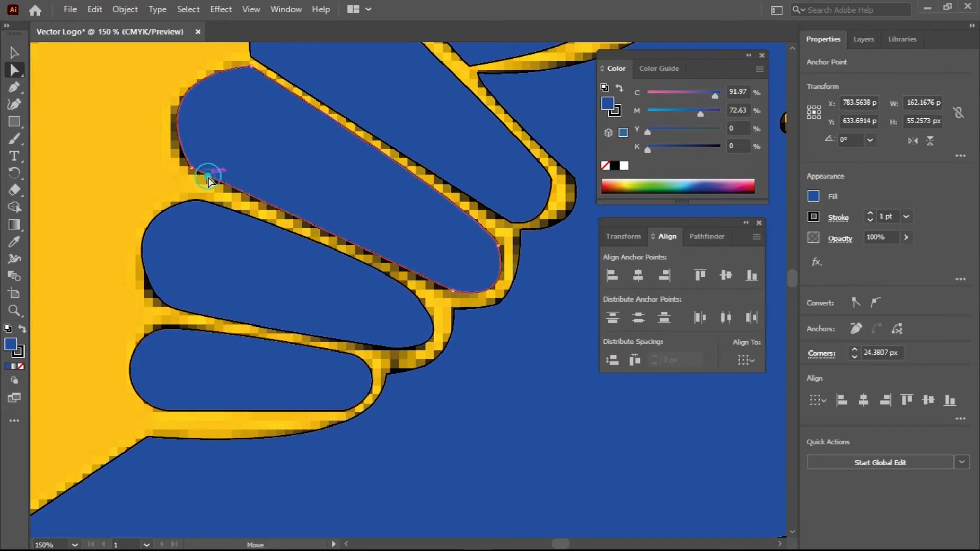
{"action": "left_click", "coordinate": [193, 171]}
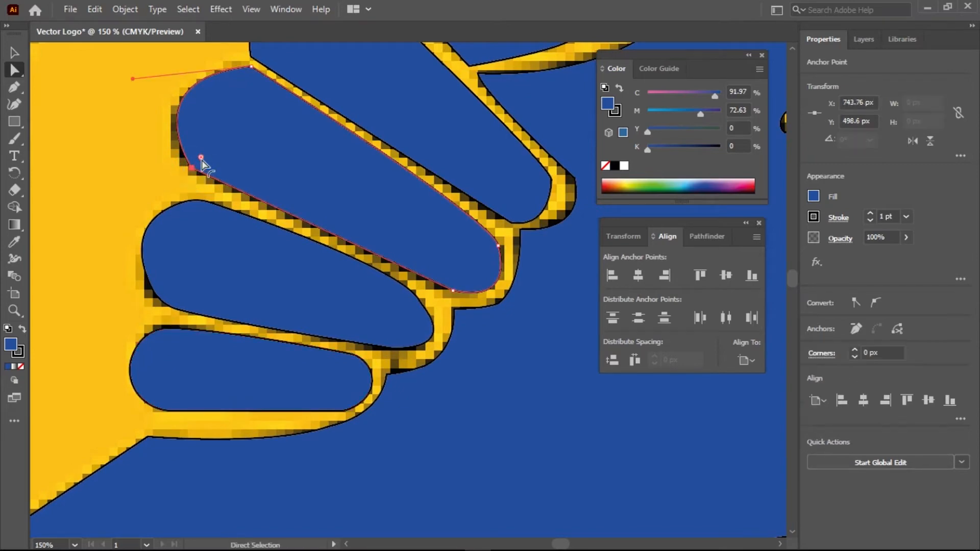
{"action": "left_click_drag", "start_coordinate": [259, 158], "coordinate": [259, 157]}
{"action": "left_click_drag", "start_coordinate": [249, 75], "coordinate": [242, 106]}
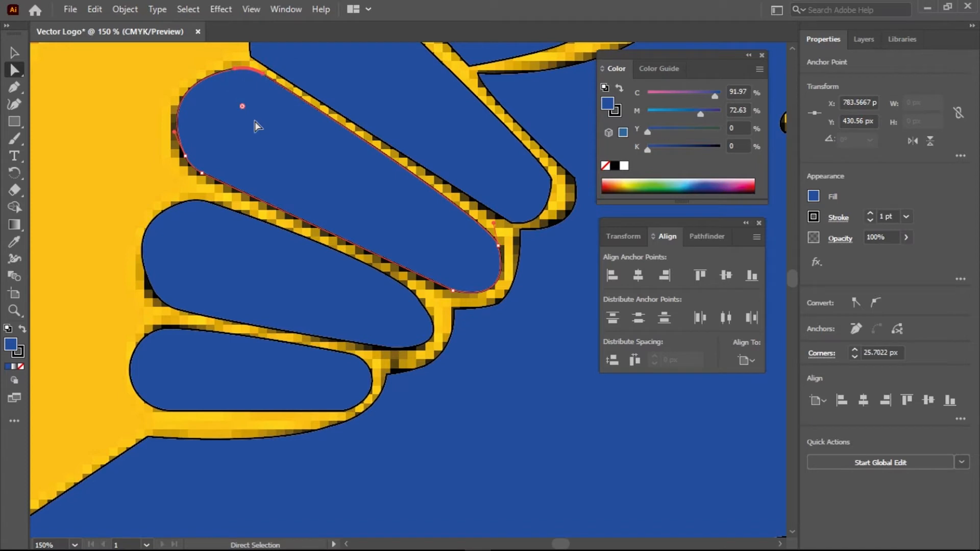
{"action": "left_click", "coordinate": [450, 288]}
{"action": "left_click_drag", "start_coordinate": [457, 277], "coordinate": [469, 256]}
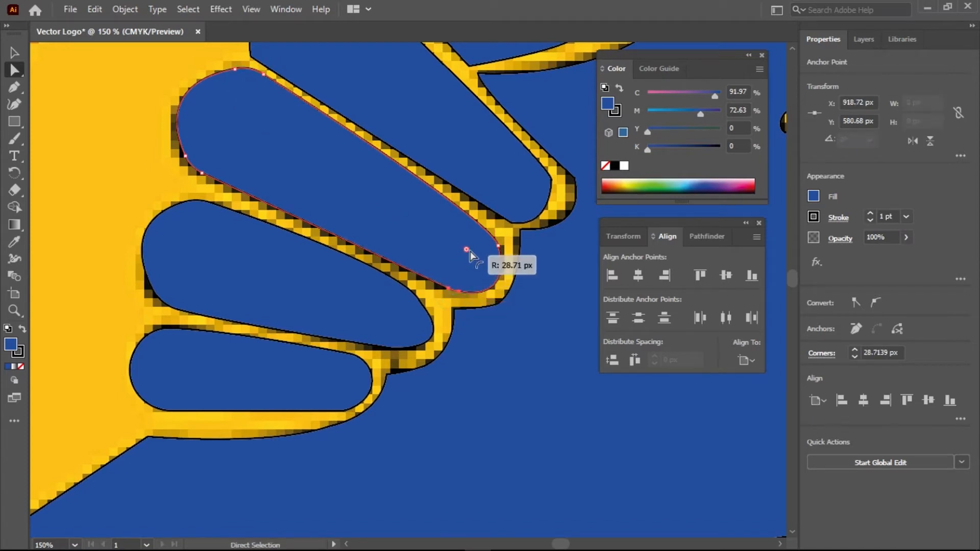
{"action": "left_click", "coordinate": [499, 247]}
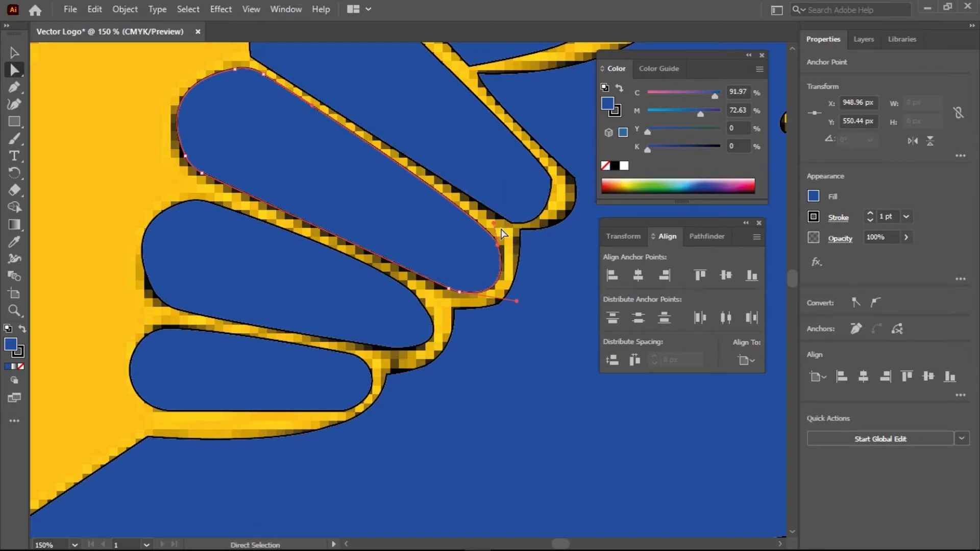
{"action": "mouse_move", "coordinate": [494, 222]}
{"action": "left_mouse_down"}
{"action": "mouse_move", "coordinate": [484, 222]}
{"action": "mouse_move", "coordinate": [494, 216]}
{"action": "left_mouse_up"}
Round the next finger's corner, then another finger's left and sharp top corners
{"action": "left_click_drag", "start_coordinate": [521, 157], "coordinate": [487, 264]}
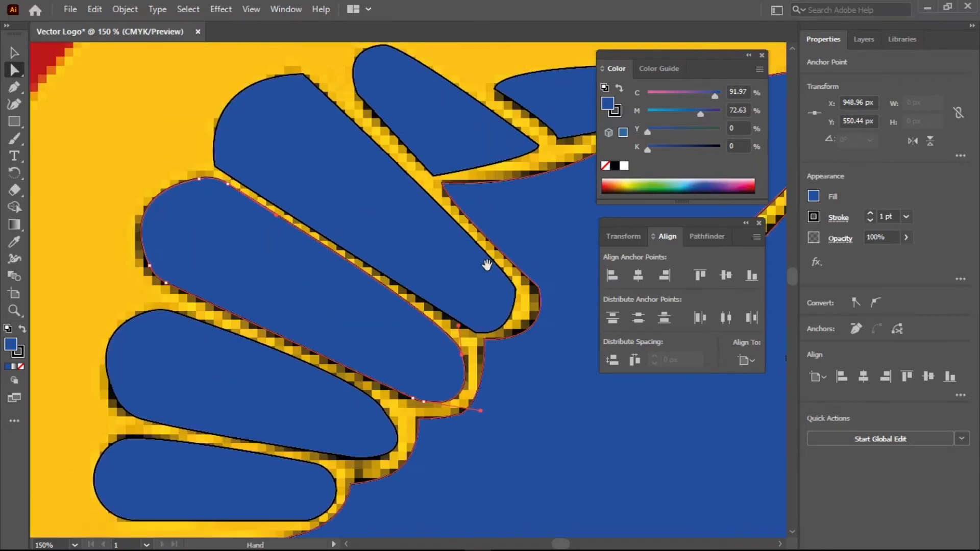
{"action": "left_click", "coordinate": [451, 317]}
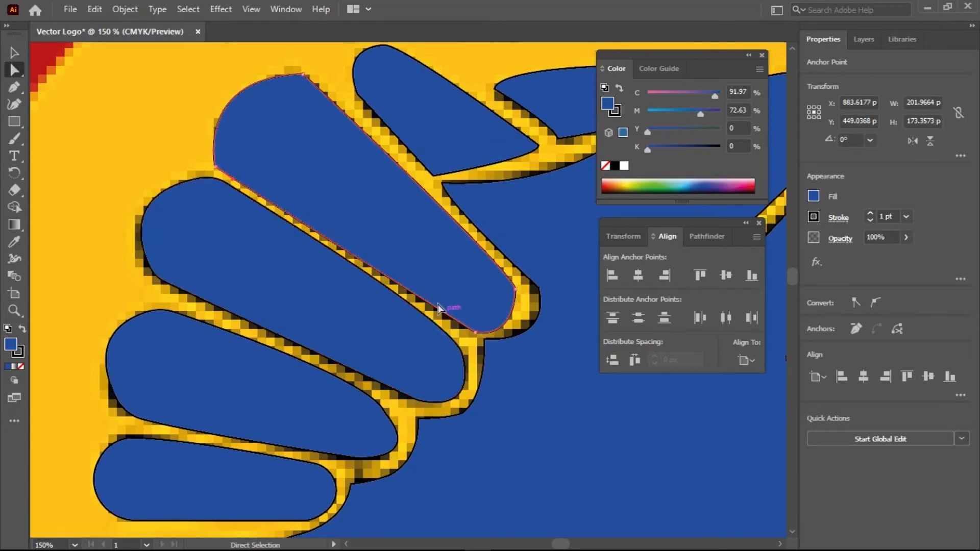
{"action": "left_click", "coordinate": [477, 334]}
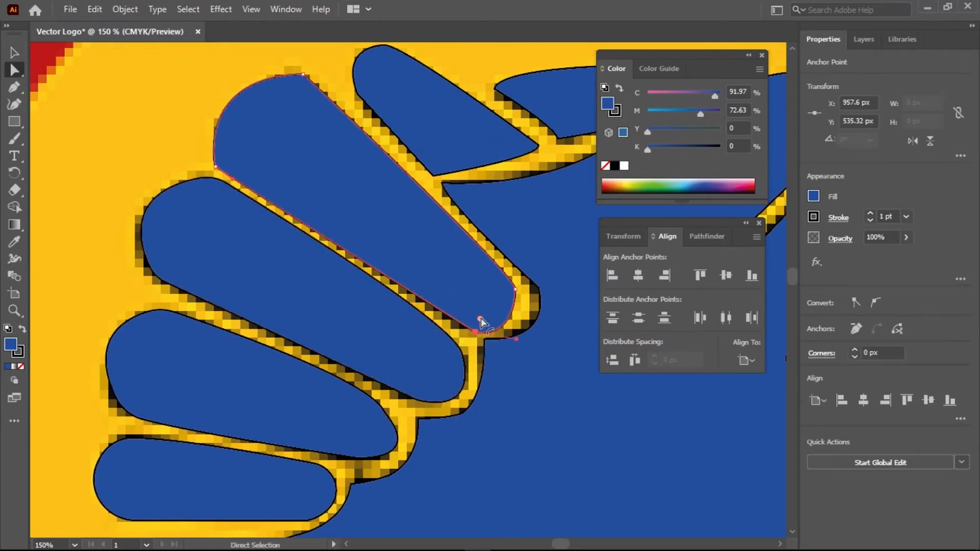
{"action": "left_click_drag", "start_coordinate": [523, 293], "coordinate": [463, 303]}
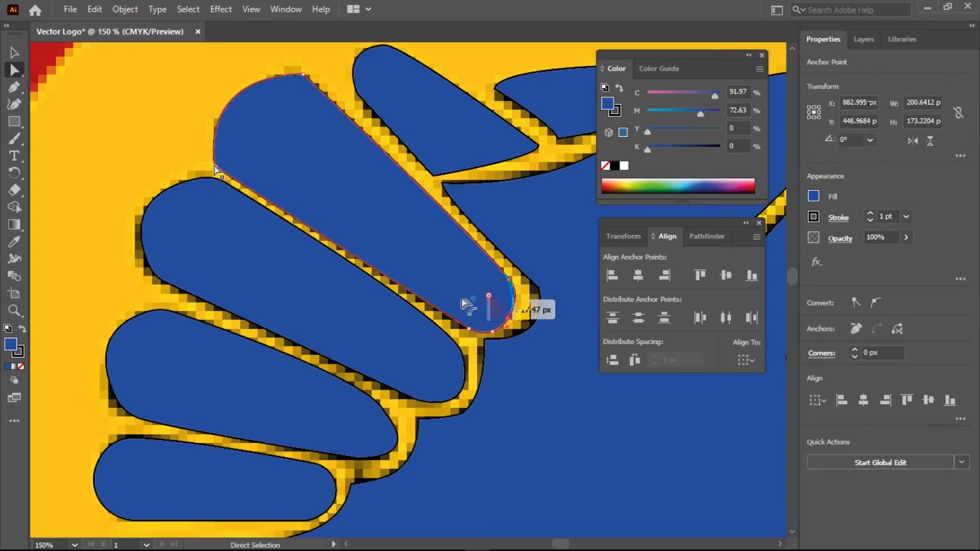
{"action": "left_click", "coordinate": [215, 166]}
{"action": "left_click_drag", "start_coordinate": [227, 159], "coordinate": [289, 148]}
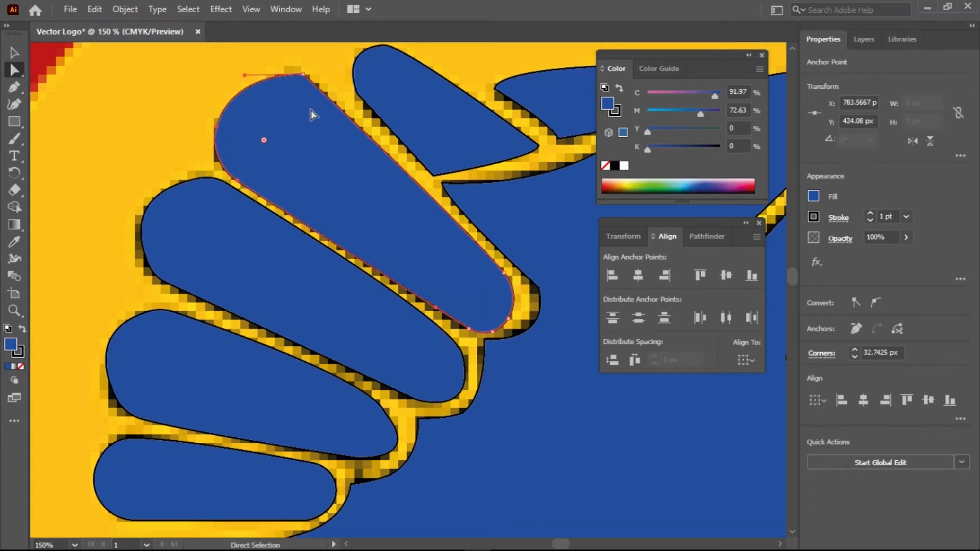
{"action": "left_click_drag", "start_coordinate": [303, 75], "coordinate": [290, 116]}
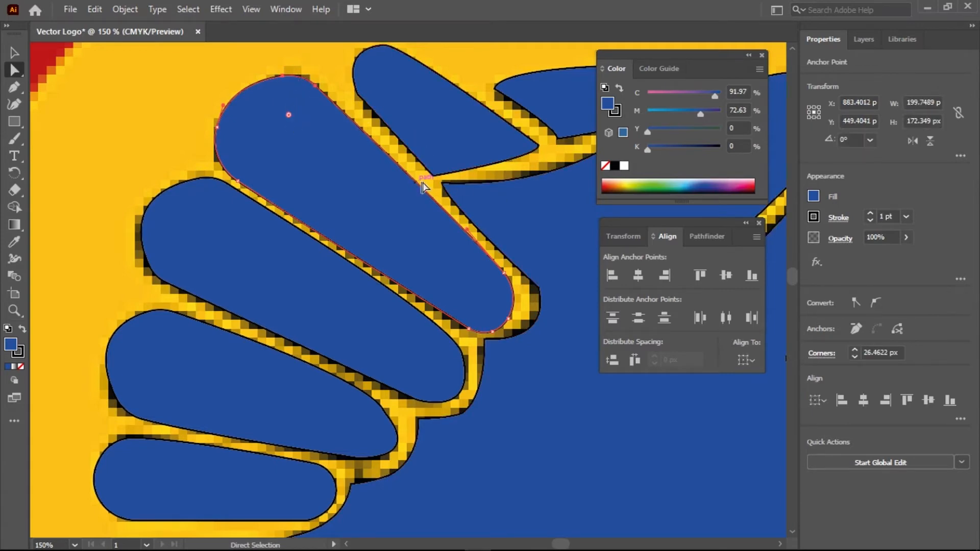
Round the small topmost finger's corners and return to the Selection tool
{"action": "left_click", "coordinate": [354, 91]}
{"action": "left_click_drag", "start_coordinate": [371, 85], "coordinate": [386, 85]}
{"action": "left_click", "coordinate": [386, 52]}
{"action": "left_click_drag", "start_coordinate": [386, 45], "coordinate": [387, 57]}
{"action": "left_click", "coordinate": [384, 59]}
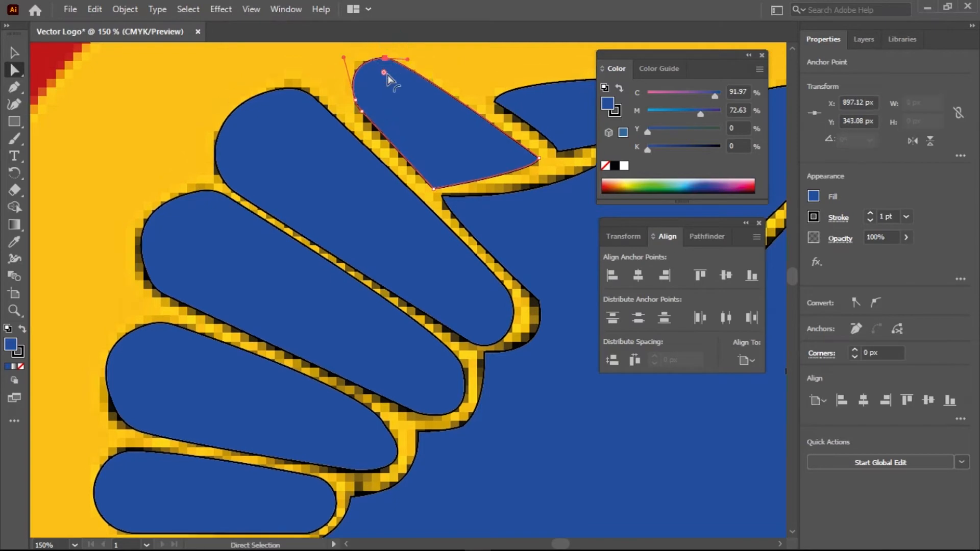
{"action": "left_click", "coordinate": [388, 97]}
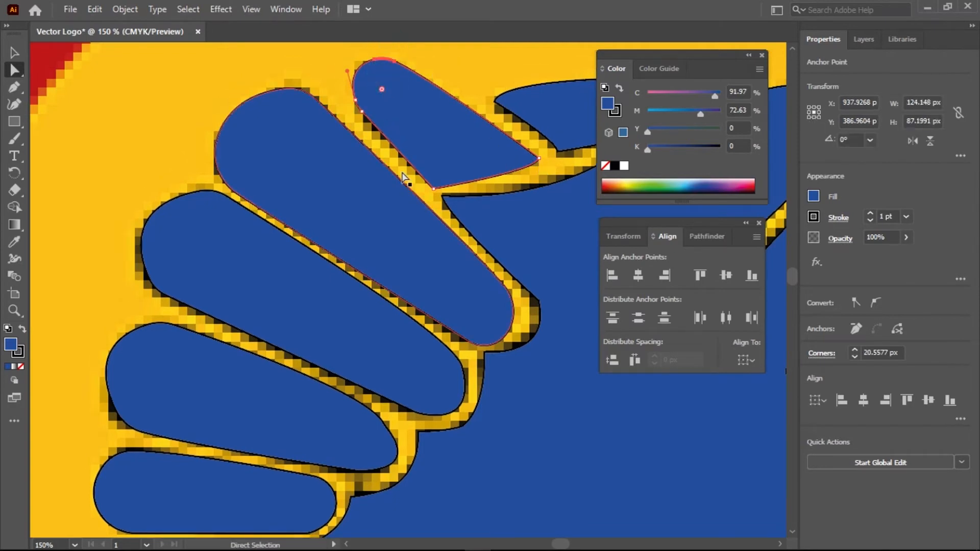
{"action": "scroll", "coordinate": [367, 182], "scroll_direction": "down", "scroll_amount": 1}
{"action": "scroll", "coordinate": [368, 180], "scroll_direction": "down", "scroll_amount": 5}
{"action": "scroll", "coordinate": [367, 181], "scroll_direction": "up", "scroll_amount": 2}
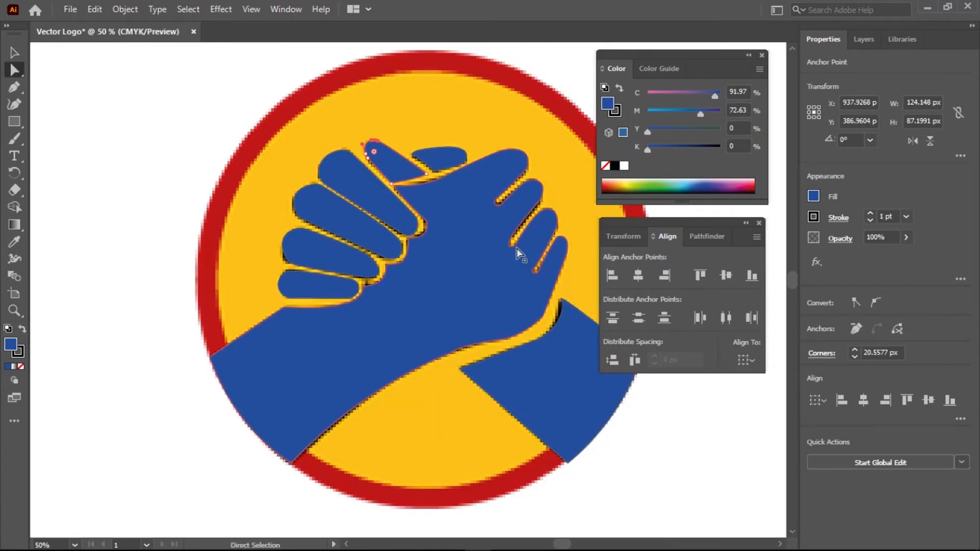
{"action": "key", "text": "v"}
{"action": "left_click", "coordinate": [124, 312]}
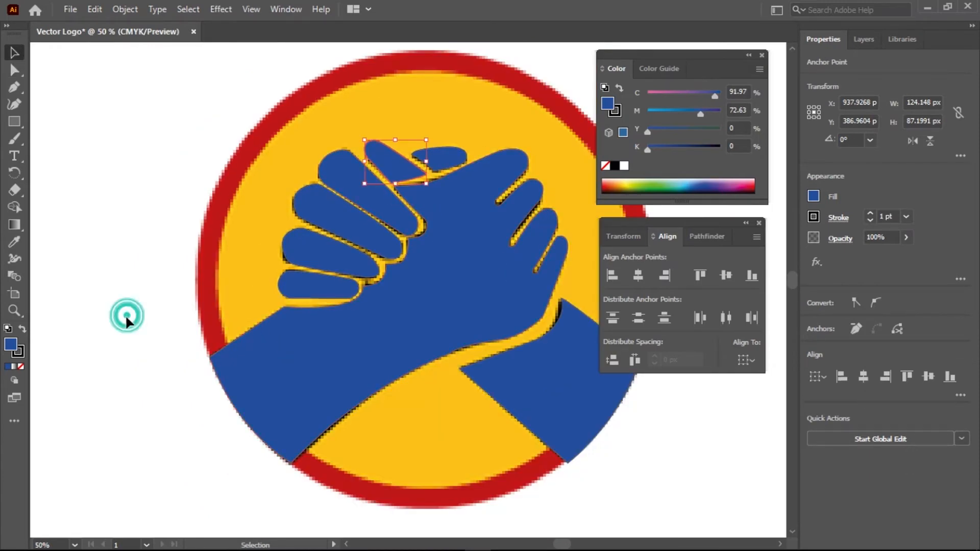
{"action": "scroll", "coordinate": [386, 305], "scroll_direction": "down", "scroll_amount": 1}
{"action": "left_click_drag", "start_coordinate": [534, 315], "coordinate": [415, 251]}
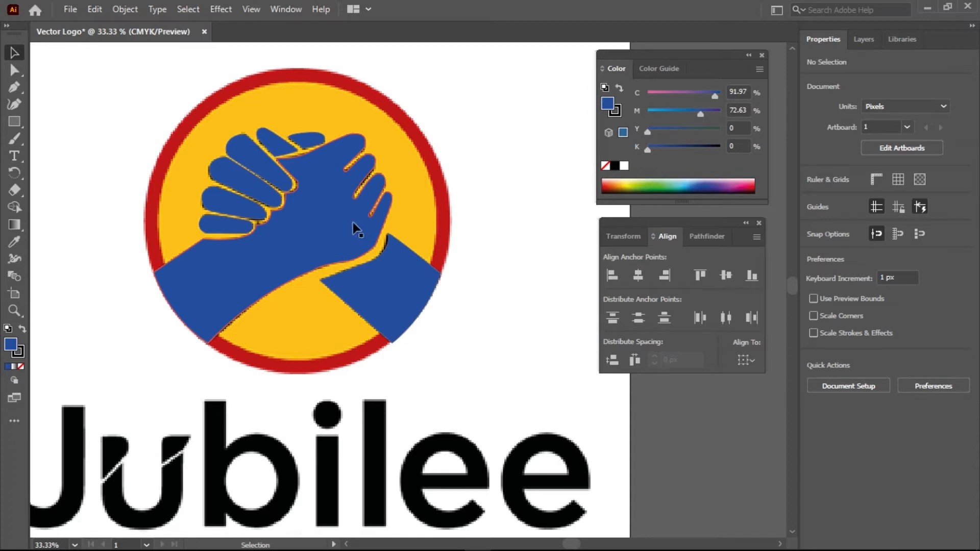
{"action": "left_click_drag", "start_coordinate": [374, 356], "coordinate": [344, 212]}
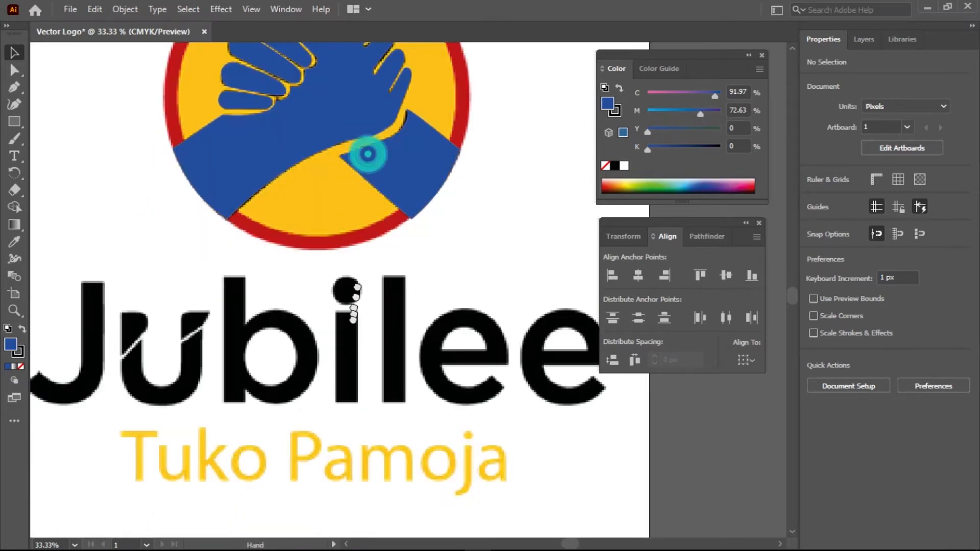
{"action": "left_click_drag", "start_coordinate": [367, 154], "coordinate": [353, 320]}
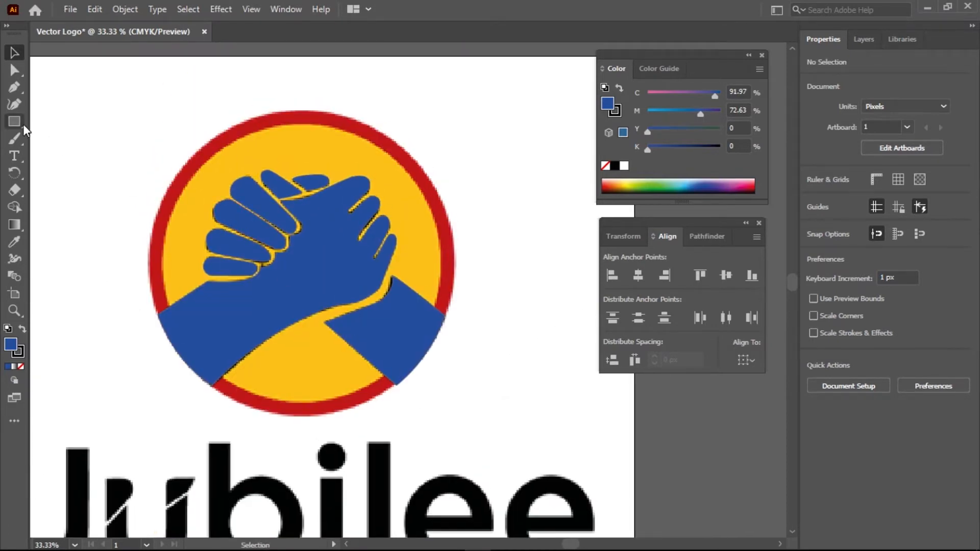
{"action": "left_click", "coordinate": [23, 124]}
Draw a circle about 678 px wide over the hands, filled light cyan with stroke set to None
{"action": "left_click", "coordinate": [72, 139]}
{"action": "left_click_drag", "start_coordinate": [301, 249], "coordinate": [527, 436]}
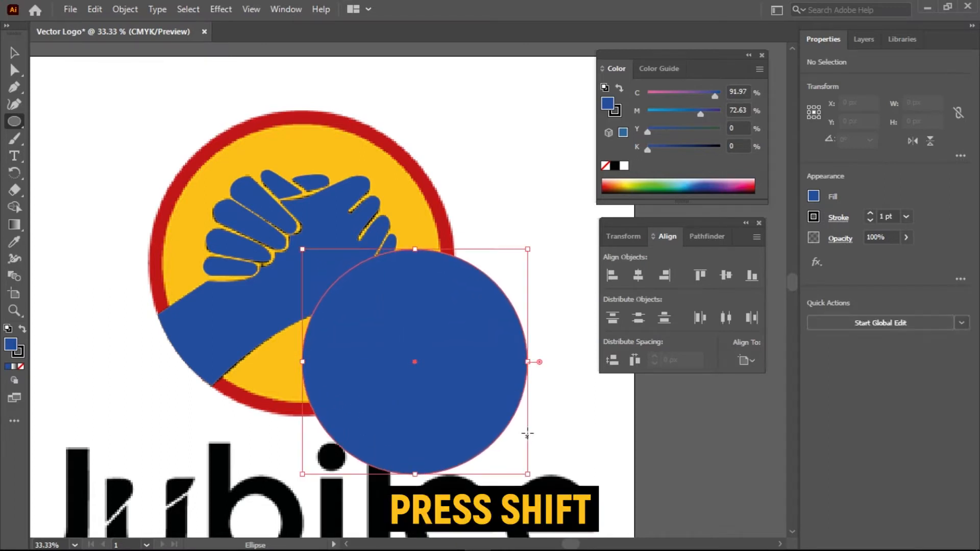
{"action": "left_click", "coordinate": [12, 346]}
{"action": "double_click", "coordinate": [11, 346]}
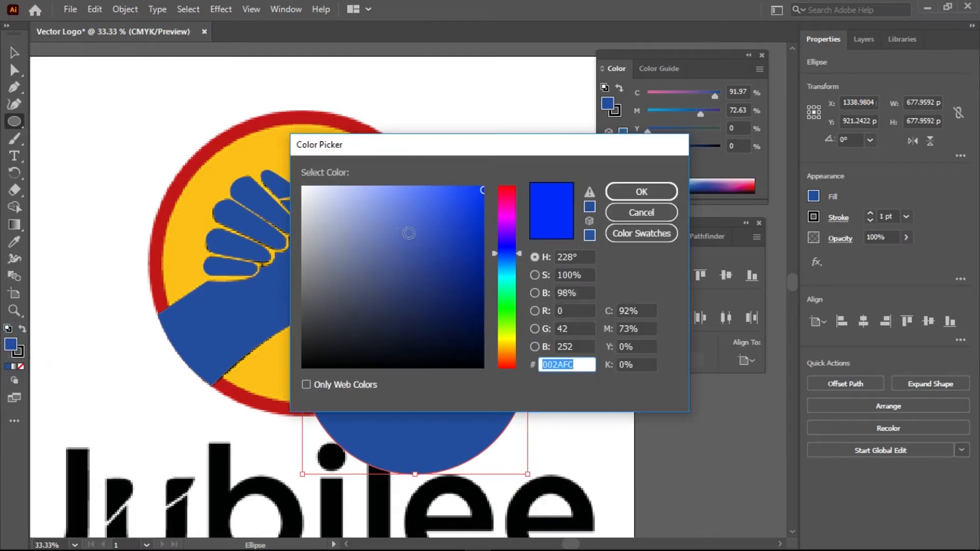
{"action": "left_click", "coordinate": [514, 276]}
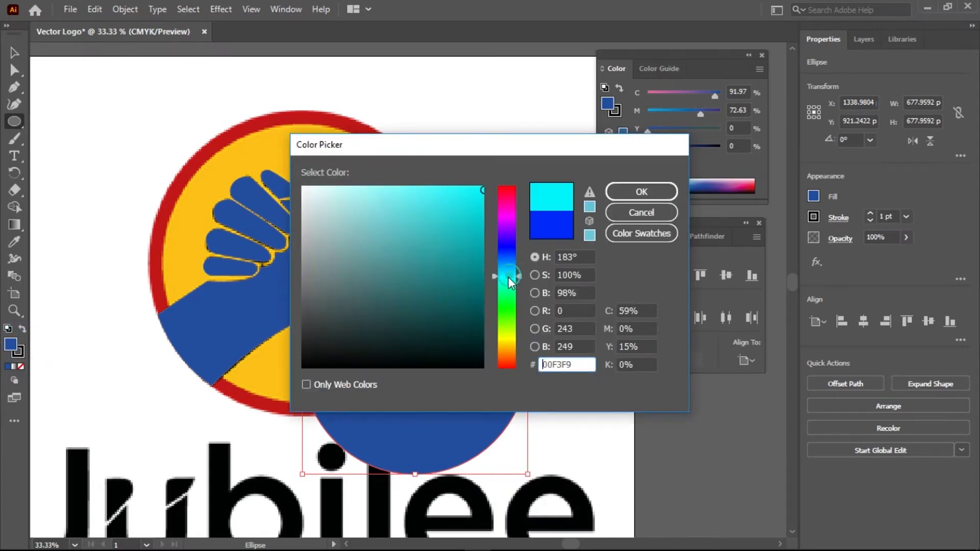
{"action": "left_click_drag", "start_coordinate": [483, 180], "coordinate": [484, 181]}
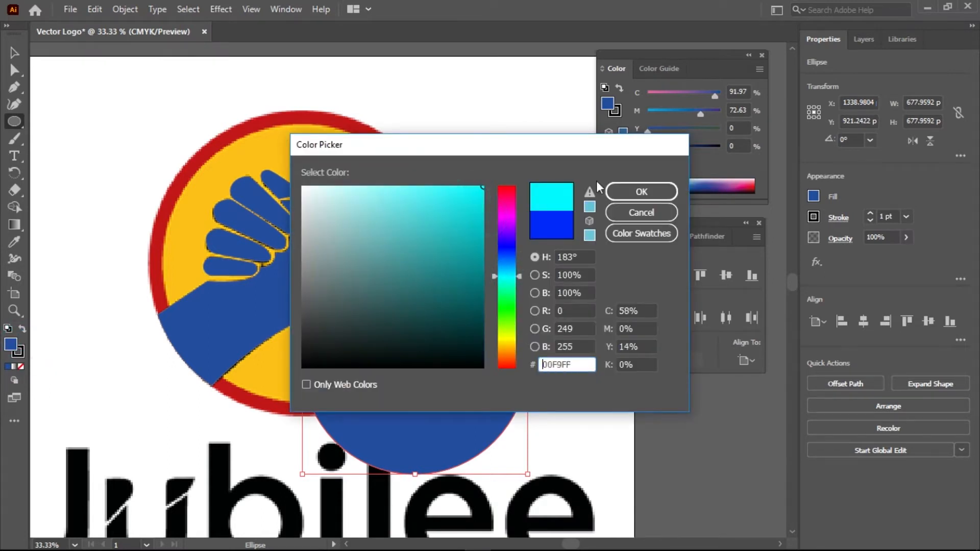
{"action": "left_click", "coordinate": [630, 194]}
{"action": "left_click", "coordinate": [21, 349]}
{"action": "left_click", "coordinate": [20, 366]}
Move and scale the light-blue circle to about 946.77 px so it covers the emblem
{"action": "key", "text": "v"}
{"action": "left_click_drag", "start_coordinate": [396, 396], "coordinate": [303, 290]}
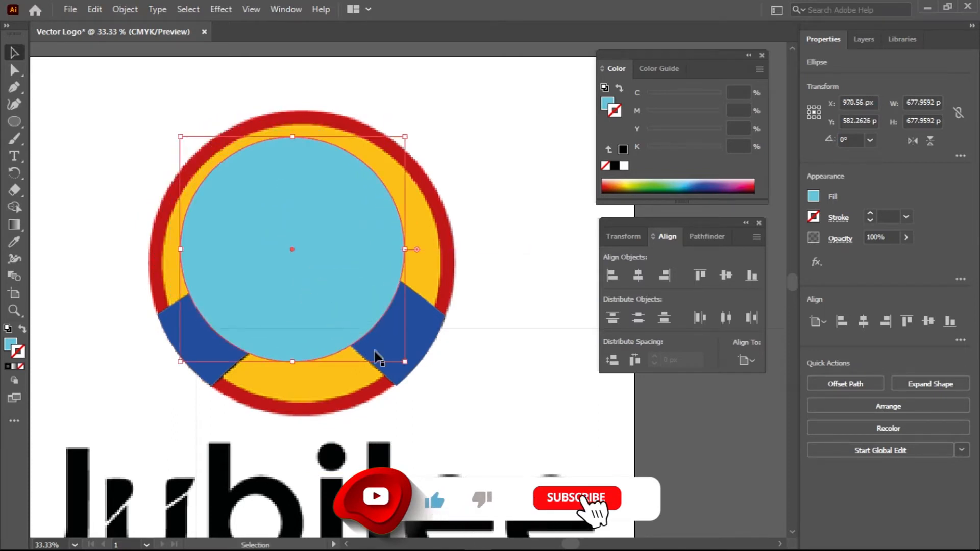
{"action": "left_click_drag", "start_coordinate": [406, 362], "coordinate": [472, 409]}
{"action": "left_click_drag", "start_coordinate": [391, 315], "coordinate": [359, 290]}
{"action": "left_click_drag", "start_coordinate": [433, 399], "coordinate": [468, 415]}
{"action": "left_click_drag", "start_coordinate": [376, 331], "coordinate": [363, 311]}
{"action": "left_click_drag", "start_coordinate": [443, 402], "coordinate": [460, 419]}
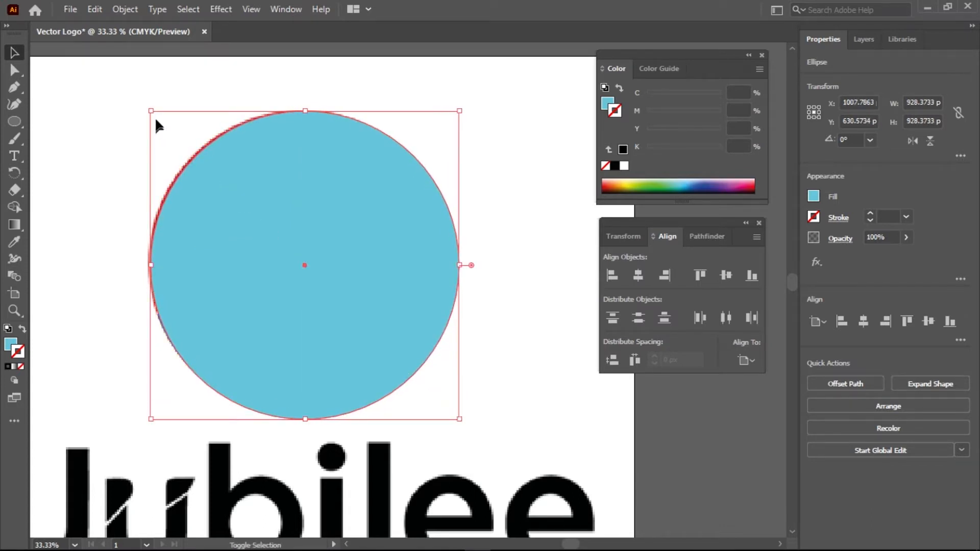
{"action": "left_click_drag", "start_coordinate": [152, 108], "coordinate": [144, 105]}
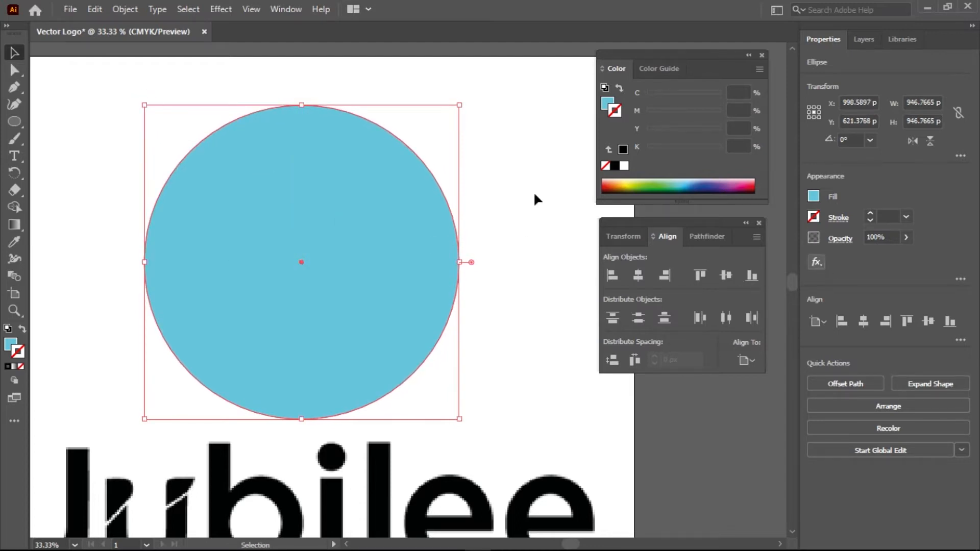
{"action": "left_click", "coordinate": [906, 237]}
Set the light-blue circle's opacity to 49%
{"action": "left_click_drag", "start_coordinate": [906, 255], "coordinate": [874, 256]}
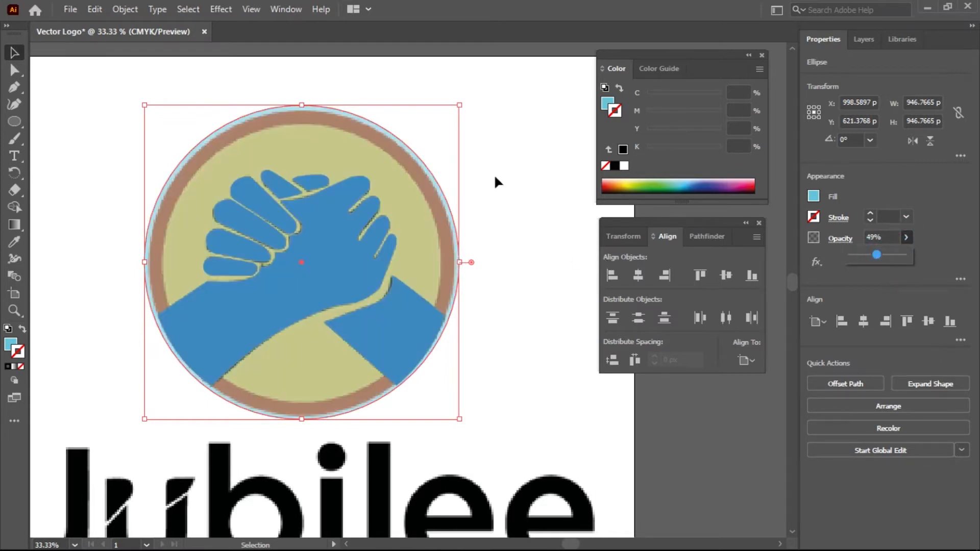
{"action": "scroll", "coordinate": [322, 191], "scroll_direction": "up", "scroll_amount": 1}
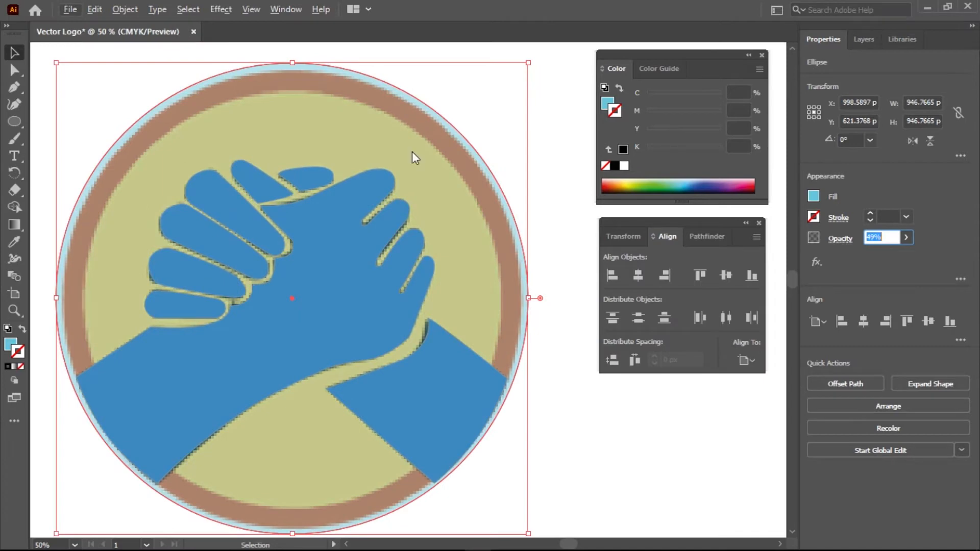
{"action": "scroll", "coordinate": [433, 238], "scroll_direction": "down", "scroll_amount": 4}
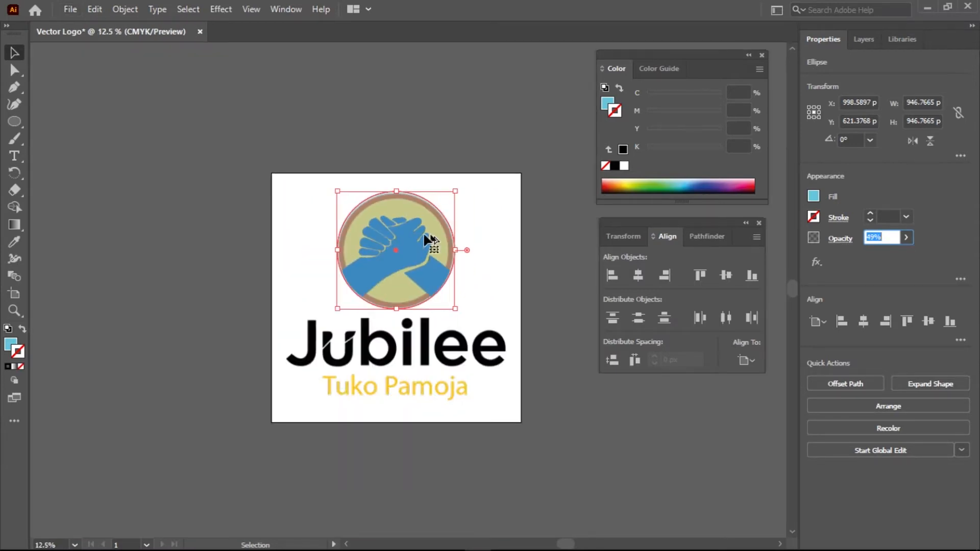
{"action": "scroll", "coordinate": [417, 235], "scroll_direction": "up", "scroll_amount": 7}
{"action": "scroll", "coordinate": [417, 236], "scroll_direction": "down", "scroll_amount": 2}
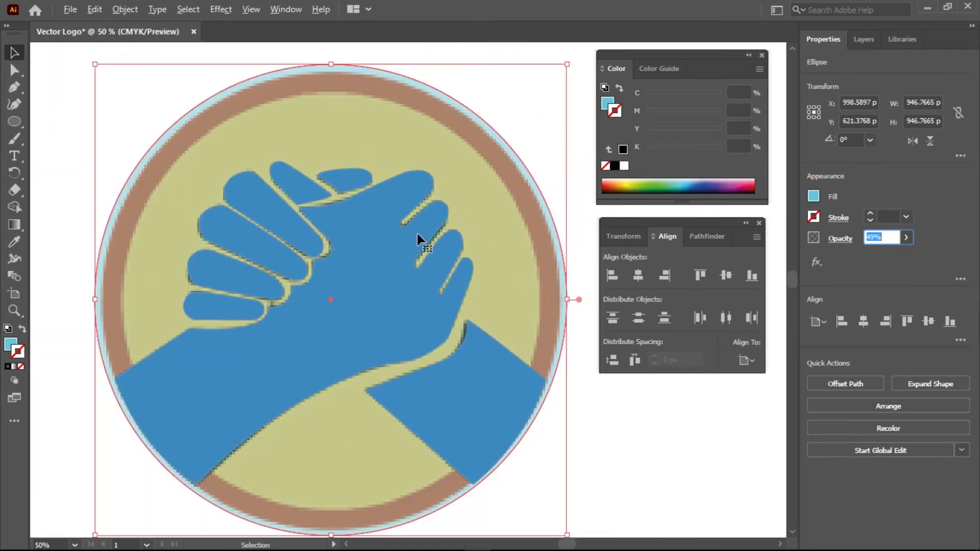
{"action": "scroll", "coordinate": [416, 234], "scroll_direction": "down", "scroll_amount": 1}
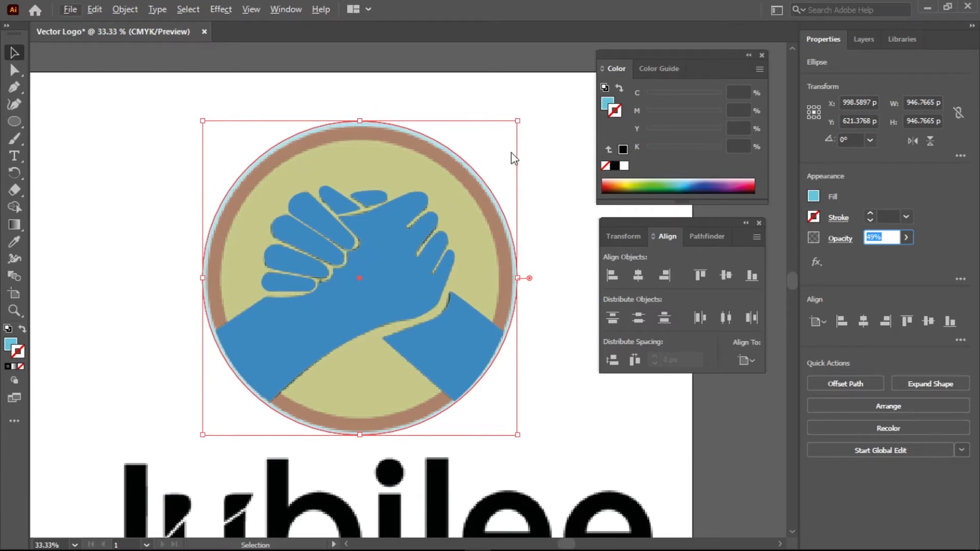
Resize and nudge the circle to about 929.54 px so it matches the outer ring
{"action": "left_click", "coordinate": [517, 121]}
{"action": "mouse_move", "coordinate": [517, 121]}
{"action": "left_mouse_down"}
{"action": "mouse_move", "coordinate": [510, 131]}
{"action": "mouse_move", "coordinate": [517, 121]}
{"action": "left_mouse_up"}
{"action": "left_click_drag", "start_coordinate": [382, 235], "coordinate": [386, 230]}
{"action": "key", "text": "Down"}
{"action": "key", "text": "Left"}
{"action": "key", "text": "Left"}
{"action": "key", "text": "Up"}
{"action": "key", "text": "Down"}
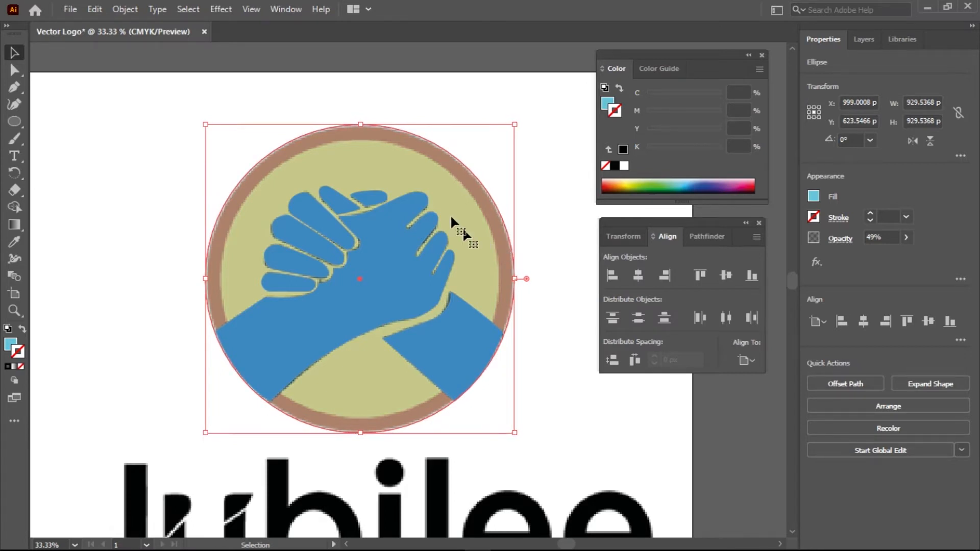
{"action": "scroll", "coordinate": [433, 184], "scroll_direction": "up", "scroll_amount": 1}
{"action": "scroll", "coordinate": [433, 183], "scroll_direction": "down", "scroll_amount": 2}
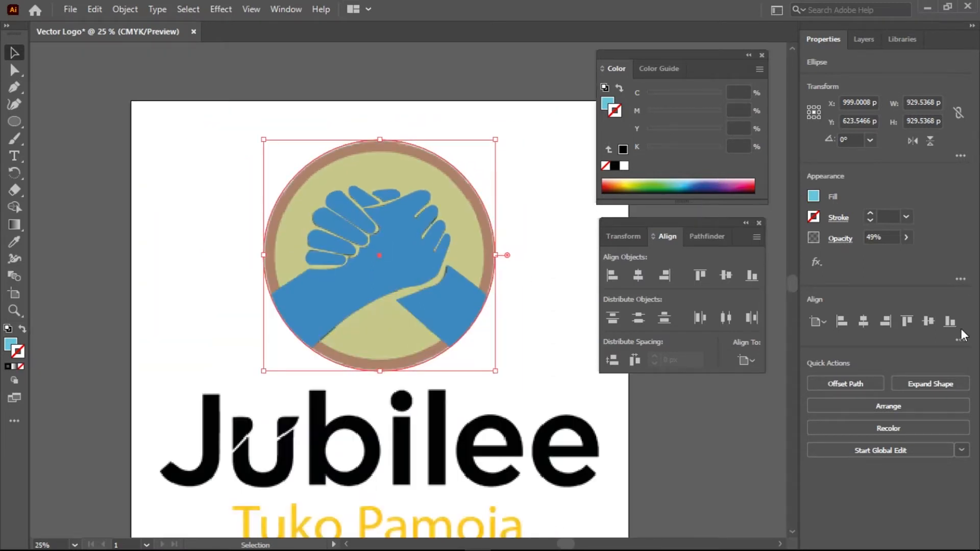
Restore the circle to 100% opacity and send it to the back
{"action": "left_click", "coordinate": [906, 237]}
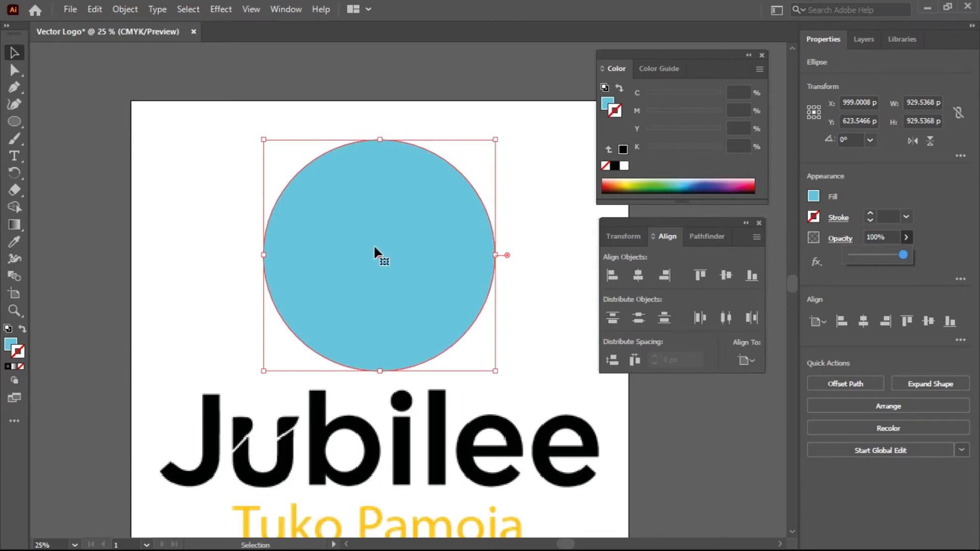
{"action": "left_click", "coordinate": [410, 257]}
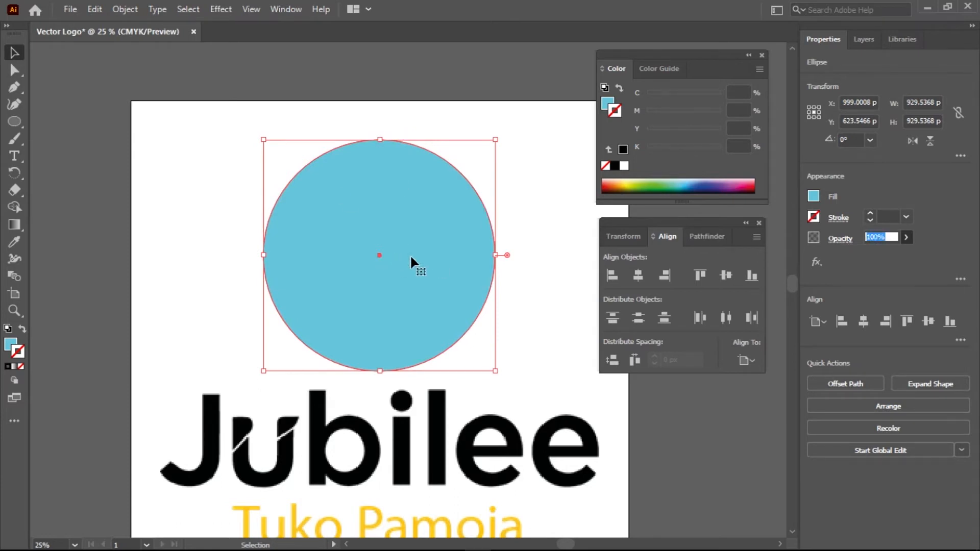
{"action": "right_click", "coordinate": [433, 252]}
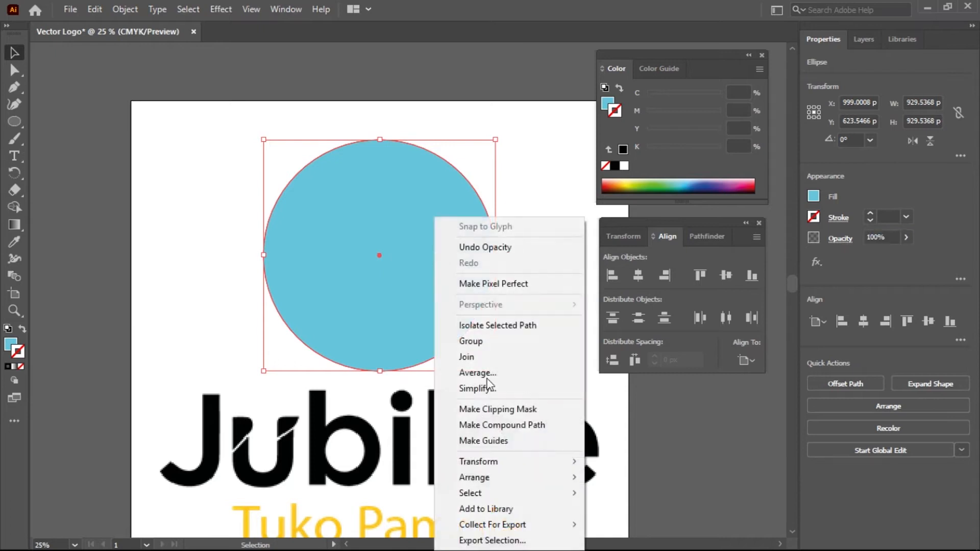
{"action": "mouse_move", "coordinate": [549, 476]}
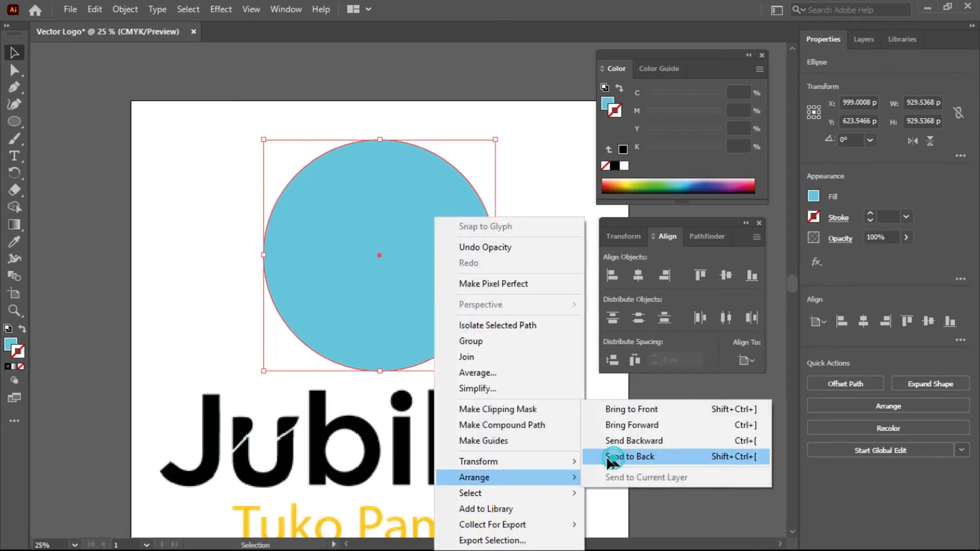
{"action": "left_click", "coordinate": [612, 456]}
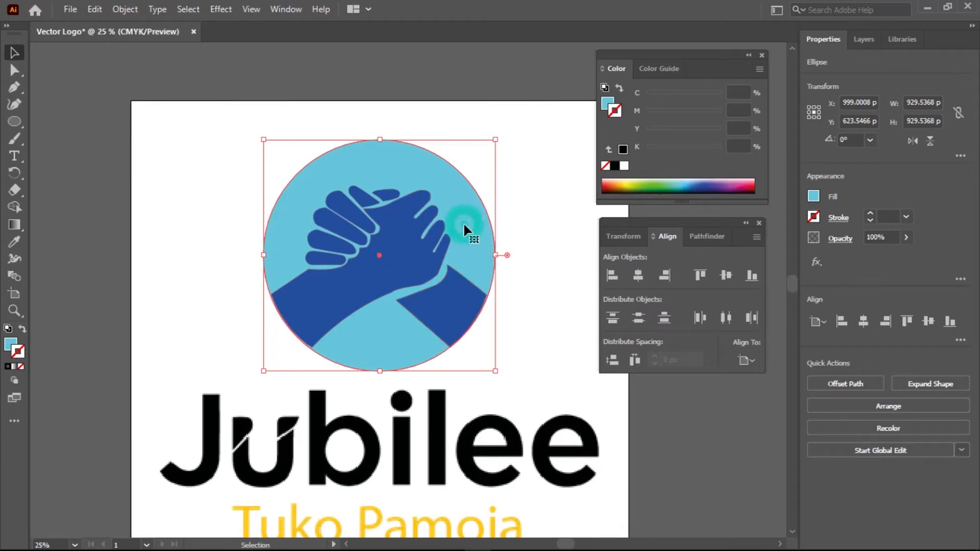
Copy and paste the circle, placing the duplicate over the emblem
{"action": "left_click", "coordinate": [95, 9]}
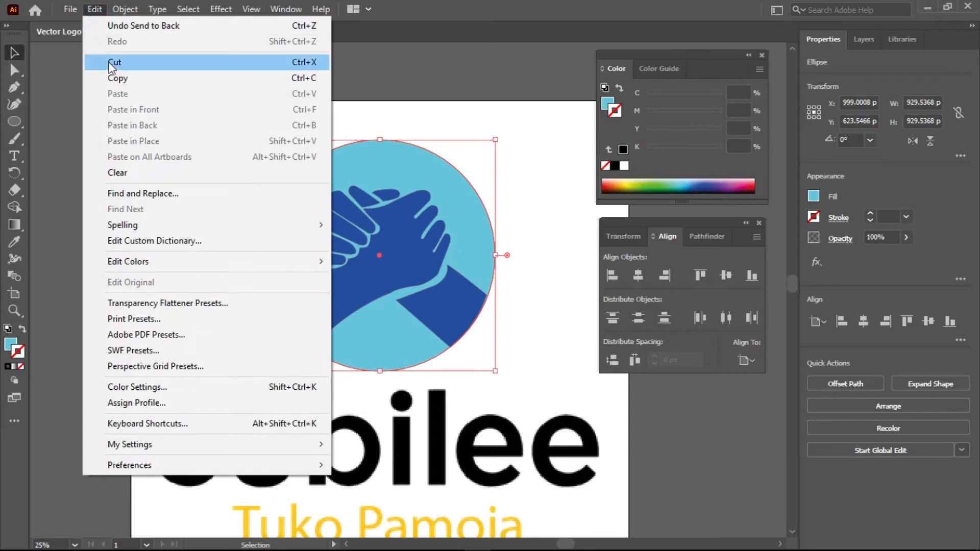
{"action": "left_click", "coordinate": [113, 81]}
{"action": "left_click", "coordinate": [95, 10]}
{"action": "left_click", "coordinate": [128, 92]}
{"action": "left_click_drag", "start_coordinate": [447, 332], "coordinate": [415, 300]}
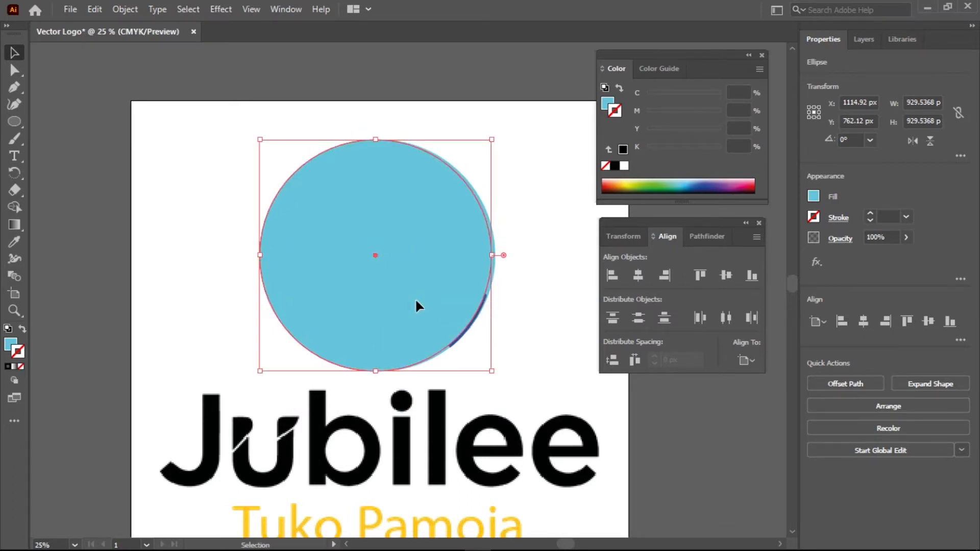
Fill the pasted circle with yellow-green #B9CE20 and align it over the light-blue circle
{"action": "left_click", "coordinate": [13, 345]}
{"action": "double_click", "coordinate": [12, 346]}
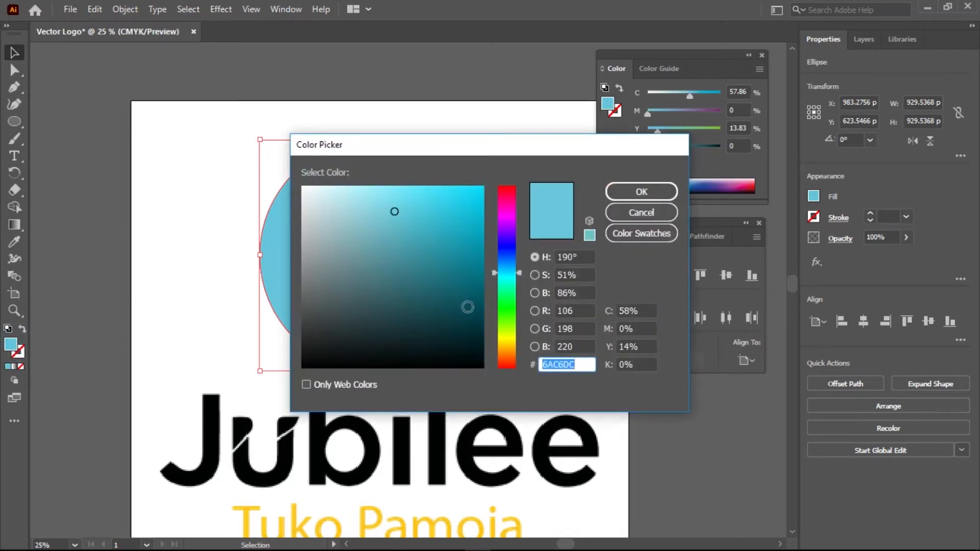
{"action": "left_click", "coordinate": [505, 334]}
{"action": "left_click", "coordinate": [456, 220]}
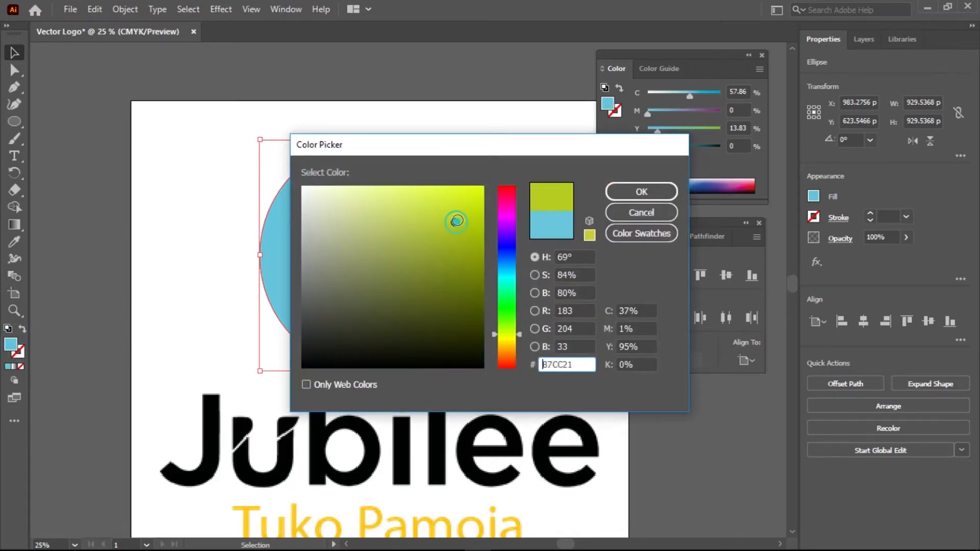
{"action": "left_click", "coordinate": [636, 193]}
{"action": "left_click_drag", "start_coordinate": [447, 258], "coordinate": [452, 259]}
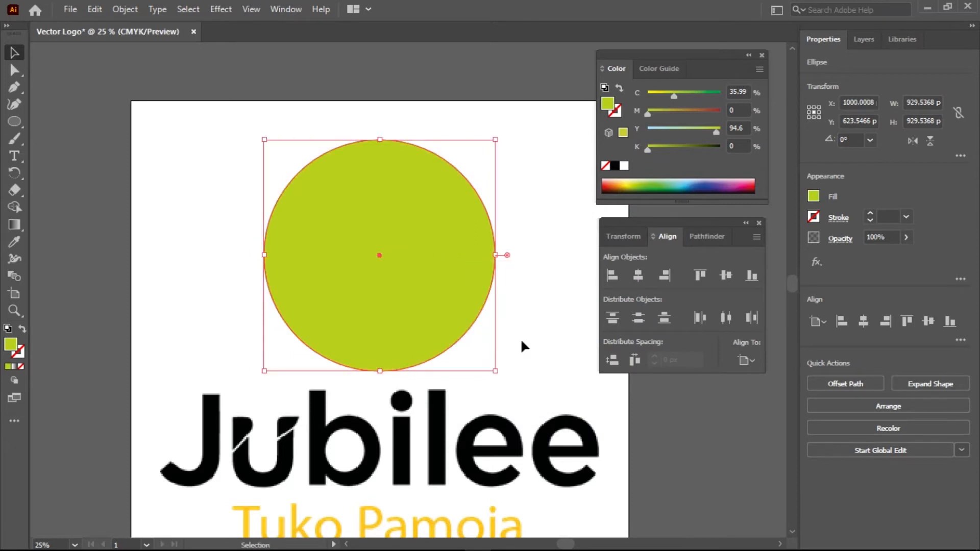
Reorder the green circle to sit behind the hands but above the light-blue circle
{"action": "right_click", "coordinate": [408, 316]}
{"action": "mouse_move", "coordinate": [540, 481]}
{"action": "left_click", "coordinate": [599, 442]}
{"action": "right_click", "coordinate": [434, 284]}
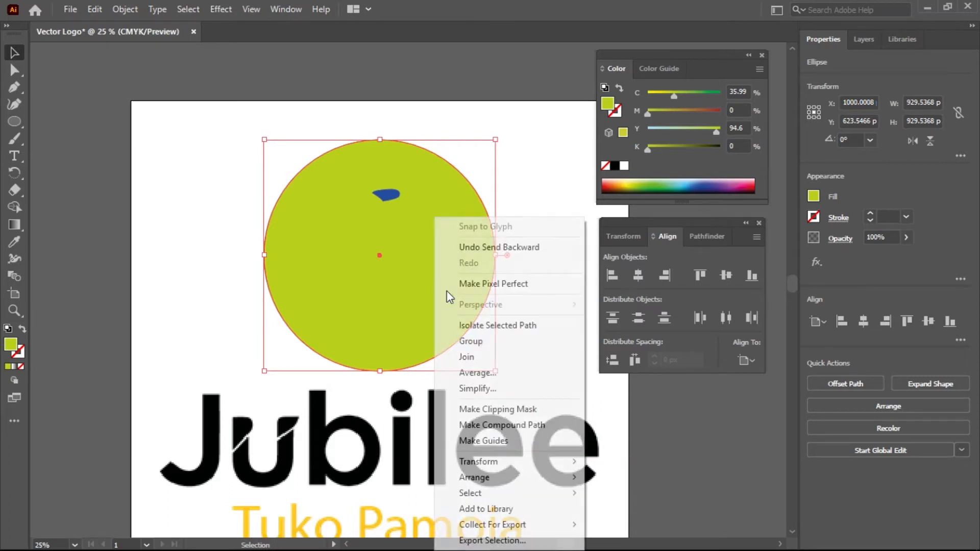
{"action": "mouse_move", "coordinate": [554, 499]}
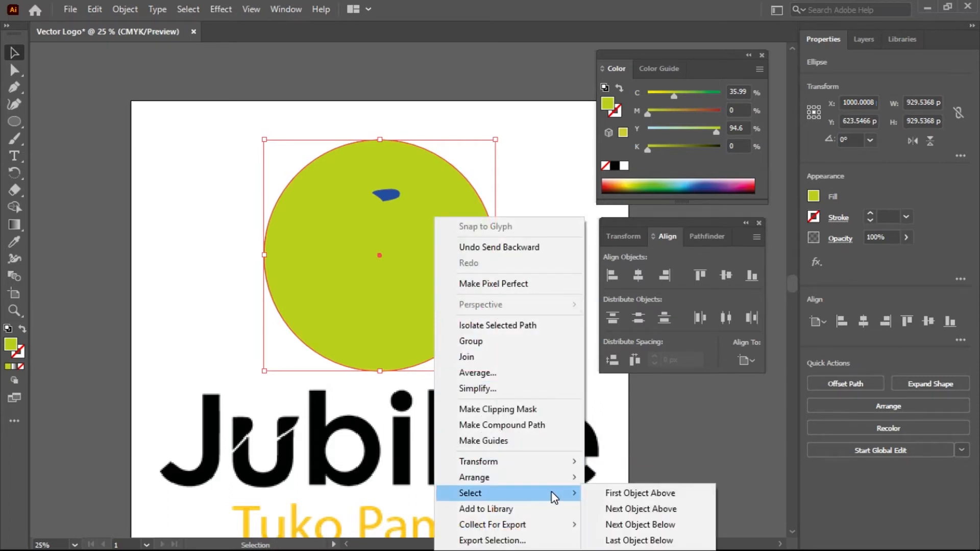
{"action": "mouse_move", "coordinate": [563, 479]}
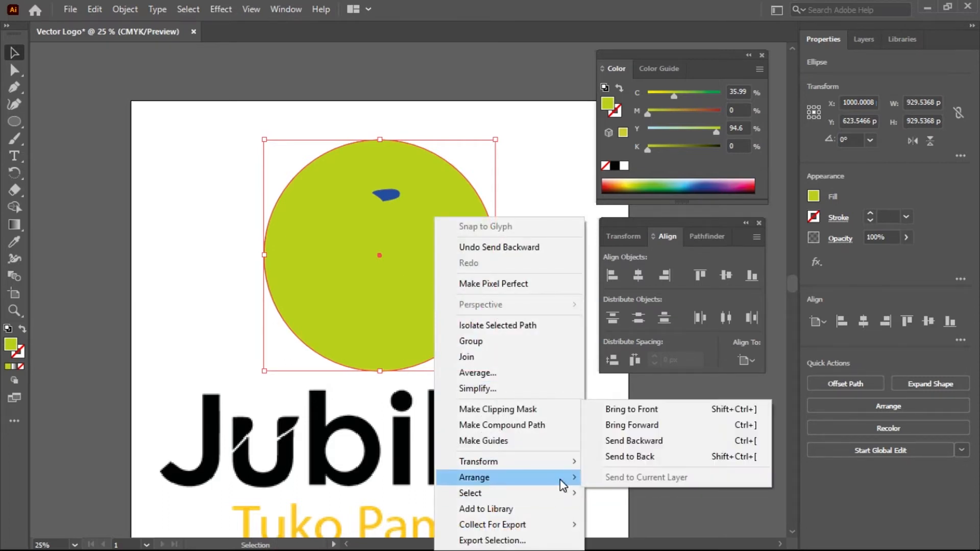
{"action": "left_click", "coordinate": [629, 456]}
{"action": "right_click", "coordinate": [460, 349]}
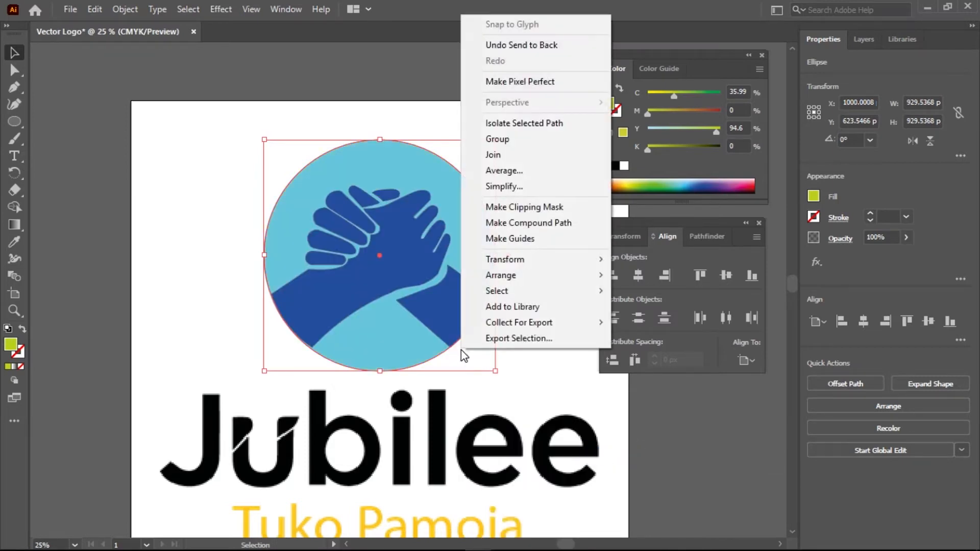
{"action": "mouse_move", "coordinate": [592, 276]}
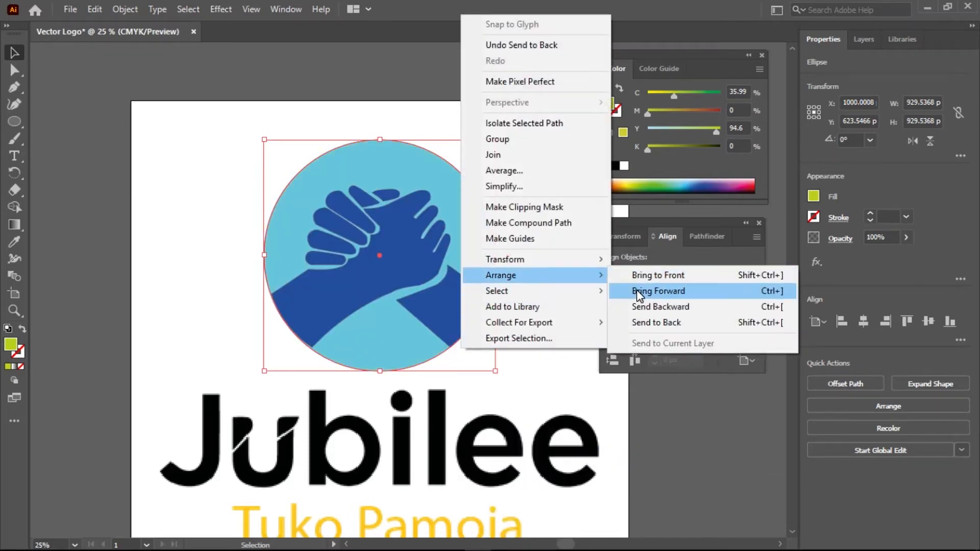
{"action": "left_click", "coordinate": [637, 290]}
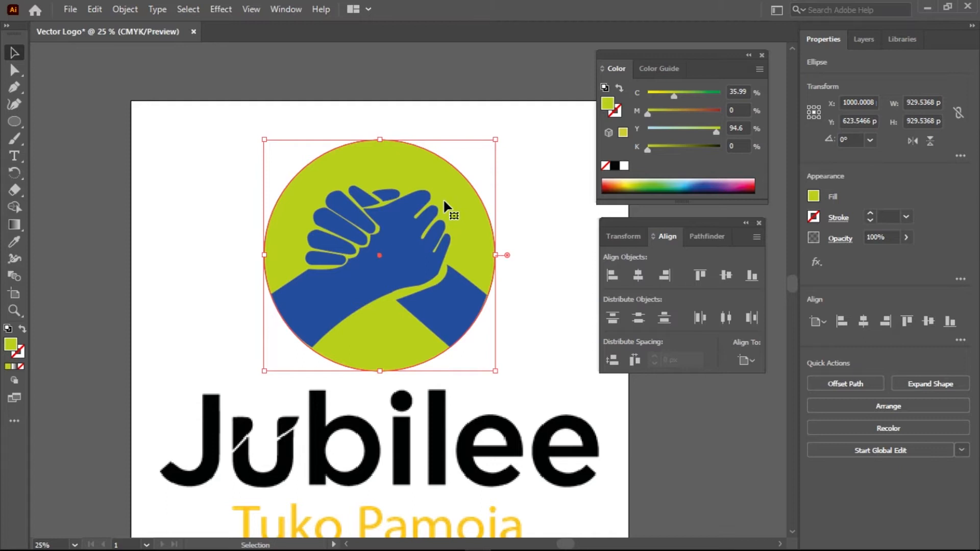
Set the circle's fill to None and its stroke to red FF0000
{"action": "left_click", "coordinate": [20, 366]}
{"action": "left_click", "coordinate": [20, 354]}
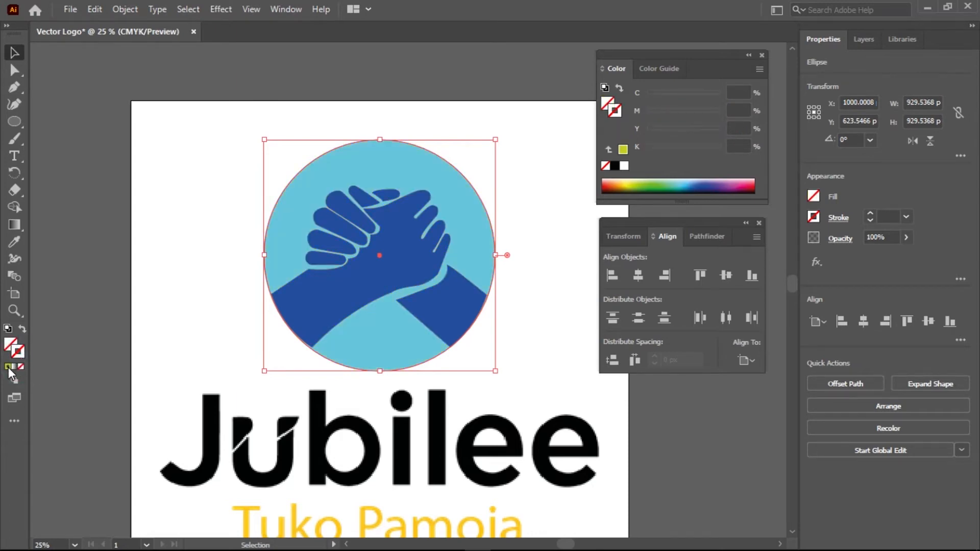
{"action": "left_click", "coordinate": [9, 367]}
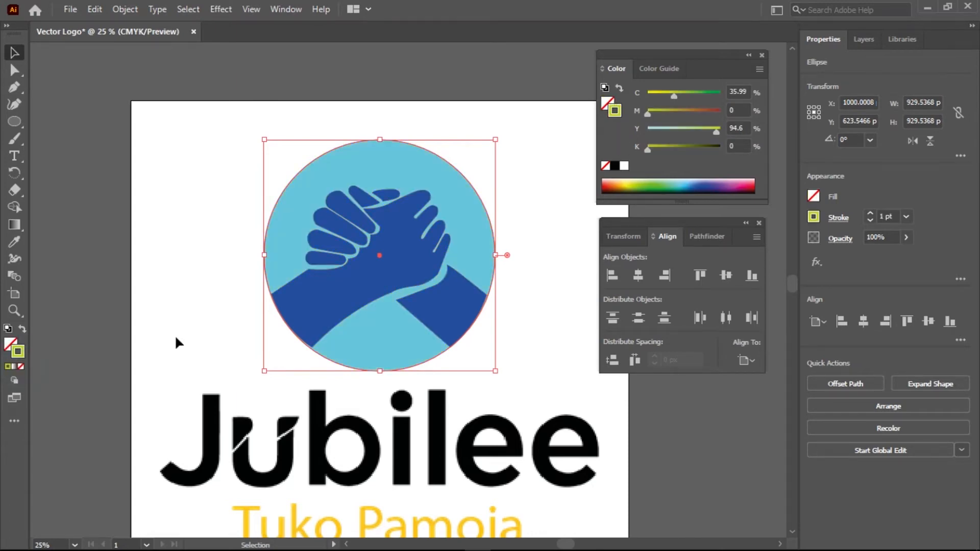
{"action": "double_click", "coordinate": [19, 352]}
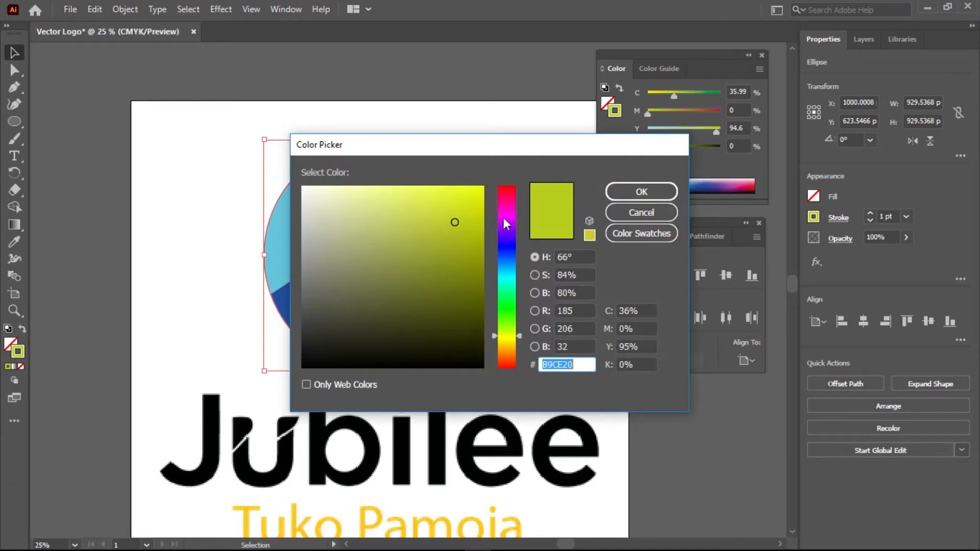
{"action": "left_click_drag", "start_coordinate": [500, 206], "coordinate": [501, 184]}
{"action": "left_click_drag", "start_coordinate": [460, 202], "coordinate": [497, 175]}
{"action": "left_click", "coordinate": [623, 187]}
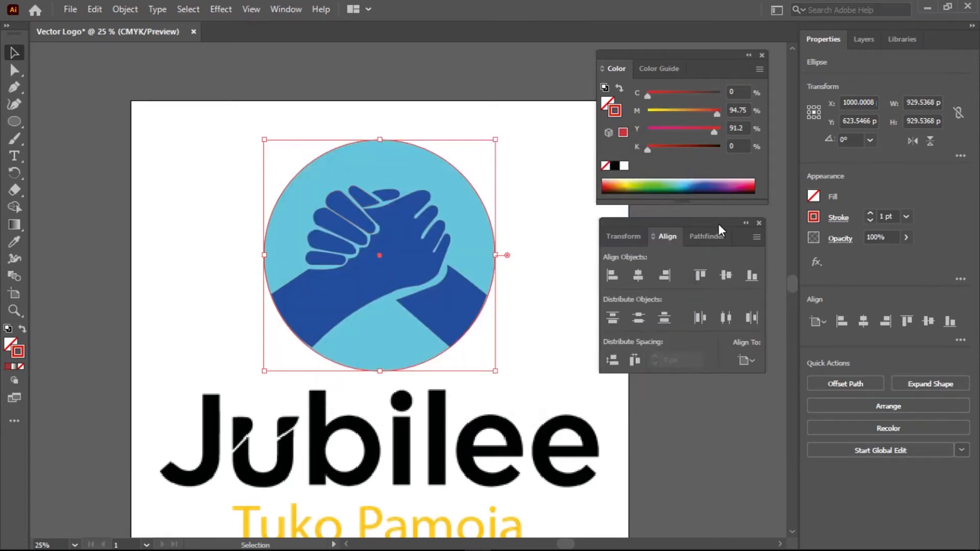
Raise the red stroke weight with the spinner to 29 pt
{"action": "left_click", "coordinate": [870, 213]}
{"action": "left_click", "coordinate": [870, 213]}
{"action": "left_click", "coordinate": [870, 213]}
{"action": "left_click", "coordinate": [870, 213]}
{"action": "left_click", "coordinate": [870, 214]}
{"action": "left_click", "coordinate": [870, 213]}
{"action": "left_click", "coordinate": [870, 214]}
{"action": "left_click", "coordinate": [871, 214]}
{"action": "left_click", "coordinate": [870, 213]}
{"action": "left_click", "coordinate": [870, 213]}
{"action": "left_click", "coordinate": [870, 214]}
{"action": "left_click", "coordinate": [870, 213]}
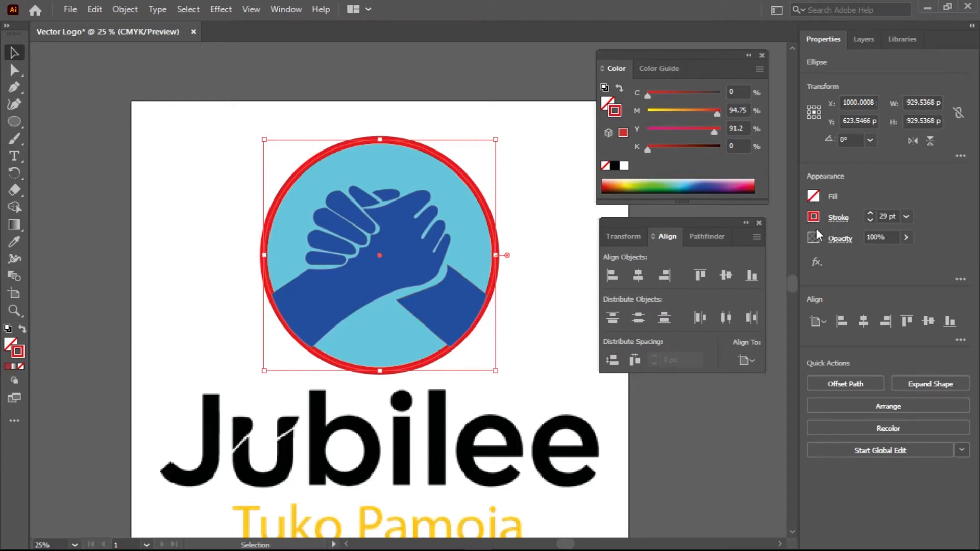
Enter 29 pt as the ring's stroke weight
{"action": "scroll", "coordinate": [357, 267], "scroll_direction": "up", "scroll_amount": 3}
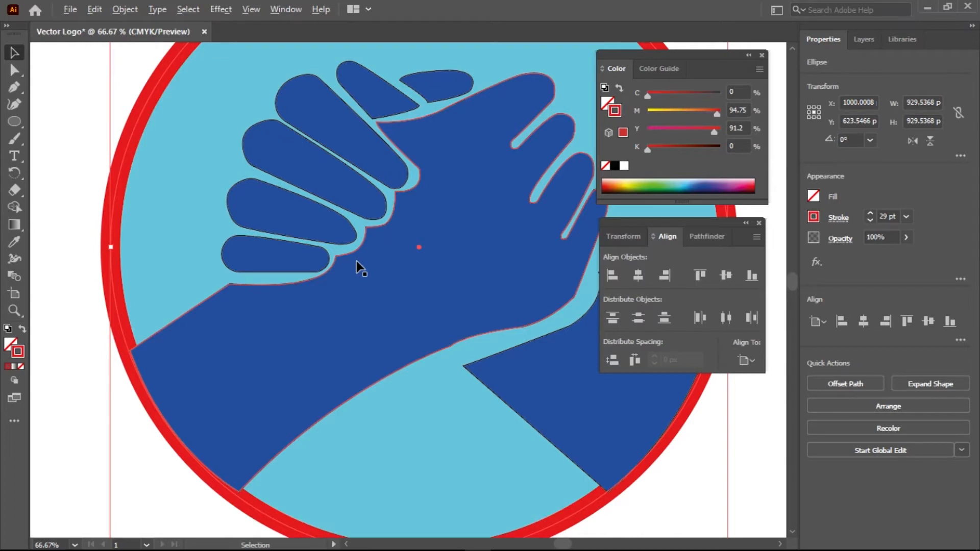
{"action": "scroll", "coordinate": [356, 261], "scroll_direction": "down", "scroll_amount": 1}
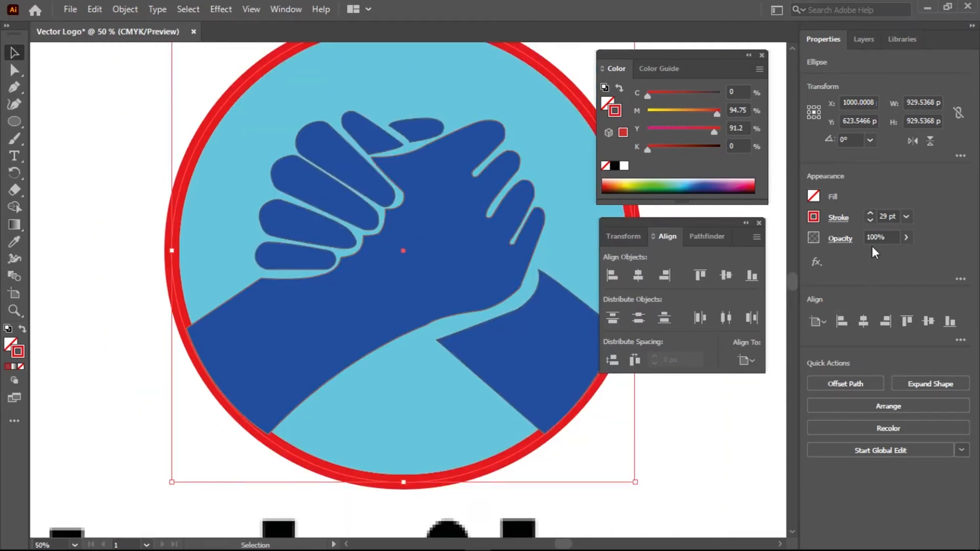
{"action": "left_click", "coordinate": [893, 217]}
{"action": "type", "text": "29 pt"}
{"action": "left_click", "coordinate": [897, 219]}
{"action": "key", "text": "Return"}
Increase the ring's stroke weight to 35 pt and pan to see the whole ring
{"action": "left_click", "coordinate": [889, 217]}
{"action": "left_click", "coordinate": [883, 218]}
{"action": "left_click", "coordinate": [871, 214]}
{"action": "left_click", "coordinate": [870, 212]}
{"action": "left_click", "coordinate": [871, 211]}
{"action": "left_click", "coordinate": [871, 220]}
{"action": "left_click", "coordinate": [870, 220]}
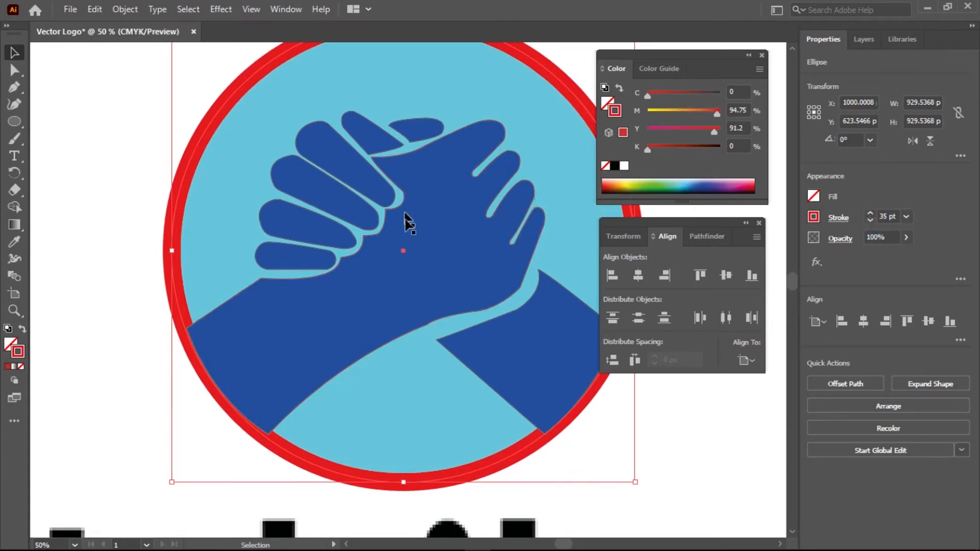
{"action": "left_click", "coordinate": [488, 230]}
{"action": "left_click_drag", "start_coordinate": [429, 283], "coordinate": [363, 314]}
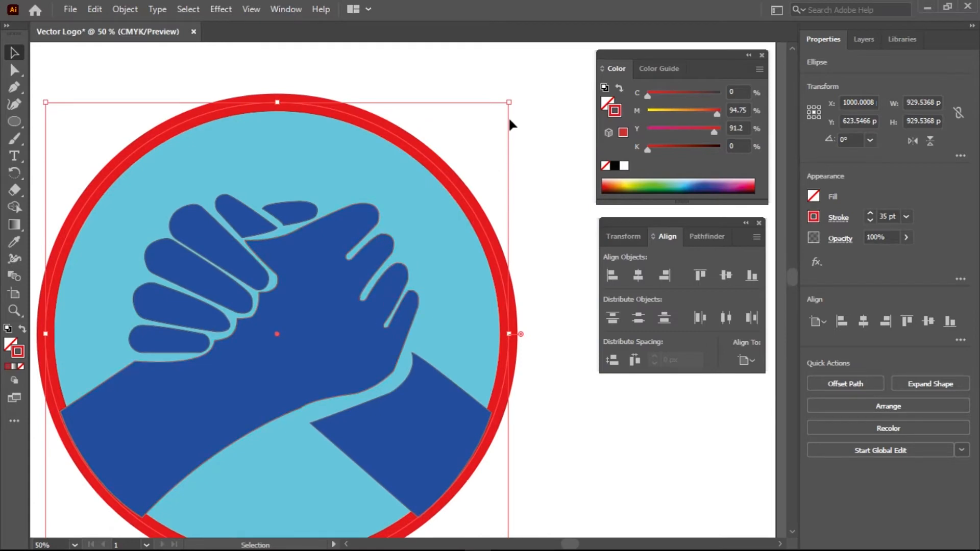
Scale the red ring down to about 887.87 px, just inside the light-blue circle's edge
{"action": "mouse_move", "coordinate": [510, 104]}
{"action": "left_mouse_down"}
{"action": "mouse_move", "coordinate": [499, 114]}
{"action": "mouse_move", "coordinate": [508, 112]}
{"action": "left_mouse_up"}
{"action": "mouse_move", "coordinate": [507, 111]}
{"action": "left_mouse_down"}
{"action": "mouse_move", "coordinate": [509, 101]}
{"action": "mouse_move", "coordinate": [498, 111]}
{"action": "left_mouse_up"}
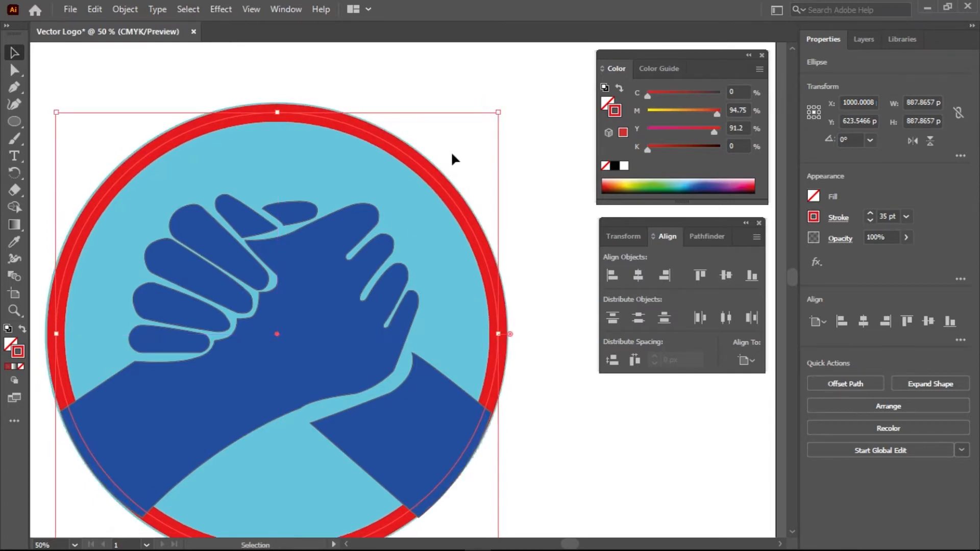
{"action": "scroll", "coordinate": [72, 444], "scroll_direction": "up", "scroll_amount": 6}
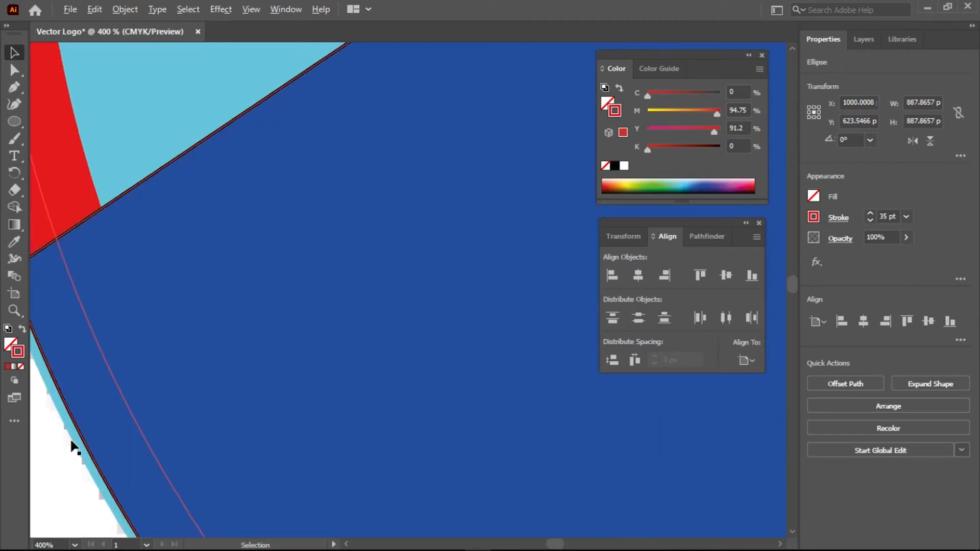
{"action": "scroll", "coordinate": [72, 444], "scroll_direction": "down", "scroll_amount": 2}
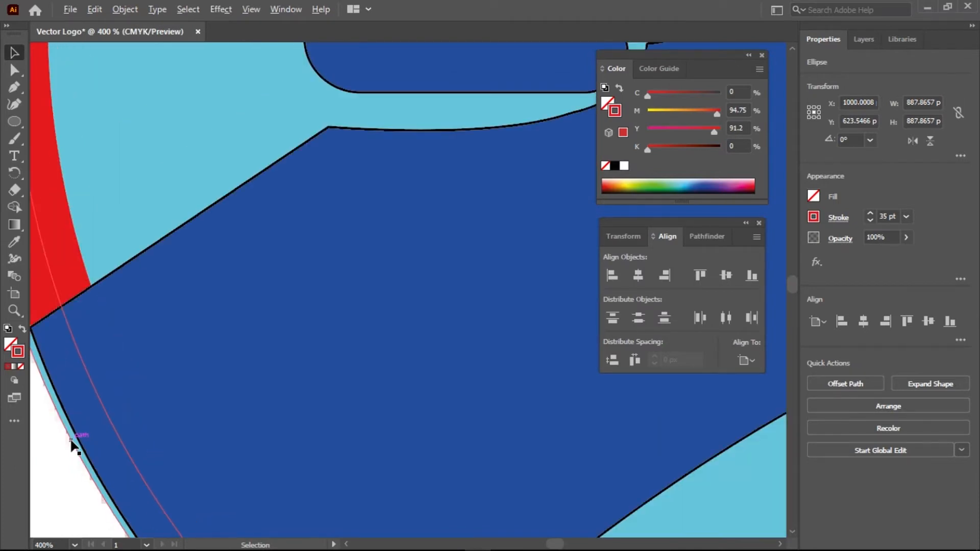
{"action": "scroll", "coordinate": [72, 444], "scroll_direction": "down", "scroll_amount": 1}
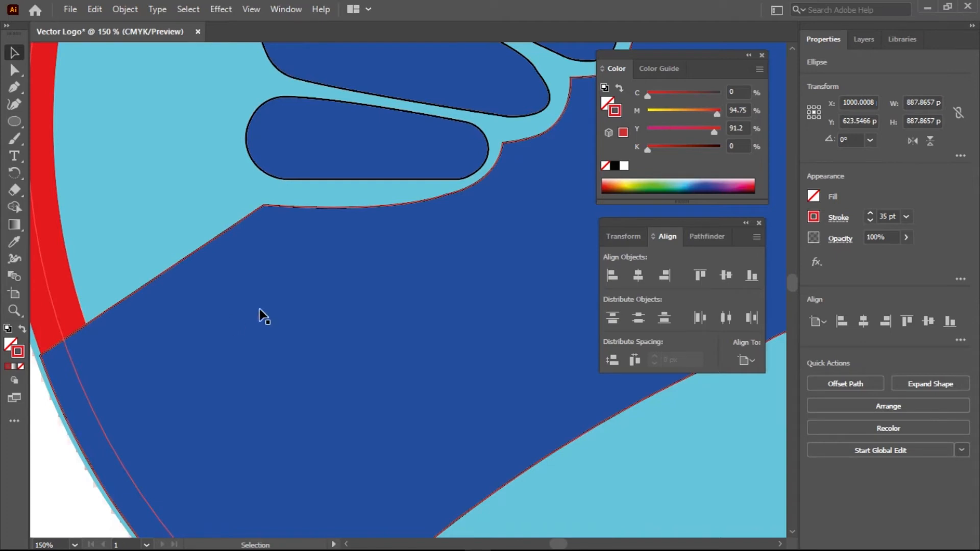
{"action": "scroll", "coordinate": [264, 317], "scroll_direction": "down", "scroll_amount": 2}
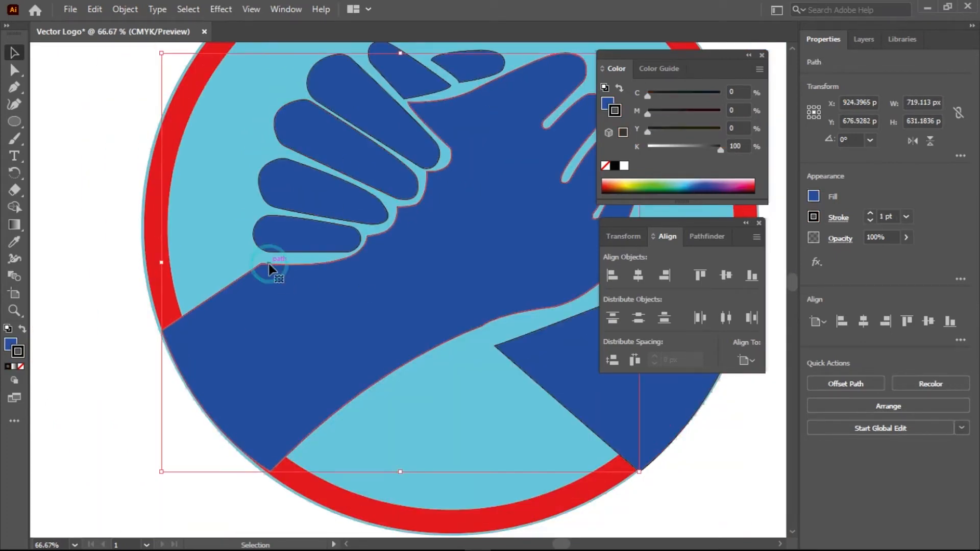
{"action": "left_click", "coordinate": [333, 339]}
{"action": "scroll", "coordinate": [333, 338], "scroll_direction": "down", "scroll_amount": 1}
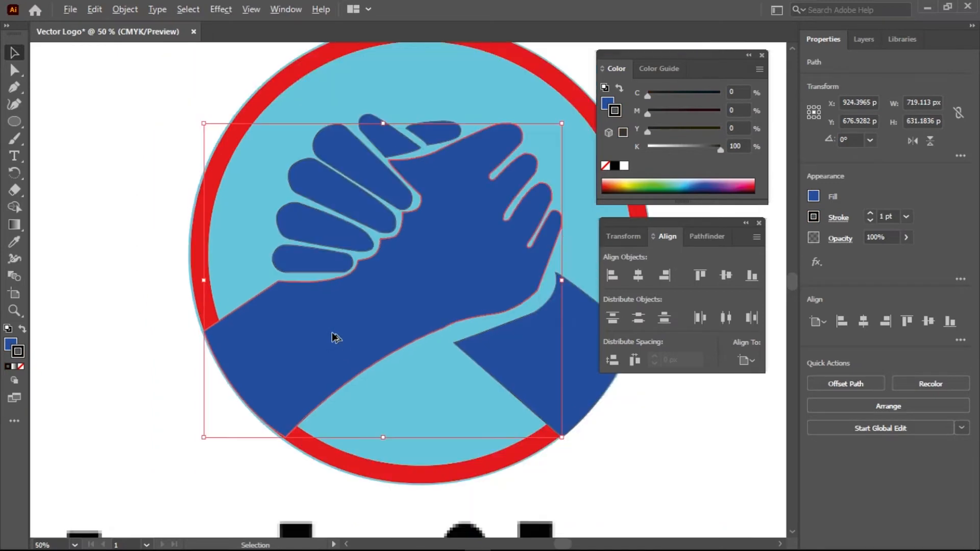
{"action": "left_click", "coordinate": [343, 271], "text": "shift"}
{"action": "left_click", "coordinate": [360, 255], "text": "shift"}
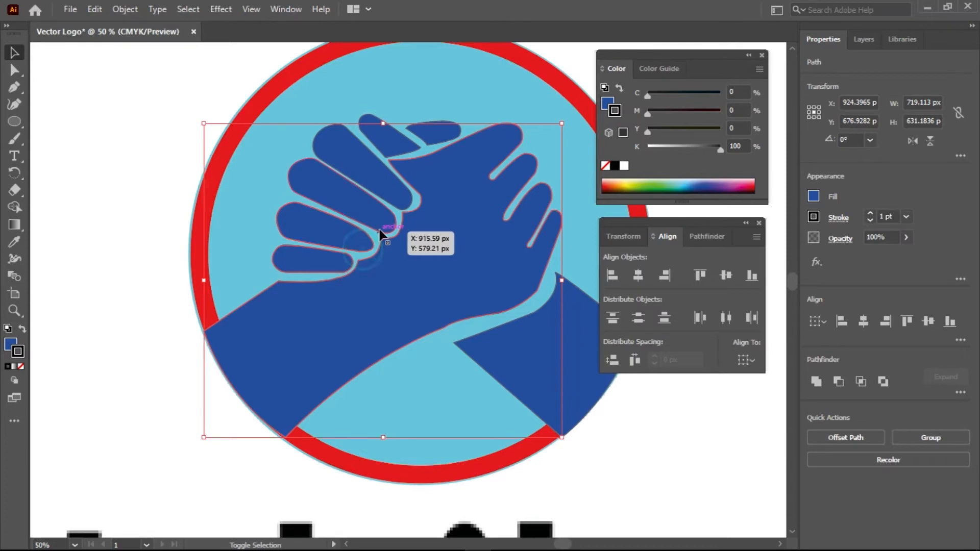
{"action": "left_click", "coordinate": [401, 205], "text": "shift"}
{"action": "left_click", "coordinate": [402, 151], "text": "shift"}
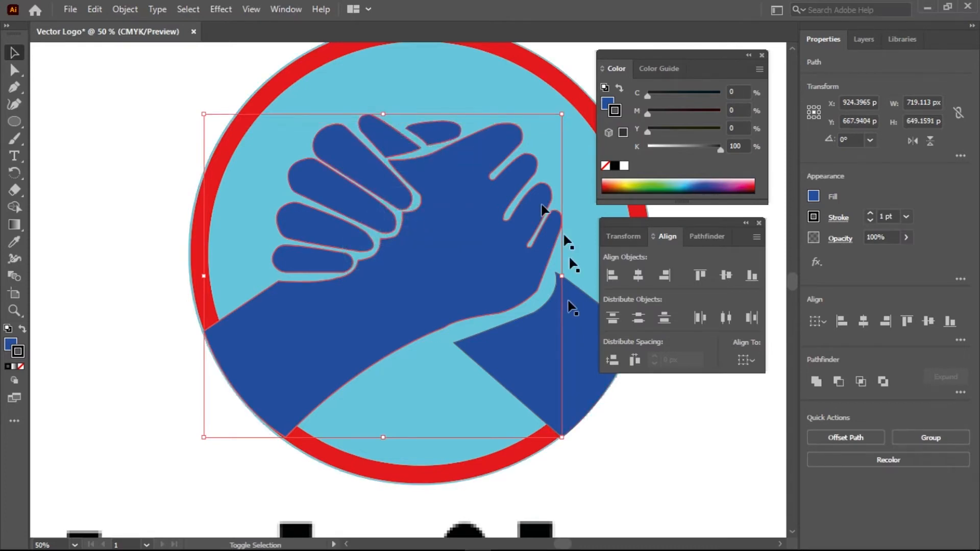
{"action": "left_click", "coordinate": [516, 320], "text": "shift"}
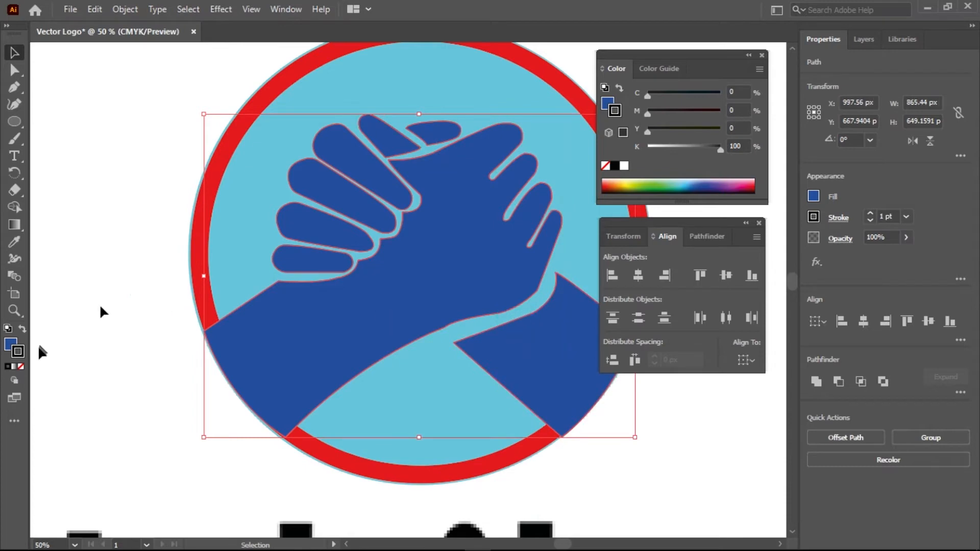
{"action": "left_click", "coordinate": [21, 367]}
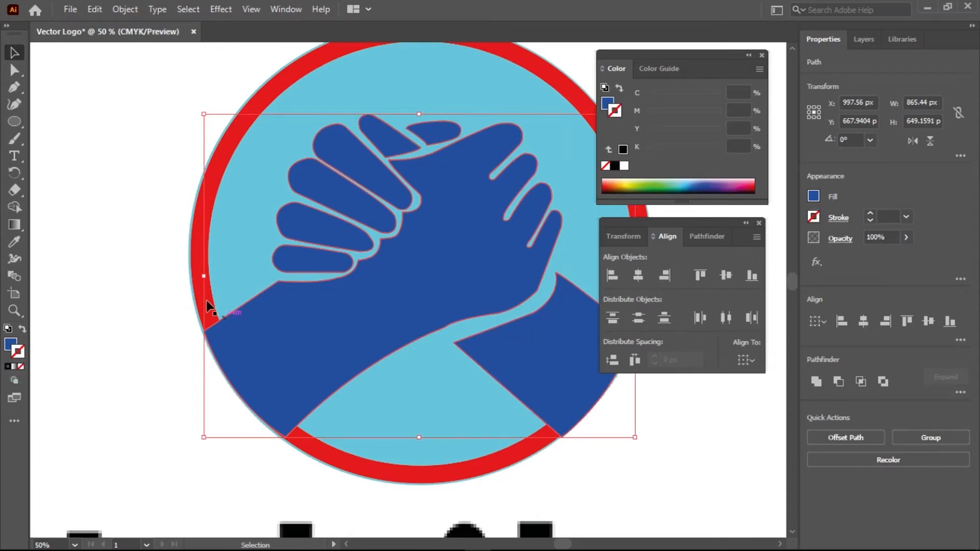
{"action": "left_click", "coordinate": [101, 333]}
{"action": "scroll", "coordinate": [214, 324], "scroll_direction": "up", "scroll_amount": 7}
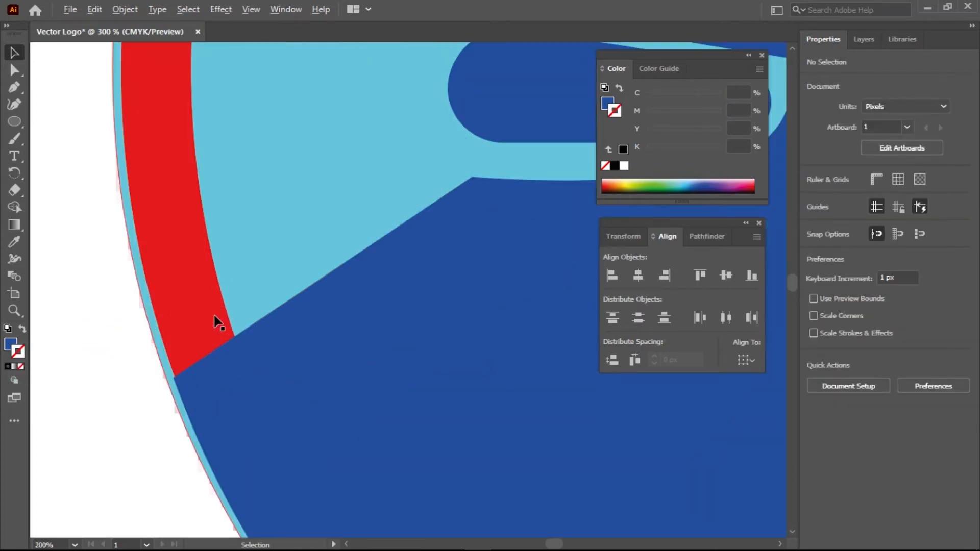
{"action": "scroll", "coordinate": [213, 315], "scroll_direction": "down", "scroll_amount": 1}
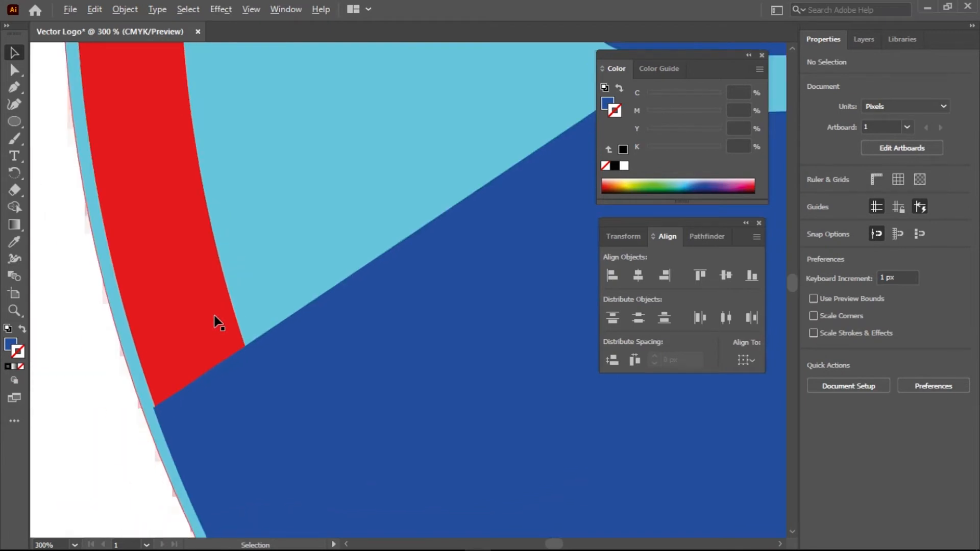
{"action": "scroll", "coordinate": [213, 315], "scroll_direction": "down", "scroll_amount": 4}
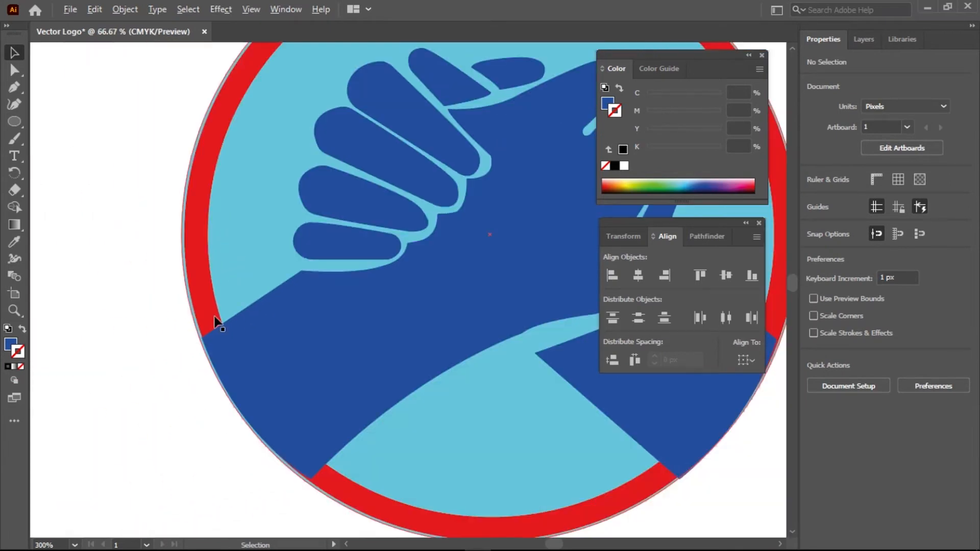
{"action": "scroll", "coordinate": [310, 321], "scroll_direction": "down", "scroll_amount": 2}
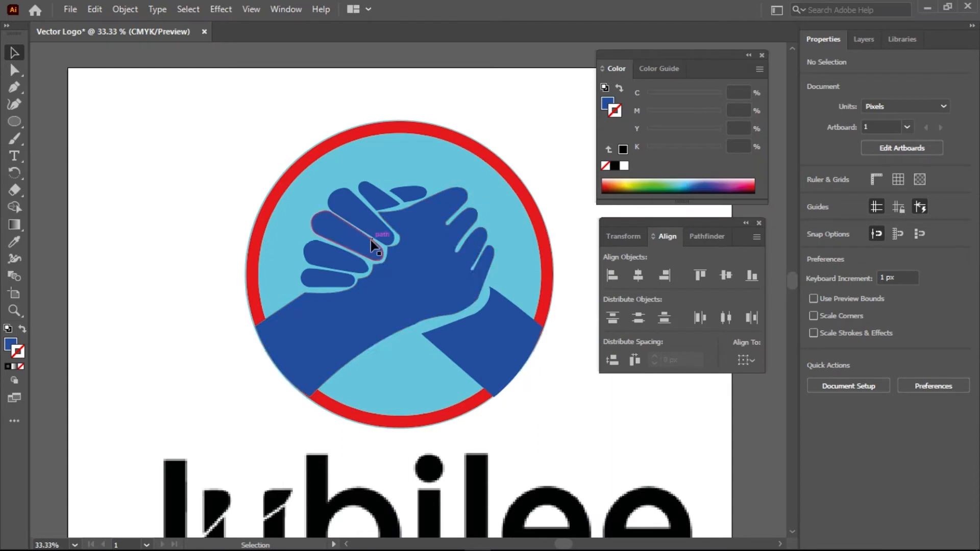
{"action": "left_click", "coordinate": [518, 180]}
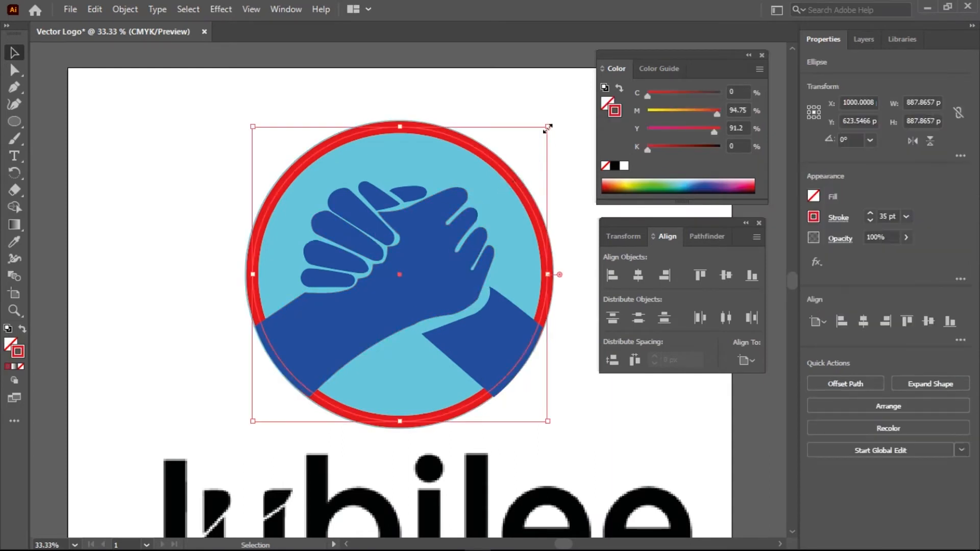
{"action": "left_click_drag", "start_coordinate": [549, 127], "coordinate": [549, 124]}
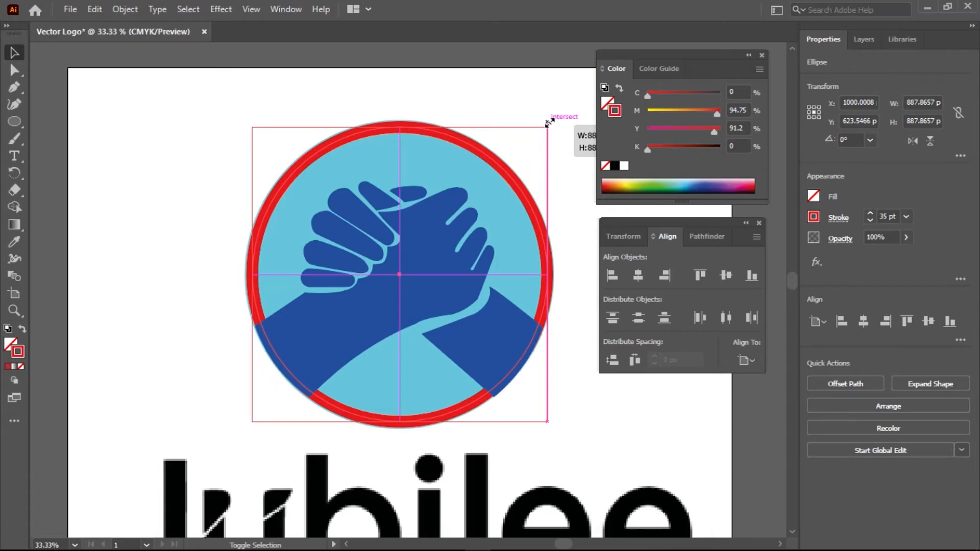
{"action": "left_click_drag", "start_coordinate": [549, 123], "coordinate": [549, 123]}
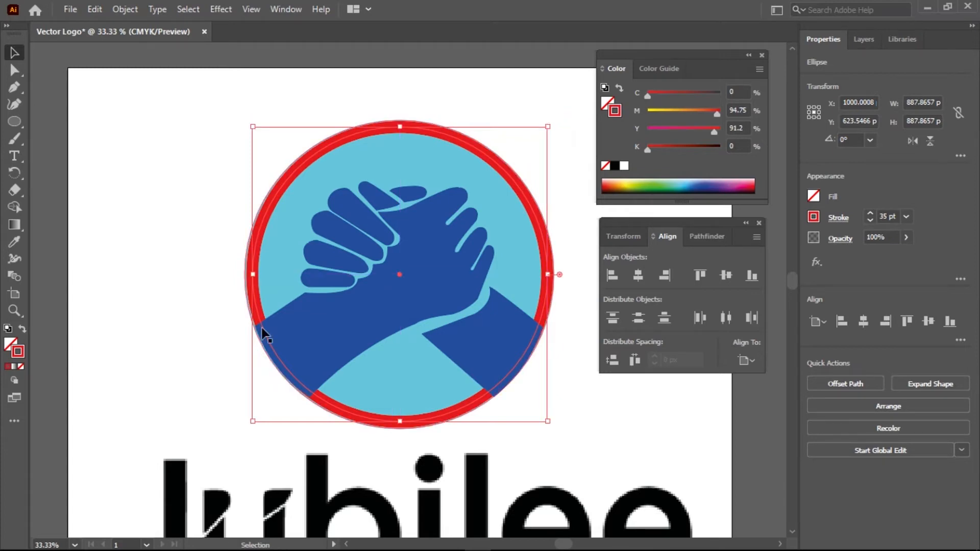
{"action": "scroll", "coordinate": [218, 327], "scroll_direction": "up", "scroll_amount": 4}
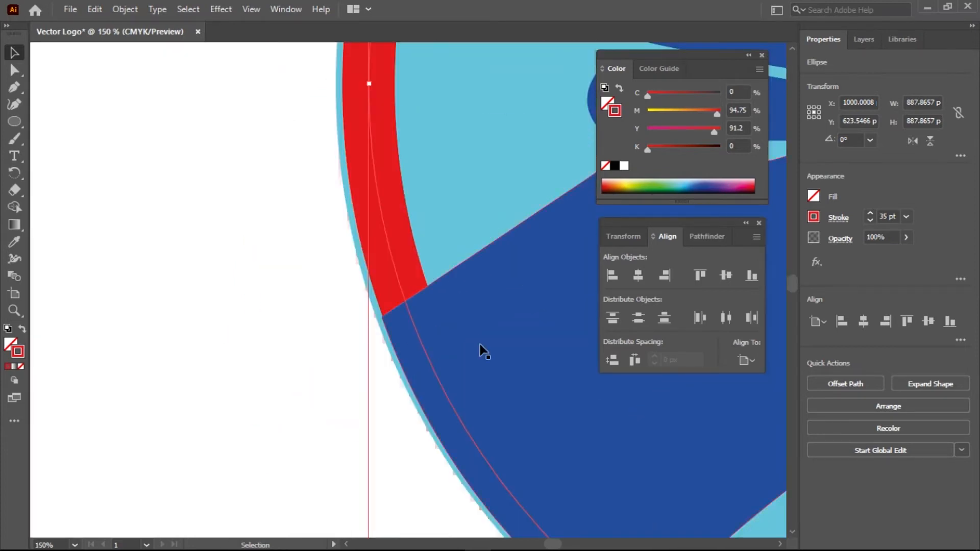
{"action": "scroll", "coordinate": [420, 176], "scroll_direction": "down", "scroll_amount": 5}
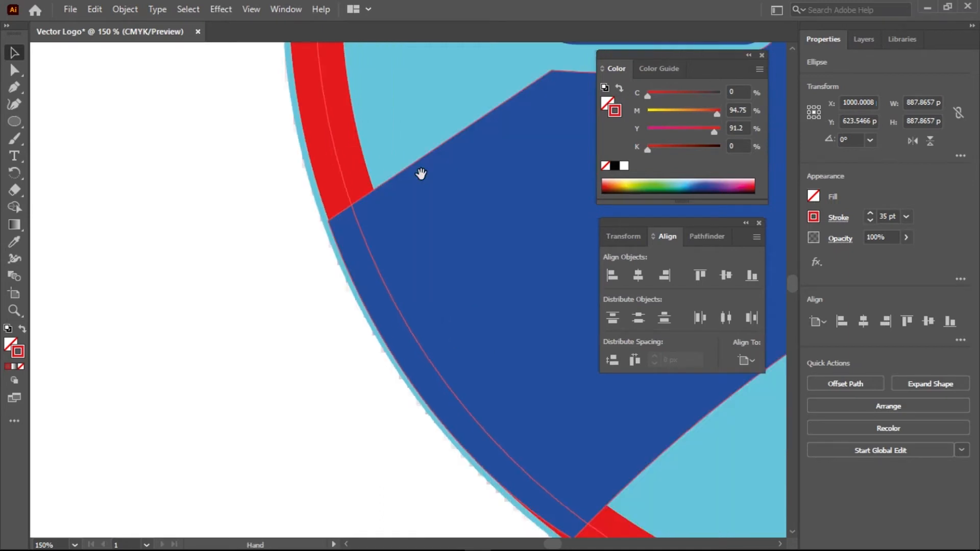
{"action": "key", "text": "space"}
{"action": "scroll", "coordinate": [394, 194], "scroll_direction": "down", "scroll_amount": 3}
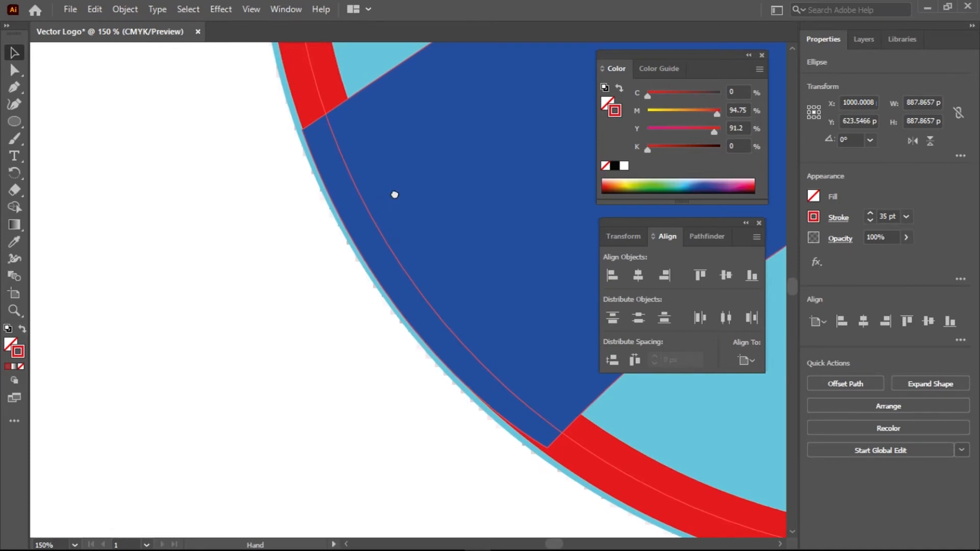
{"action": "scroll", "coordinate": [395, 176], "scroll_direction": "down", "scroll_amount": 3}
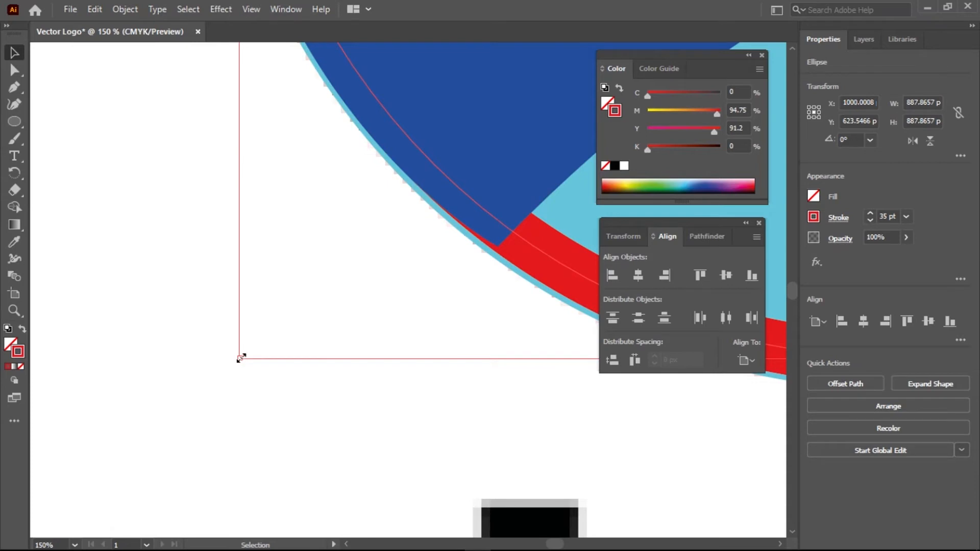
{"action": "mouse_move", "coordinate": [241, 360]}
{"action": "left_mouse_down"}
{"action": "mouse_move", "coordinate": [233, 367]}
{"action": "mouse_move", "coordinate": [239, 357]}
{"action": "left_mouse_up"}
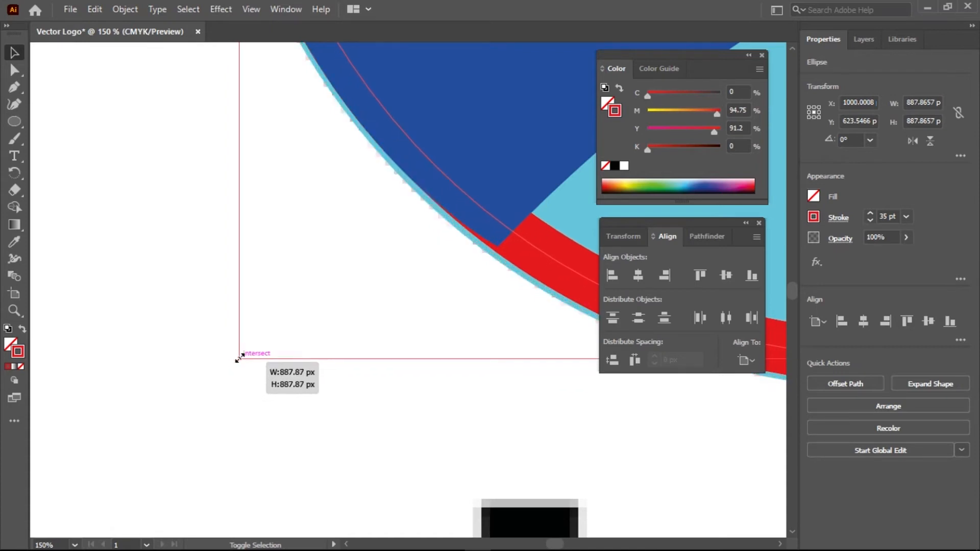
{"action": "key", "text": "space"}
{"action": "left_click_drag", "start_coordinate": [469, 211], "coordinate": [378, 447]}
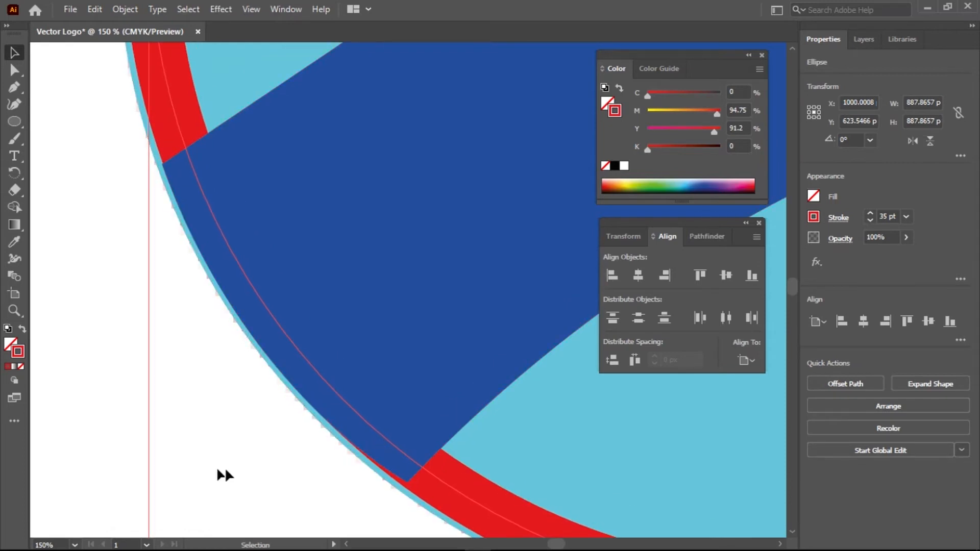
{"action": "left_click", "coordinate": [48, 403]}
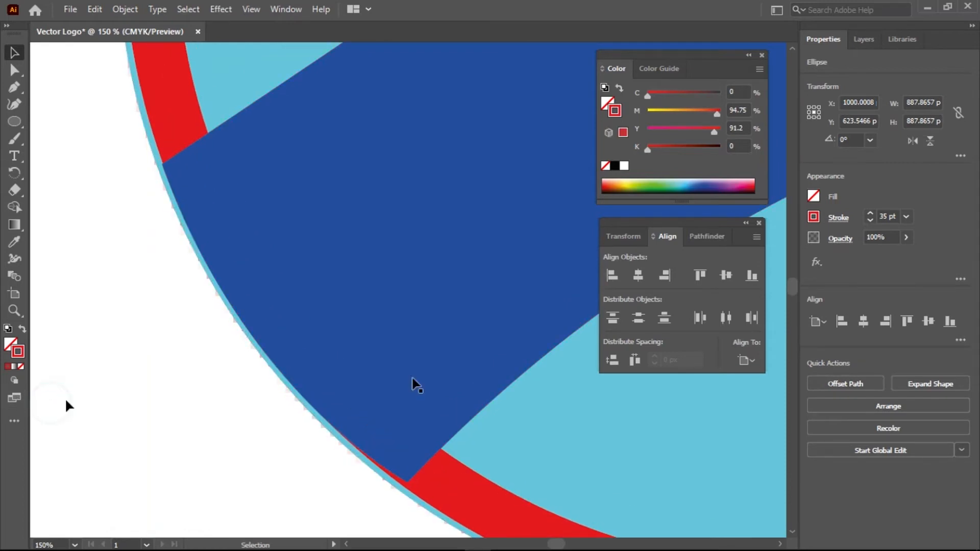
Pull the blue arm's bottom corner anchor a few pixels onto the ring edge
{"action": "left_click", "coordinate": [441, 360]}
{"action": "left_click", "coordinate": [14, 70]}
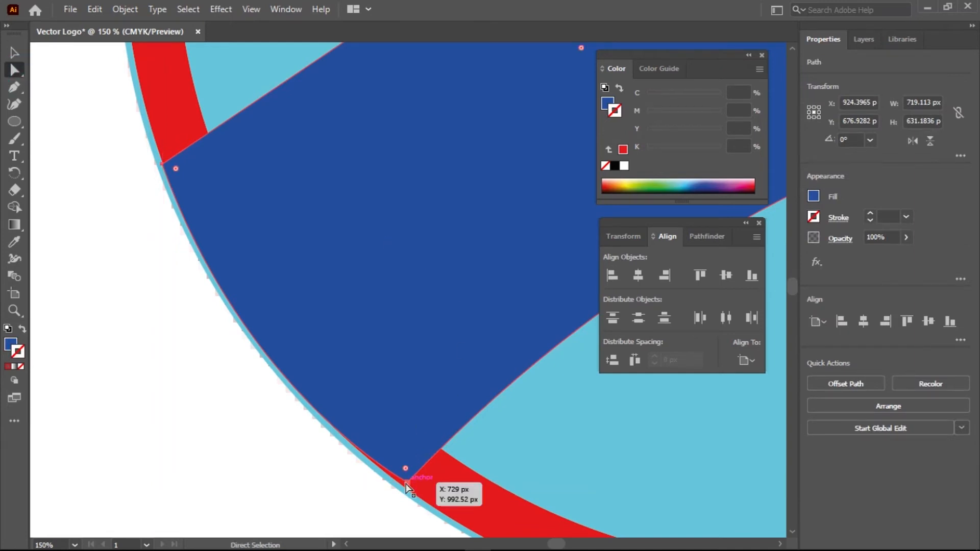
{"action": "left_click_drag", "start_coordinate": [408, 483], "coordinate": [403, 485]}
{"action": "left_click", "coordinate": [406, 485]}
{"action": "left_click_drag", "start_coordinate": [405, 487], "coordinate": [409, 490]}
Move the right arm's corner anchor onto the ring edge, undoing an accidental whole-path move
{"action": "scroll", "coordinate": [404, 490], "scroll_direction": "up", "scroll_amount": 5}
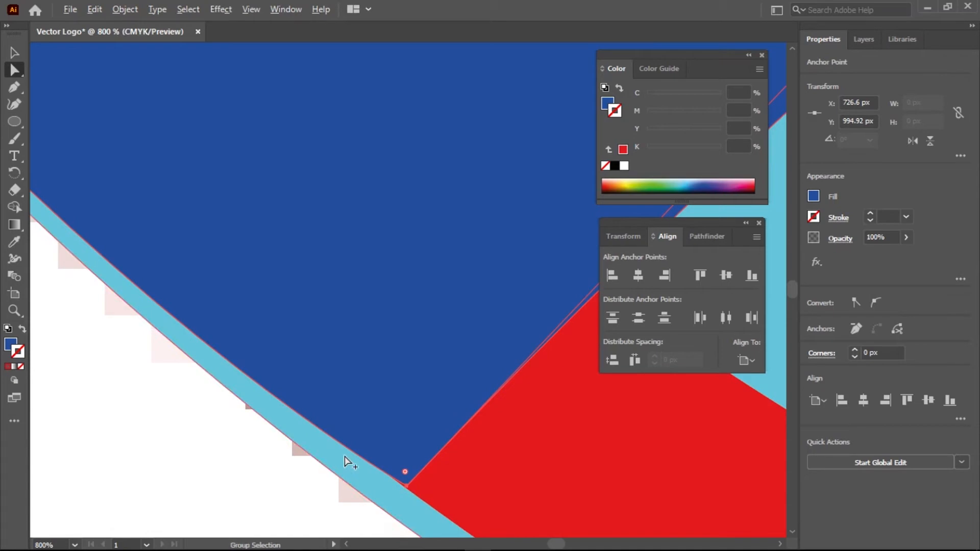
{"action": "scroll", "coordinate": [345, 462], "scroll_direction": "down", "scroll_amount": 5}
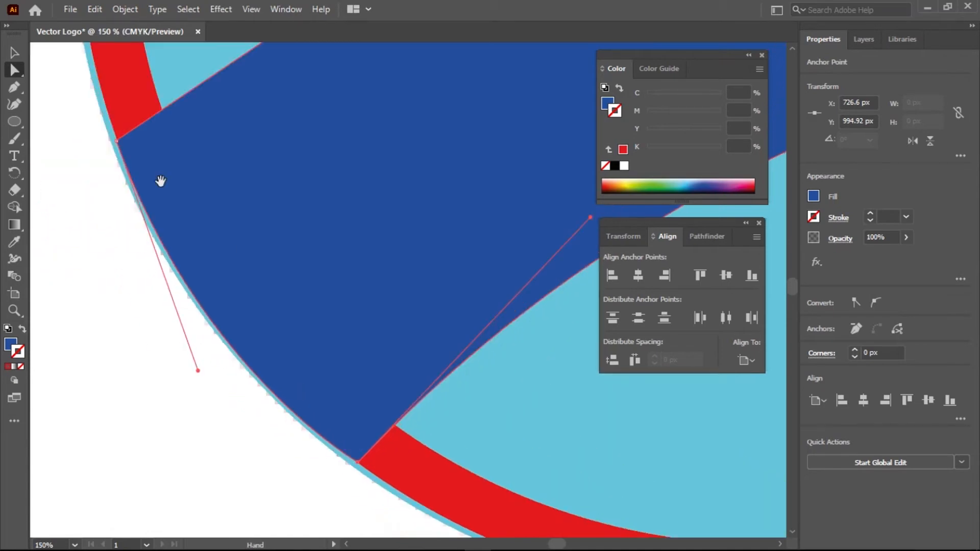
{"action": "scroll", "coordinate": [110, 149], "scroll_direction": "up", "scroll_amount": 3}
{"action": "scroll", "coordinate": [108, 156], "scroll_direction": "down", "scroll_amount": 4}
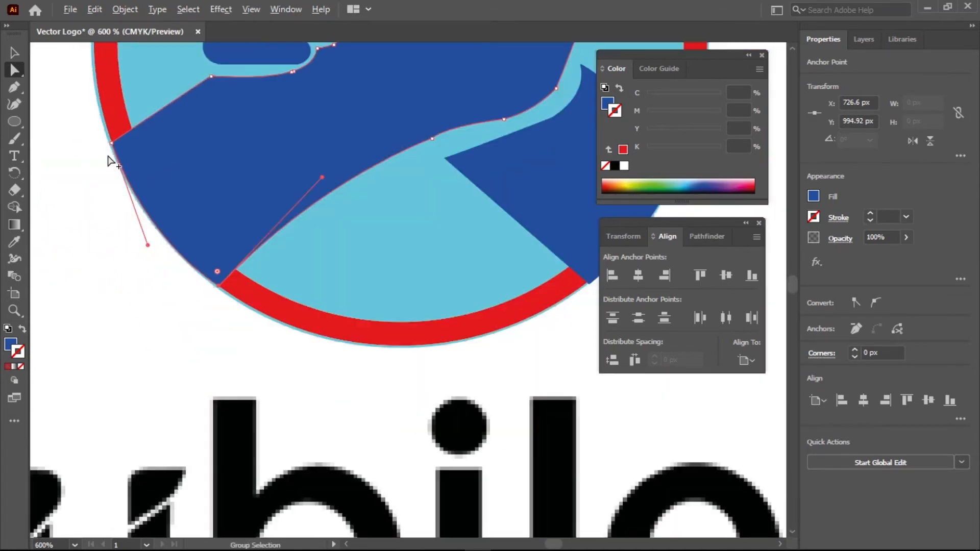
{"action": "scroll", "coordinate": [108, 162], "scroll_direction": "down", "scroll_amount": 4}
{"action": "scroll", "coordinate": [192, 174], "scroll_direction": "up", "scroll_amount": 5}
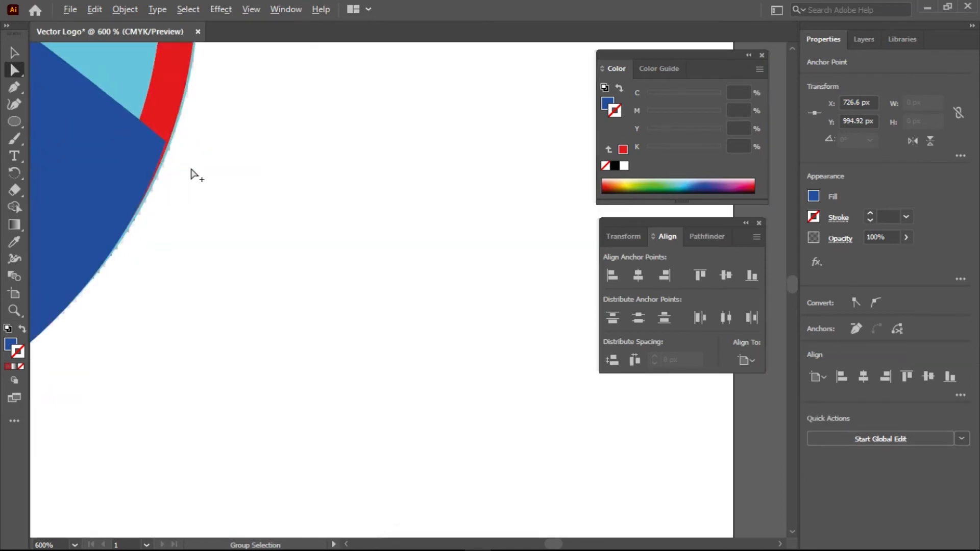
{"action": "scroll", "coordinate": [192, 174], "scroll_direction": "down", "scroll_amount": 4}
{"action": "left_click", "coordinate": [137, 135]}
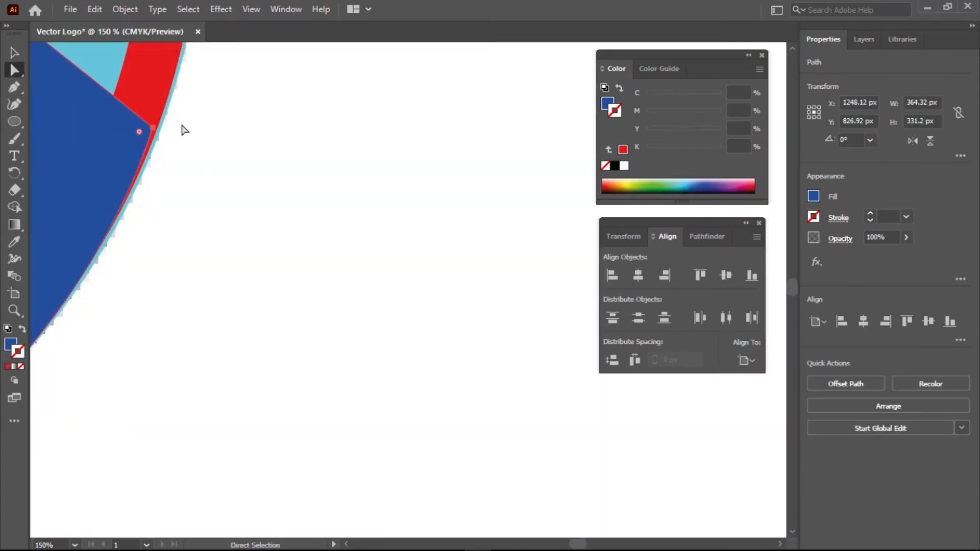
{"action": "left_click_drag", "start_coordinate": [153, 132], "coordinate": [158, 133]}
{"action": "key", "text": "ctrl+z"}
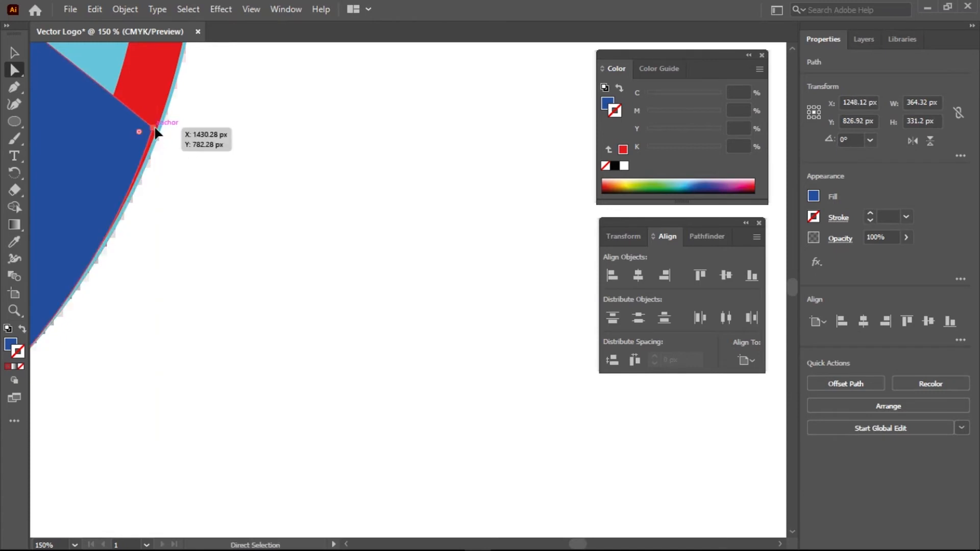
{"action": "left_click", "coordinate": [155, 133]}
{"action": "left_click_drag", "start_coordinate": [155, 132], "coordinate": [158, 134]}
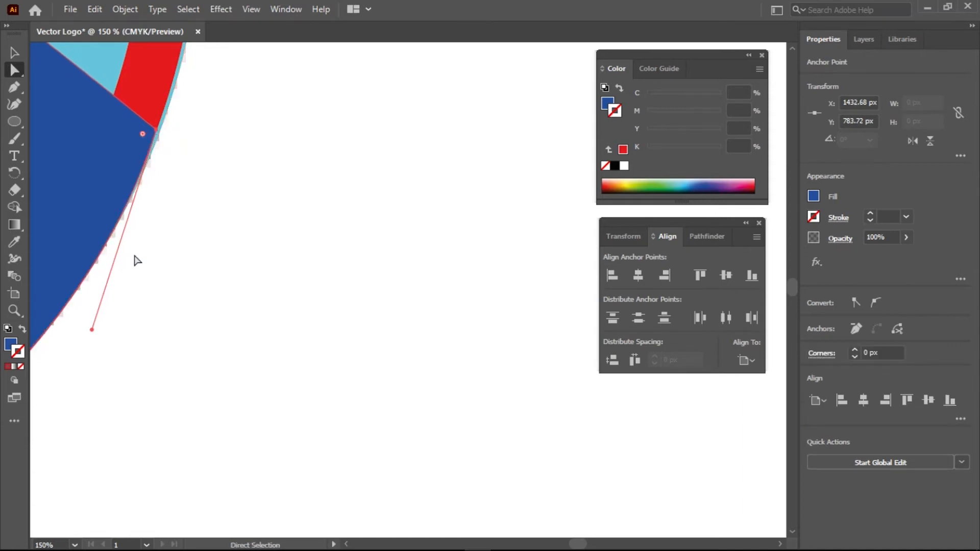
Pull the right arm's lower corner back to the red ring's inner edge, then deselect the path
{"action": "key", "text": "space"}
{"action": "left_click_drag", "start_coordinate": [343, 192], "coordinate": [389, 170]}
{"action": "left_click_drag", "start_coordinate": [225, 344], "coordinate": [219, 341]}
{"action": "key", "text": "space"}
{"action": "left_click_drag", "start_coordinate": [351, 149], "coordinate": [233, 306]}
{"action": "key", "text": "ctrl+z"}
{"action": "key", "text": "ctrl+shift+z"}
{"action": "left_click", "coordinate": [284, 383]}
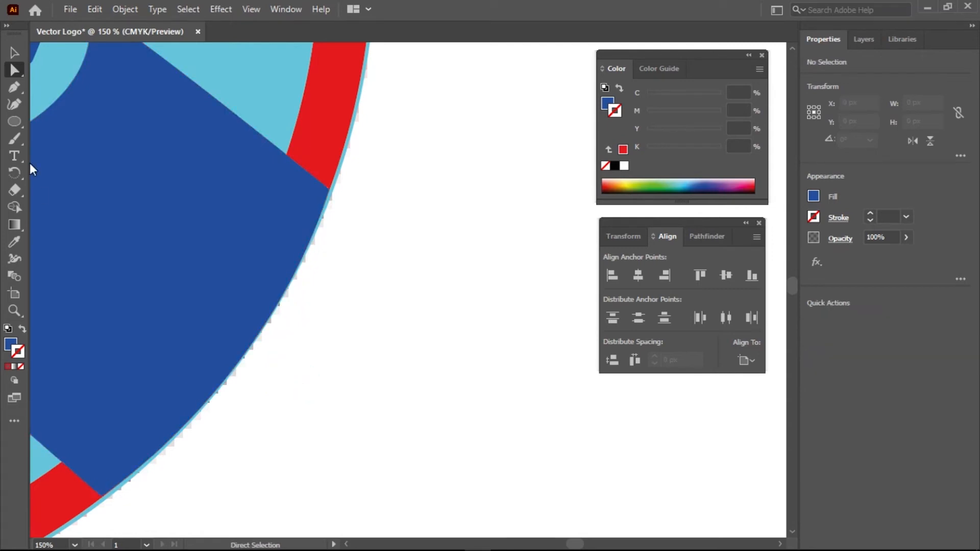
{"action": "left_click", "coordinate": [14, 54]}
{"action": "left_click", "coordinate": [348, 322]}
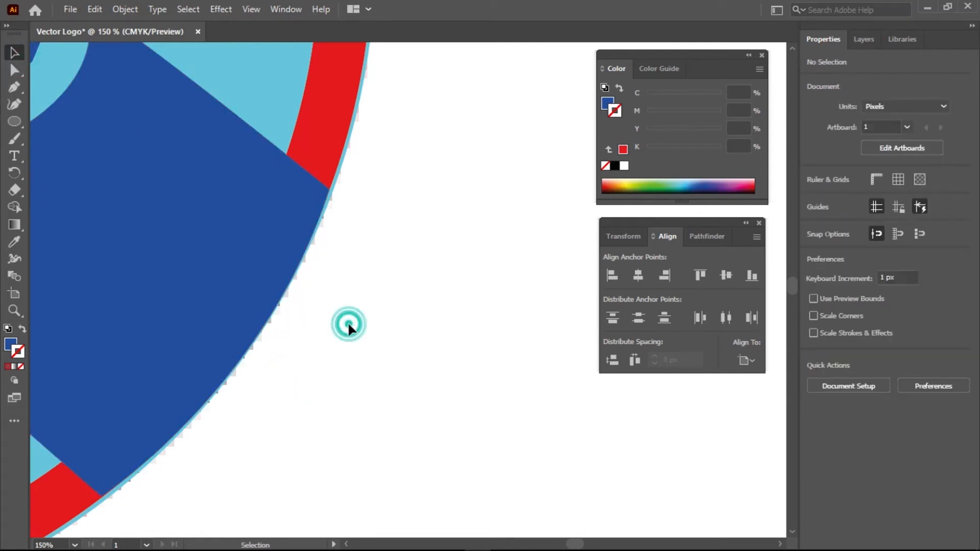
{"action": "scroll", "coordinate": [331, 328], "scroll_direction": "down", "scroll_amount": 5}
{"action": "key", "text": "space"}
{"action": "left_click_drag", "start_coordinate": [319, 390], "coordinate": [438, 302]}
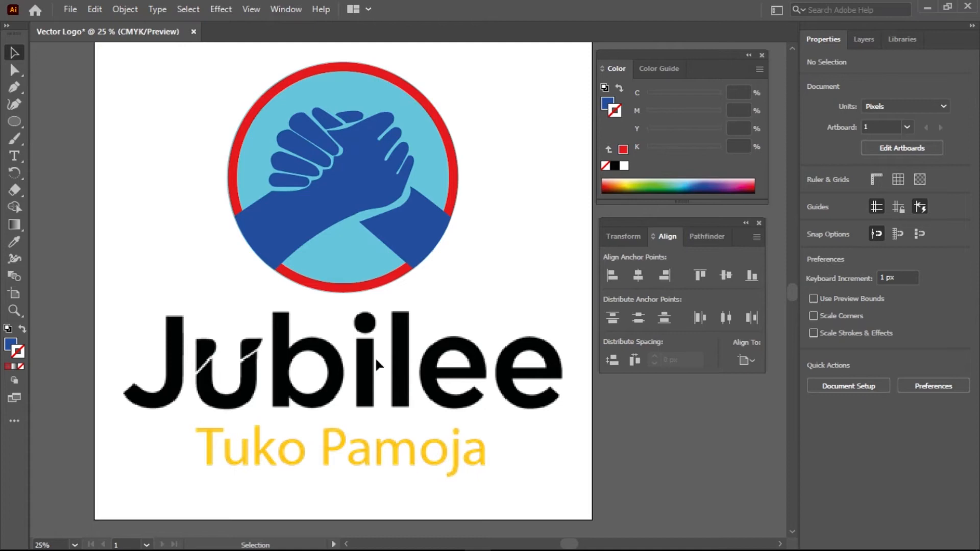
Create a new 'Jubilee' text object with the Type Tool at the letter J
{"action": "left_click_drag", "start_coordinate": [15, 156], "coordinate": [53, 160]}
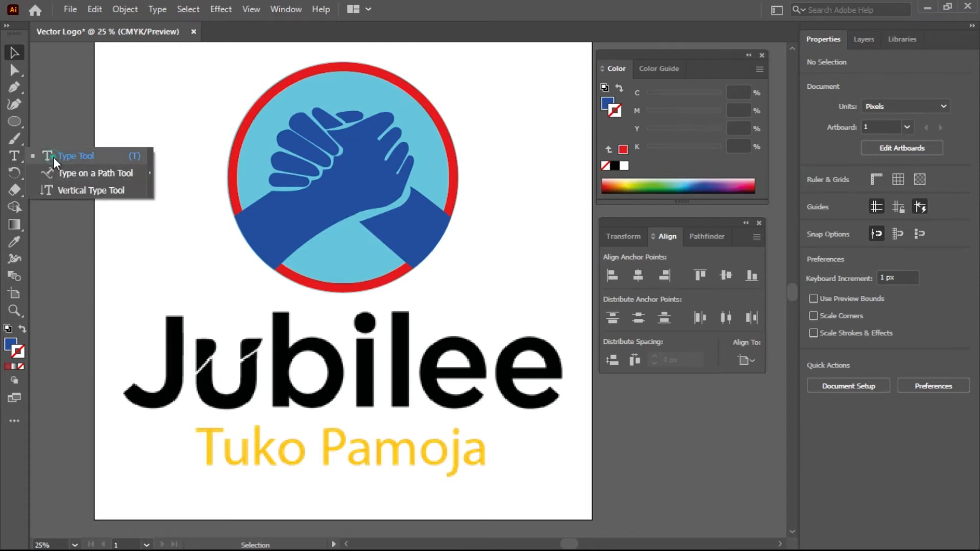
{"action": "left_click", "coordinate": [164, 360]}
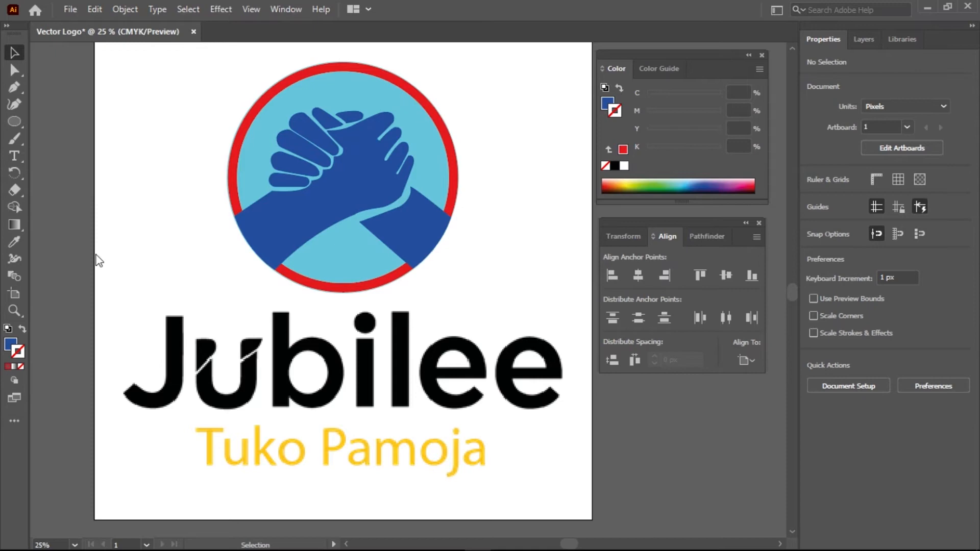
{"action": "left_click", "coordinate": [14, 156]}
{"action": "left_click", "coordinate": [167, 357]}
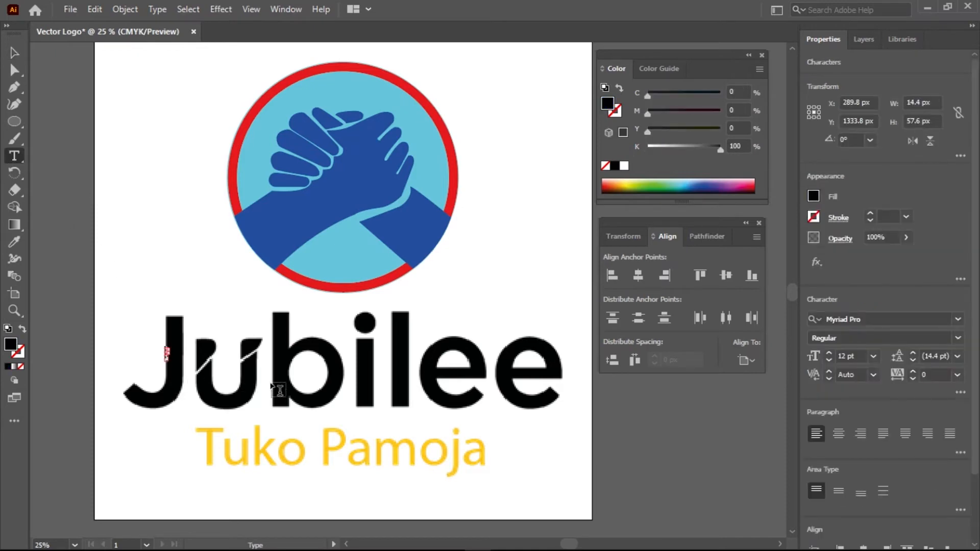
{"action": "left_click", "coordinate": [14, 52]}
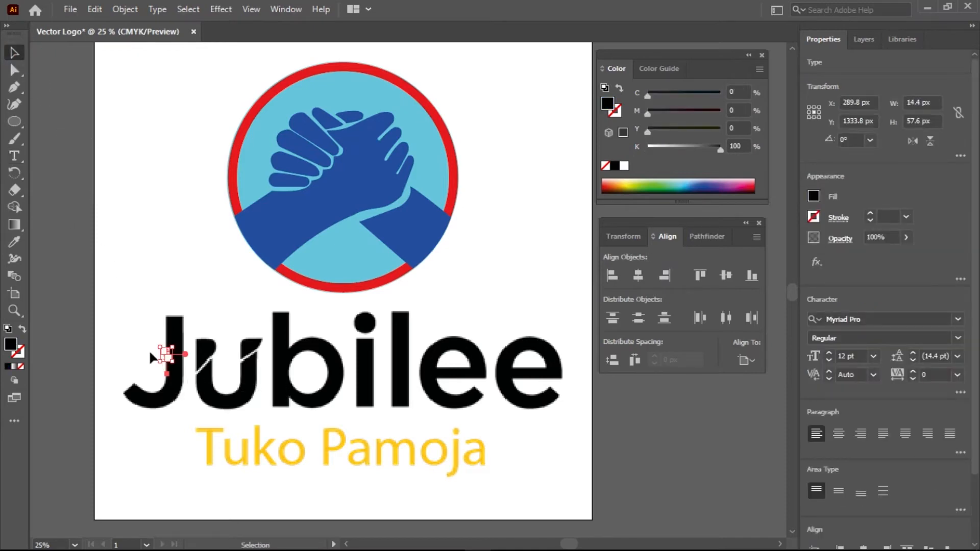
{"action": "left_click", "coordinate": [146, 334]}
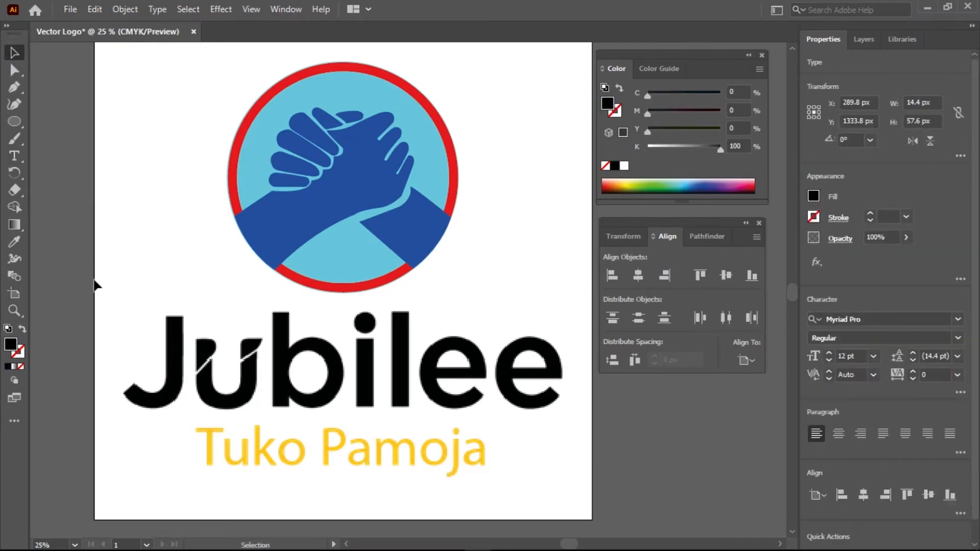
{"action": "left_click", "coordinate": [15, 157]}
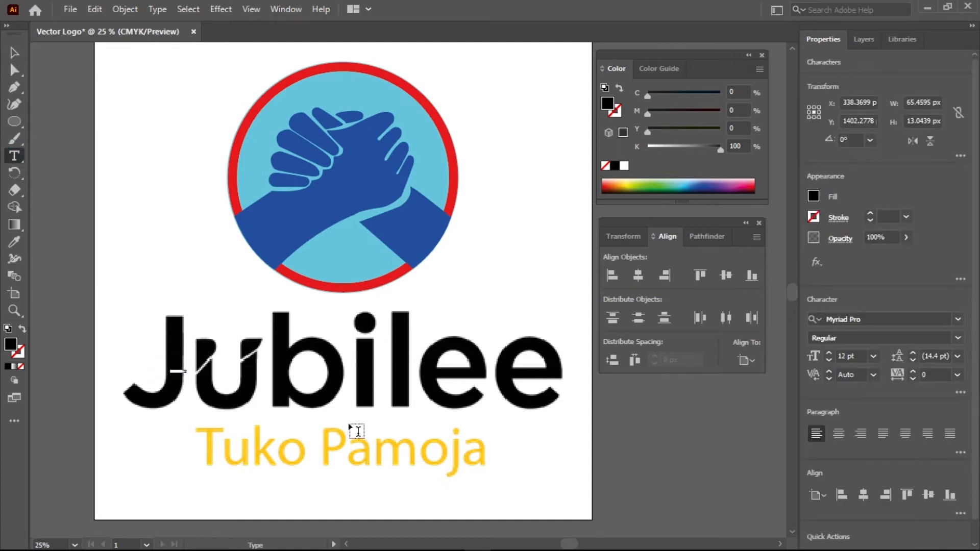
{"action": "key", "text": "BackSpace"}
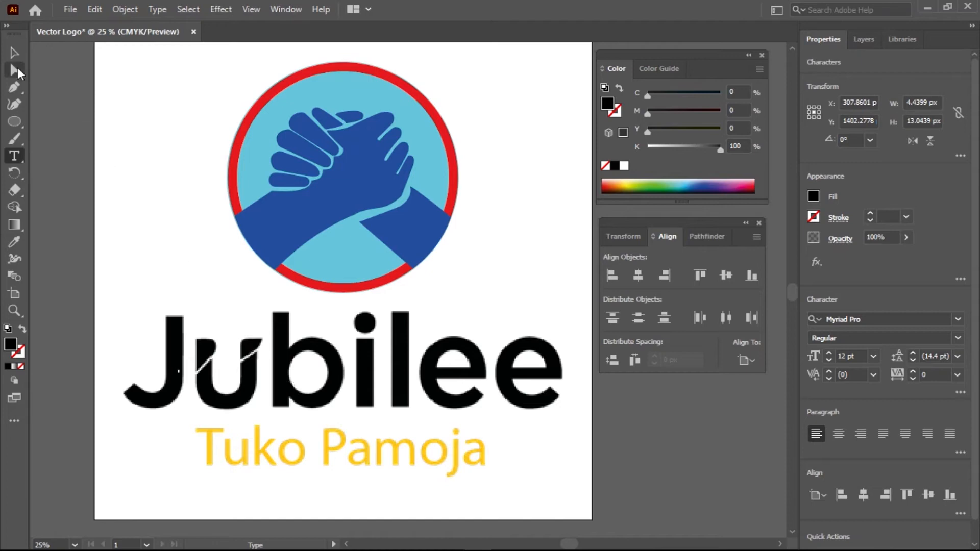
{"action": "left_click", "coordinate": [14, 53]}
Scale the Jubilee text to about 581.53 pt and align it over the traced wordmark
{"action": "left_click_drag", "start_coordinate": [176, 364], "coordinate": [324, 392]}
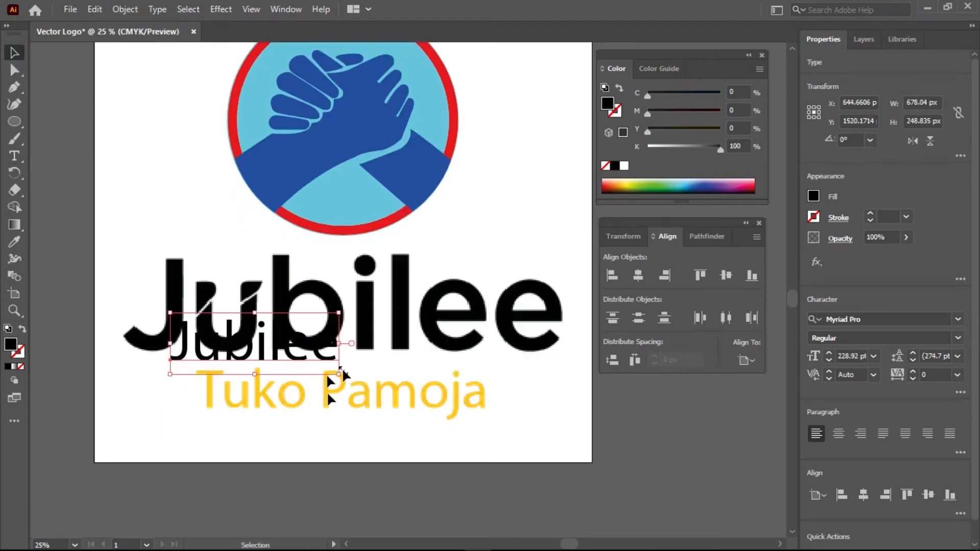
{"action": "left_click_drag", "start_coordinate": [259, 346], "coordinate": [230, 279]}
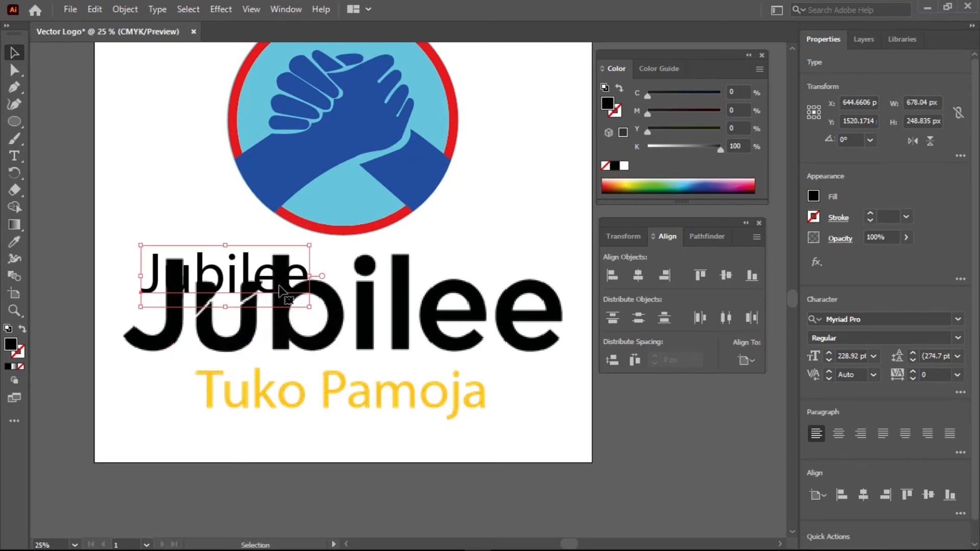
{"action": "left_click_drag", "start_coordinate": [309, 307], "coordinate": [564, 387]}
{"action": "mouse_move", "coordinate": [388, 347]}
{"action": "left_mouse_down"}
{"action": "mouse_move", "coordinate": [381, 324]}
{"action": "mouse_move", "coordinate": [389, 341]}
{"action": "left_mouse_up"}
{"action": "left_click_drag", "start_coordinate": [535, 385], "coordinate": [593, 399]}
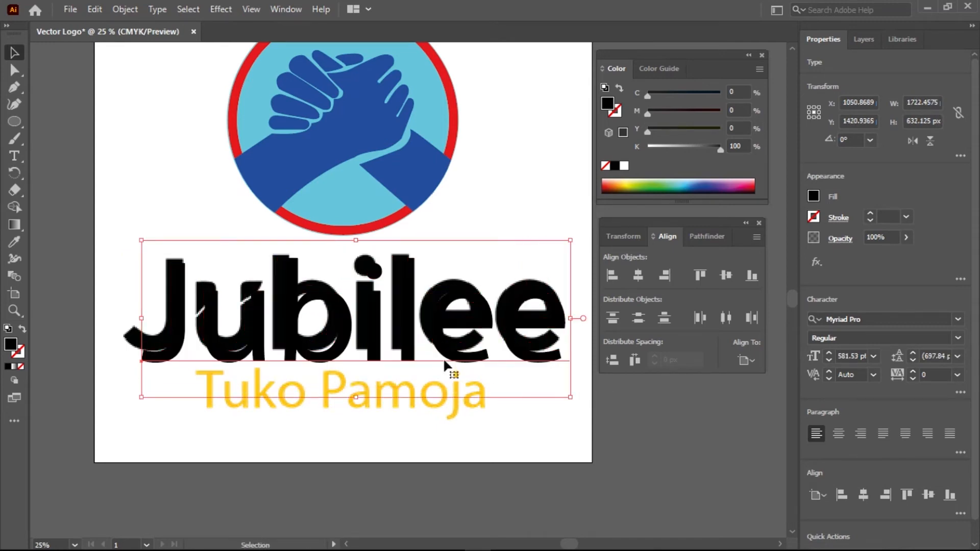
{"action": "left_click_drag", "start_coordinate": [411, 343], "coordinate": [418, 329]}
Alt-drag a copy of Jubilee below the logo and retype it as 'Tuko Pamoja'
{"action": "scroll", "coordinate": [356, 345], "scroll_direction": "down", "scroll_amount": 1}
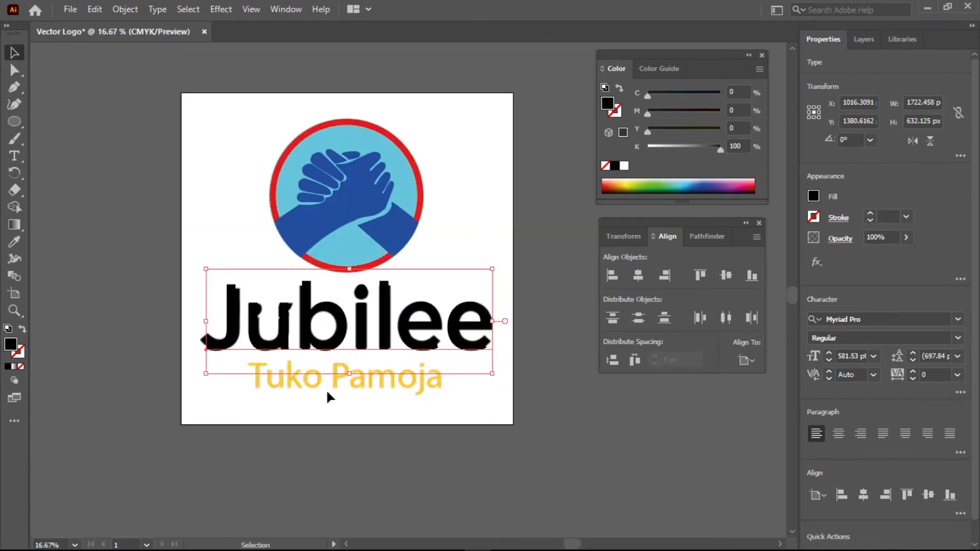
{"action": "left_click", "coordinate": [380, 410]}
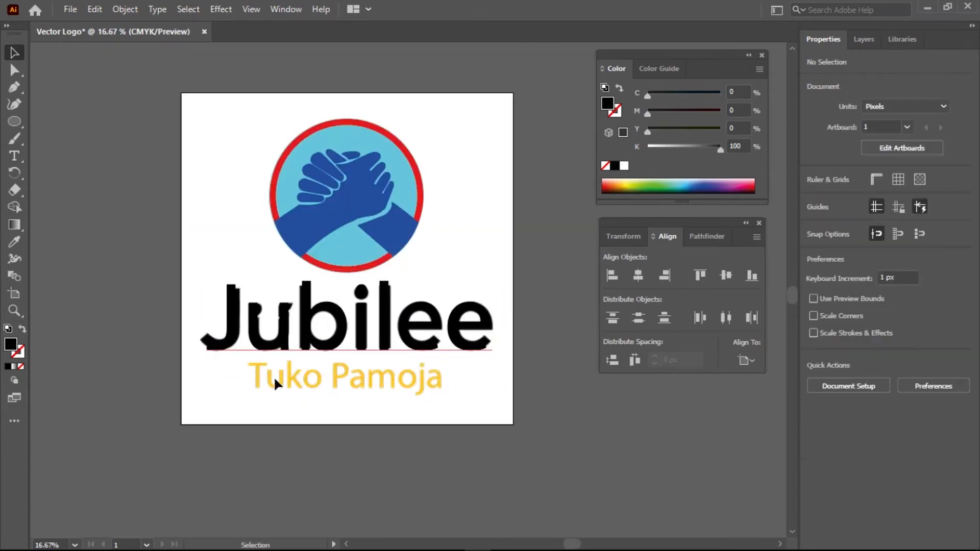
{"action": "scroll", "coordinate": [344, 368], "scroll_direction": "down", "scroll_amount": 1}
{"action": "left_click", "coordinate": [357, 349]}
{"action": "left_click_drag", "start_coordinate": [356, 360], "coordinate": [357, 436]}
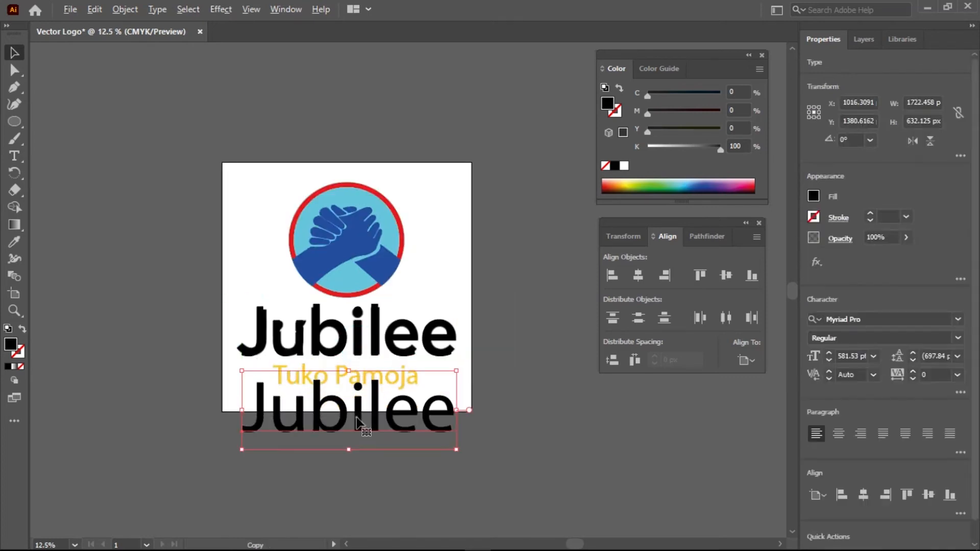
{"action": "double_click", "coordinate": [355, 415]}
{"action": "double_click", "coordinate": [355, 416]}
{"action": "type", "text": "T"}
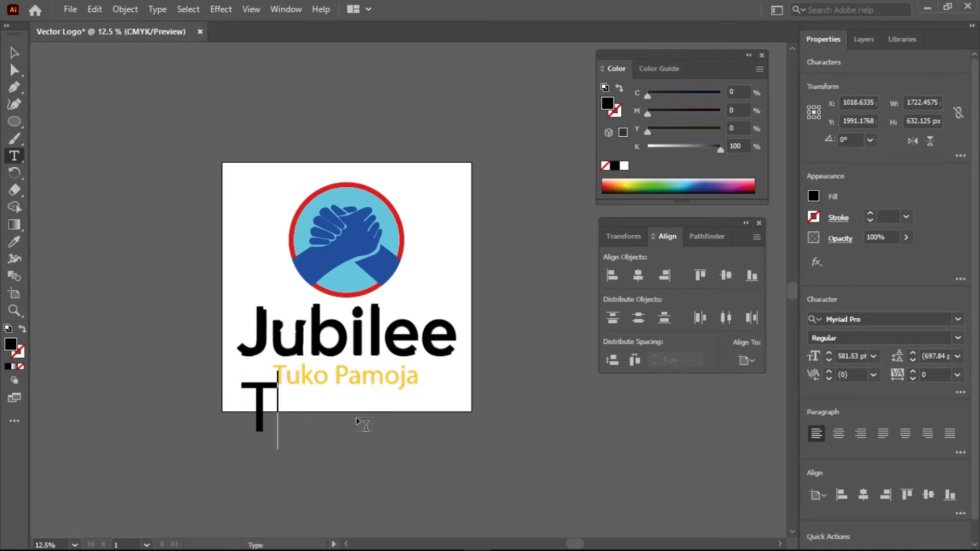
{"action": "type", "text": "uko Pamoja"}
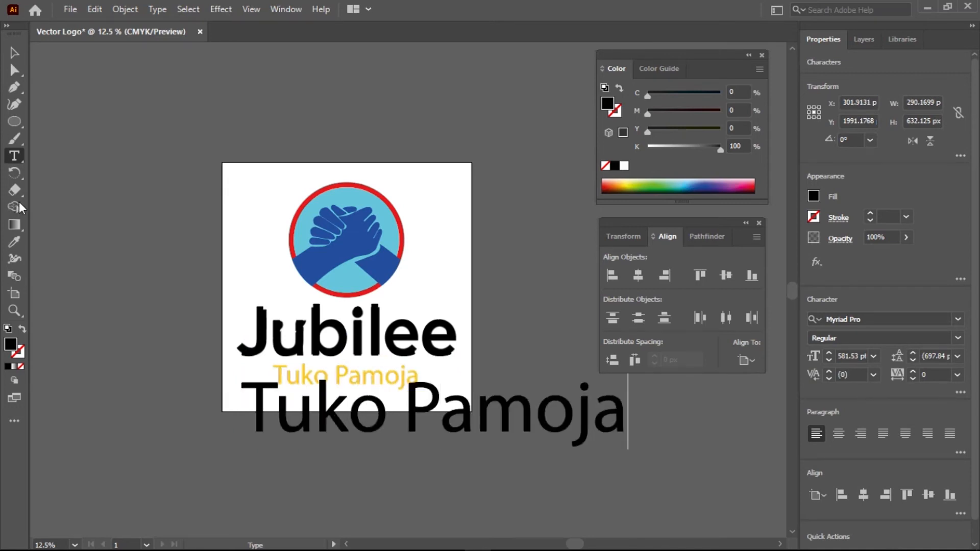
{"action": "left_click", "coordinate": [15, 52]}
Shrink Tuko Pamoja to about 224.83 pt and nudge it onto the yellow tagline
{"action": "left_click_drag", "start_coordinate": [630, 442], "coordinate": [432, 391]}
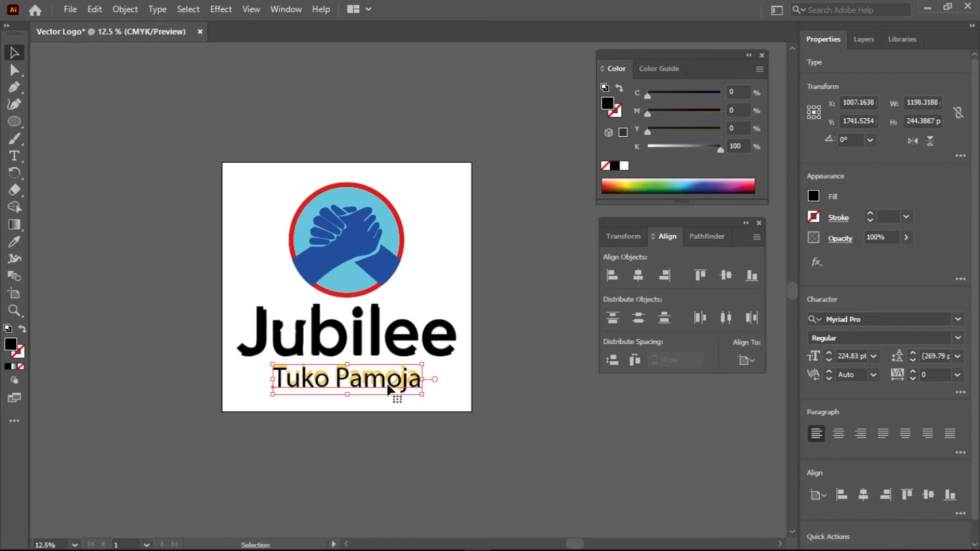
{"action": "key", "text": "Up"}
{"action": "key", "text": "Up"}
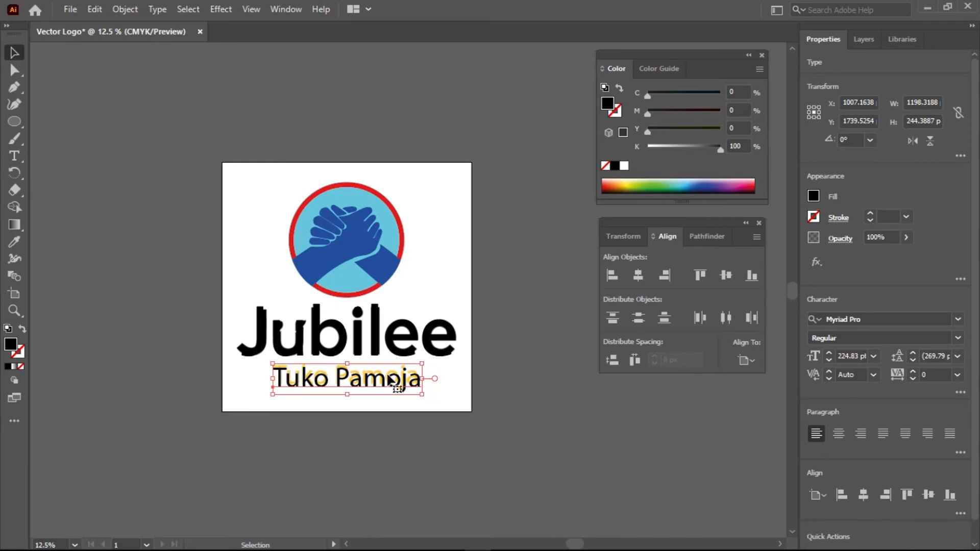
{"action": "key", "text": "Up"}
{"action": "key", "text": "Left"}
{"action": "left_click", "coordinate": [508, 418]}
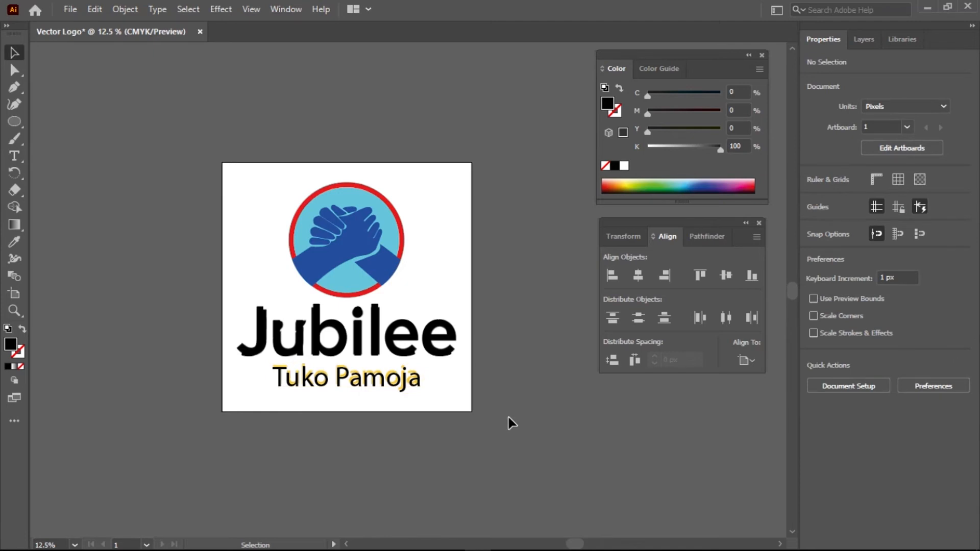
Unlock Layer 1 and drag the reference logo image off the artboard to the left
{"action": "left_click", "coordinate": [864, 39]}
{"action": "left_click", "coordinate": [827, 78]}
{"action": "left_click", "coordinate": [267, 279]}
{"action": "left_click_drag", "start_coordinate": [266, 278], "coordinate": [41, 270]}
{"action": "left_click_drag", "start_coordinate": [204, 293], "coordinate": [430, 301]}
{"action": "left_click_drag", "start_coordinate": [385, 261], "coordinate": [366, 276]}
{"action": "left_click_drag", "start_coordinate": [486, 273], "coordinate": [310, 238]}
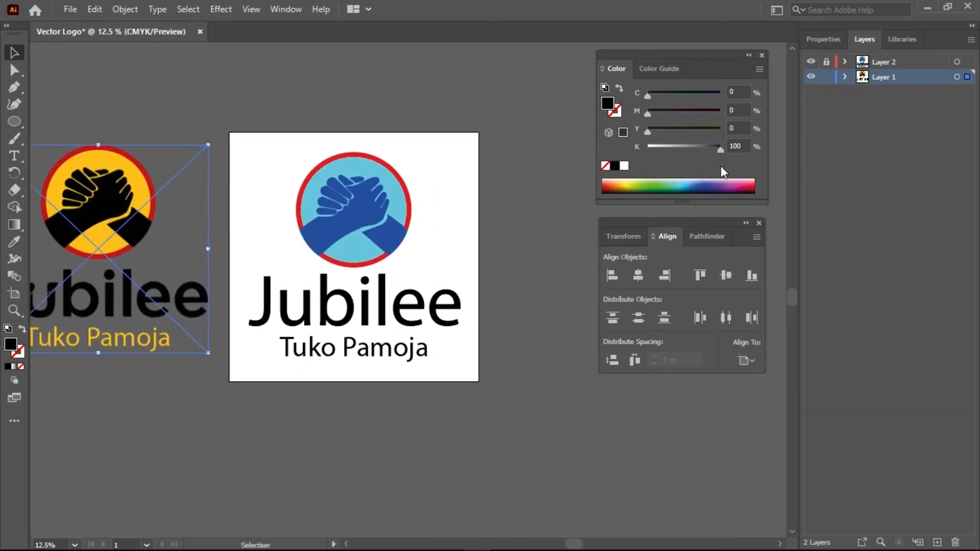
Relock Layer 1, unlock Layer 2, and recentre the view on the artboard
{"action": "left_click", "coordinate": [826, 77]}
{"action": "left_click", "coordinate": [826, 61]}
{"action": "left_click_drag", "start_coordinate": [168, 272], "coordinate": [247, 262]}
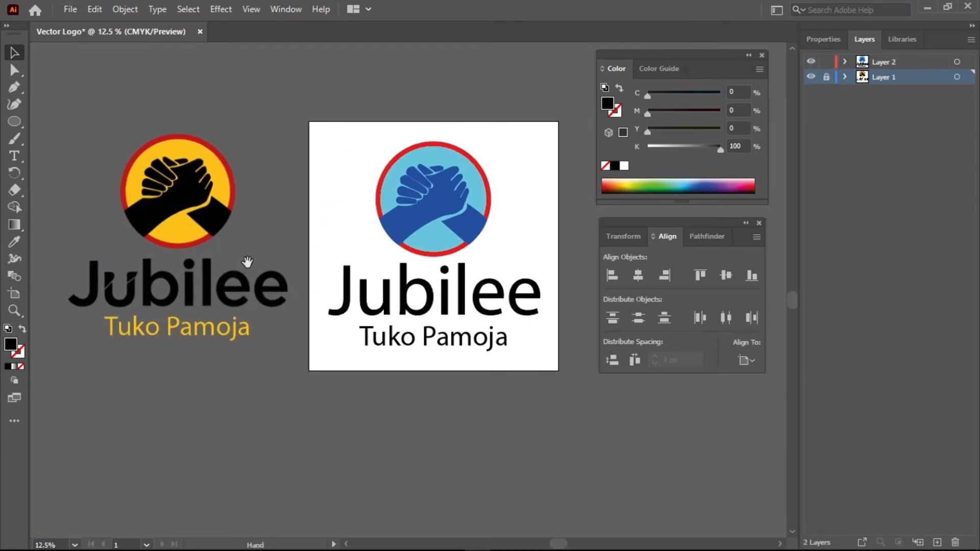
{"action": "left_click", "coordinate": [406, 227]}
Fill the selected hand shapes, including top fingers and right wrist, with black 000000
{"action": "scroll", "coordinate": [414, 215], "scroll_direction": "up", "scroll_amount": 3}
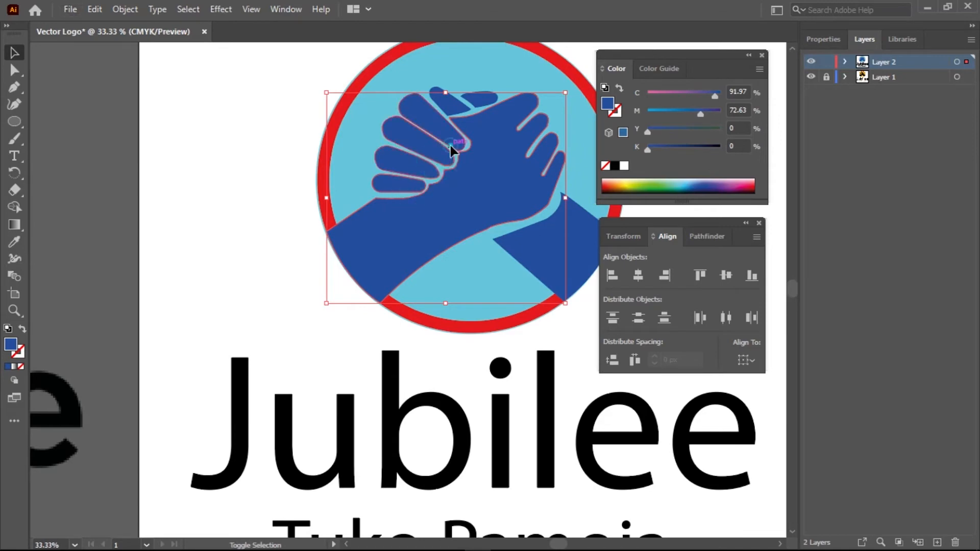
{"action": "left_click", "coordinate": [458, 114], "text": "shift"}
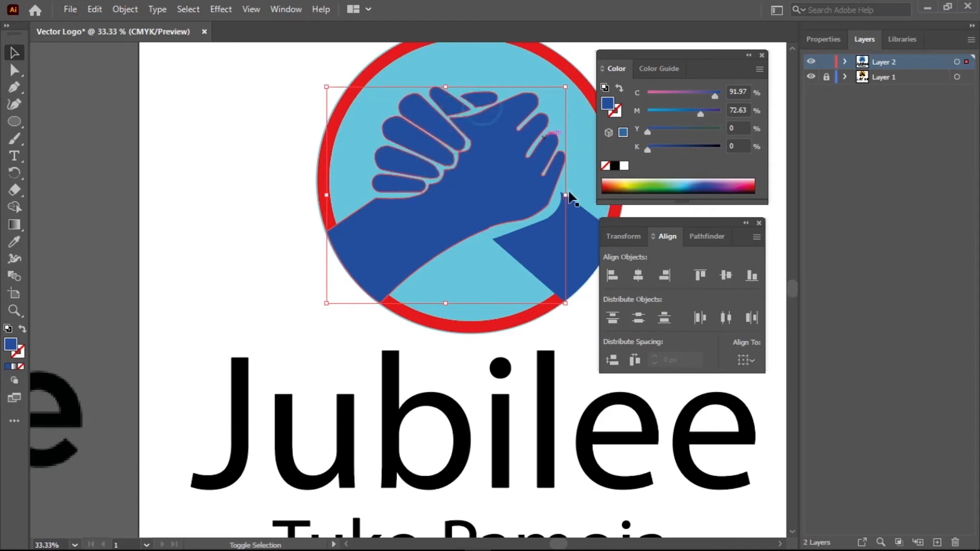
{"action": "left_click", "coordinate": [529, 271], "text": "shift"}
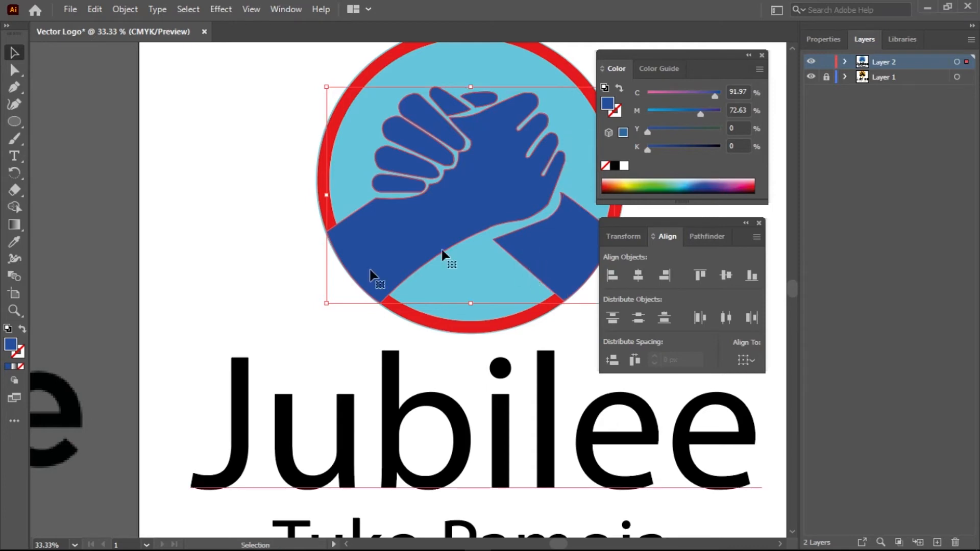
{"action": "double_click", "coordinate": [10, 346]}
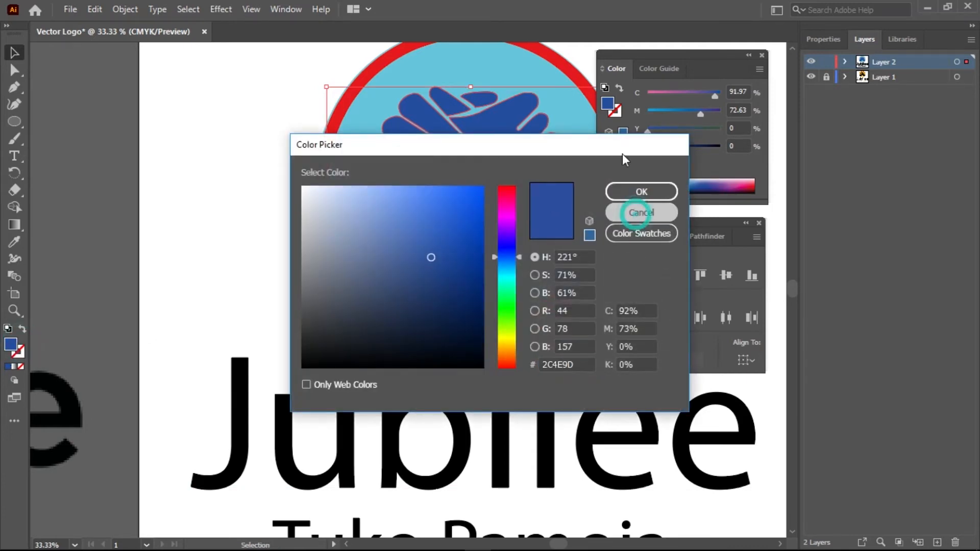
{"action": "left_click", "coordinate": [641, 212]}
{"action": "double_click", "coordinate": [607, 103]}
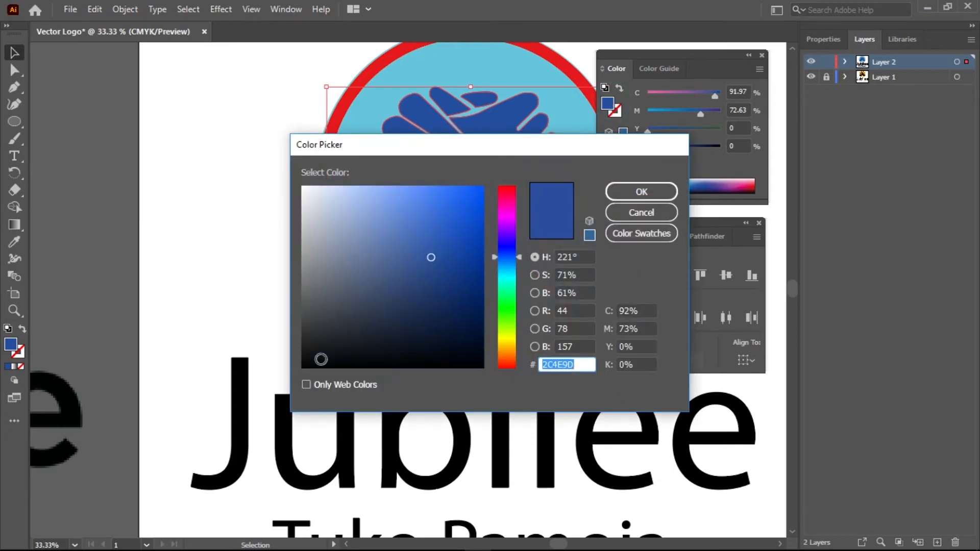
{"action": "left_click_drag", "start_coordinate": [321, 354], "coordinate": [302, 368]}
{"action": "left_click", "coordinate": [642, 192]}
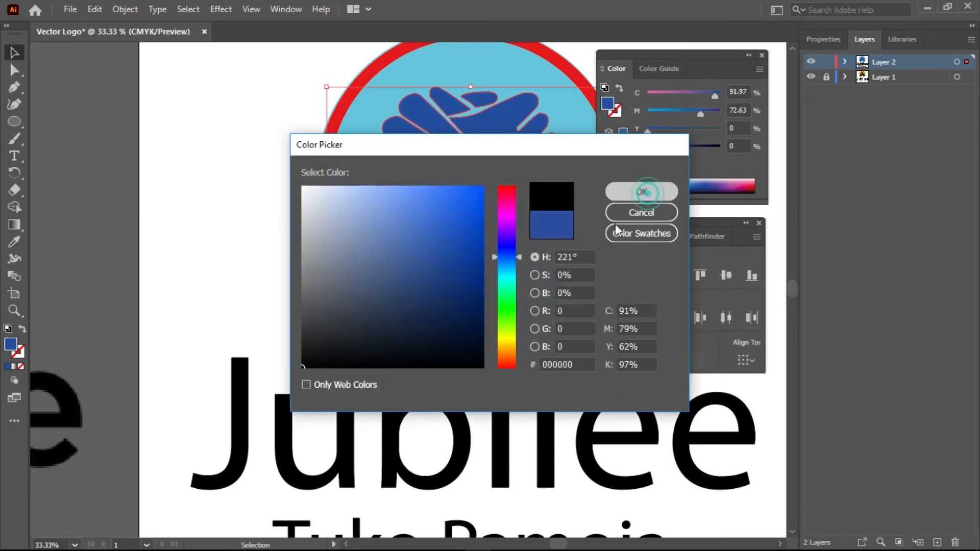
{"action": "left_click", "coordinate": [249, 252]}
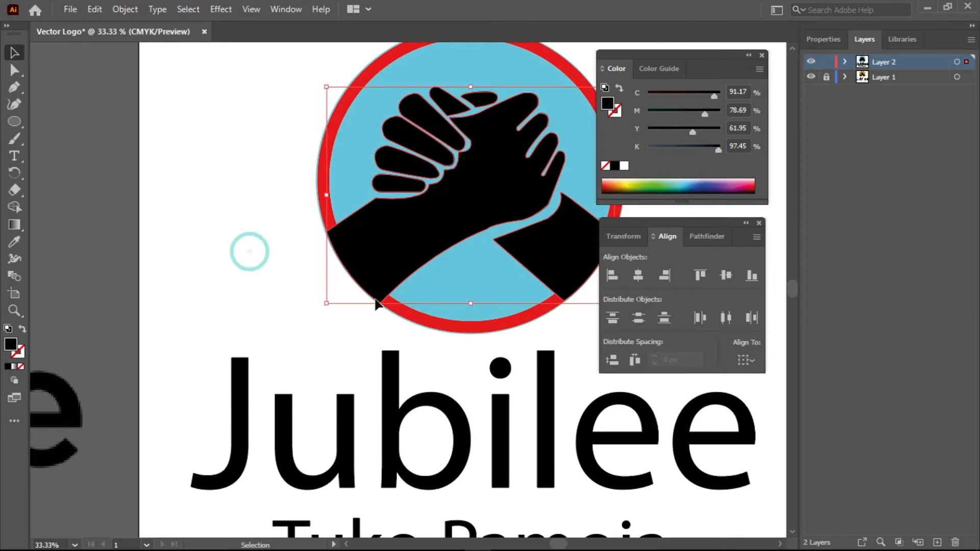
{"action": "scroll", "coordinate": [323, 238], "scroll_direction": "down", "scroll_amount": 1}
{"action": "scroll", "coordinate": [160, 321], "scroll_direction": "down", "scroll_amount": 1}
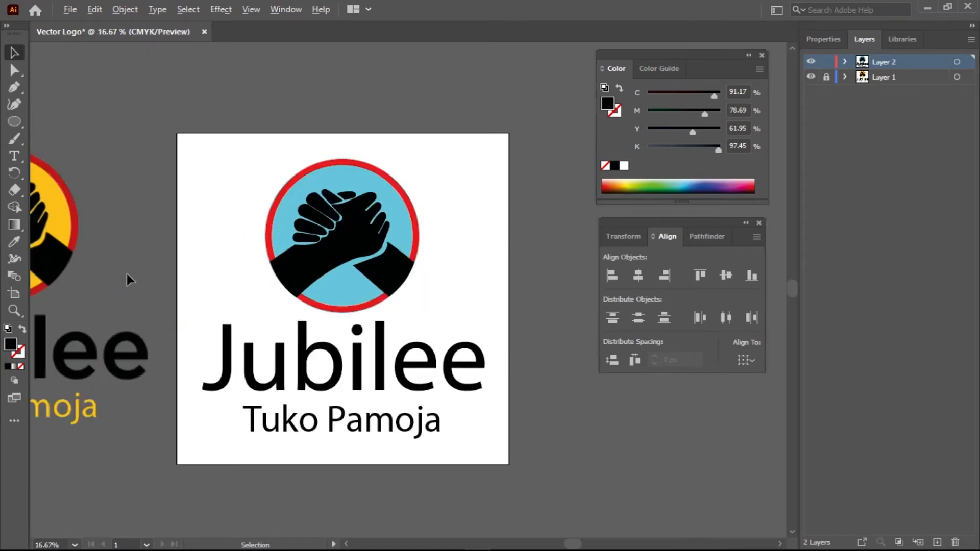
Select the light-blue emblem circle and slightly adjust its size
{"action": "left_click", "coordinate": [338, 187]}
{"action": "scroll", "coordinate": [398, 256], "scroll_direction": "up", "scroll_amount": 5}
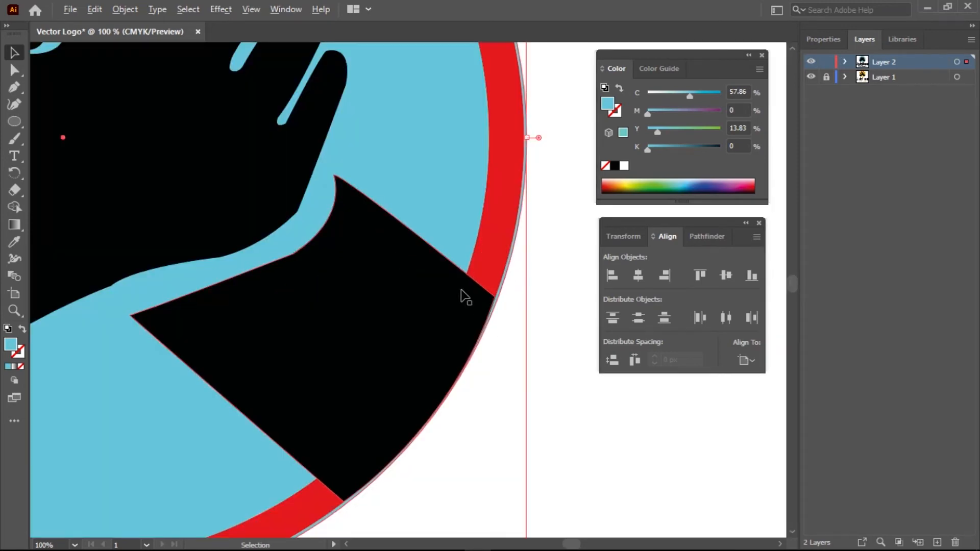
{"action": "scroll", "coordinate": [463, 295], "scroll_direction": "down", "scroll_amount": 2}
{"action": "scroll", "coordinate": [476, 339], "scroll_direction": "down", "scroll_amount": 1}
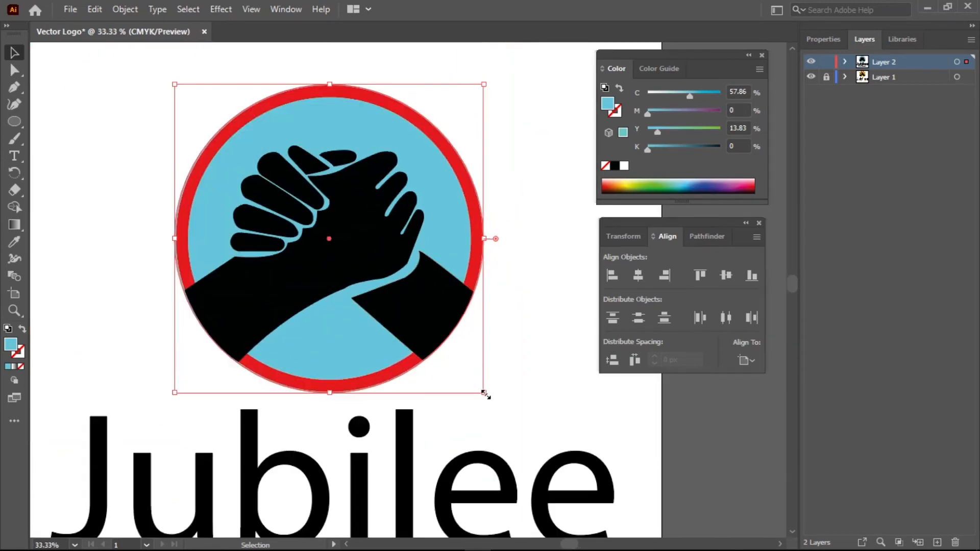
{"action": "left_click_drag", "start_coordinate": [485, 392], "coordinate": [477, 386]}
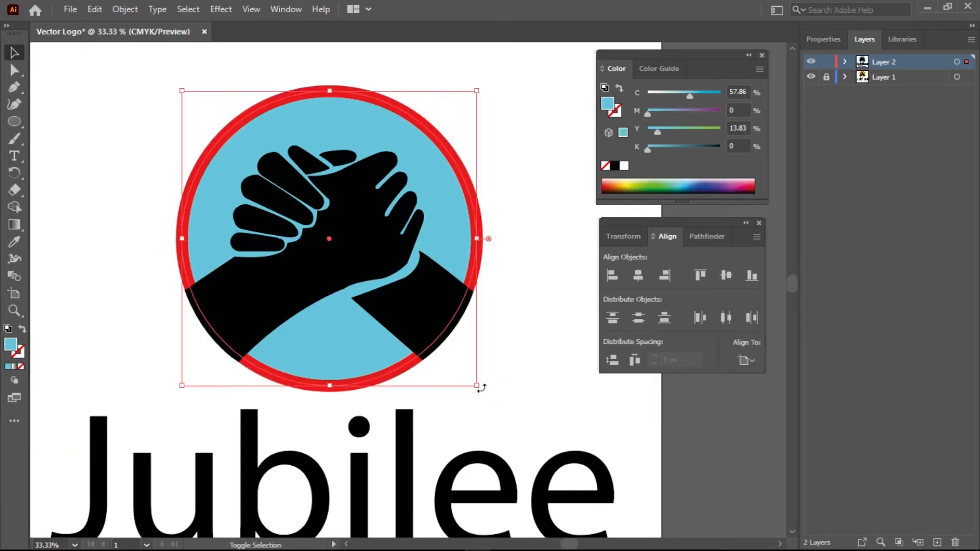
{"action": "scroll", "coordinate": [310, 227], "scroll_direction": "down", "scroll_amount": 1}
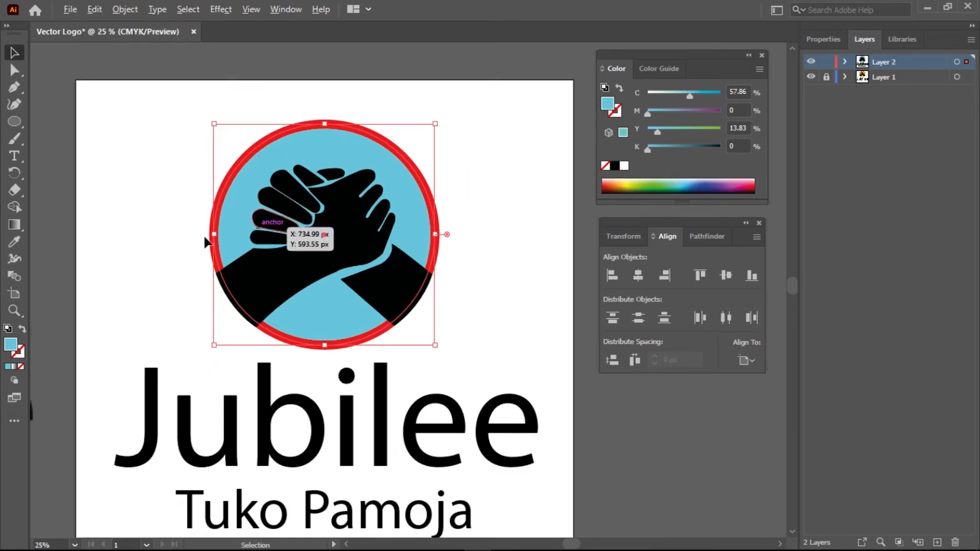
{"action": "scroll", "coordinate": [204, 237], "scroll_direction": "up", "scroll_amount": 6}
{"action": "scroll", "coordinate": [203, 233], "scroll_direction": "down", "scroll_amount": 4}
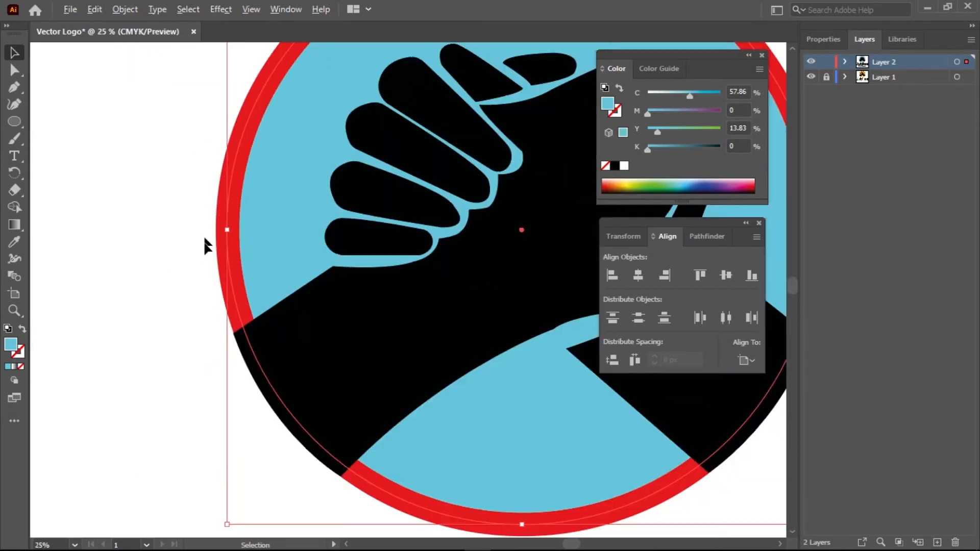
{"action": "scroll", "coordinate": [263, 277], "scroll_direction": "down", "scroll_amount": 1}
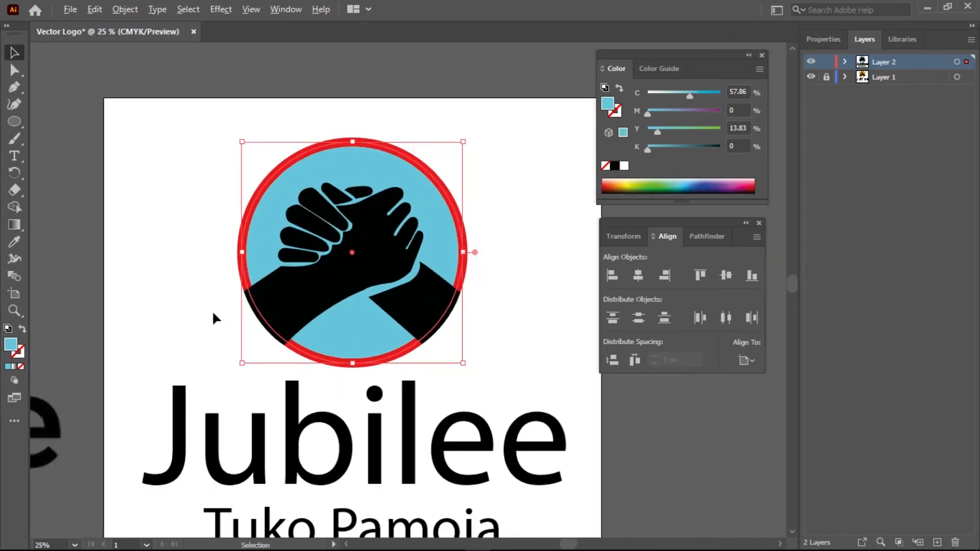
{"action": "scroll", "coordinate": [212, 311], "scroll_direction": "down", "scroll_amount": 1}
Eyedropper the reference logo's yellow onto the circle, then select the red ring
{"action": "left_click_drag", "start_coordinate": [164, 360], "coordinate": [345, 301]}
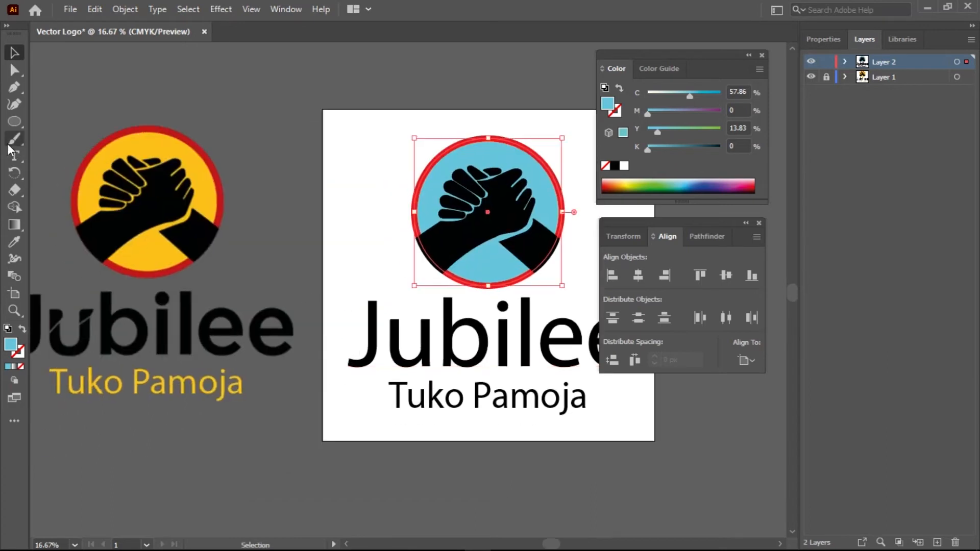
{"action": "left_click", "coordinate": [14, 242]}
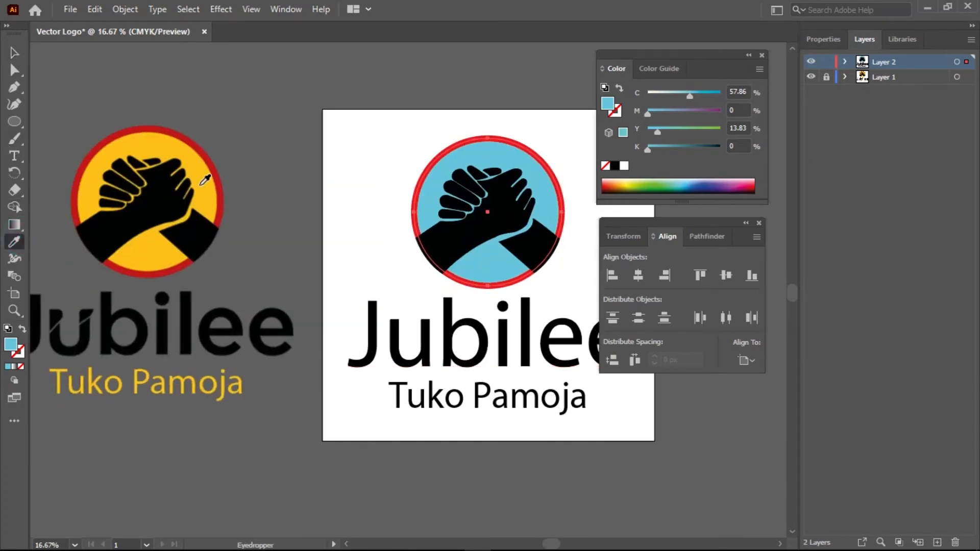
{"action": "left_click", "coordinate": [204, 178]}
{"action": "left_click", "coordinate": [15, 53]}
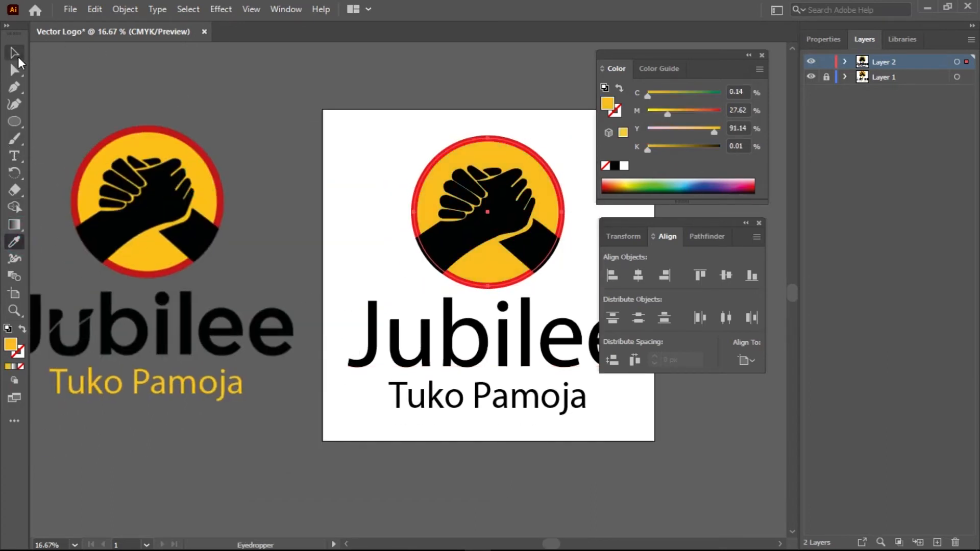
{"action": "left_click", "coordinate": [202, 128]}
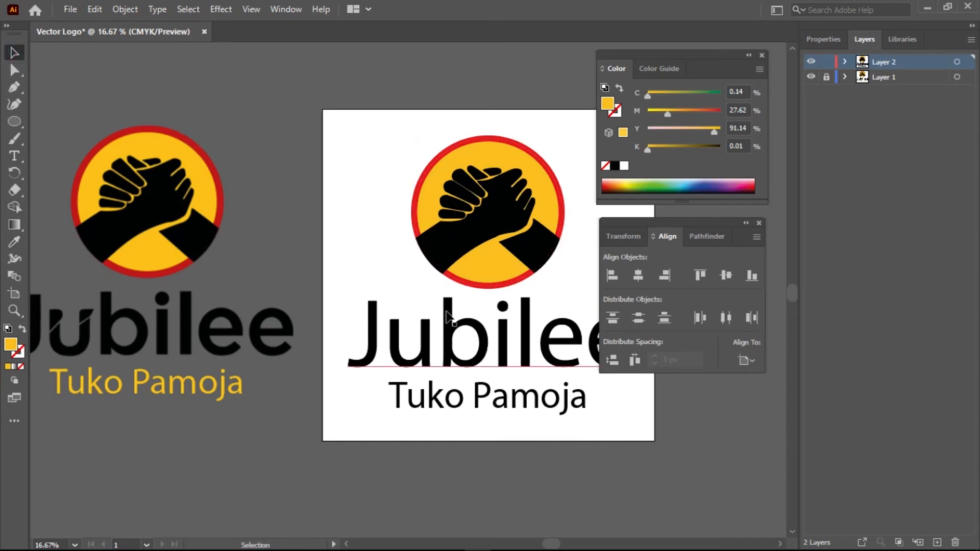
{"action": "left_click", "coordinate": [413, 222]}
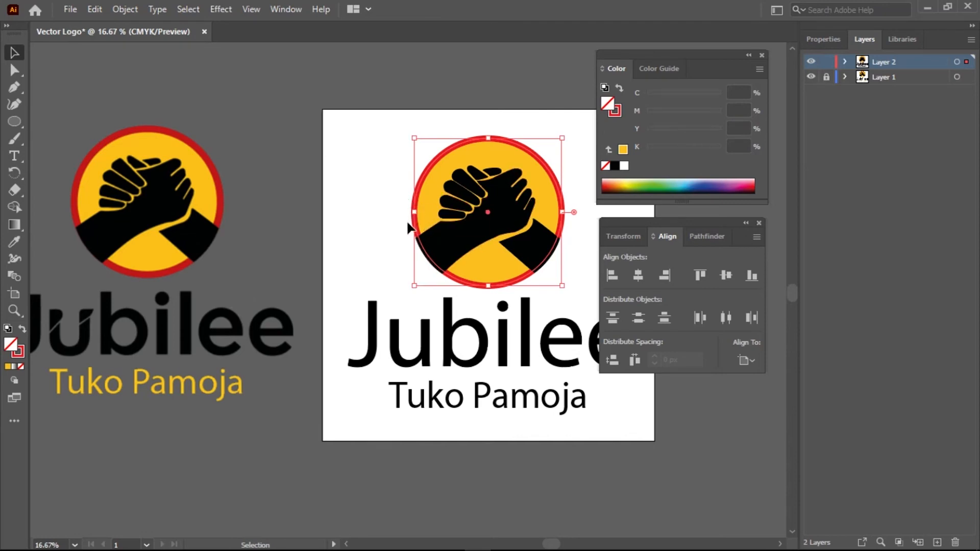
Show the red ring's Properties with its 35 pt stroke and reframe the artboard
{"action": "left_click", "coordinate": [832, 39]}
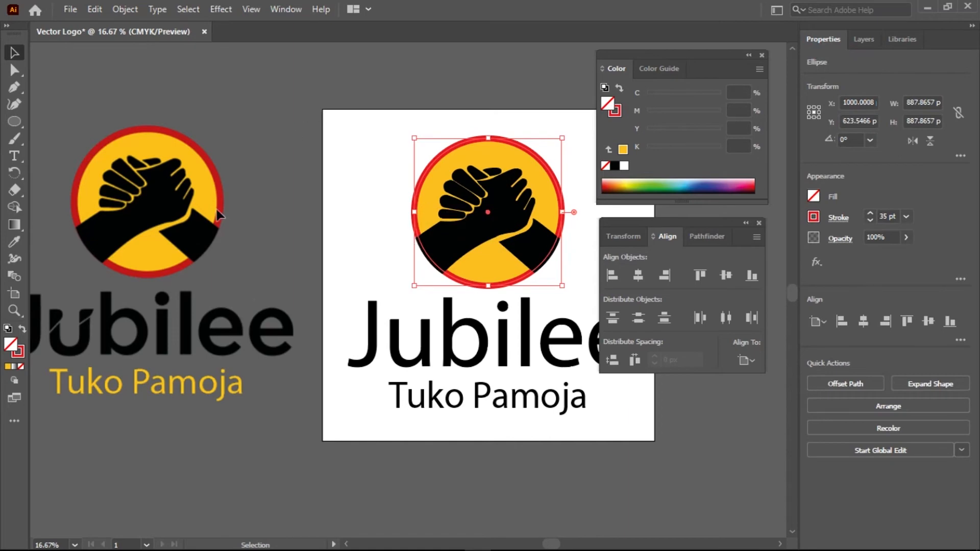
{"action": "scroll", "coordinate": [215, 202], "scroll_direction": "up", "scroll_amount": 5}
{"action": "scroll", "coordinate": [212, 191], "scroll_direction": "down", "scroll_amount": 4}
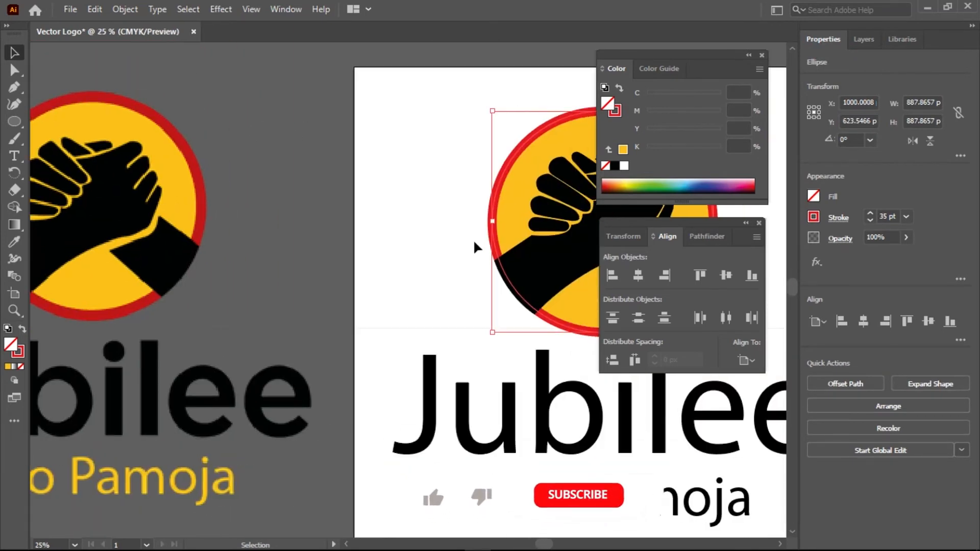
{"action": "scroll", "coordinate": [503, 239], "scroll_direction": "up", "scroll_amount": 3}
{"action": "scroll", "coordinate": [504, 240], "scroll_direction": "up", "scroll_amount": 1}
{"action": "scroll", "coordinate": [504, 239], "scroll_direction": "down", "scroll_amount": 4}
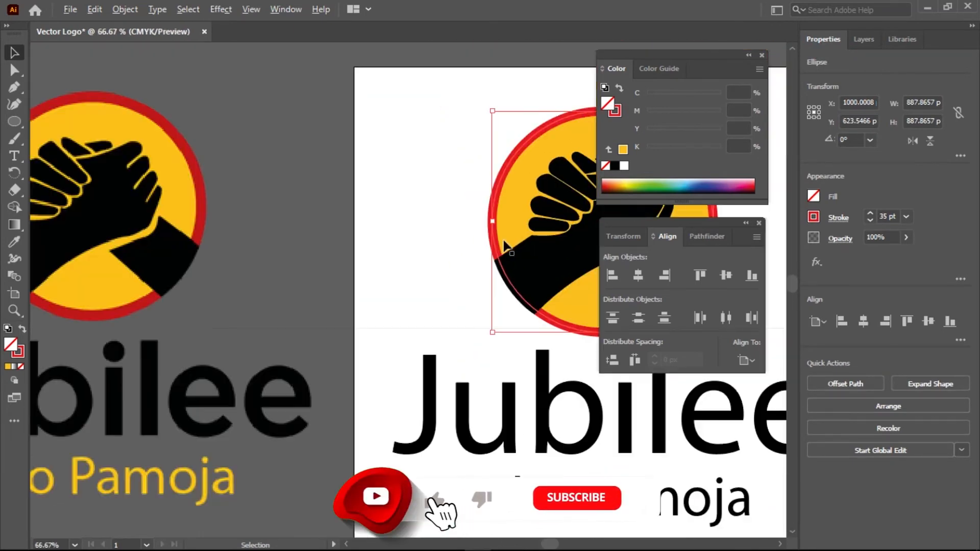
{"action": "scroll", "coordinate": [504, 245], "scroll_direction": "down", "scroll_amount": 4}
{"action": "left_click_drag", "start_coordinate": [531, 290], "coordinate": [396, 245]}
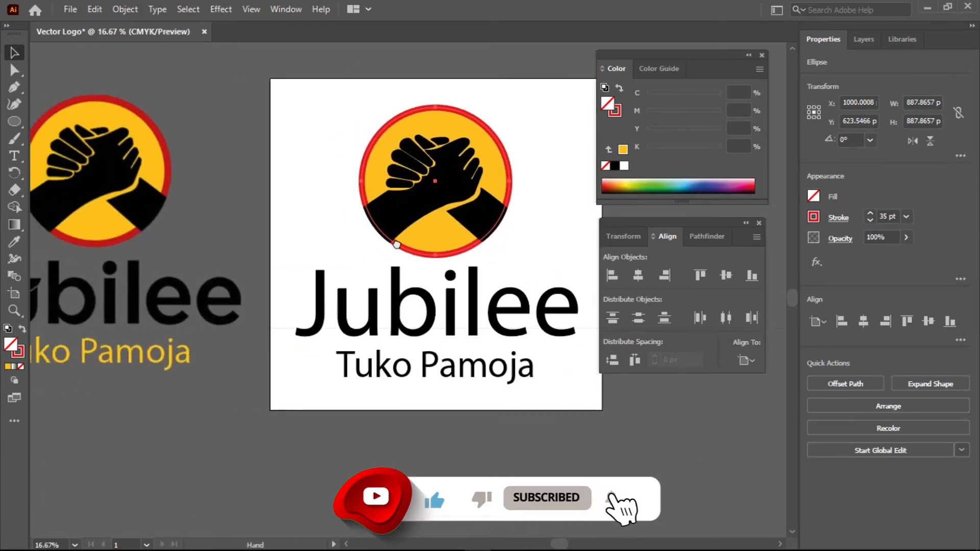
{"action": "scroll", "coordinate": [356, 275], "scroll_direction": "down", "scroll_amount": 1}
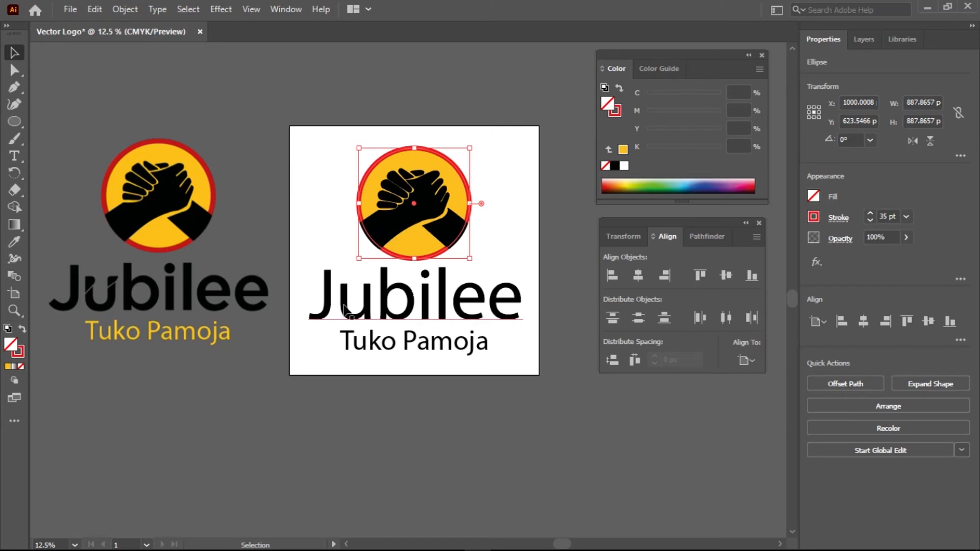
{"action": "left_click", "coordinate": [465, 307]}
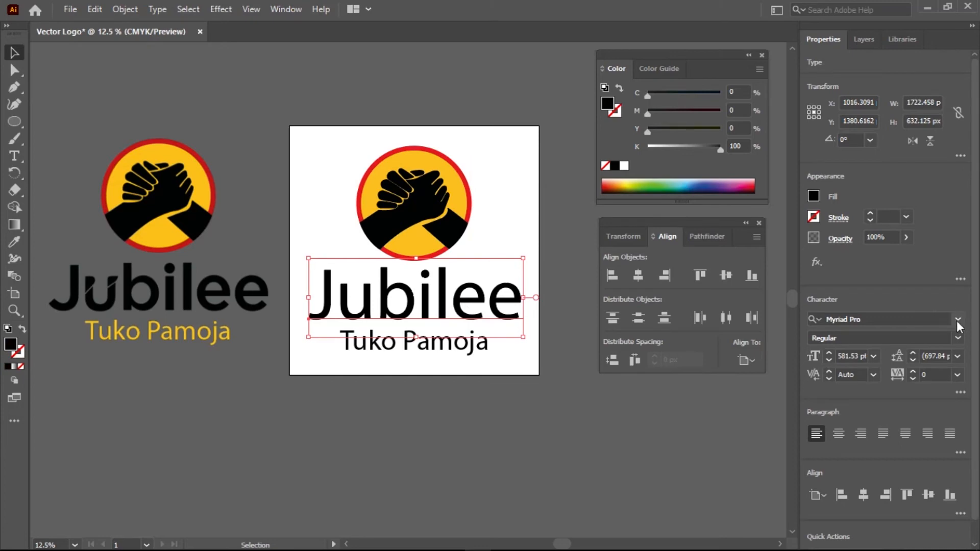
{"action": "left_click", "coordinate": [958, 338]}
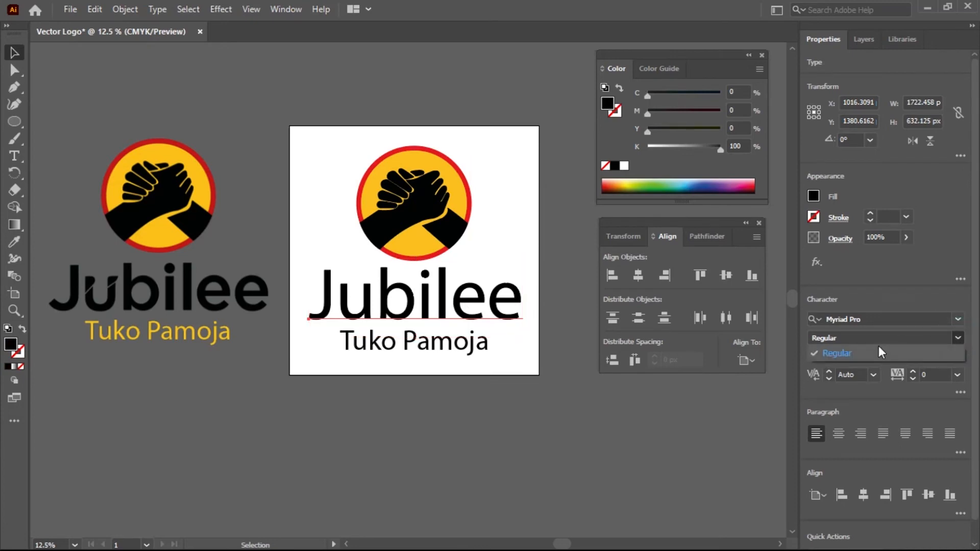
{"action": "left_click", "coordinate": [960, 339]}
{"action": "left_click", "coordinate": [958, 319]}
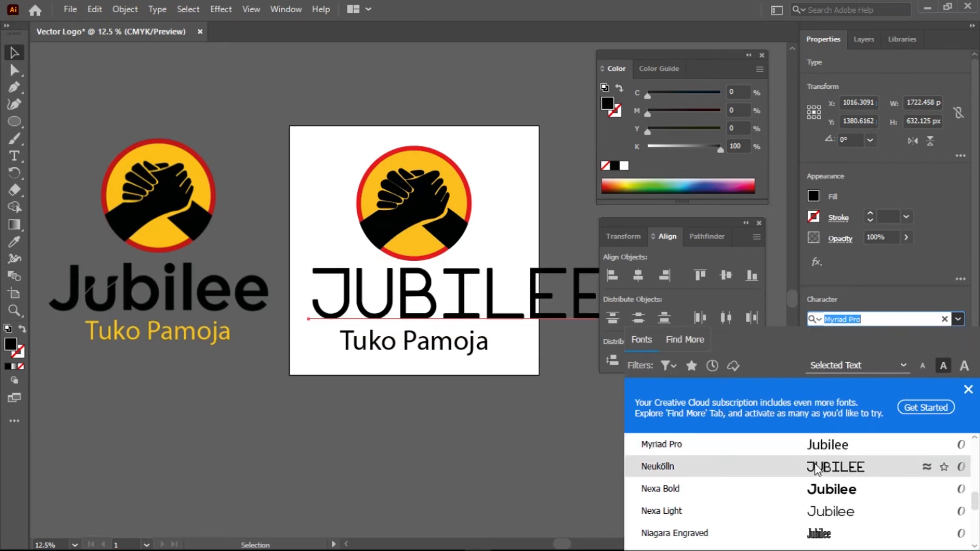
{"action": "scroll", "coordinate": [811, 471], "scroll_direction": "down", "scroll_amount": 10}
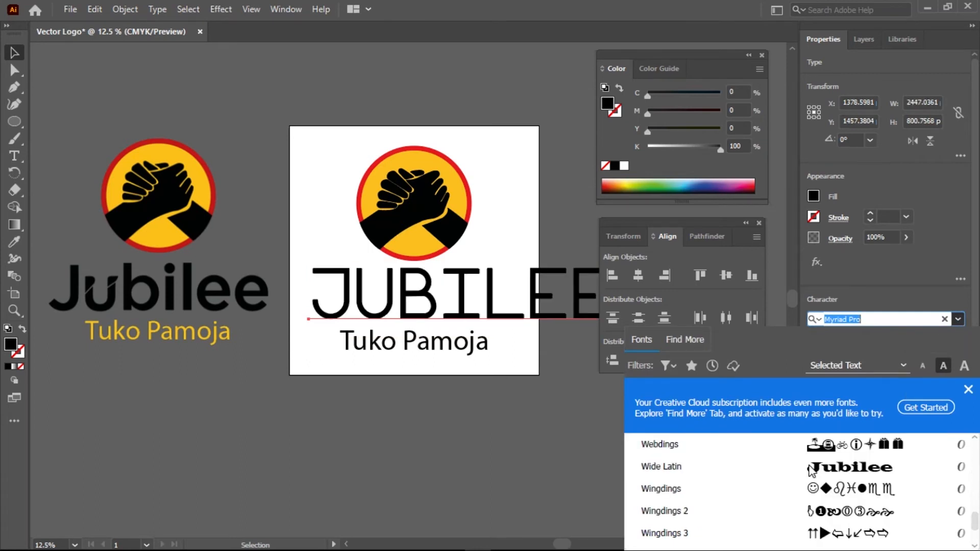
{"action": "scroll", "coordinate": [780, 476], "scroll_direction": "down", "scroll_amount": 3}
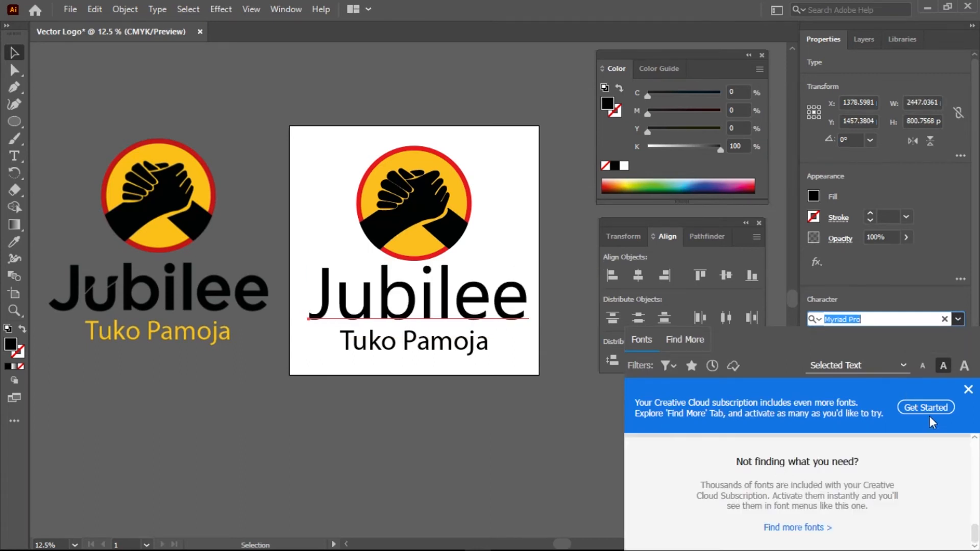
{"action": "left_click", "coordinate": [964, 391]}
{"action": "scroll", "coordinate": [755, 444], "scroll_direction": "down", "scroll_amount": 15}
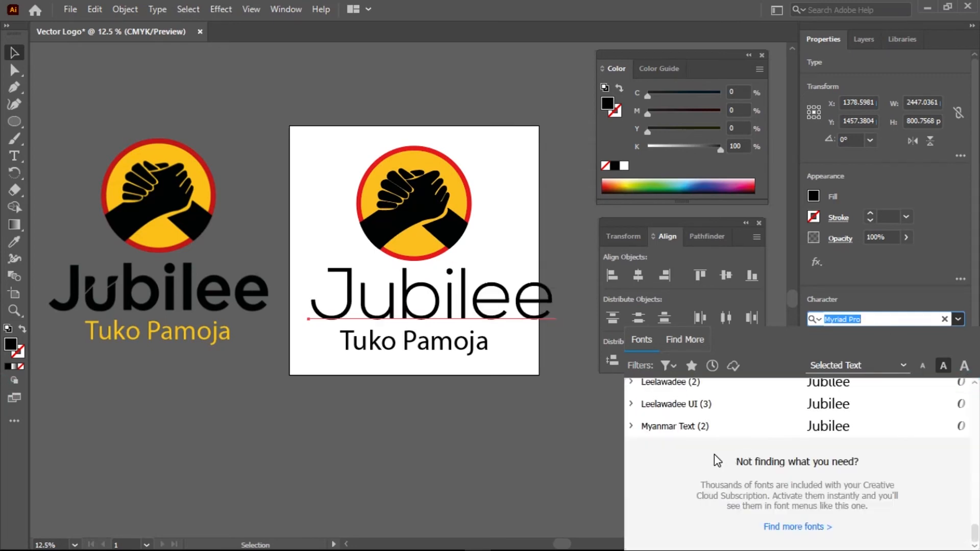
{"action": "scroll", "coordinate": [714, 455], "scroll_direction": "up", "scroll_amount": 15}
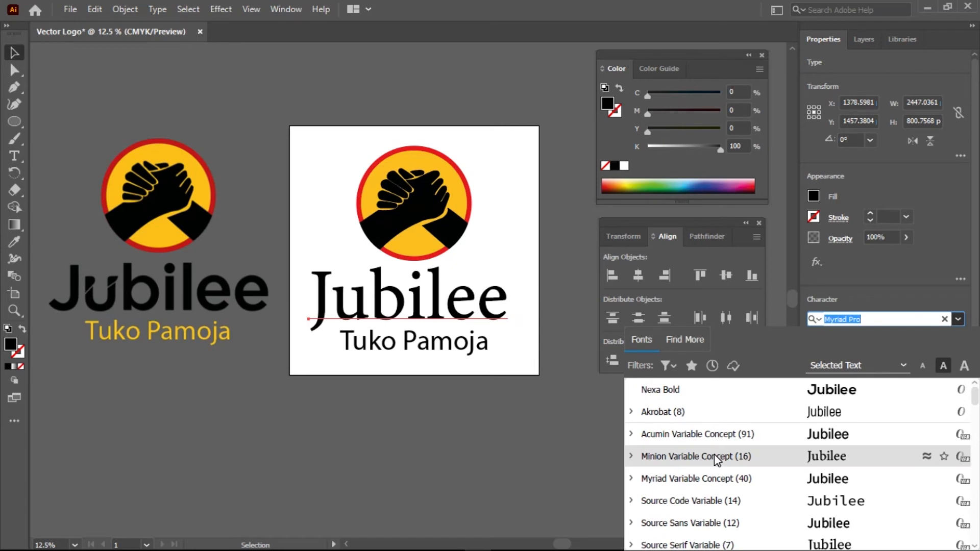
{"action": "scroll", "coordinate": [715, 456], "scroll_direction": "down", "scroll_amount": 10}
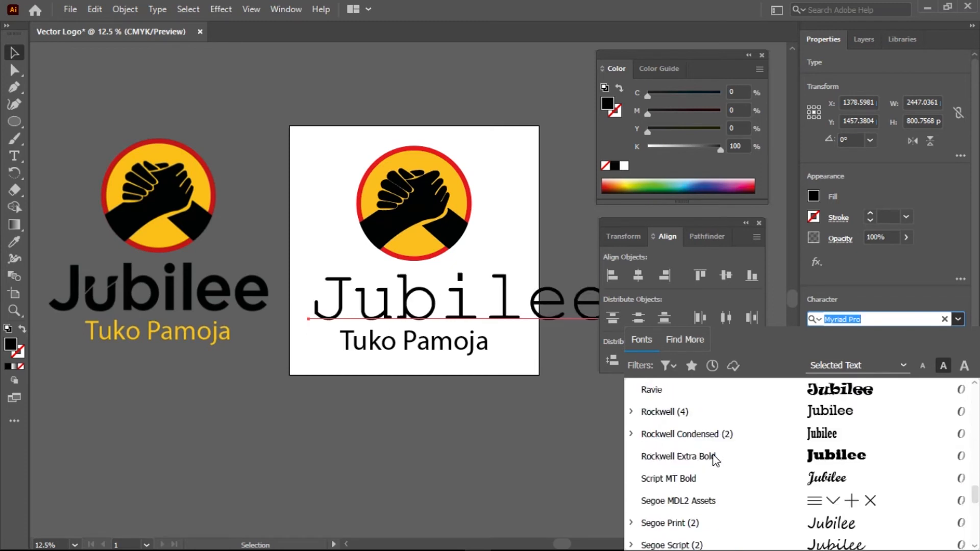
{"action": "scroll", "coordinate": [715, 459], "scroll_direction": "down", "scroll_amount": 5}
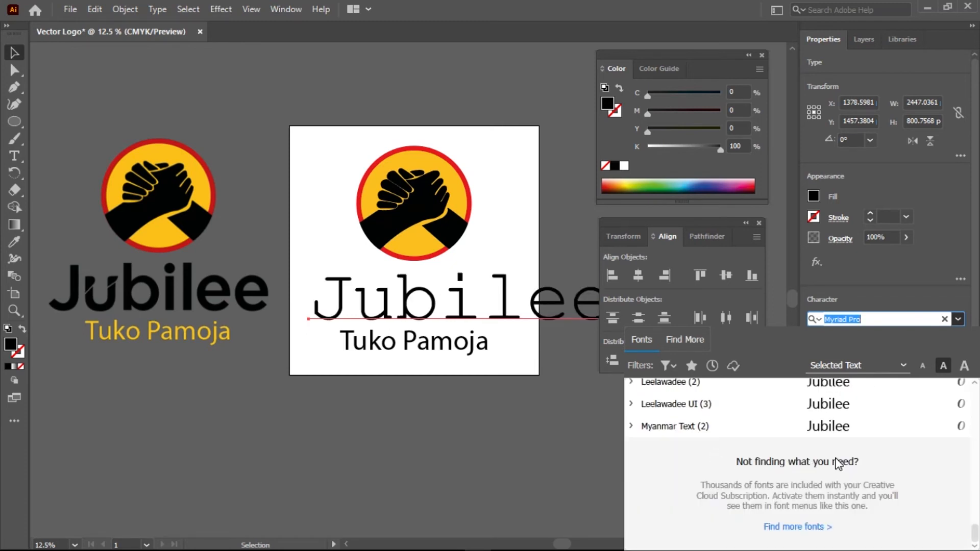
{"action": "scroll", "coordinate": [733, 464], "scroll_direction": "up", "scroll_amount": 15}
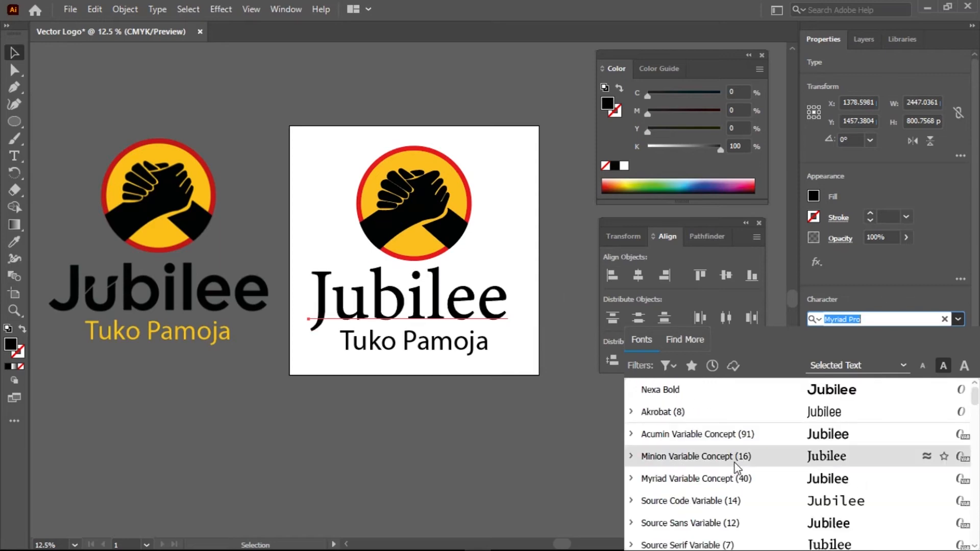
{"action": "left_click", "coordinate": [495, 456]}
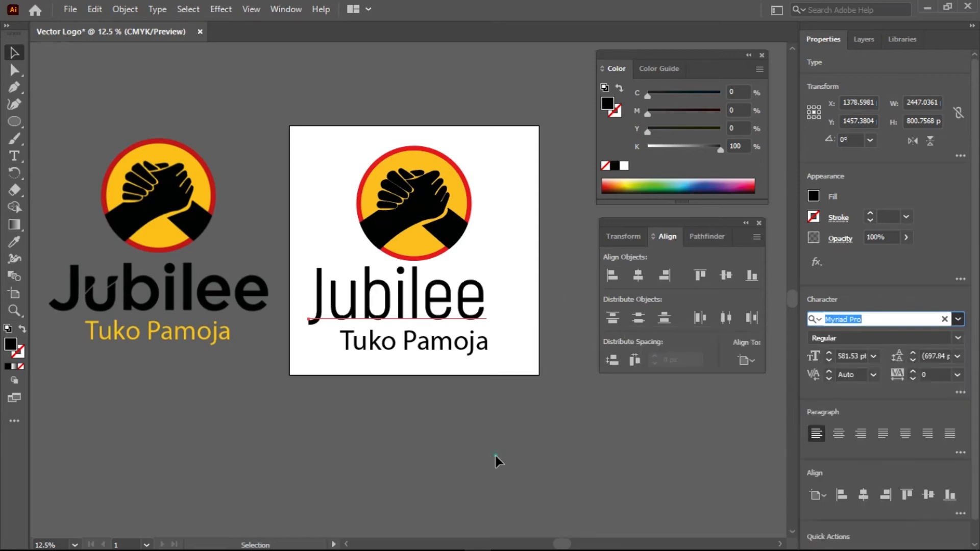
Change the Jubilee text's font from Myriad Pro to Calibri Bold
{"action": "right_click", "coordinate": [403, 301]}
{"action": "left_click", "coordinate": [389, 312]}
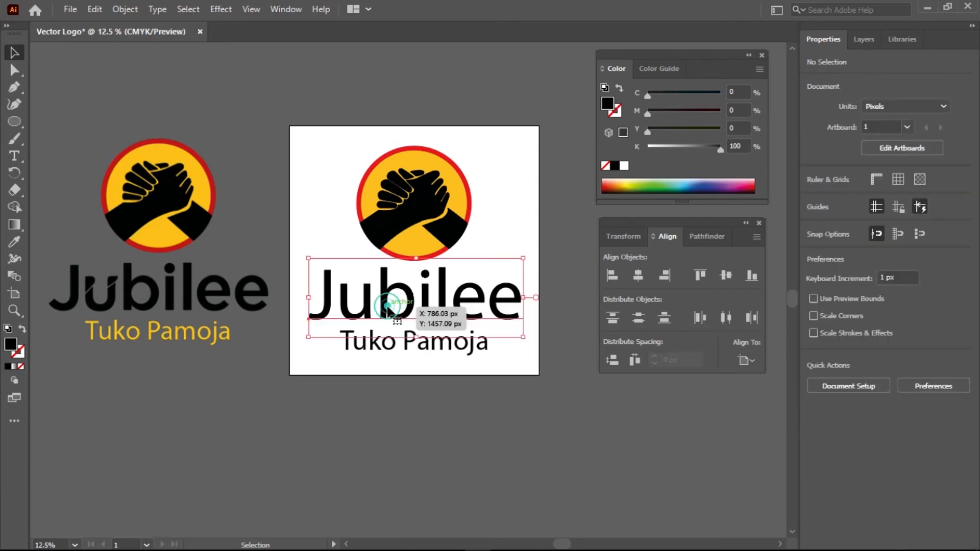
{"action": "right_click", "coordinate": [414, 311]}
{"action": "left_click", "coordinate": [619, 301]}
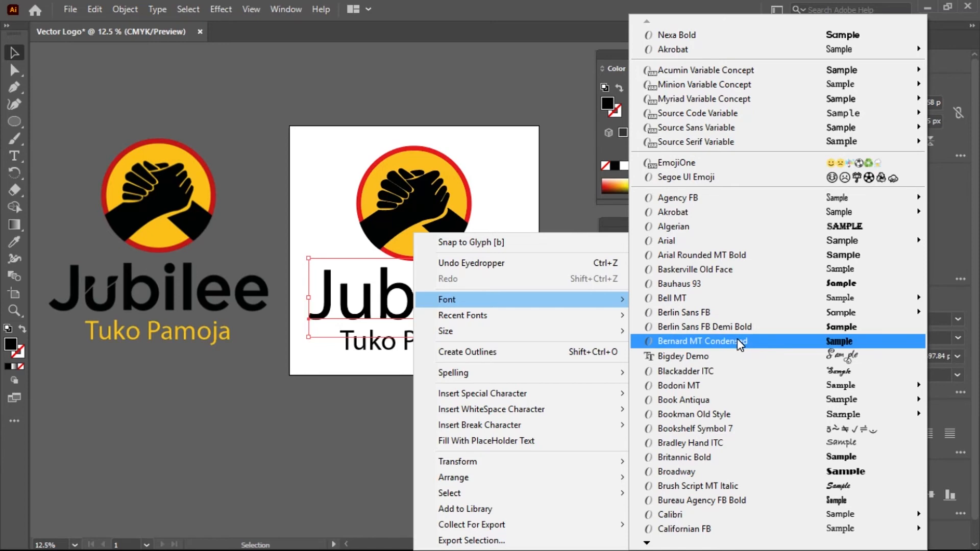
{"action": "left_click", "coordinate": [646, 544]}
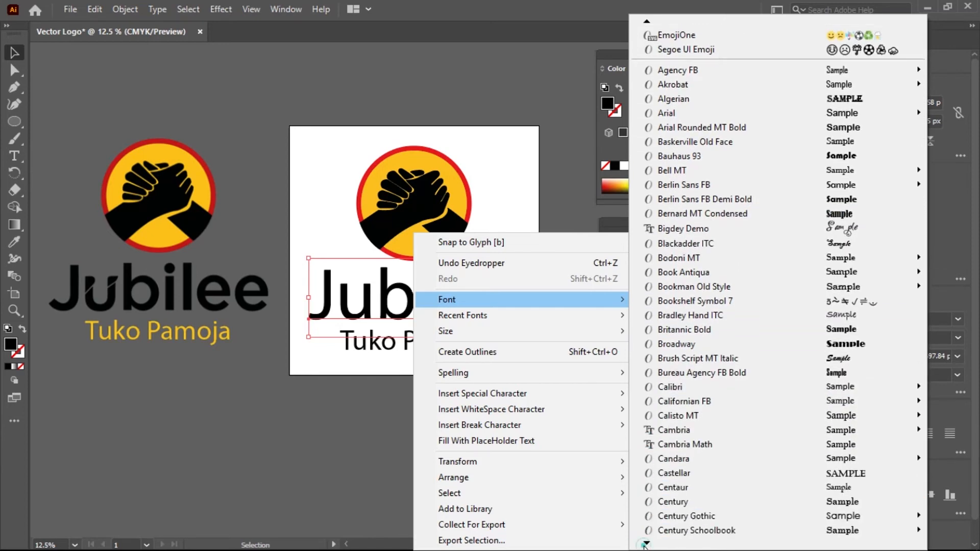
{"action": "left_click", "coordinate": [645, 545]}
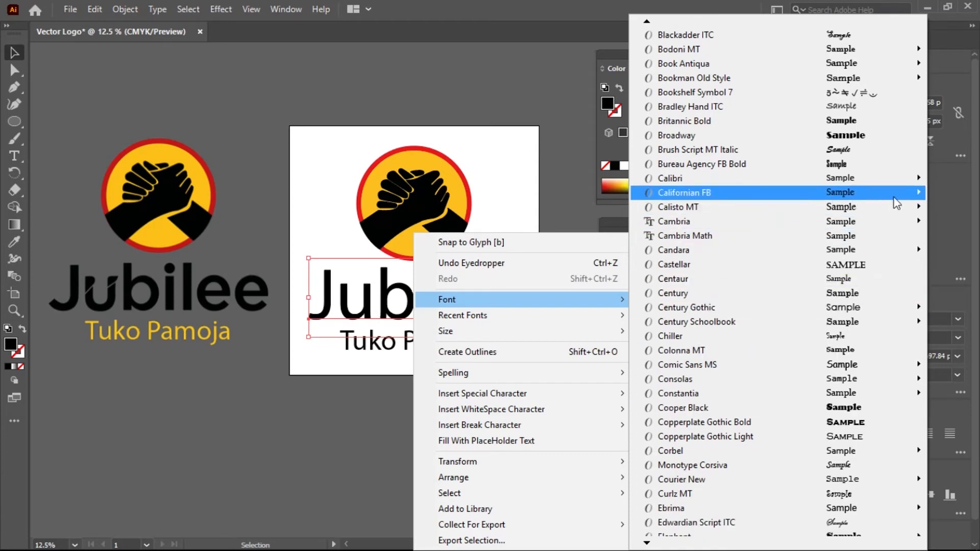
{"action": "mouse_move", "coordinate": [916, 179]}
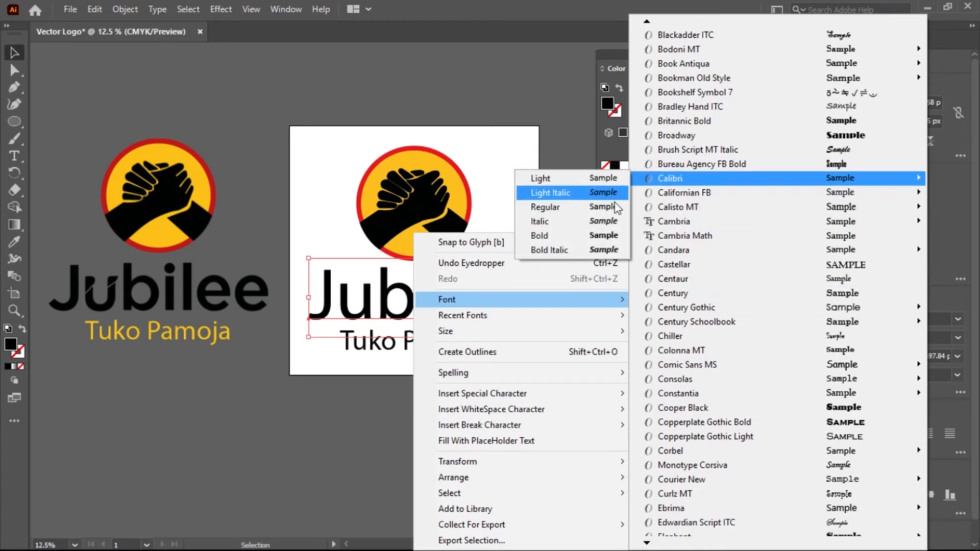
{"action": "left_click", "coordinate": [553, 237]}
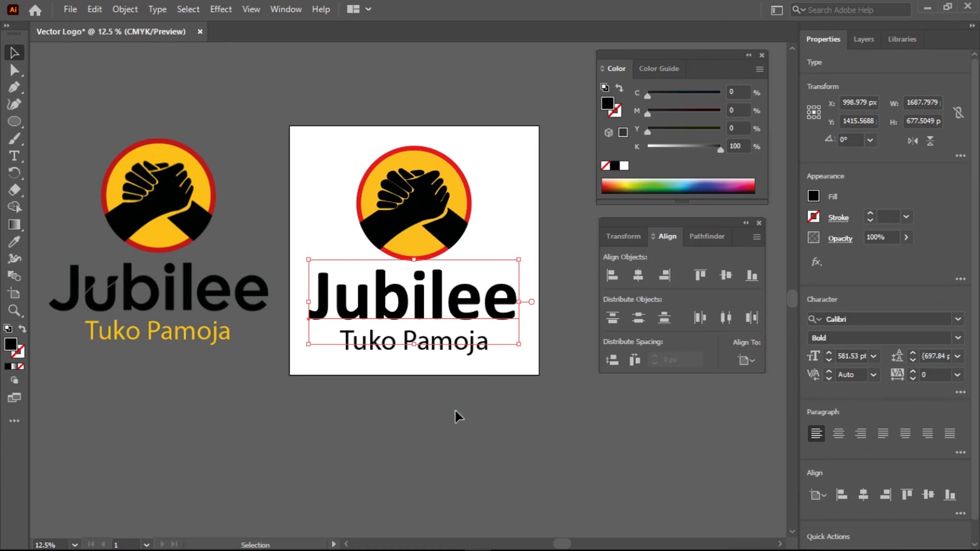
Centre the Jubilee text and the Tuko Pamoja line horizontally on the artboard
{"action": "left_click", "coordinate": [468, 400]}
{"action": "scroll", "coordinate": [337, 301], "scroll_direction": "up", "scroll_amount": 3}
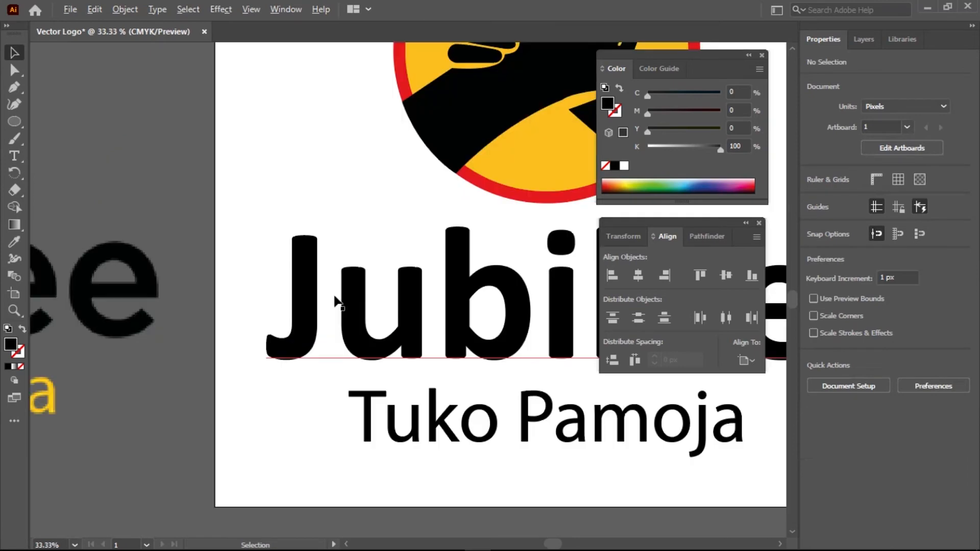
{"action": "scroll", "coordinate": [335, 301], "scroll_direction": "down", "scroll_amount": 3}
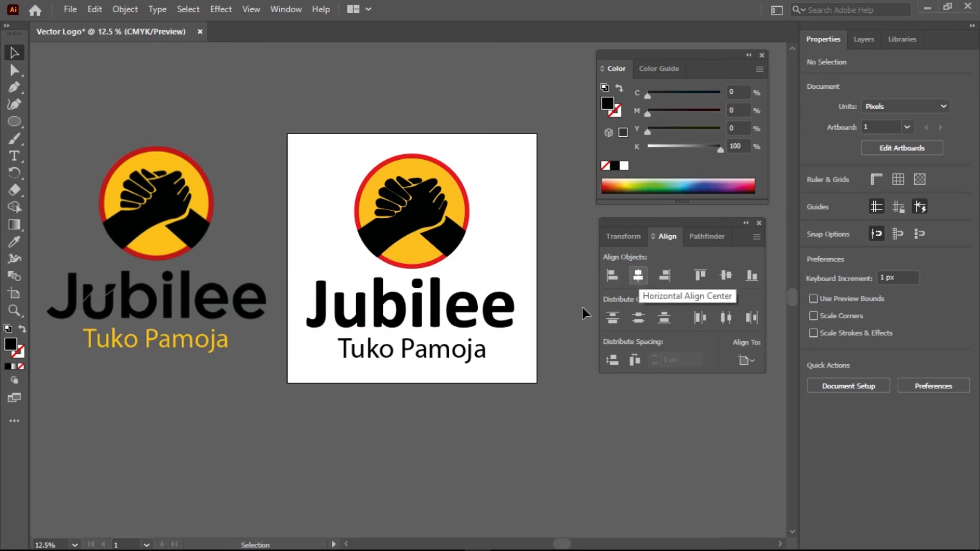
{"action": "left_click", "coordinate": [440, 319]}
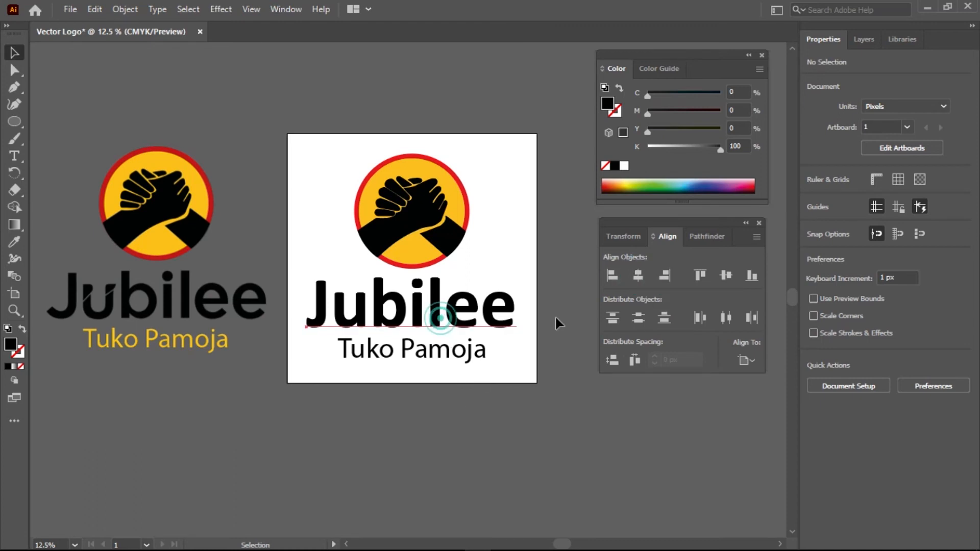
{"action": "left_click", "coordinate": [637, 275]}
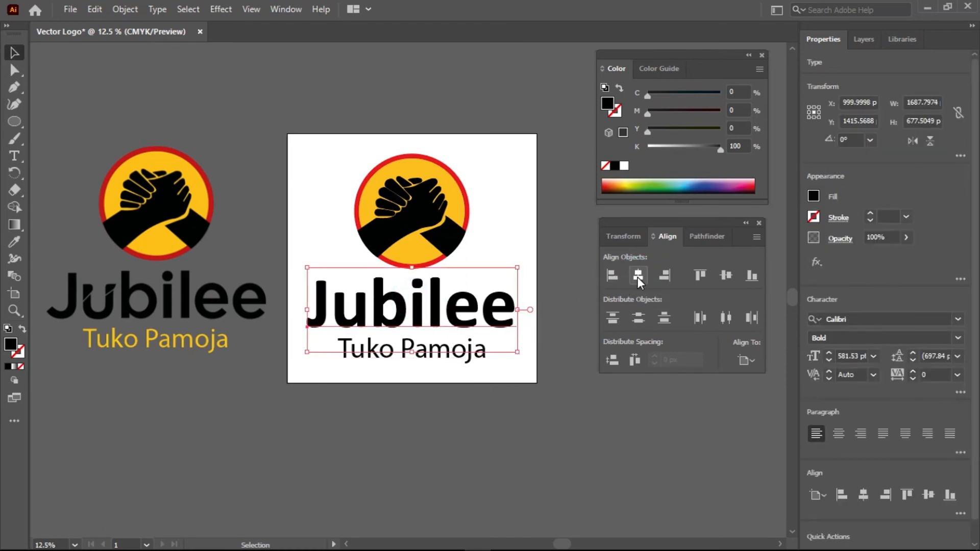
{"action": "left_click", "coordinate": [500, 428]}
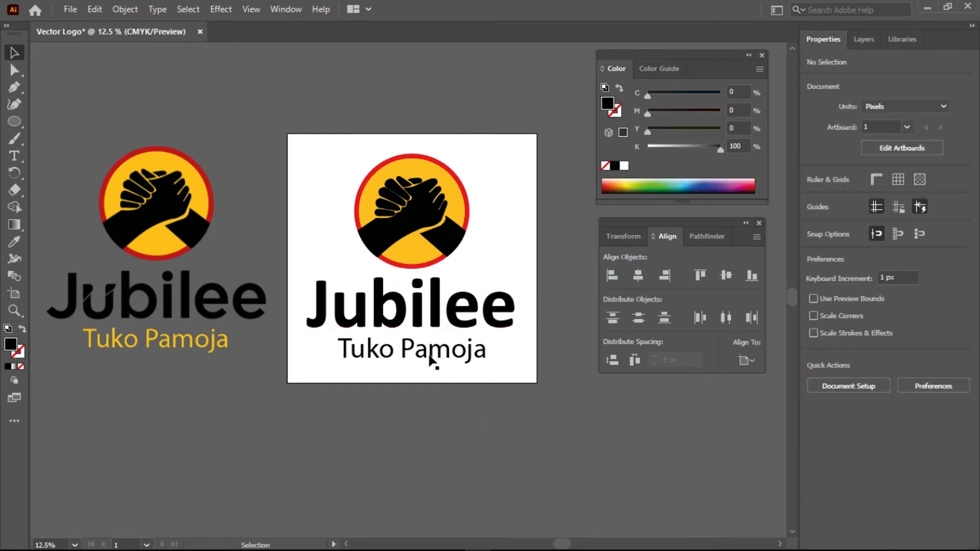
{"action": "left_click", "coordinate": [463, 356]}
{"action": "left_click", "coordinate": [637, 276]}
{"action": "left_click", "coordinate": [467, 450]}
Group the hands and ring pieces and centre the group horizontally at X 1000 px
{"action": "left_click_drag", "start_coordinate": [332, 153], "coordinate": [498, 256]}
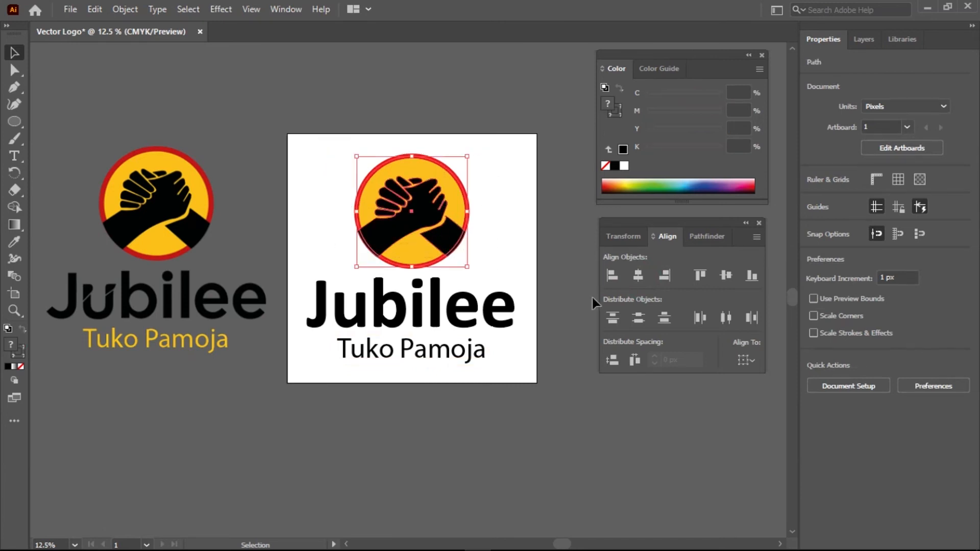
{"action": "left_click", "coordinate": [639, 276]}
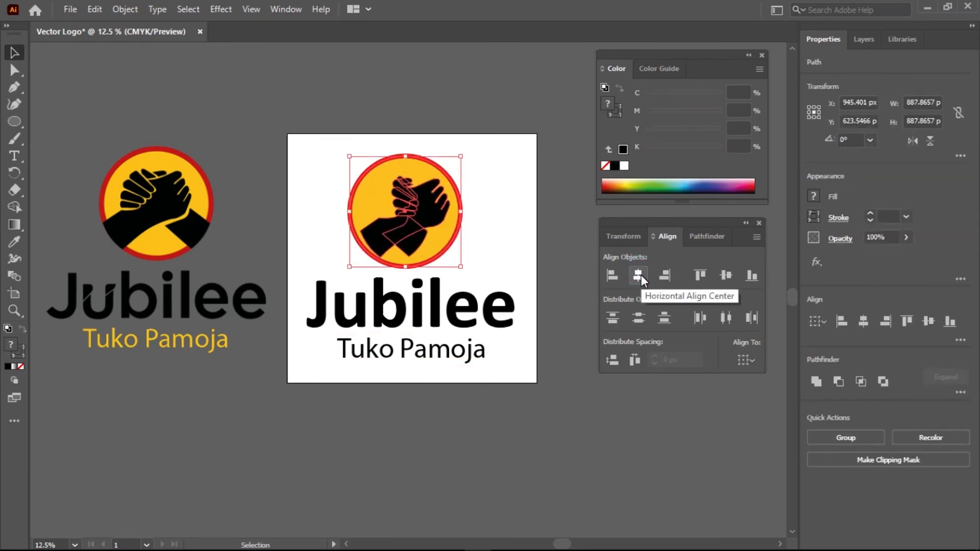
{"action": "key", "text": "ctrl+z"}
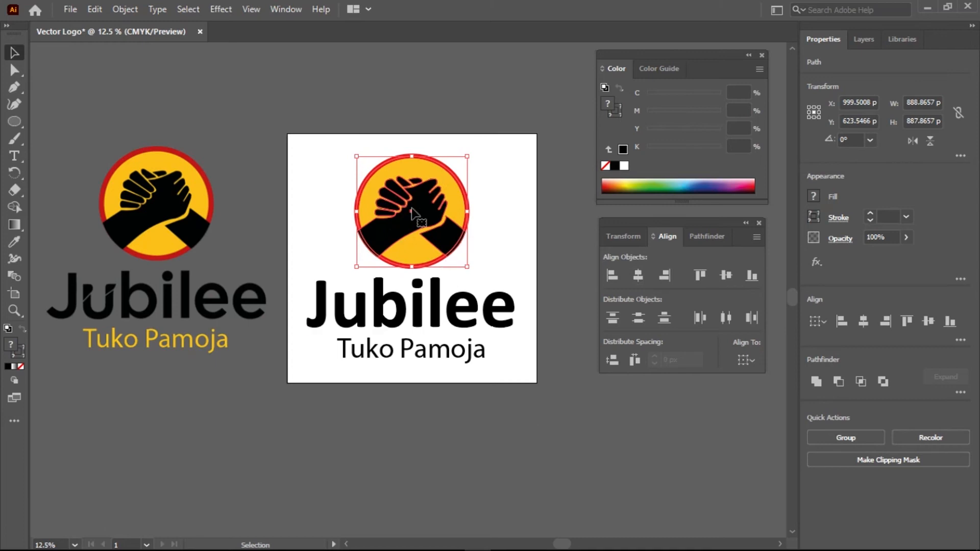
{"action": "right_click", "coordinate": [433, 210]}
{"action": "left_click", "coordinate": [470, 299]}
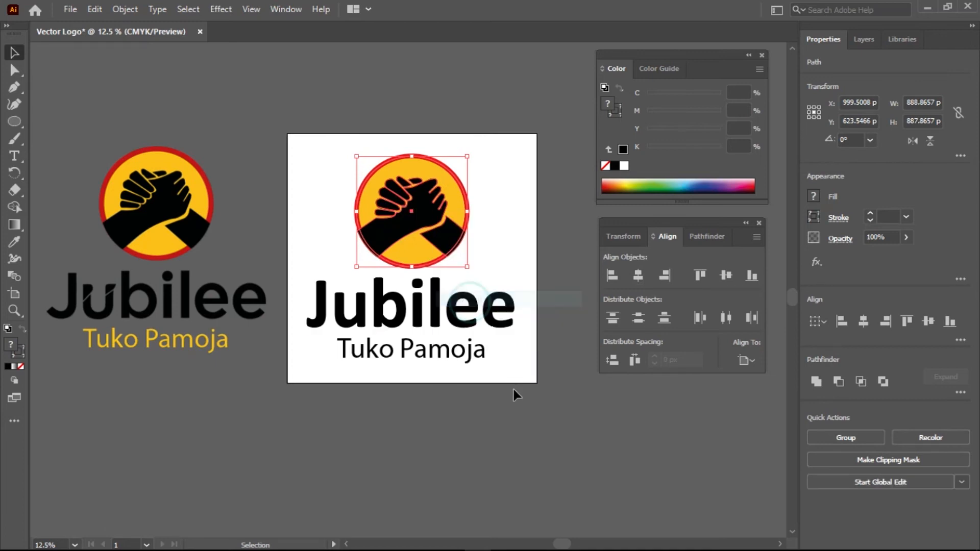
{"action": "left_click", "coordinate": [639, 280]}
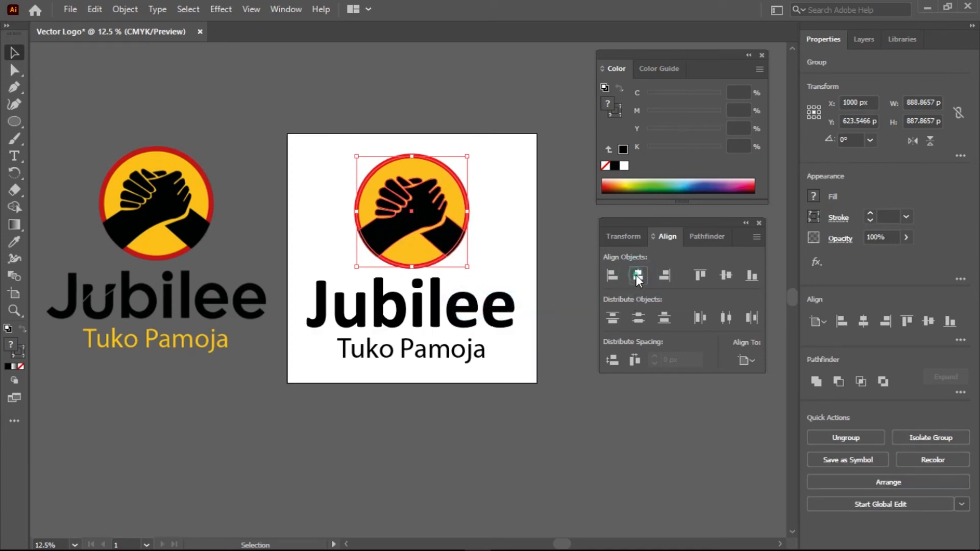
{"action": "left_click", "coordinate": [498, 428]}
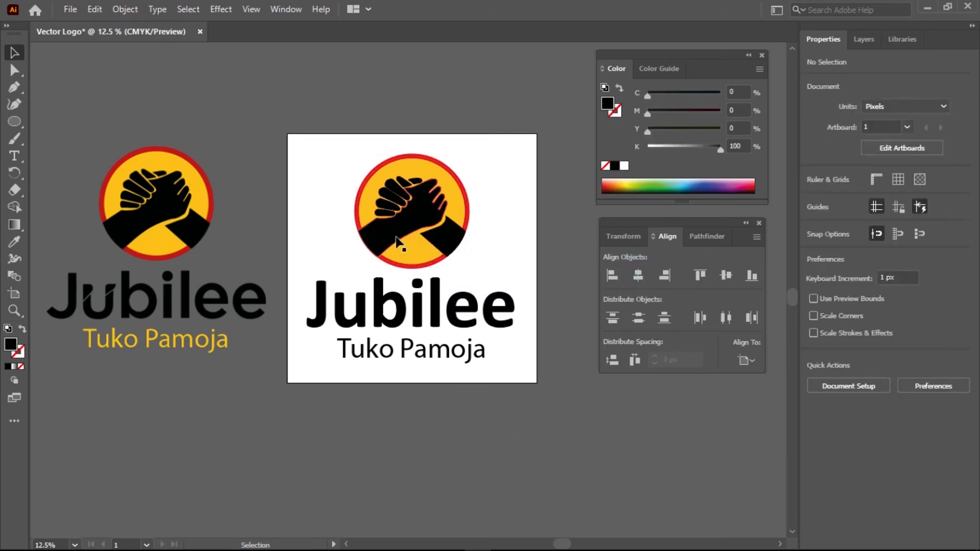
{"action": "left_click", "coordinate": [398, 244]}
{"action": "left_click", "coordinate": [574, 231]}
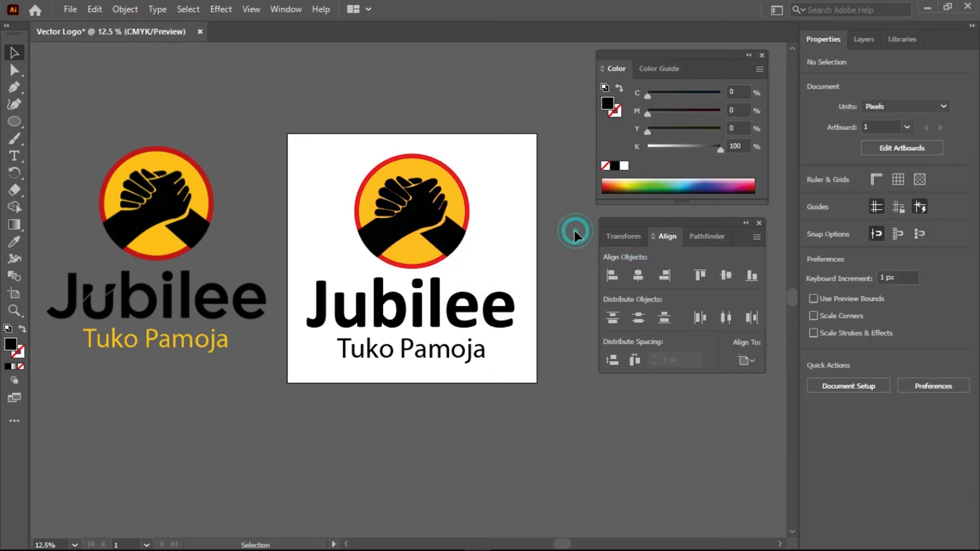
{"action": "scroll", "coordinate": [409, 249], "scroll_direction": "up", "scroll_amount": 4}
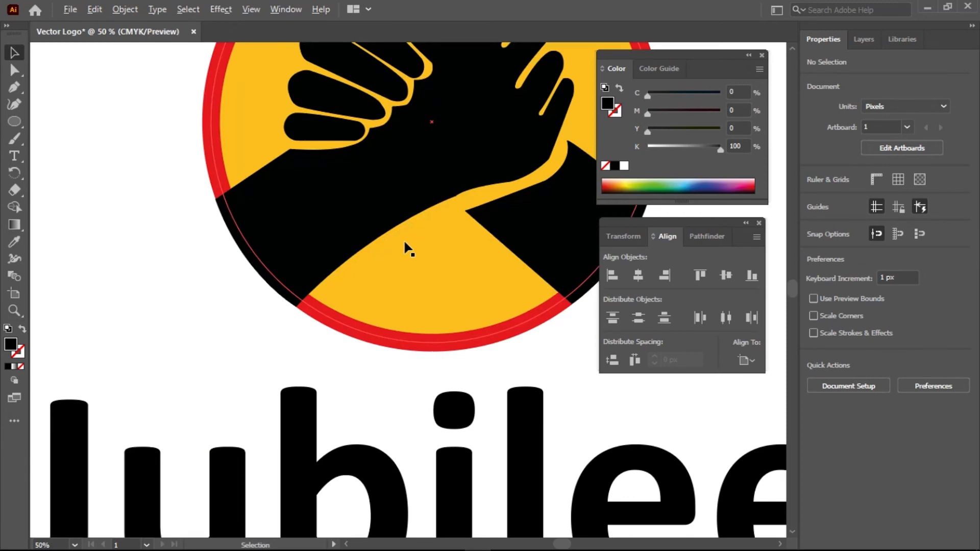
{"action": "scroll", "coordinate": [408, 249], "scroll_direction": "down", "scroll_amount": 2}
{"action": "scroll", "coordinate": [408, 249], "scroll_direction": "up", "scroll_amount": 2}
{"action": "scroll", "coordinate": [408, 249], "scroll_direction": "down", "scroll_amount": 3}
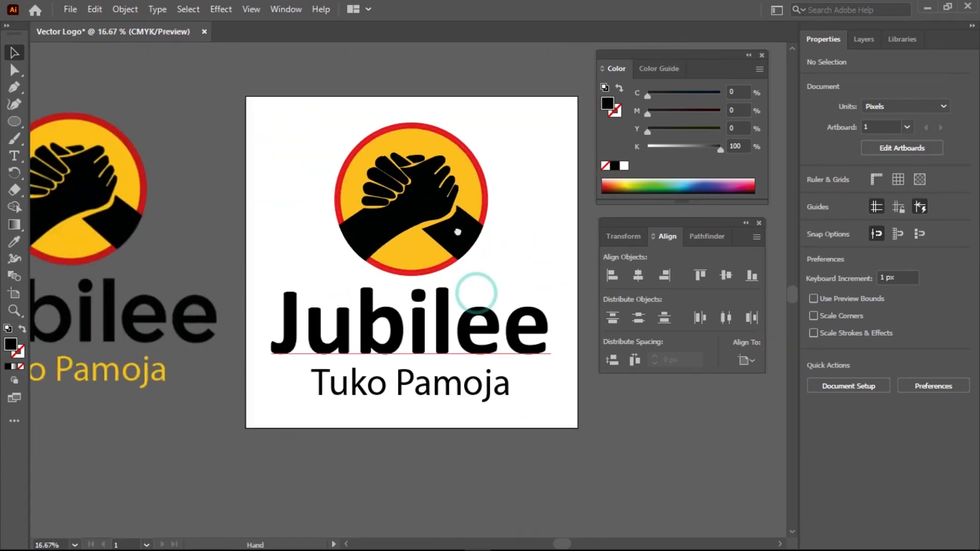
{"action": "left_click_drag", "start_coordinate": [474, 292], "coordinate": [456, 230]}
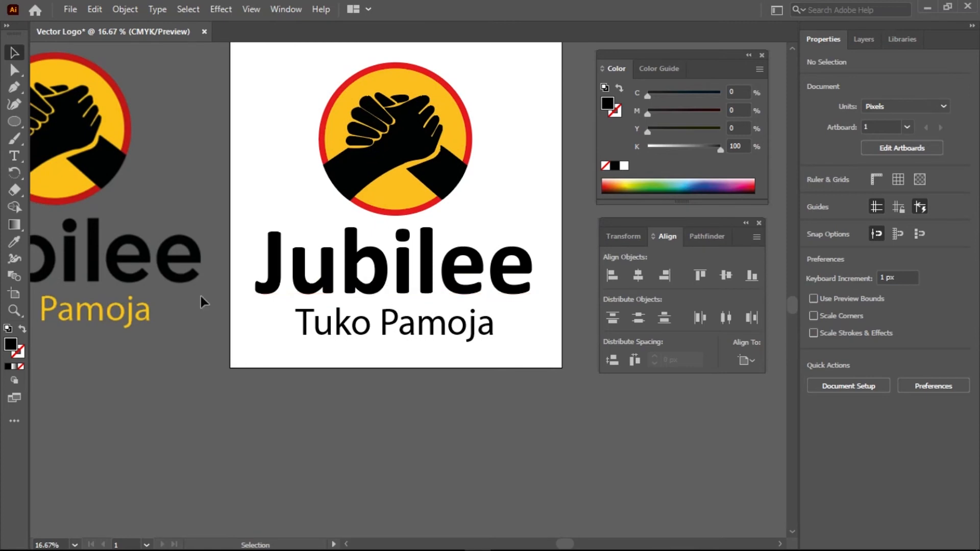
{"action": "left_click_drag", "start_coordinate": [53, 294], "coordinate": [351, 294]}
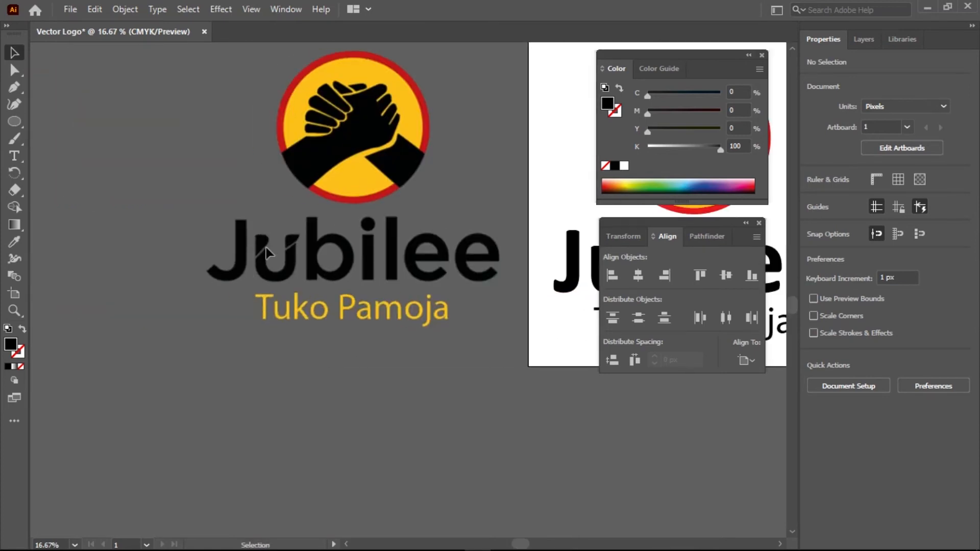
{"action": "scroll", "coordinate": [261, 247], "scroll_direction": "up", "scroll_amount": 5}
{"action": "scroll", "coordinate": [376, 296], "scroll_direction": "down", "scroll_amount": 6}
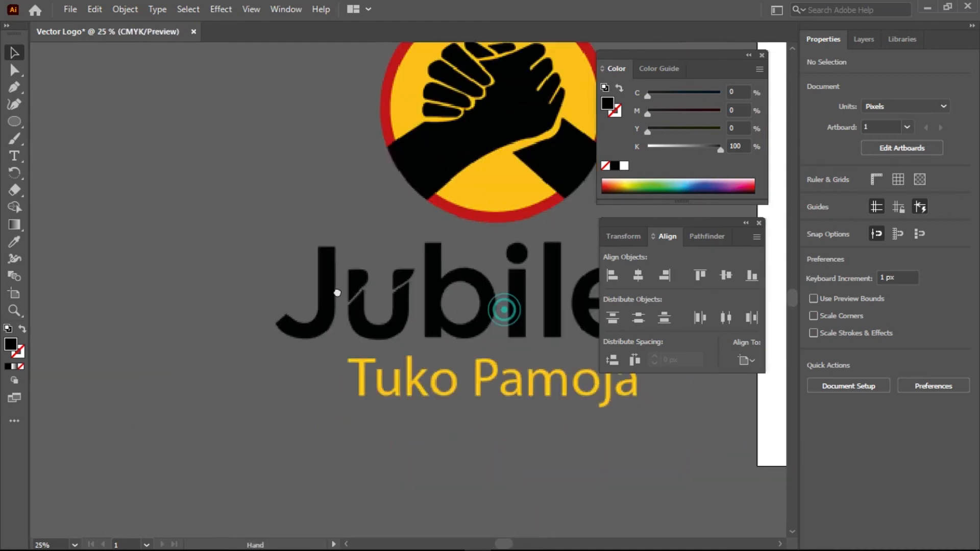
{"action": "left_click_drag", "start_coordinate": [337, 293], "coordinate": [276, 289]}
{"action": "left_click_drag", "start_coordinate": [473, 284], "coordinate": [374, 278]}
{"action": "left_click", "coordinate": [455, 270]}
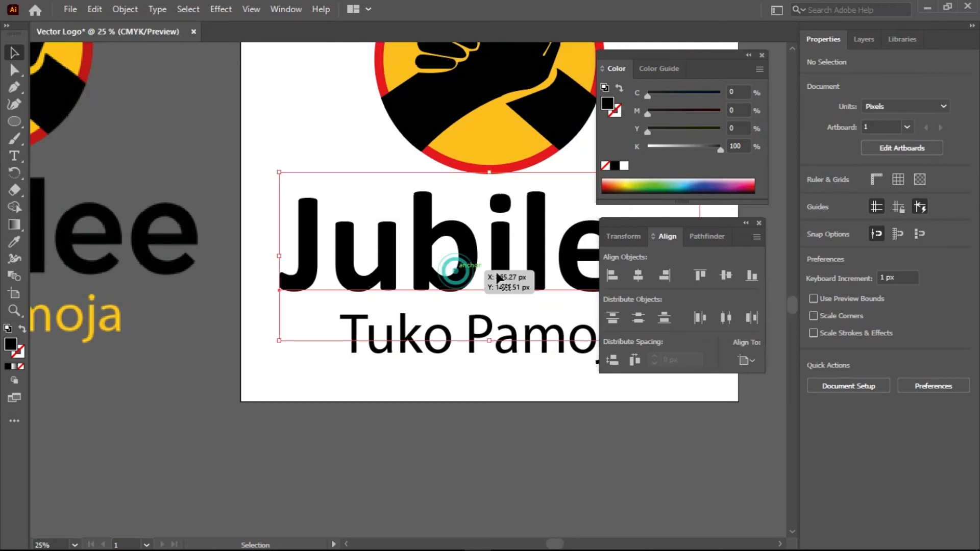
{"action": "scroll", "coordinate": [453, 275], "scroll_direction": "down", "scroll_amount": 1}
{"action": "left_click_drag", "start_coordinate": [503, 261], "coordinate": [292, 246]}
Convert the Jubilee text to outlines and zoom in on the letters 'Jub'
{"action": "right_click", "coordinate": [341, 233]}
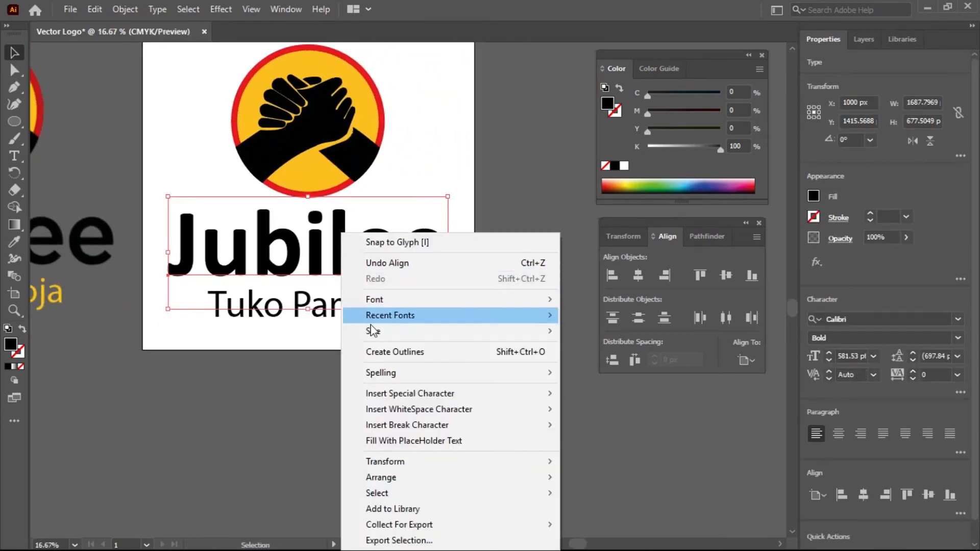
{"action": "left_click", "coordinate": [415, 353]}
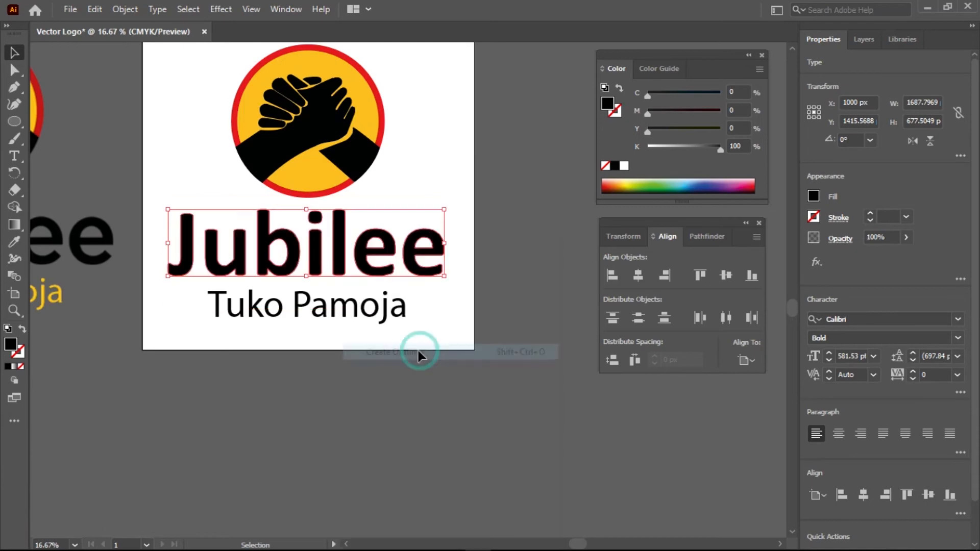
{"action": "left_click", "coordinate": [342, 426]}
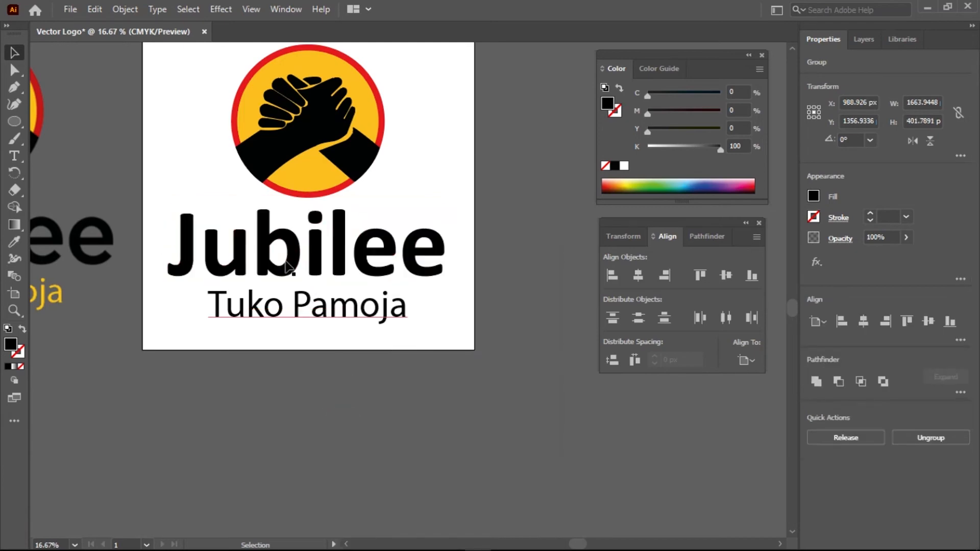
{"action": "left_click", "coordinate": [218, 256]}
{"action": "scroll", "coordinate": [220, 254], "scroll_direction": "up", "scroll_amount": 4}
{"action": "left_click_drag", "start_coordinate": [169, 305], "coordinate": [284, 299]}
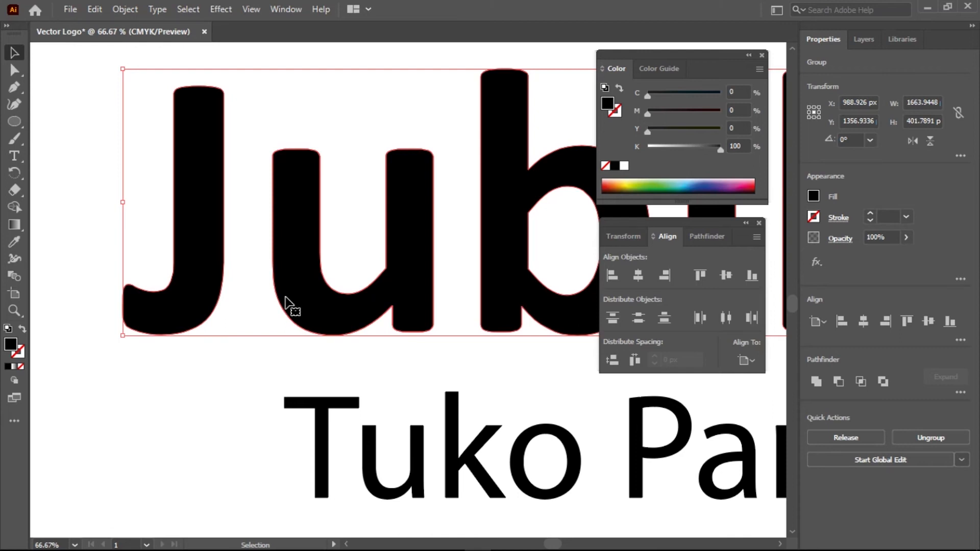
Draw a thin vertical rectangle and fill it pure red
{"action": "left_click_drag", "start_coordinate": [14, 121], "coordinate": [51, 123]}
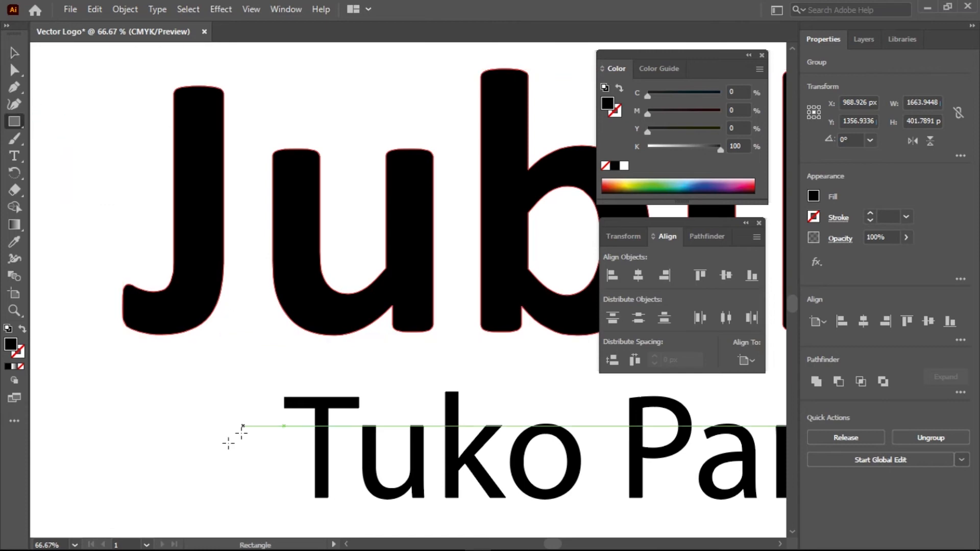
{"action": "left_click_drag", "start_coordinate": [163, 392], "coordinate": [167, 523]}
{"action": "double_click", "coordinate": [11, 344]}
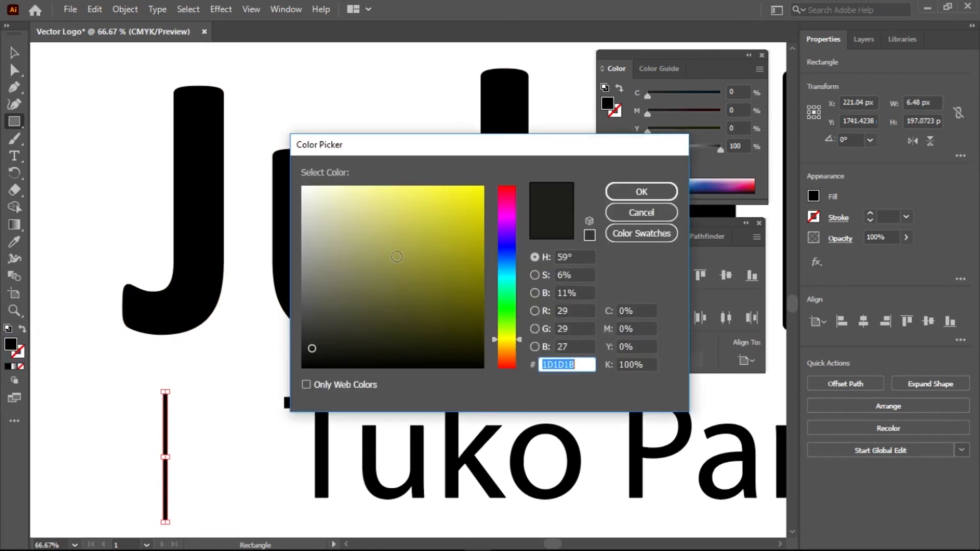
{"action": "mouse_move", "coordinate": [508, 215]}
{"action": "left_mouse_down"}
{"action": "mouse_move", "coordinate": [508, 186]}
{"action": "mouse_move", "coordinate": [482, 187]}
{"action": "left_mouse_up"}
{"action": "left_click", "coordinate": [627, 191]}
Rotate the red bar to about 316.8° and place it across the u's left stem
{"action": "key", "text": "v"}
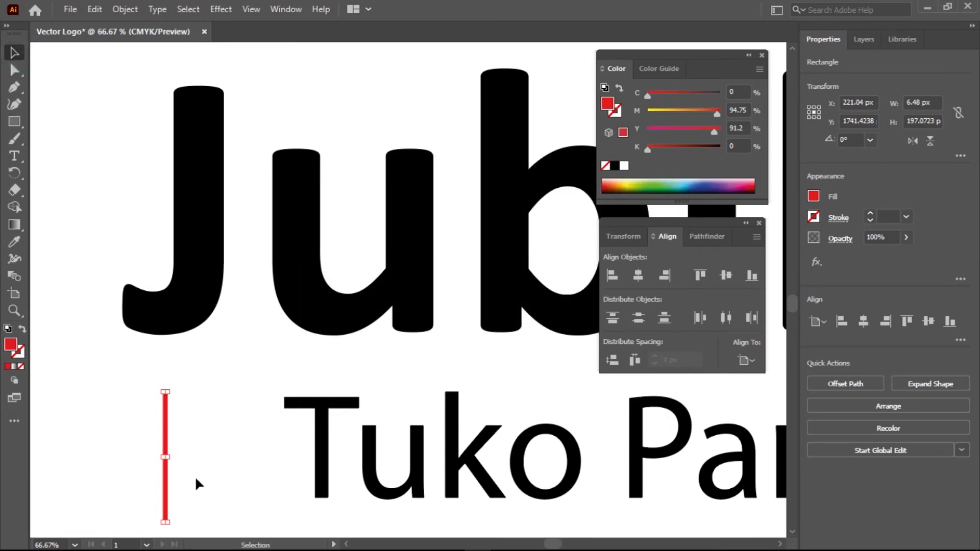
{"action": "left_click_drag", "start_coordinate": [166, 475], "coordinate": [304, 205]}
{"action": "left_click_drag", "start_coordinate": [305, 273], "coordinate": [244, 271]}
{"action": "left_click_drag", "start_coordinate": [278, 227], "coordinate": [277, 227]}
{"action": "scroll", "coordinate": [192, 312], "scroll_direction": "down", "scroll_amount": 2}
{"action": "scroll", "coordinate": [193, 312], "scroll_direction": "down", "scroll_amount": 1}
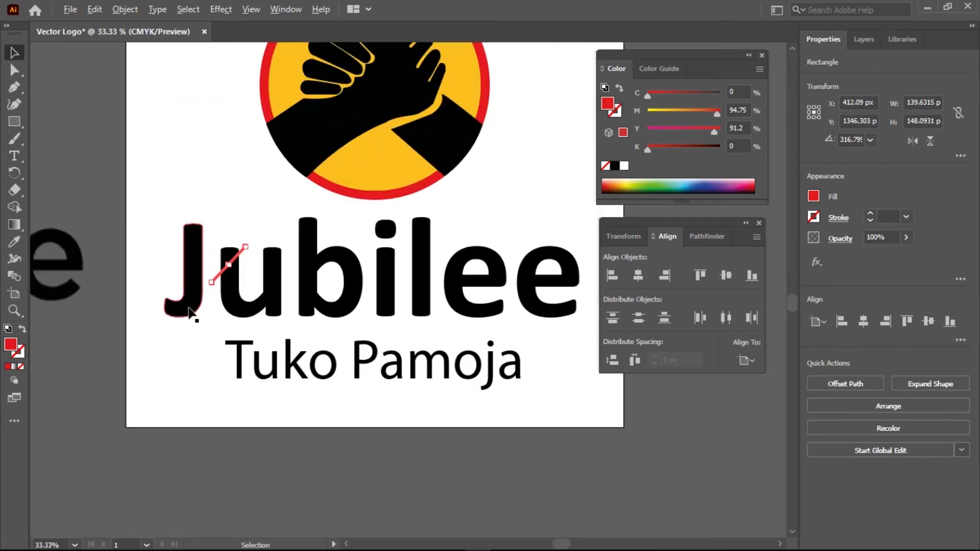
{"action": "scroll", "coordinate": [393, 319], "scroll_direction": "left", "scroll_amount": 6}
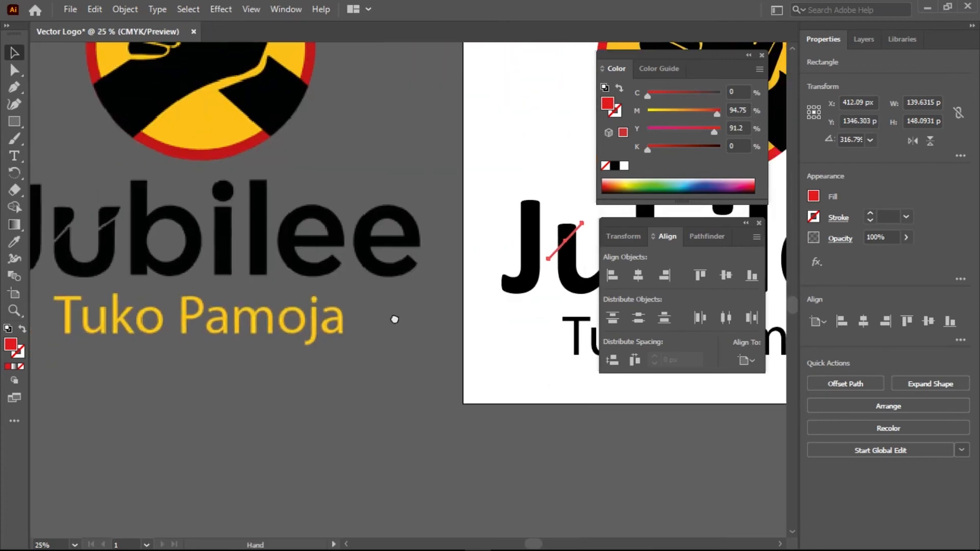
{"action": "scroll", "coordinate": [204, 315], "scroll_direction": "right", "scroll_amount": 4}
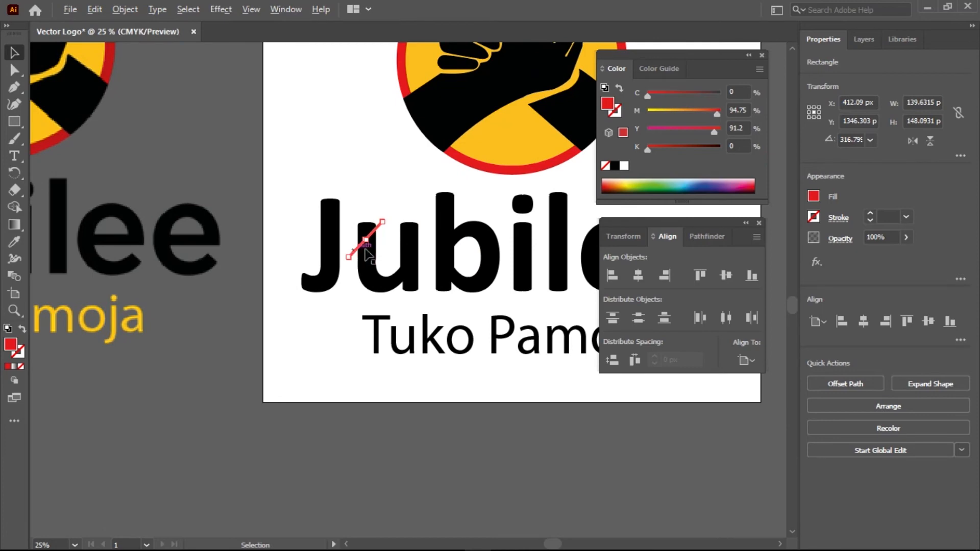
{"action": "scroll", "coordinate": [365, 250], "scroll_direction": "up", "scroll_amount": 3}
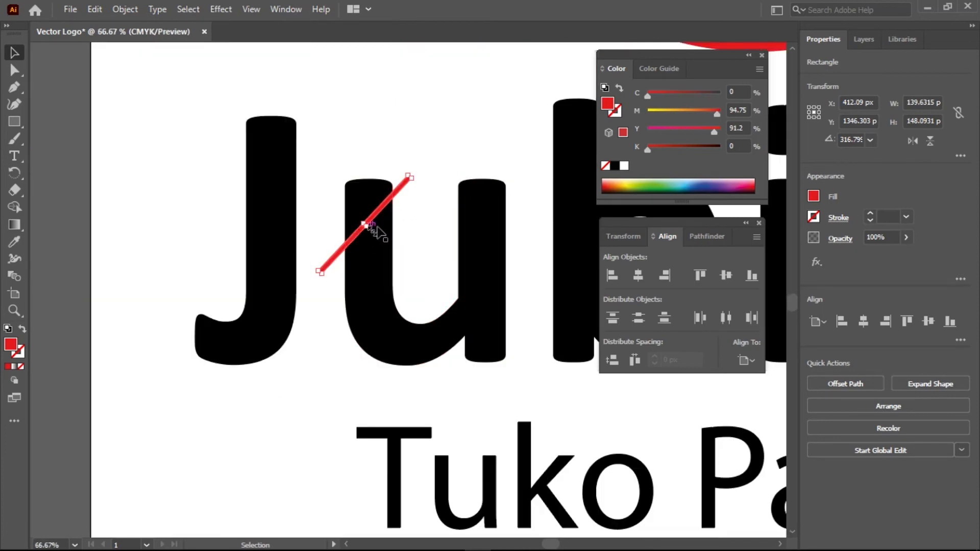
{"action": "scroll", "coordinate": [376, 228], "scroll_direction": "up", "scroll_amount": 3}
Make the red bar much thinner and duplicate it across the u's right stem
{"action": "mouse_move", "coordinate": [366, 225]}
{"action": "left_mouse_down"}
{"action": "mouse_move", "coordinate": [350, 215]}
{"action": "mouse_move", "coordinate": [359, 235]}
{"action": "left_mouse_up"}
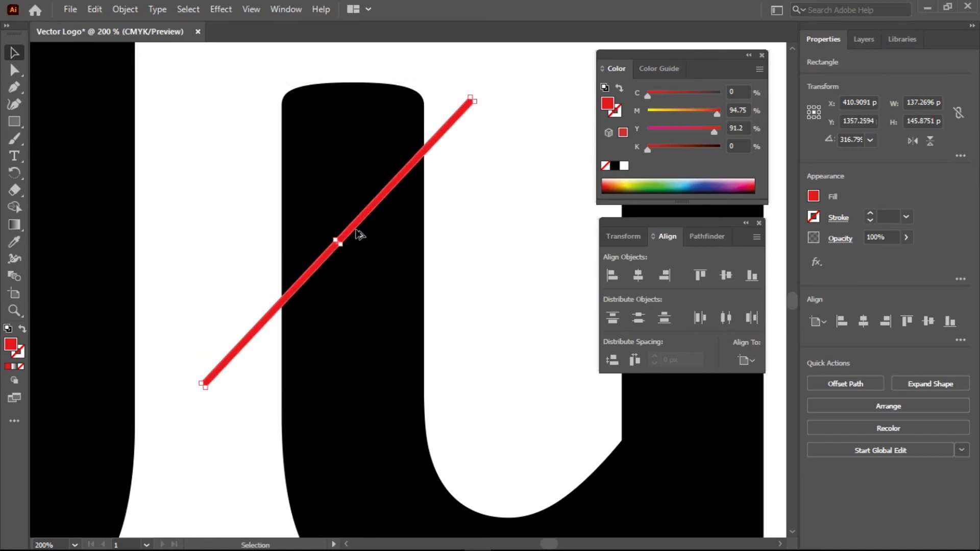
{"action": "scroll", "coordinate": [360, 234], "scroll_direction": "down", "scroll_amount": 3}
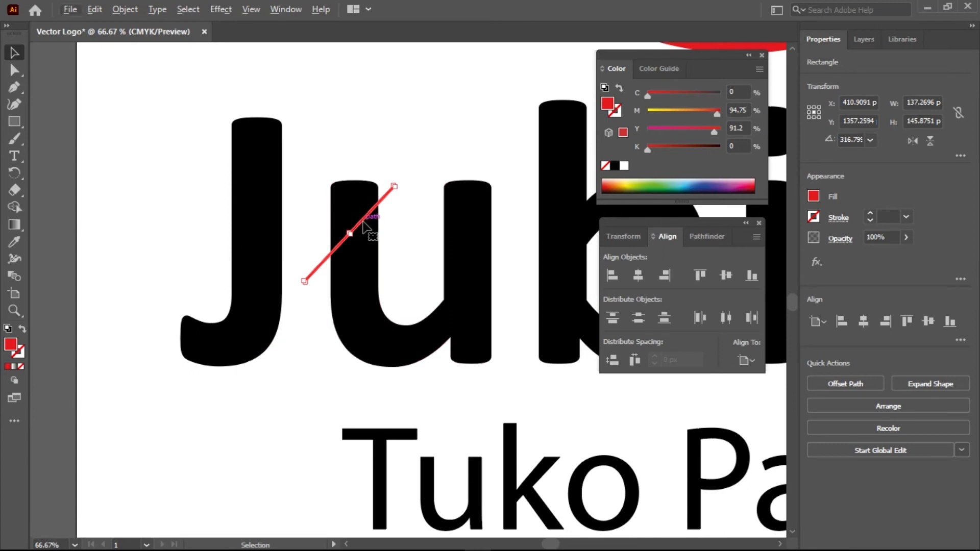
{"action": "left_click_drag", "start_coordinate": [366, 223], "coordinate": [481, 216]}
Compare with the reference logo on the pasteboard and nudge the copied bar slightly lower
{"action": "scroll", "coordinate": [274, 271], "scroll_direction": "down", "scroll_amount": 2}
{"action": "left_click_drag", "start_coordinate": [78, 278], "coordinate": [583, 256]}
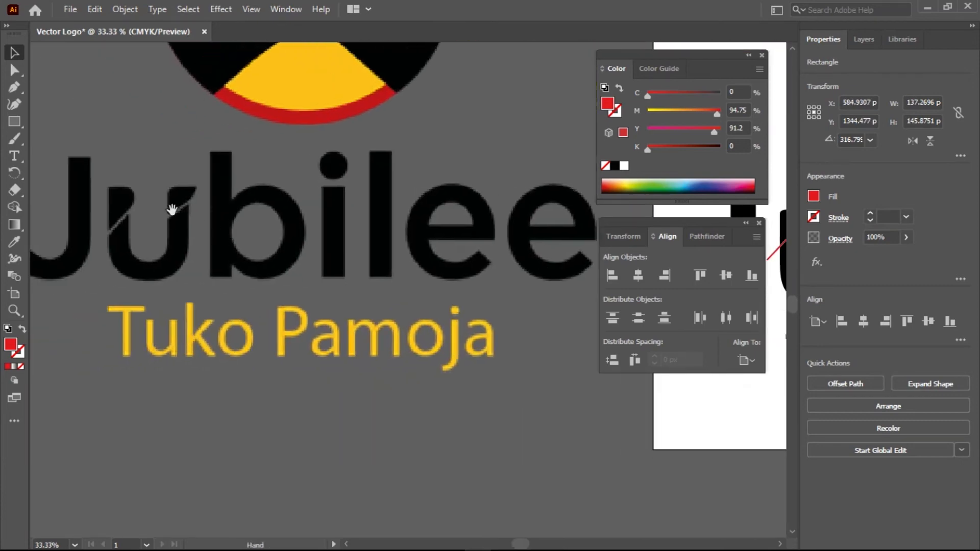
{"action": "left_click_drag", "start_coordinate": [515, 225], "coordinate": [219, 235]}
{"action": "left_click_drag", "start_coordinate": [445, 241], "coordinate": [244, 237]}
{"action": "scroll", "coordinate": [361, 233], "scroll_direction": "up", "scroll_amount": 2}
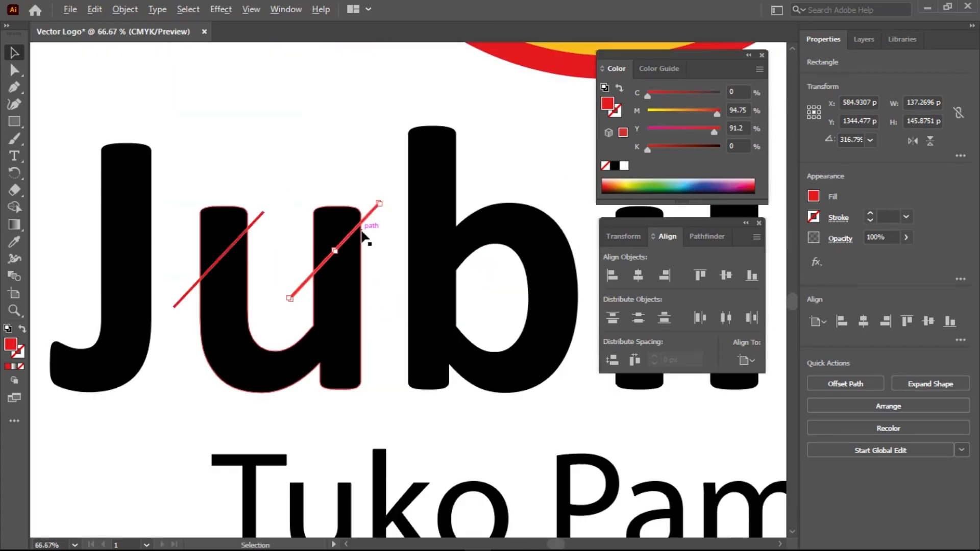
{"action": "scroll", "coordinate": [362, 235], "scroll_direction": "up", "scroll_amount": 1}
{"action": "left_click_drag", "start_coordinate": [350, 230], "coordinate": [350, 238]}
Select the Jubilee letters together with both red bars
{"action": "scroll", "coordinate": [351, 239], "scroll_direction": "down", "scroll_amount": 1}
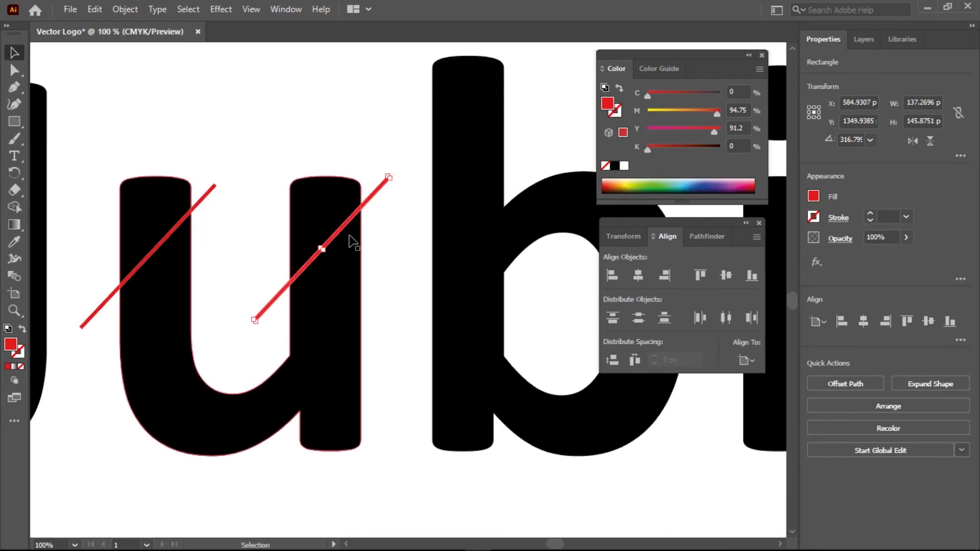
{"action": "key", "text": "super"}
{"action": "key", "text": "super"}
{"action": "scroll", "coordinate": [349, 236], "scroll_direction": "down", "scroll_amount": 2}
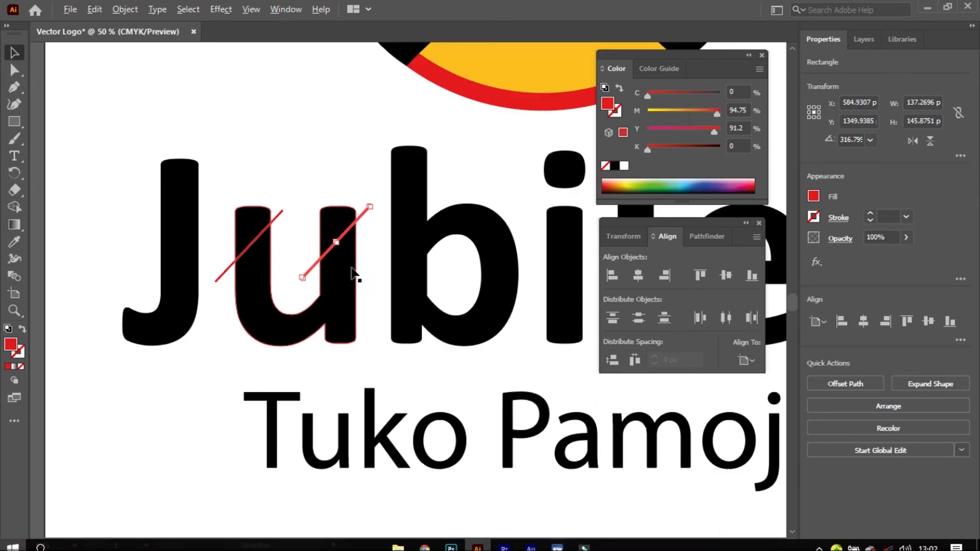
{"action": "scroll", "coordinate": [293, 285], "scroll_direction": "down", "scroll_amount": 2}
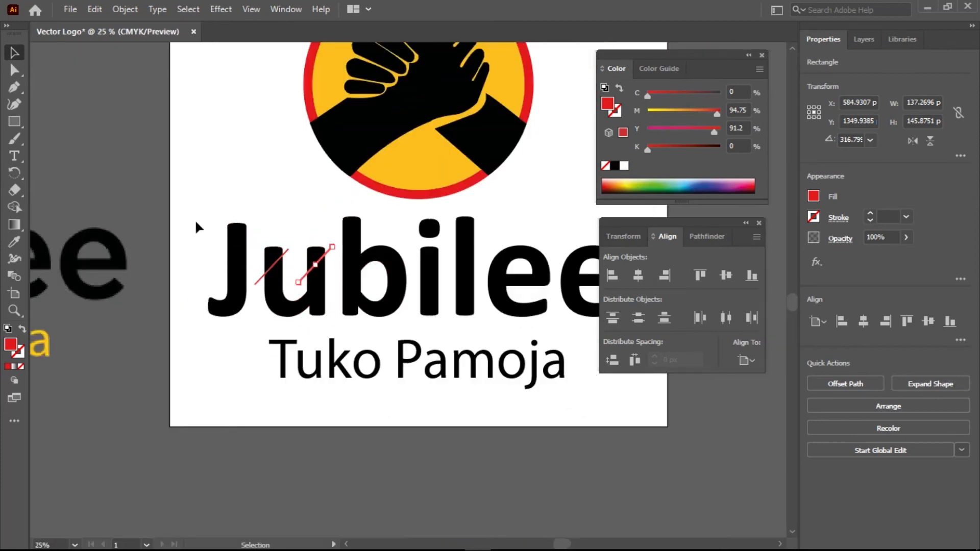
{"action": "left_click_drag", "start_coordinate": [201, 211], "coordinate": [334, 282]}
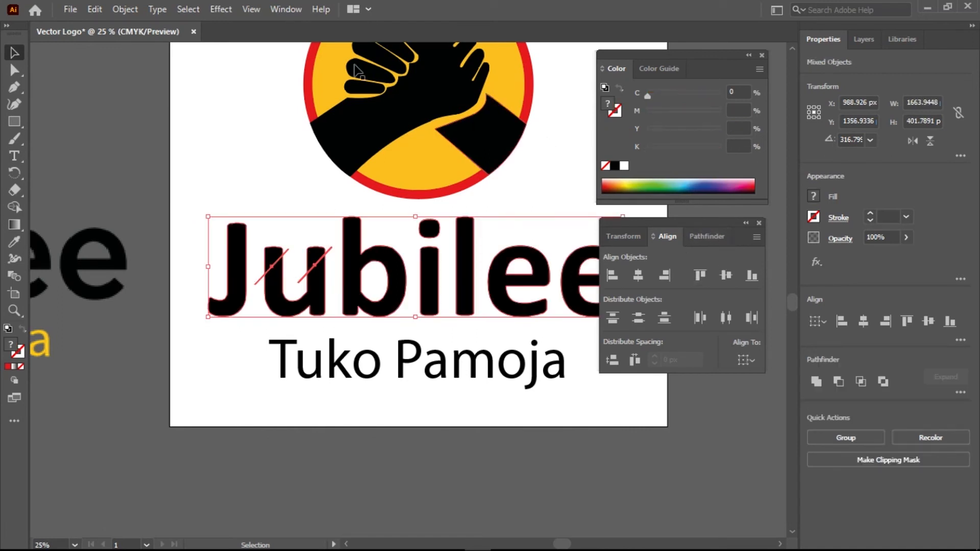
Open the Pathfinder panel, try Minus Front on Jubilee, then undo the cut and deselect
{"action": "left_click", "coordinate": [286, 9]}
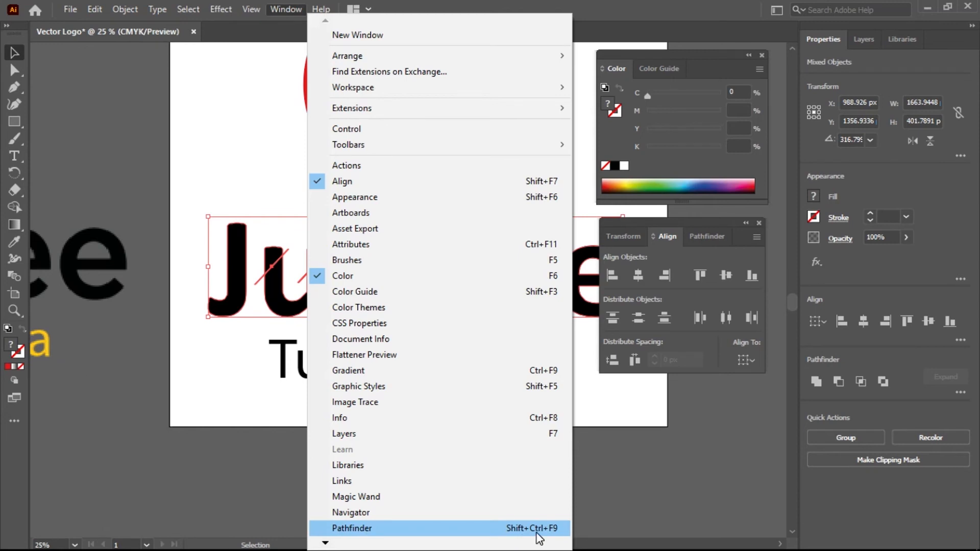
{"action": "left_click", "coordinate": [703, 237]}
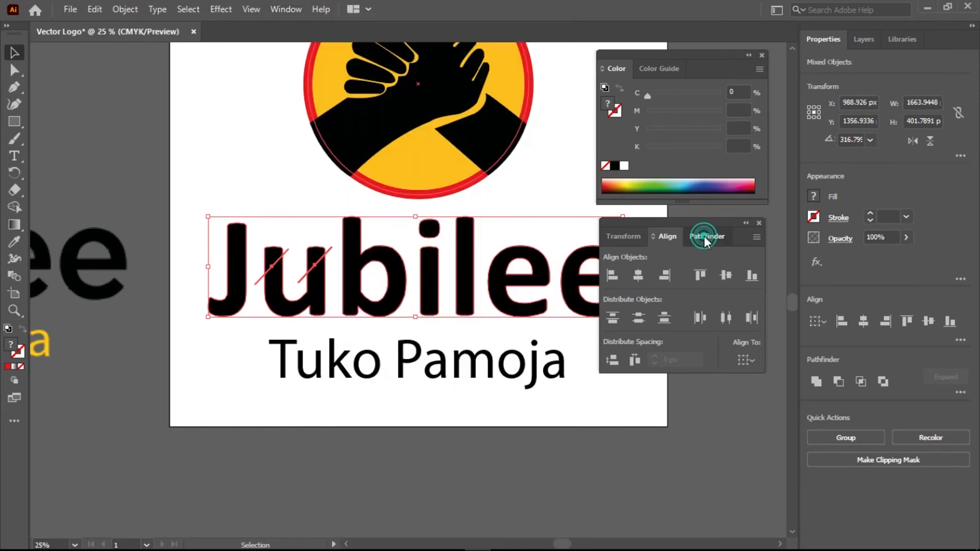
{"action": "left_click", "coordinate": [703, 236]}
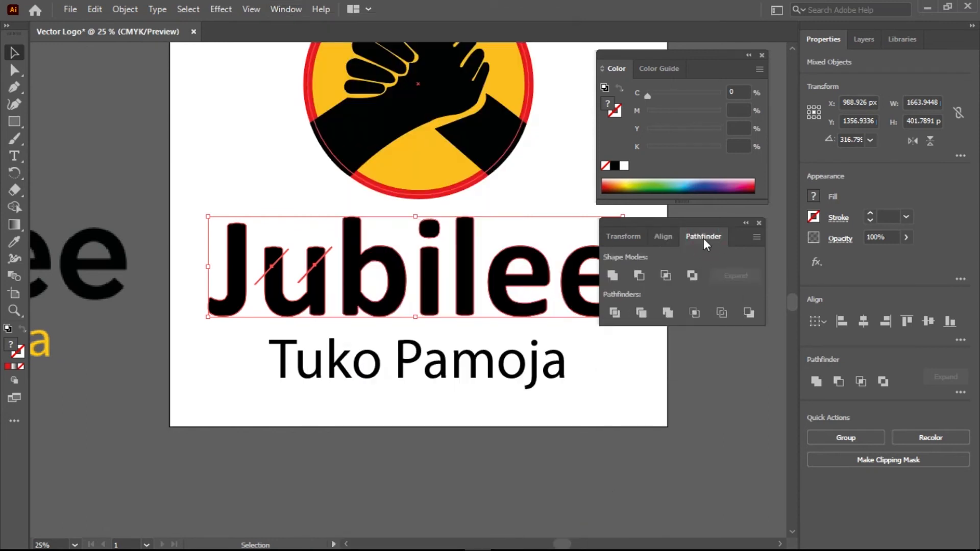
{"action": "left_click", "coordinate": [638, 274]}
{"action": "key", "text": "ctrl+z"}
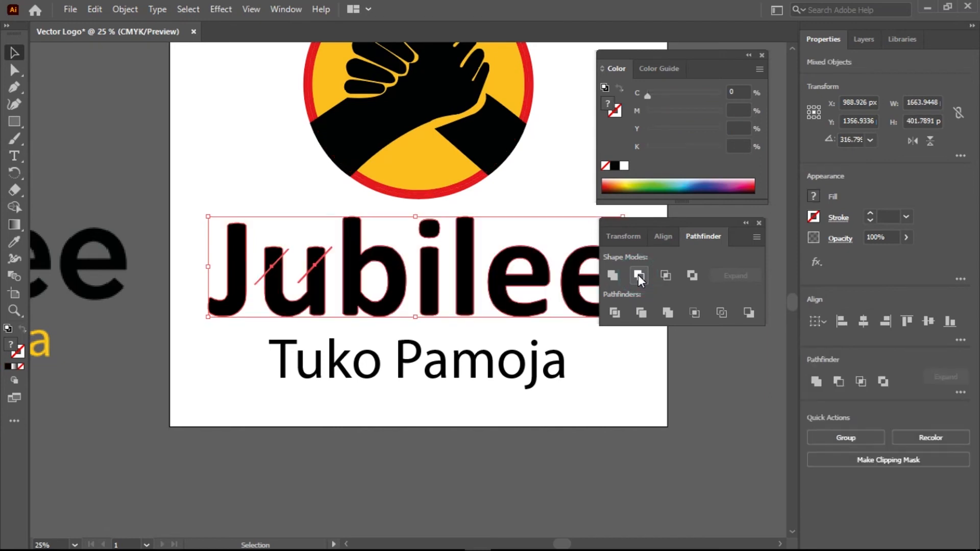
{"action": "left_click", "coordinate": [418, 461]}
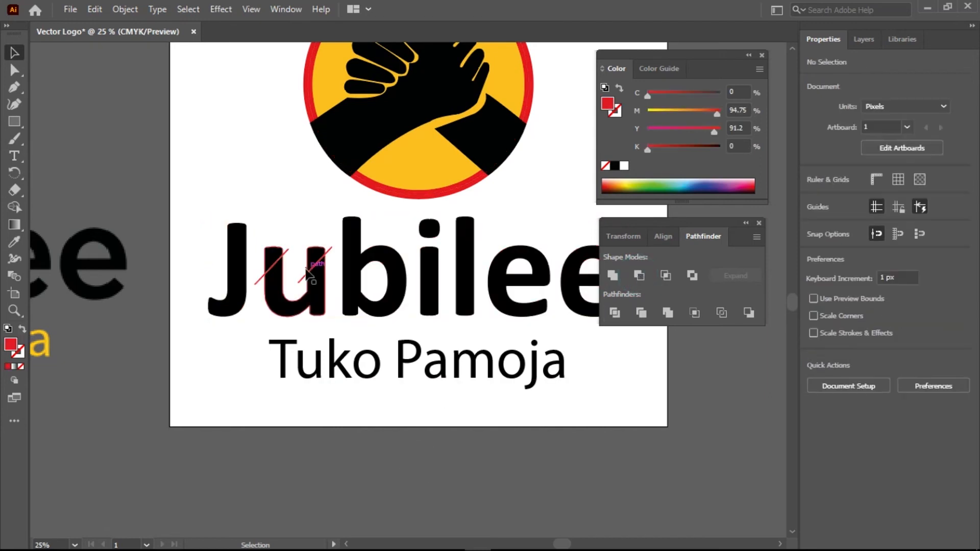
Retry Minus Front with the left red bar and letters, undo it, and reselect Jubilee
{"action": "scroll", "coordinate": [267, 286], "scroll_direction": "up", "scroll_amount": 1}
{"action": "scroll", "coordinate": [266, 287], "scroll_direction": "up", "scroll_amount": 2}
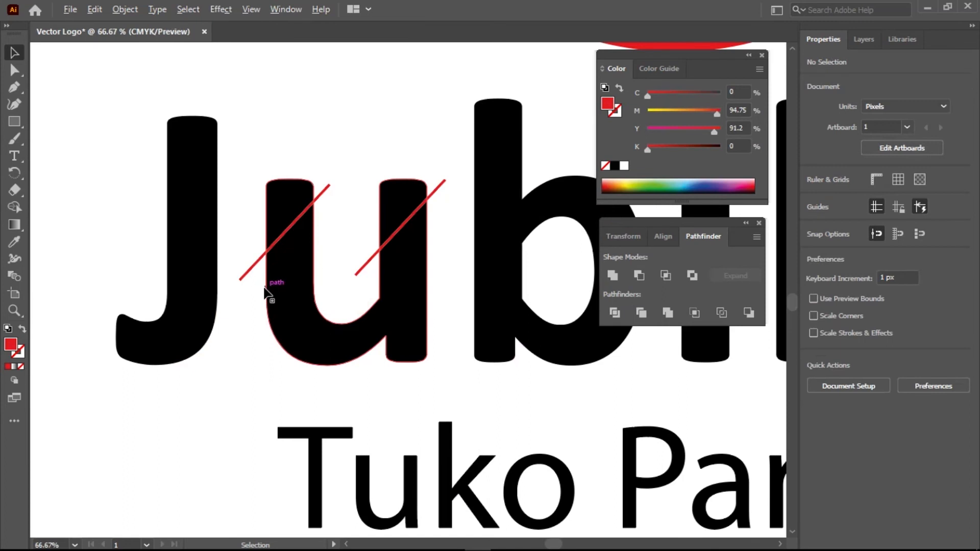
{"action": "left_click", "coordinate": [285, 230]}
{"action": "left_click", "coordinate": [280, 193], "text": "shift"}
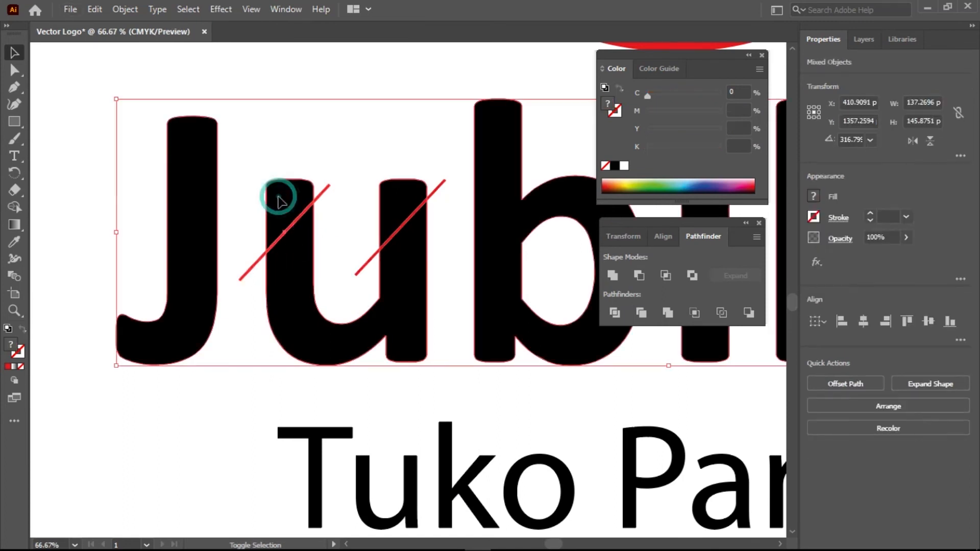
{"action": "left_click", "coordinate": [639, 275]}
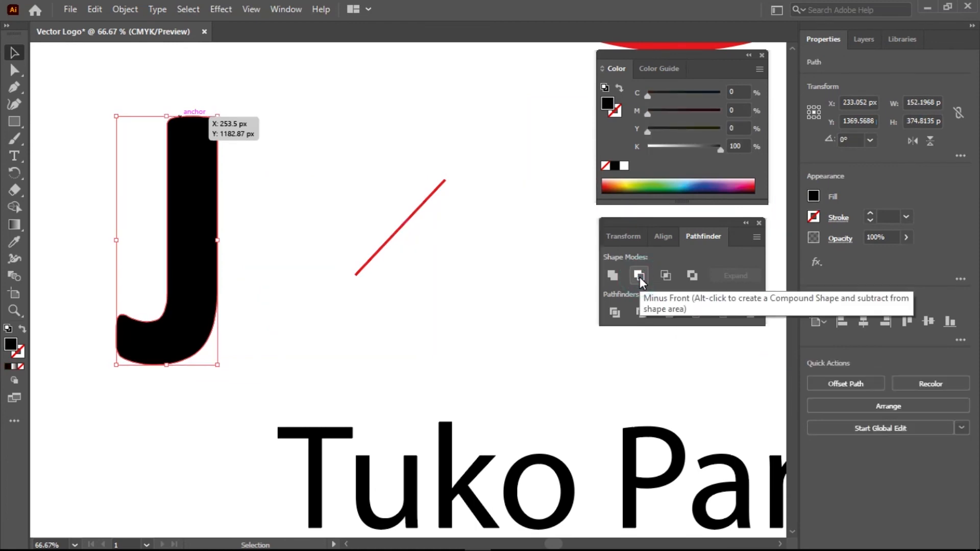
{"action": "scroll", "coordinate": [372, 299], "scroll_direction": "down", "scroll_amount": 3}
{"action": "key", "text": "ctrl+z"}
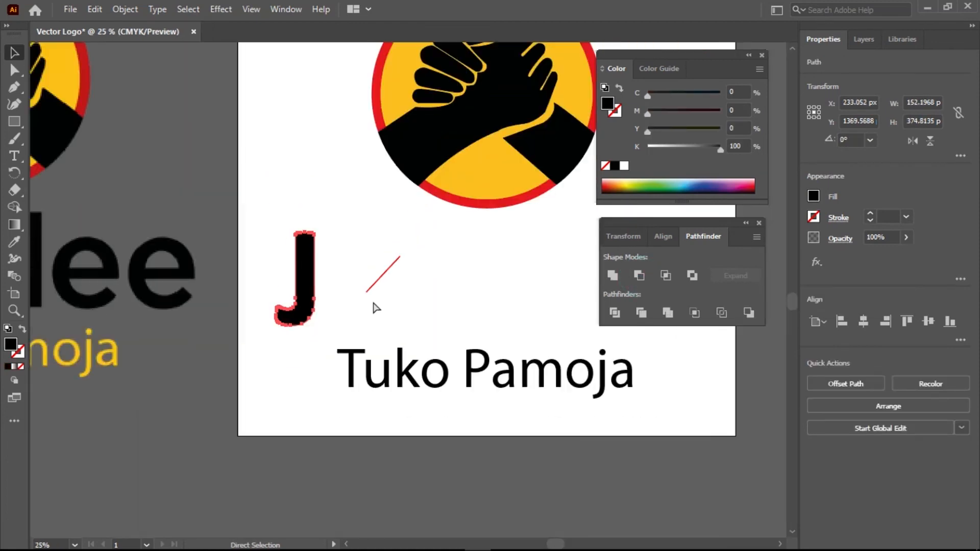
{"action": "left_click", "coordinate": [270, 350]}
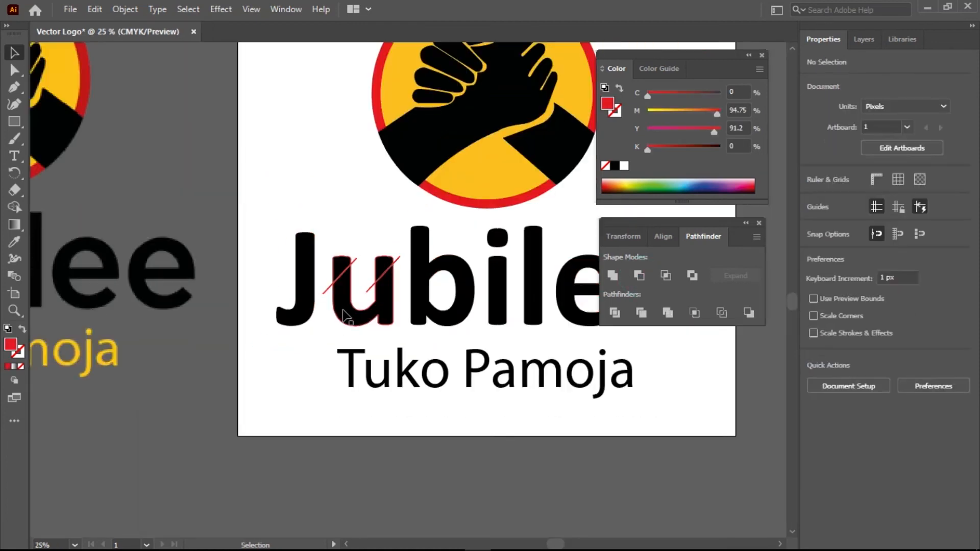
{"action": "scroll", "coordinate": [345, 312], "scroll_direction": "up", "scroll_amount": 2}
{"action": "left_click", "coordinate": [372, 335]}
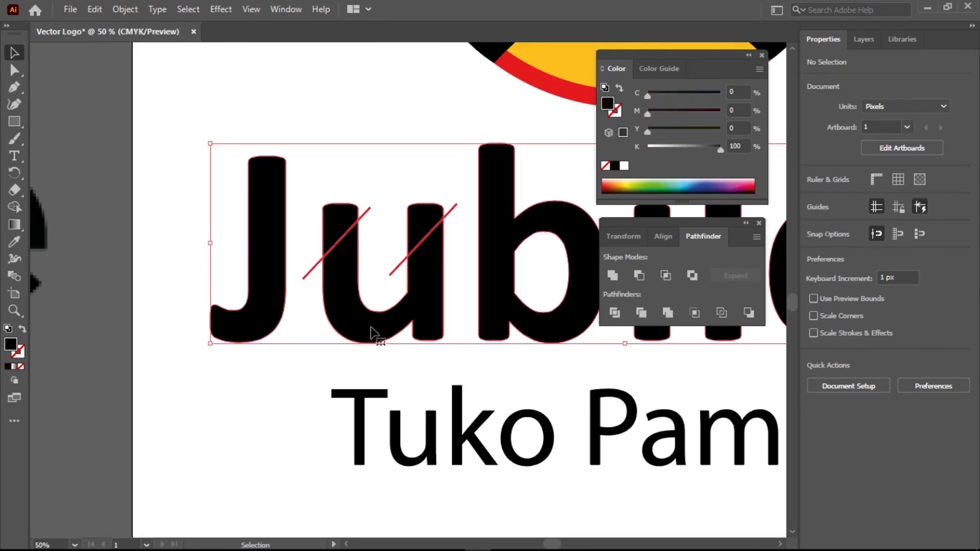
Send Jubilee behind the red bars, try Minus Front again, and undo the failed cut
{"action": "right_click", "coordinate": [372, 333]}
{"action": "mouse_move", "coordinate": [501, 252]}
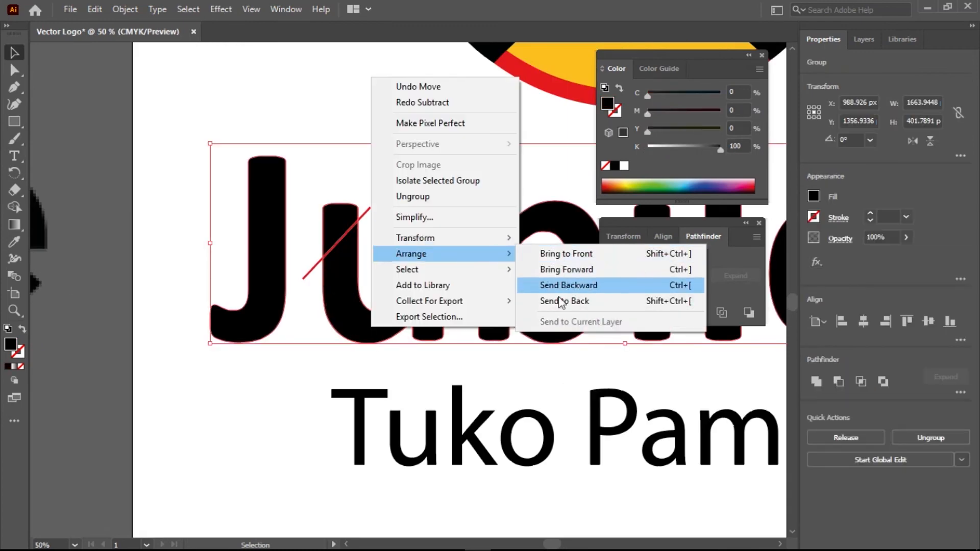
{"action": "left_click", "coordinate": [558, 302]}
{"action": "left_click_drag", "start_coordinate": [172, 184], "coordinate": [433, 296]}
{"action": "left_click", "coordinate": [642, 275]}
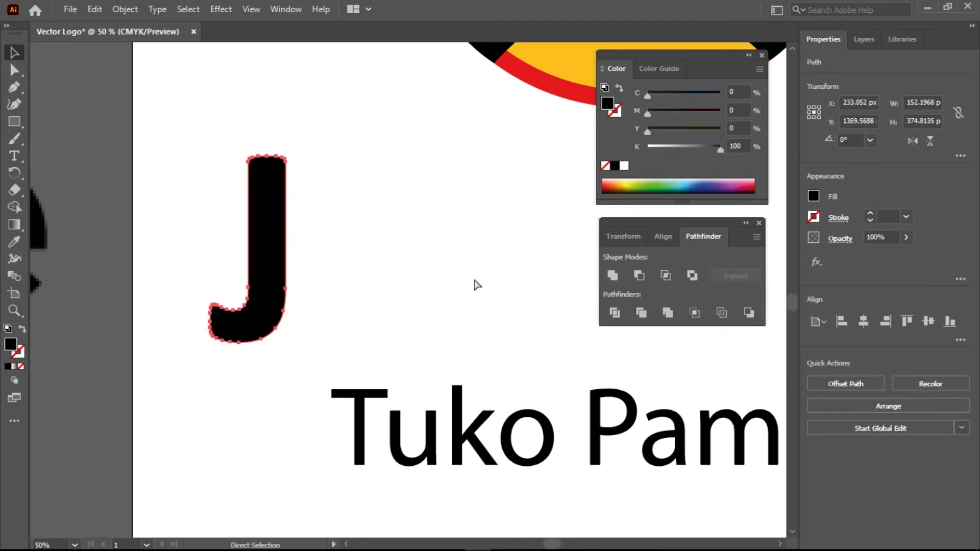
{"action": "key", "text": "ctrl+z"}
{"action": "left_click", "coordinate": [280, 372]}
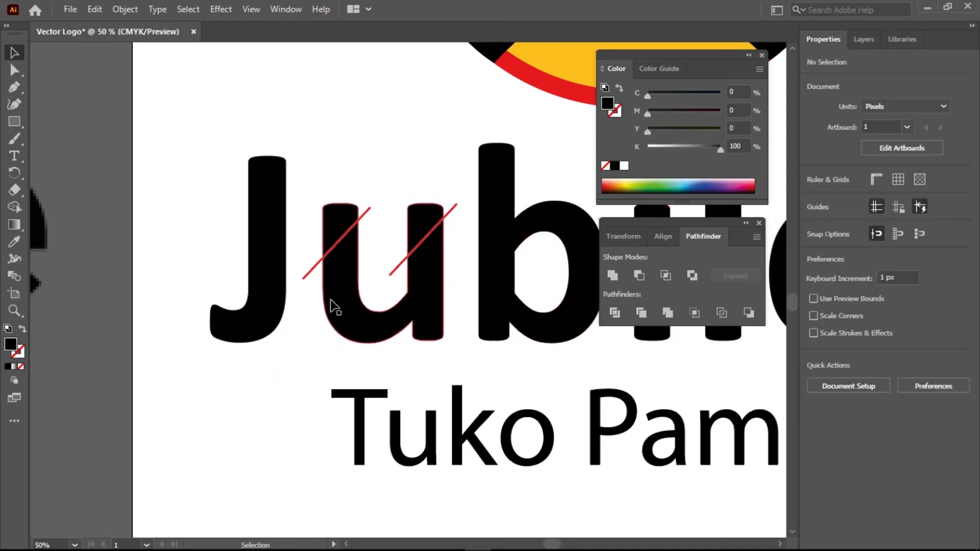
{"action": "scroll", "coordinate": [329, 299], "scroll_direction": "down", "scroll_amount": 1}
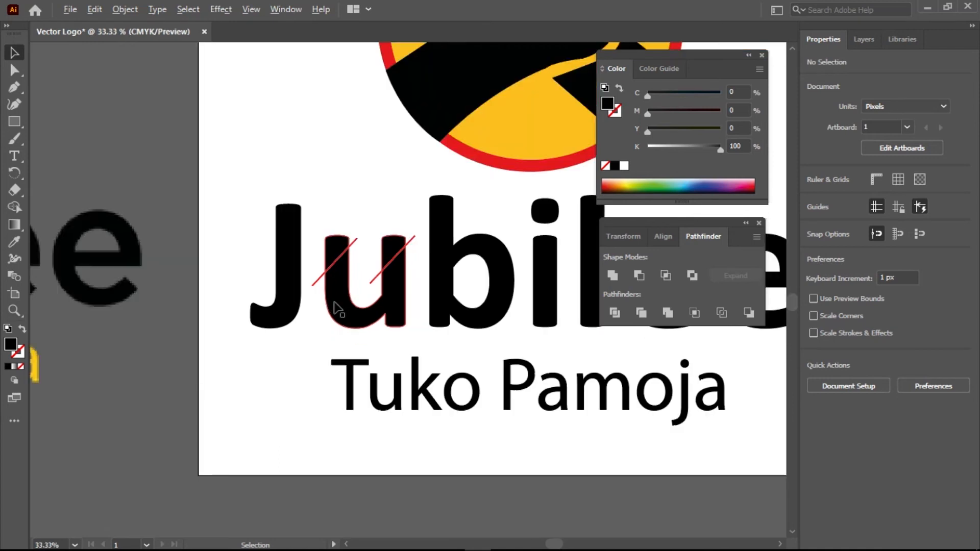
Enter the Jubilee group to select the u compound path, then exit isolation mode
{"action": "left_click", "coordinate": [391, 319]}
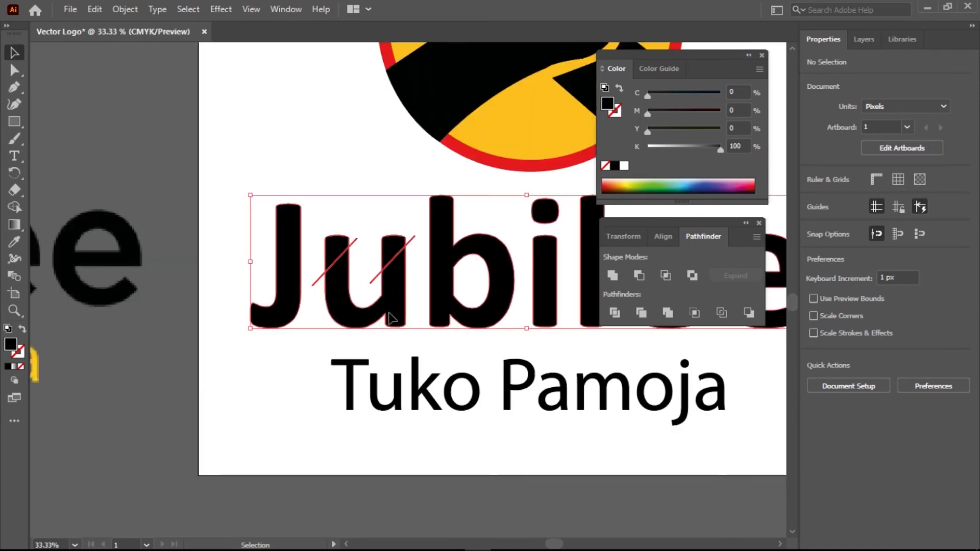
{"action": "double_click", "coordinate": [392, 314]}
{"action": "left_click", "coordinate": [341, 319]}
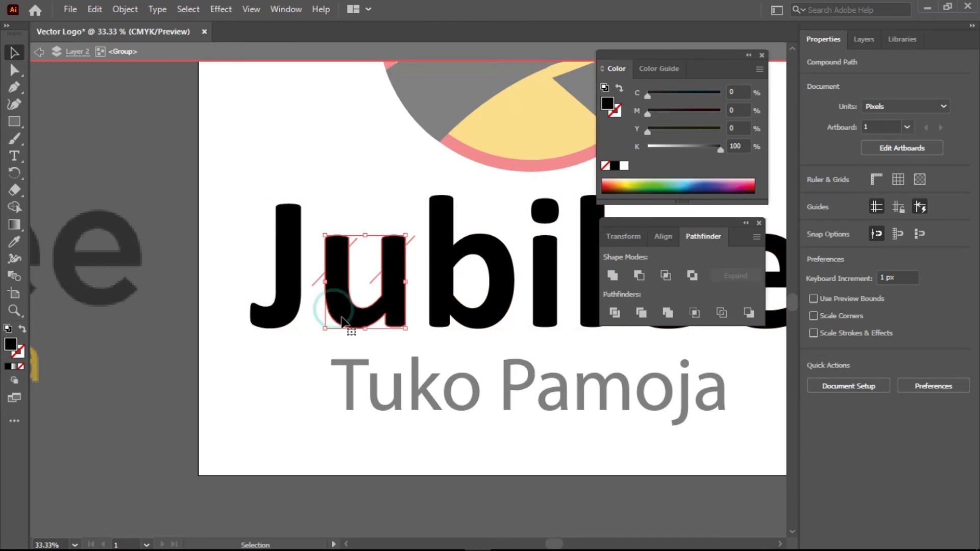
{"action": "left_click", "coordinate": [315, 282], "text": "ctrl"}
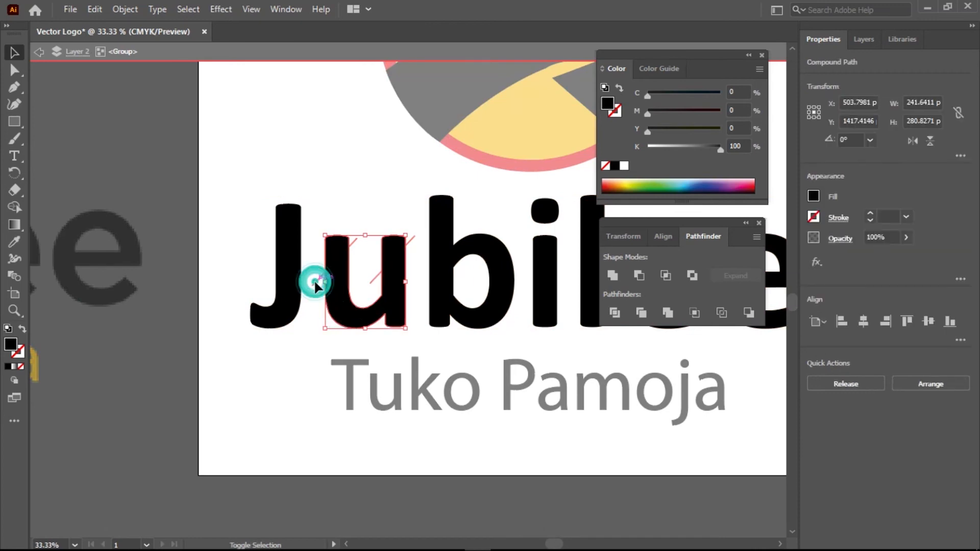
{"action": "left_click", "coordinate": [344, 303]}
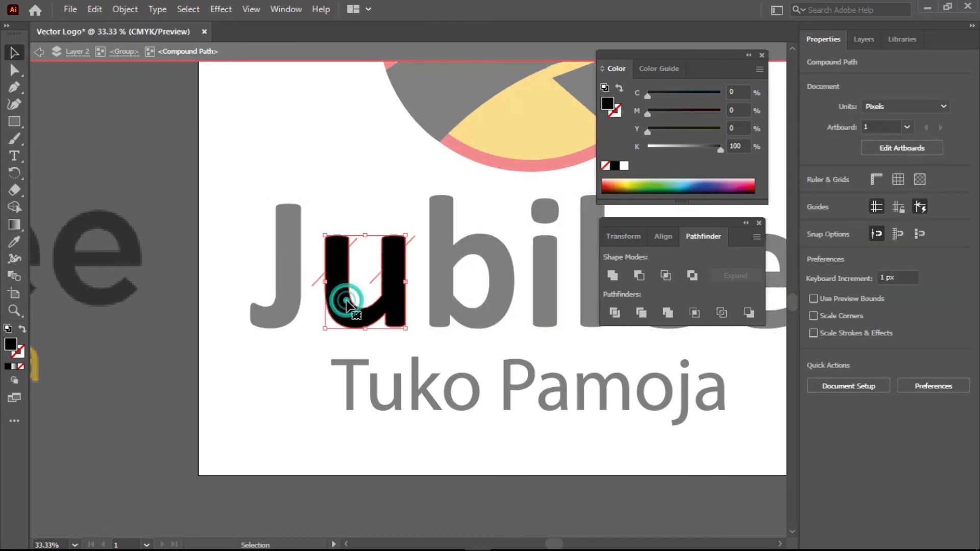
{"action": "left_click", "coordinate": [399, 301]}
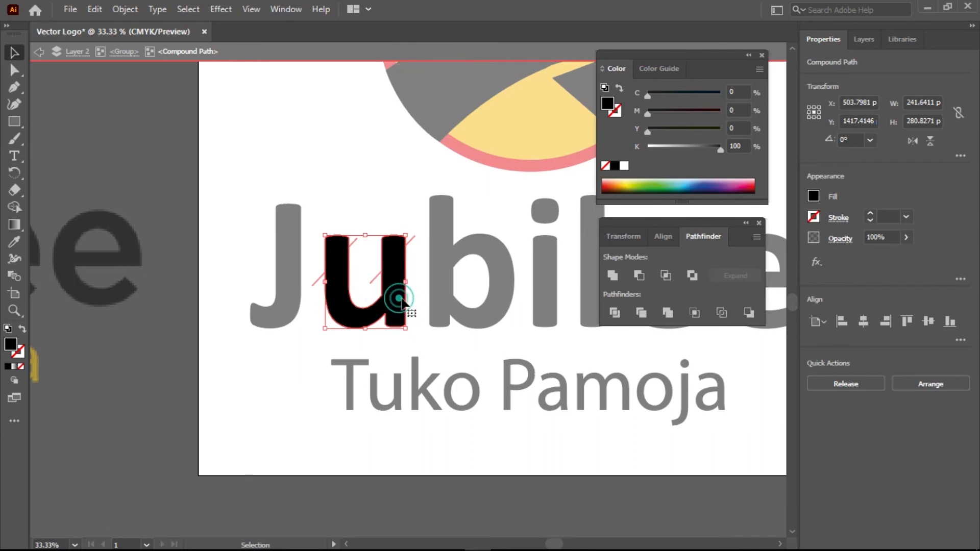
{"action": "double_click", "coordinate": [399, 301]}
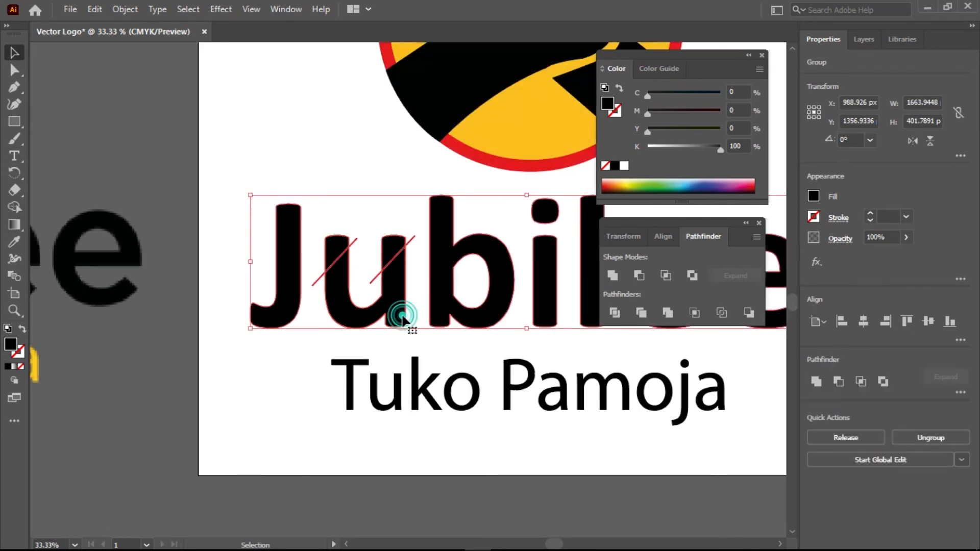
{"action": "right_click", "coordinate": [440, 330]}
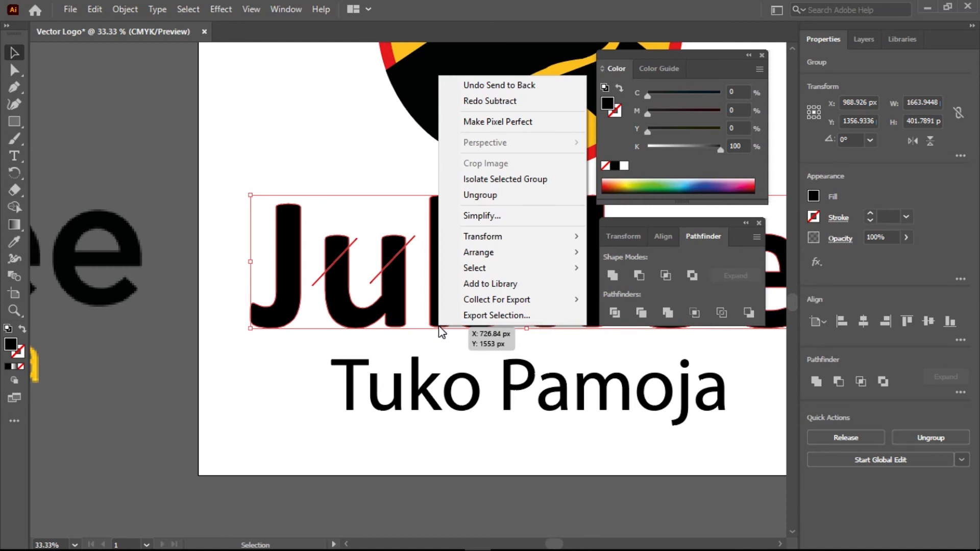
{"action": "left_click", "coordinate": [383, 415]}
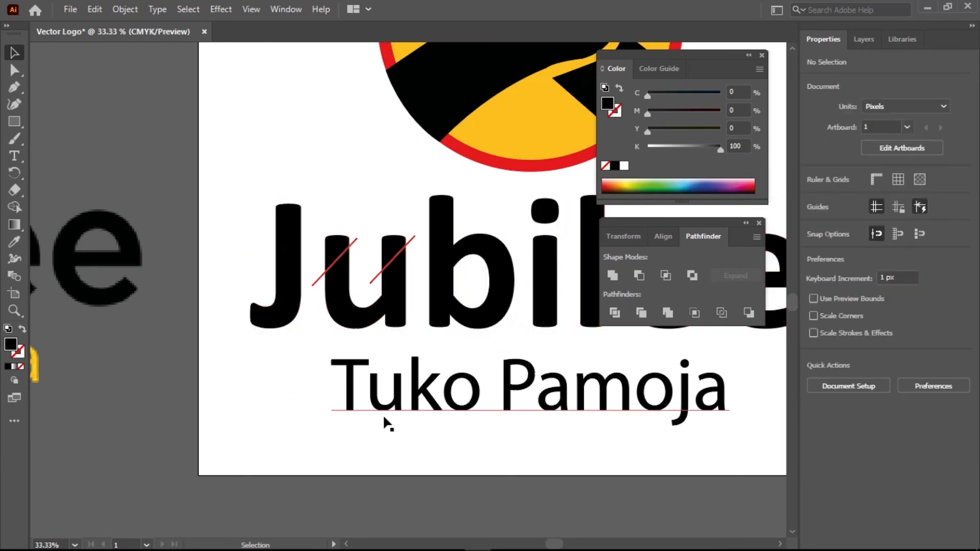
Undo the red slash edits until Jubilee reverts to live Calibri Bold text
{"action": "scroll", "coordinate": [399, 414], "scroll_direction": "down", "scroll_amount": 2}
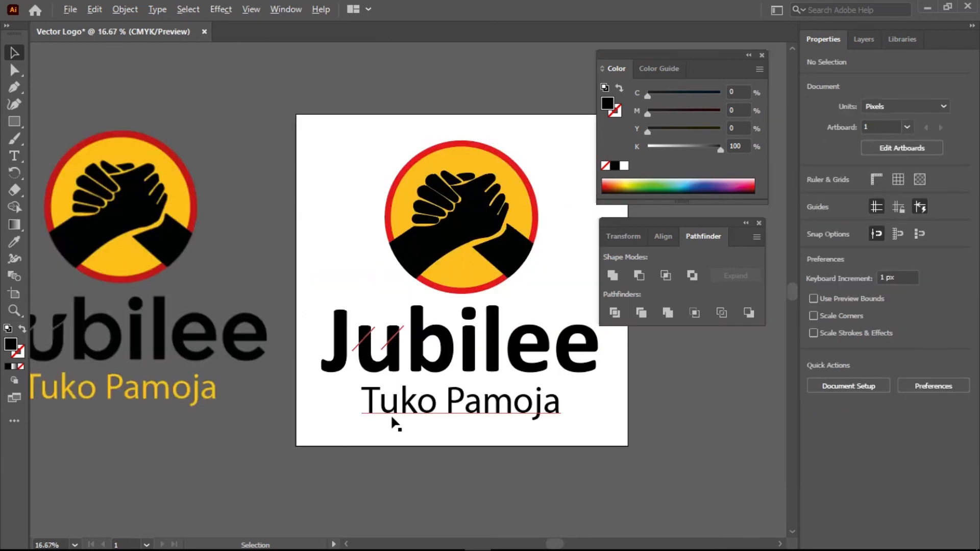
{"action": "left_click", "coordinate": [390, 341]}
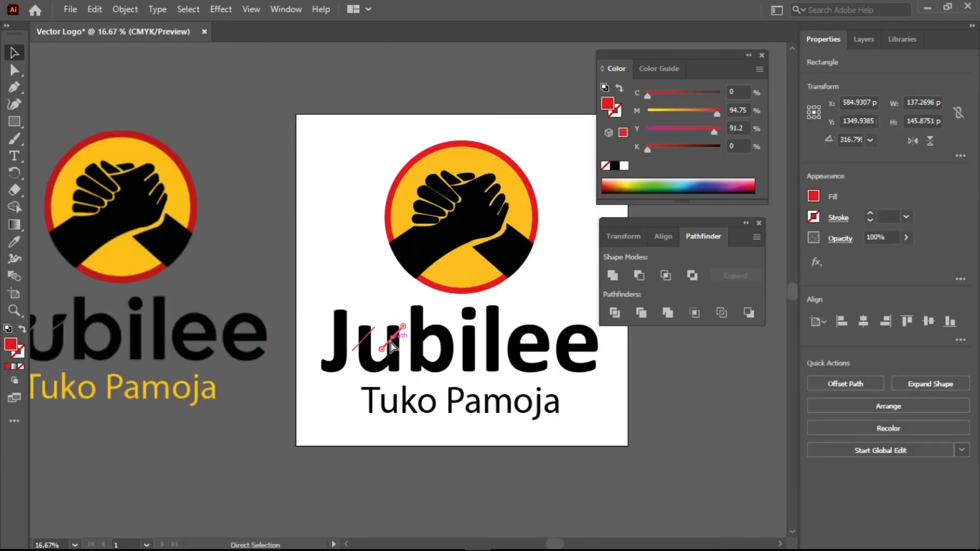
{"action": "left_click", "coordinate": [390, 460]}
{"action": "key", "text": "ctrl+z"}
{"action": "key", "text": "ctrl+z"}
{"action": "key", "text": "ctrl+z"}
{"action": "key", "text": "ctrl+z"}
{"action": "key", "text": "ctrl+z"}
{"action": "key", "text": "ctrl+z"}
{"action": "key", "text": "ctrl+z"}
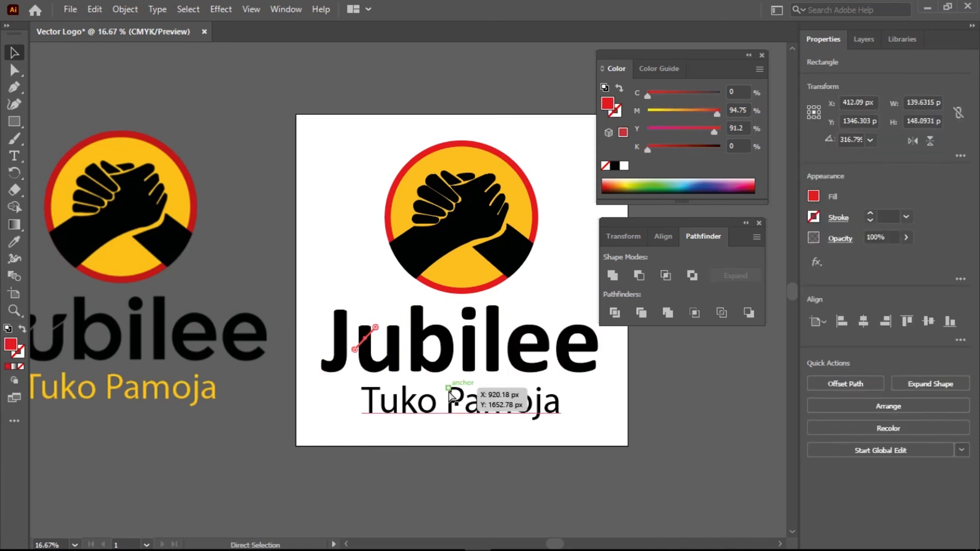
{"action": "key", "text": "ctrl+z"}
{"action": "key", "text": "ctrl+z"}
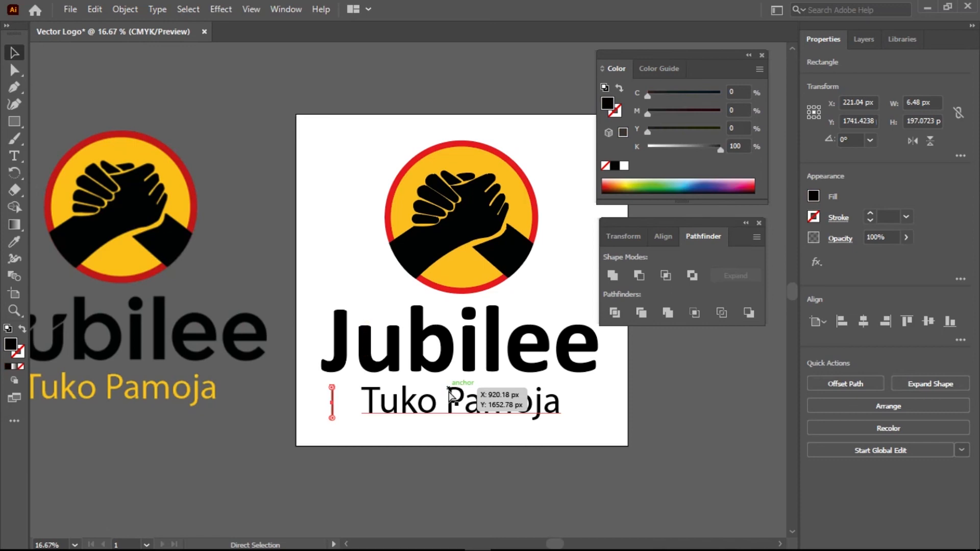
{"action": "key", "text": "ctrl+z"}
{"action": "key", "text": "ctrl+z"}
{"action": "left_click", "coordinate": [439, 367]}
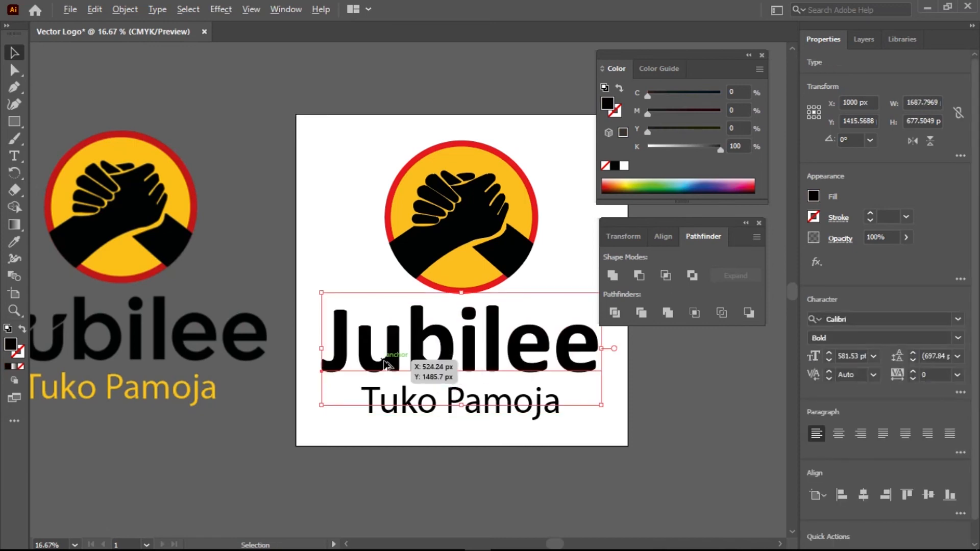
{"action": "scroll", "coordinate": [411, 360], "scroll_direction": "up", "scroll_amount": 2}
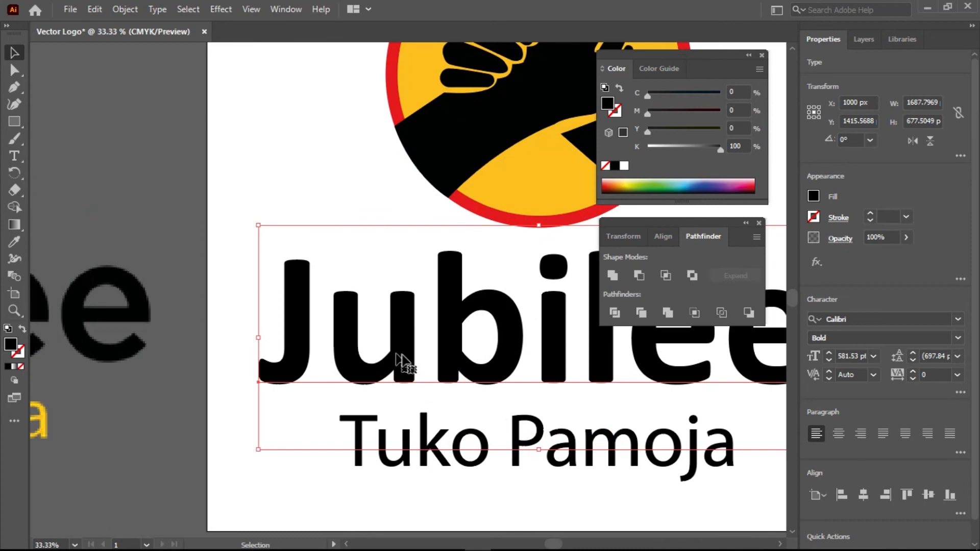
Cut the letter u out of the Jubilee text with the Type tool
{"action": "key", "text": "t"}
{"action": "left_click", "coordinate": [331, 349]}
{"action": "left_click_drag", "start_coordinate": [371, 346], "coordinate": [407, 343]}
{"action": "key", "text": "ctrl+c"}
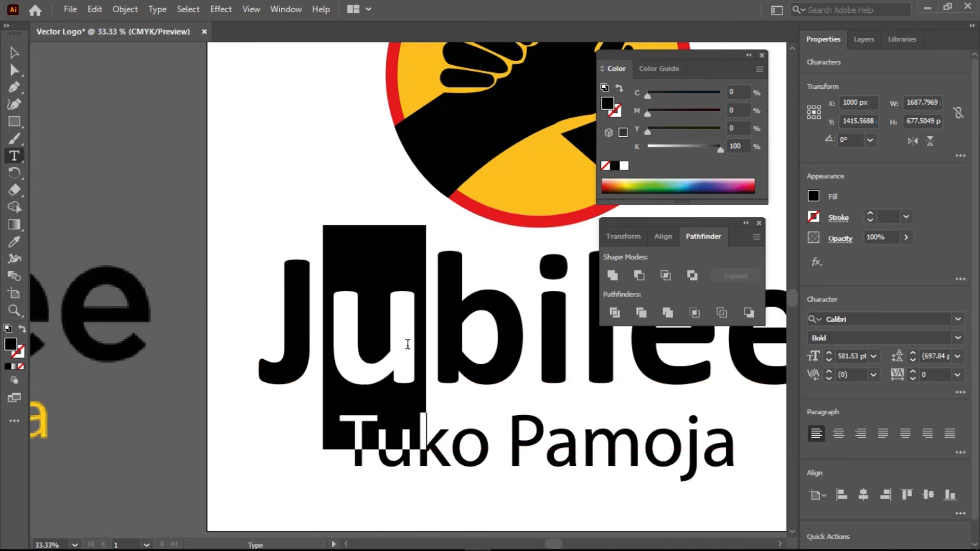
{"action": "key", "text": "BackSpace"}
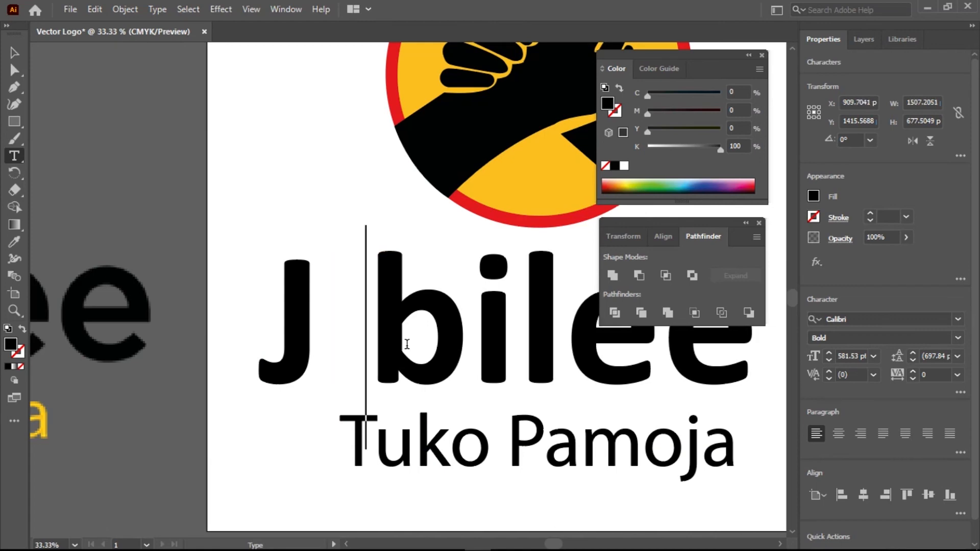
{"action": "left_click", "coordinate": [15, 52]}
Paste the u as a new separate point text object
{"action": "left_click", "coordinate": [13, 156]}
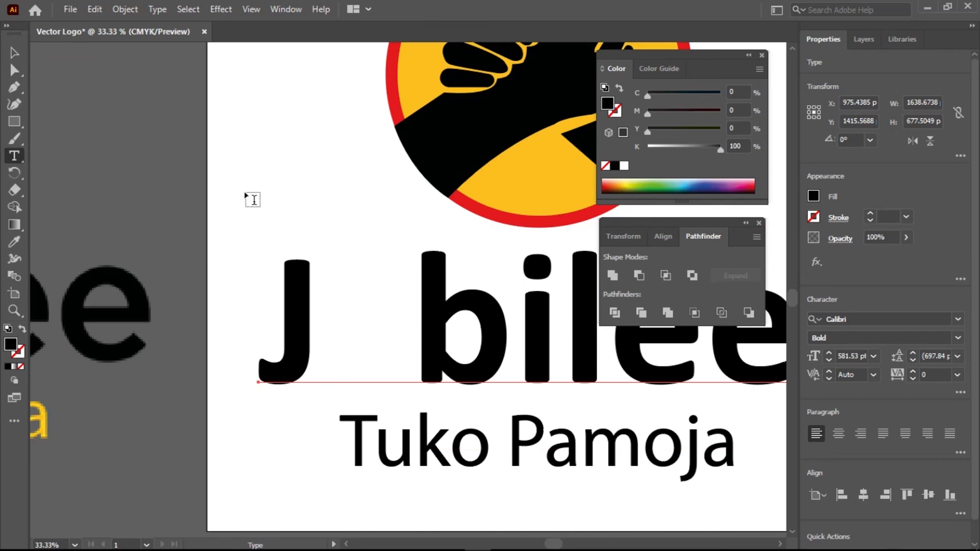
{"action": "left_click", "coordinate": [242, 172]}
{"action": "key", "text": "Escape"}
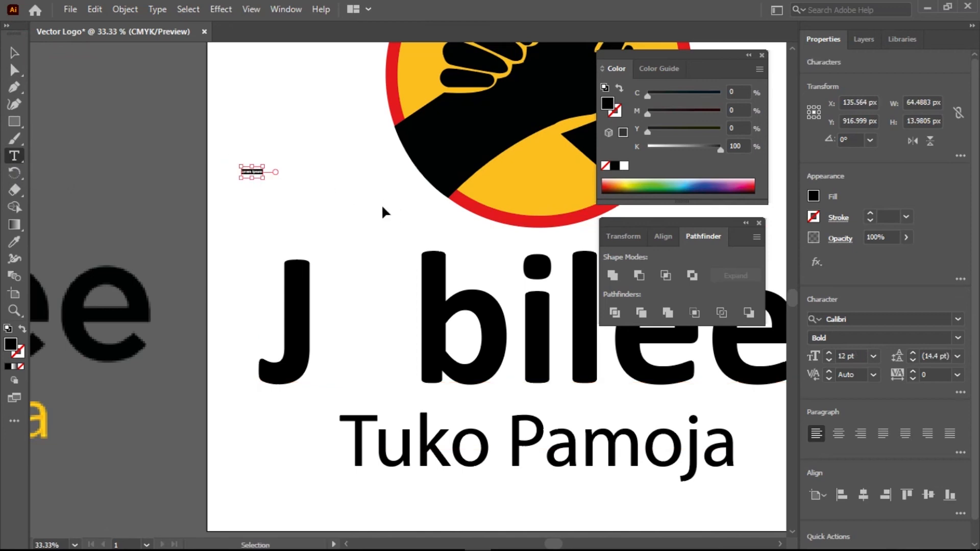
{"action": "key", "text": "ctrl+v"}
Move the separate u into the gap between J and bilee, nudging it right twice
{"action": "left_click", "coordinate": [19, 54]}
{"action": "left_click_drag", "start_coordinate": [325, 148], "coordinate": [391, 356]}
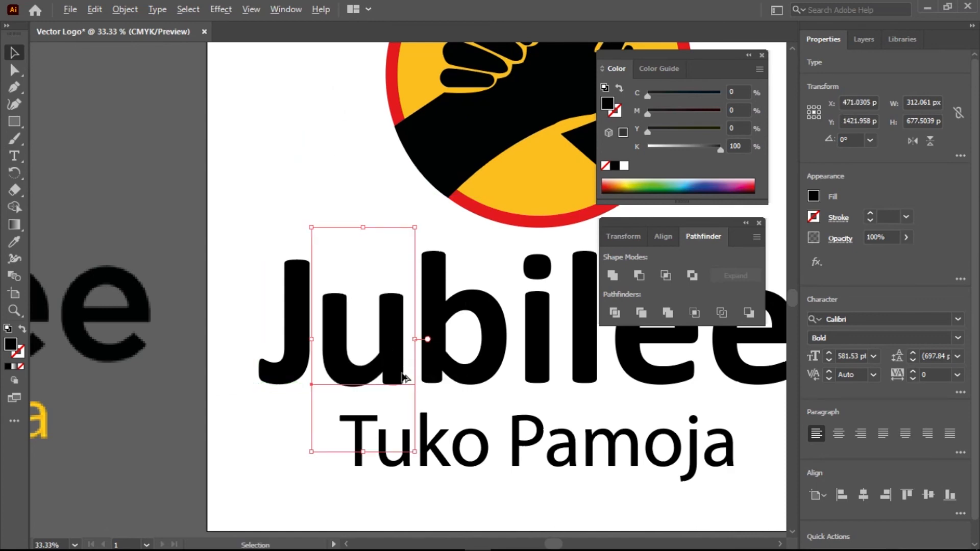
{"action": "scroll", "coordinate": [403, 377], "scroll_direction": "down", "scroll_amount": 1}
{"action": "left_click", "coordinate": [205, 439]}
{"action": "left_click", "coordinate": [373, 375]}
{"action": "key", "text": "Right"}
{"action": "key", "text": "Right"}
{"action": "key", "text": "Right"}
{"action": "key", "text": "Right"}
{"action": "key", "text": "Right"}
{"action": "key", "text": "Right"}
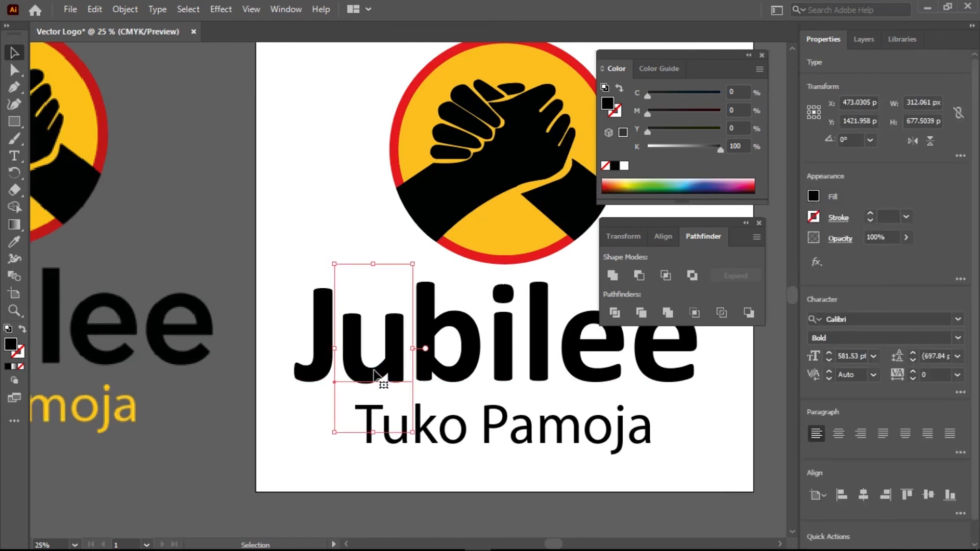
{"action": "key", "text": "Right"}
{"action": "key", "text": "Right"}
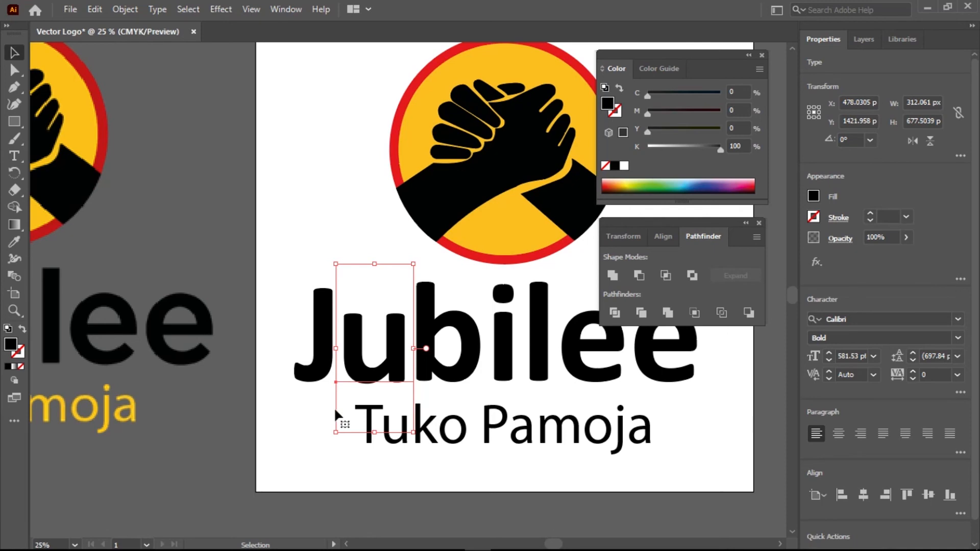
{"action": "left_click", "coordinate": [203, 465]}
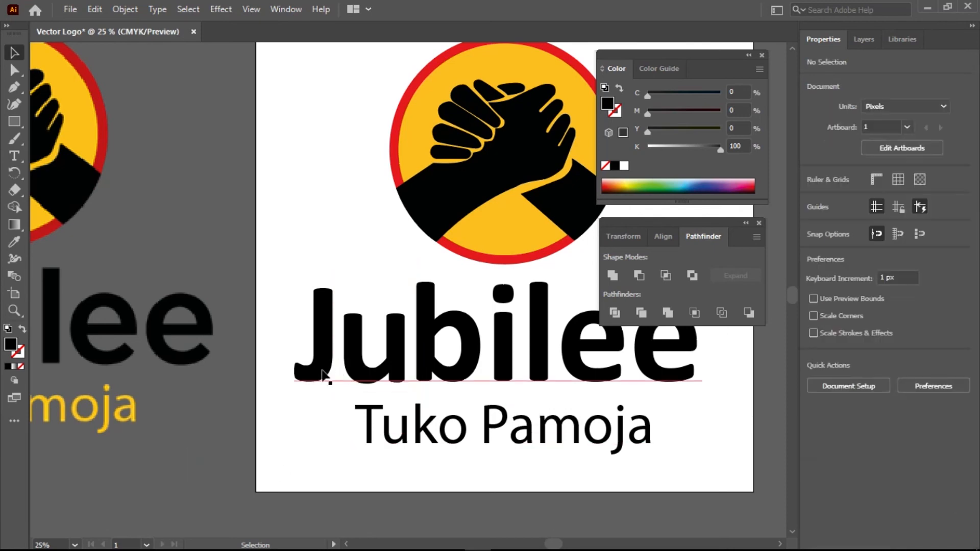
{"action": "scroll", "coordinate": [389, 376], "scroll_direction": "up", "scroll_amount": 1}
{"action": "left_click", "coordinate": [401, 368]}
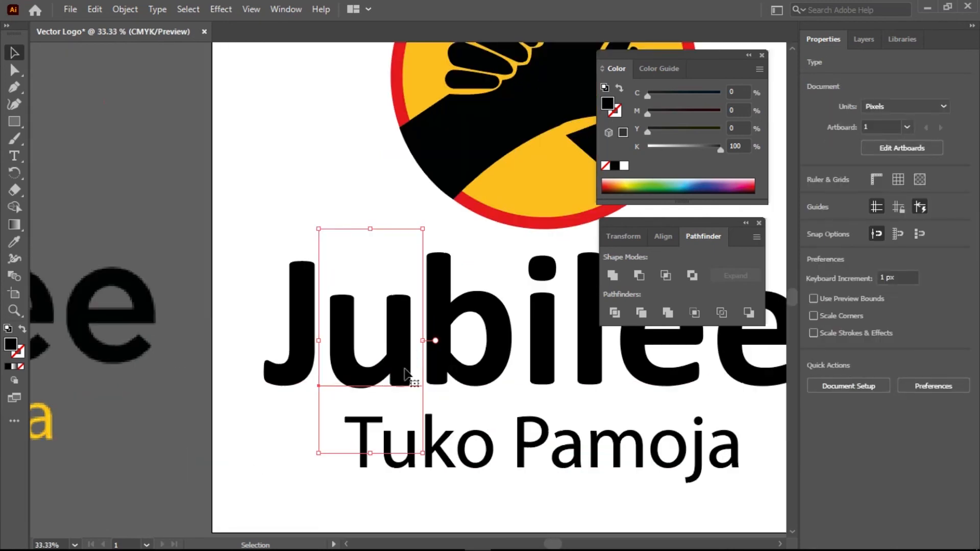
Convert the separate u text into outlines
{"action": "right_click", "coordinate": [439, 364]}
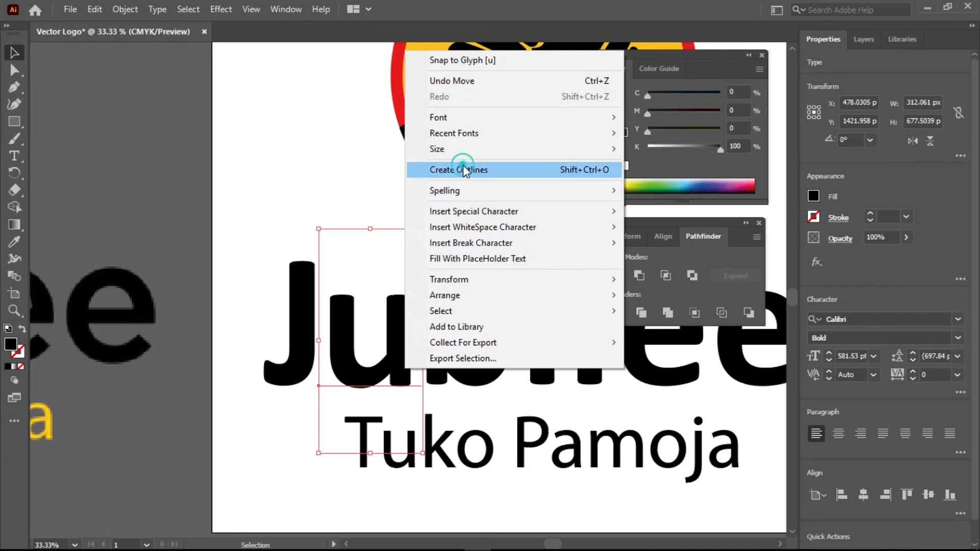
{"action": "left_click", "coordinate": [463, 170]}
{"action": "left_click", "coordinate": [164, 423]}
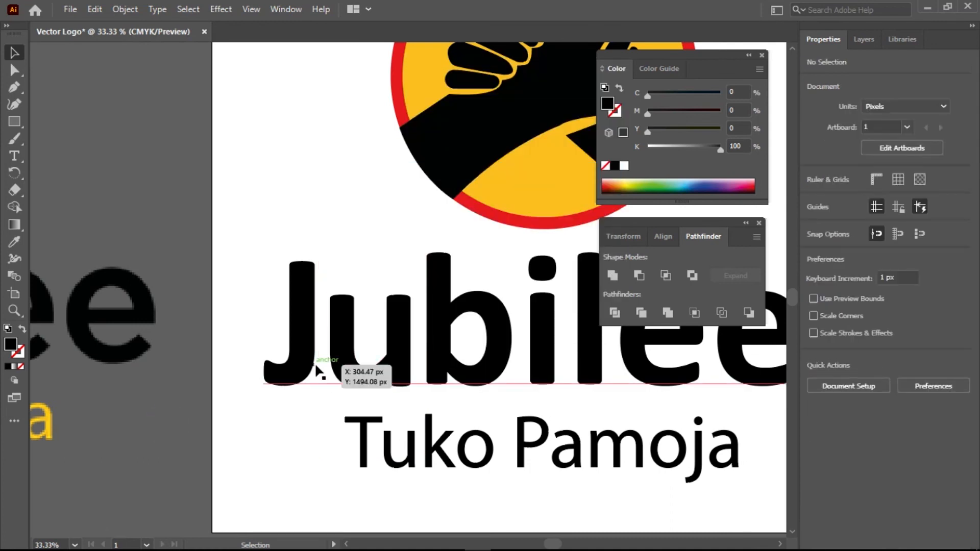
Draw a thin vertical rectangle left of Tuko Pamoja filled with yellow #FFF200
{"action": "left_click", "coordinate": [17, 118]}
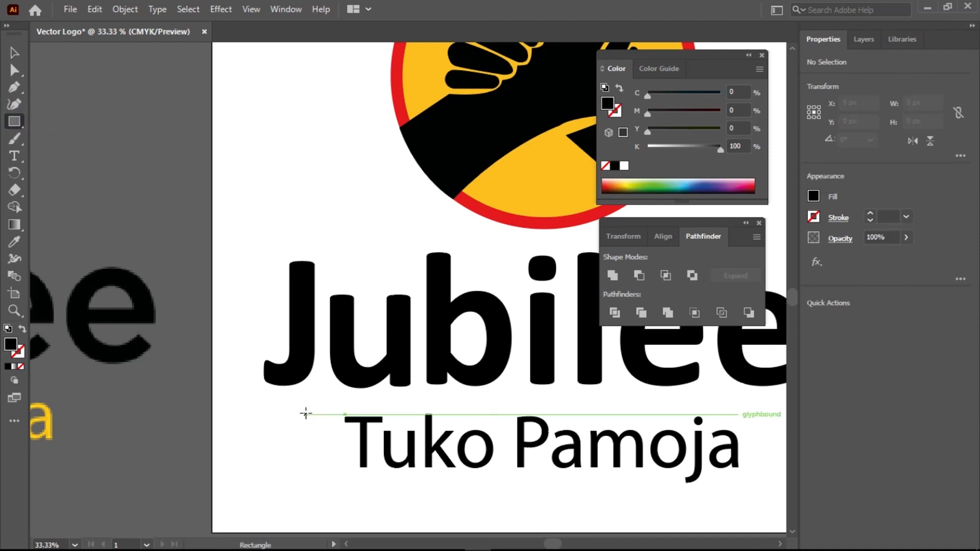
{"action": "left_click_drag", "start_coordinate": [306, 413], "coordinate": [307, 515]}
{"action": "double_click", "coordinate": [11, 345]}
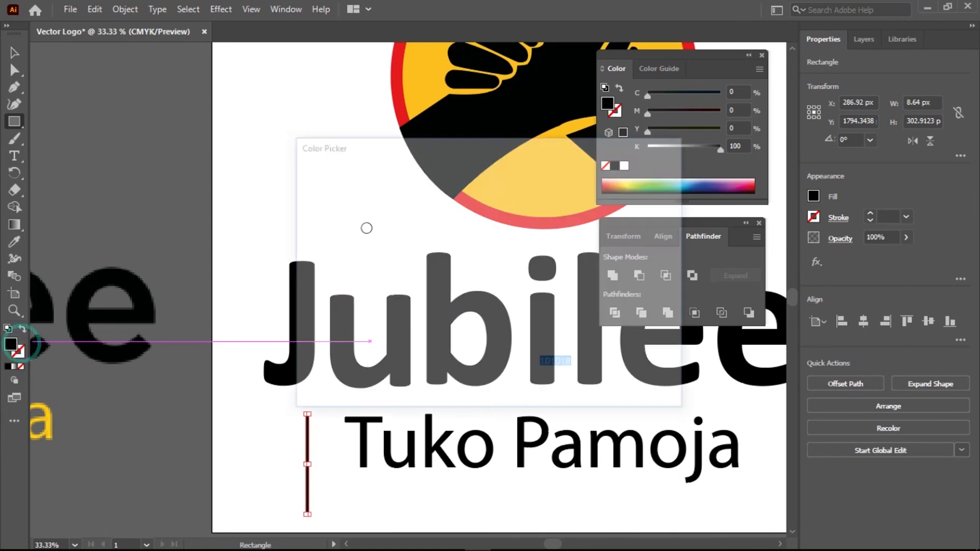
{"action": "type", "text": "FFF200"}
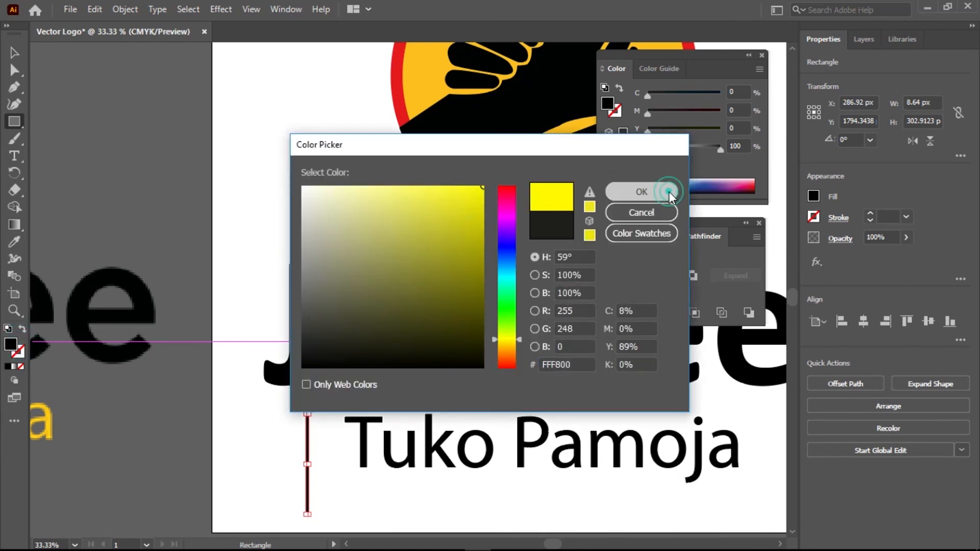
{"action": "left_click", "coordinate": [669, 192]}
Move the yellow bar onto Jubilee, halve its width, and rotate it to 315° across the u's left stem
{"action": "key", "text": "v"}
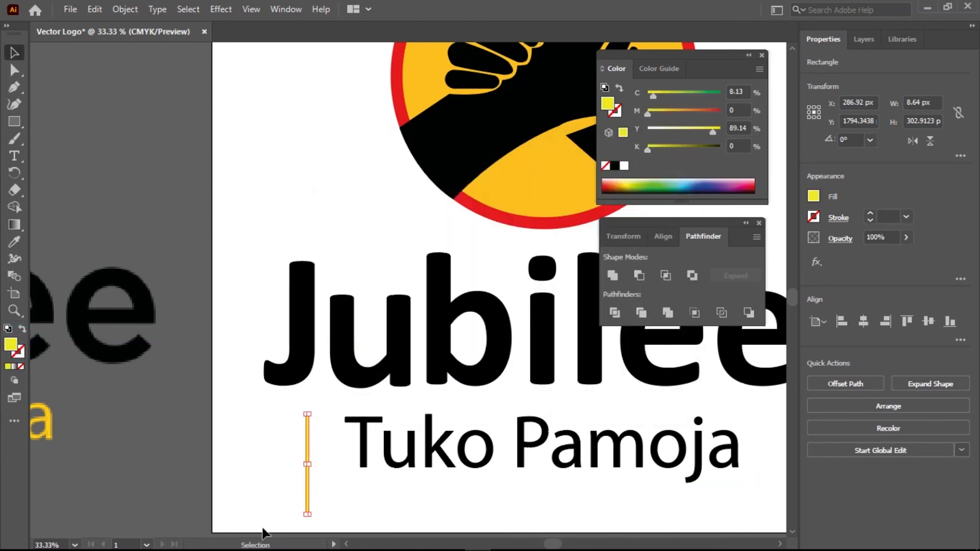
{"action": "left_click_drag", "start_coordinate": [307, 490], "coordinate": [339, 357]}
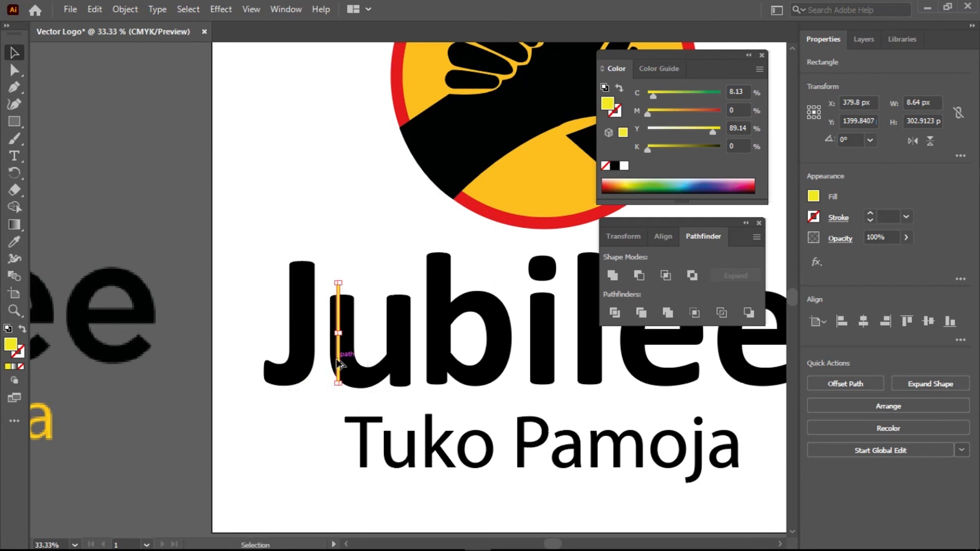
{"action": "scroll", "coordinate": [338, 357], "scroll_direction": "up", "scroll_amount": 5}
{"action": "left_click_drag", "start_coordinate": [347, 244], "coordinate": [342, 238]}
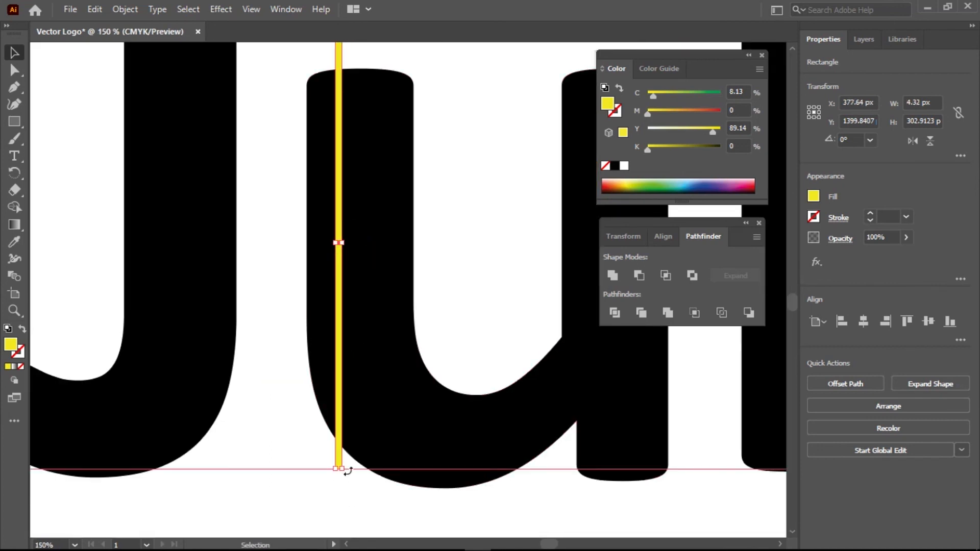
{"action": "left_click_drag", "start_coordinate": [327, 486], "coordinate": [182, 428]}
{"action": "left_click_drag", "start_coordinate": [352, 225], "coordinate": [366, 179]}
{"action": "left_click_drag", "start_coordinate": [207, 356], "coordinate": [191, 344]}
{"action": "left_click_drag", "start_coordinate": [363, 169], "coordinate": [364, 170]}
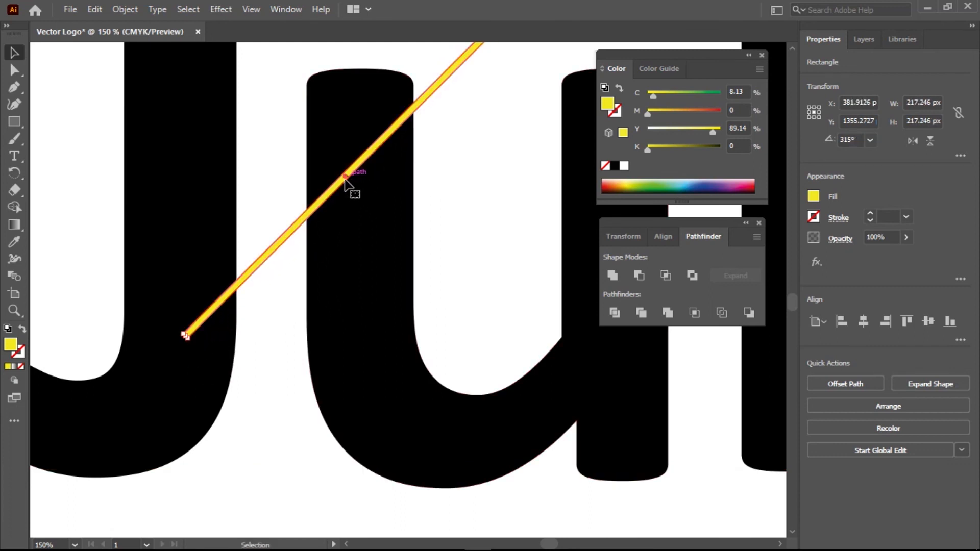
Thin the diagonal bar slightly and duplicate it across the u's right stem
{"action": "scroll", "coordinate": [345, 179], "scroll_direction": "up", "scroll_amount": 2}
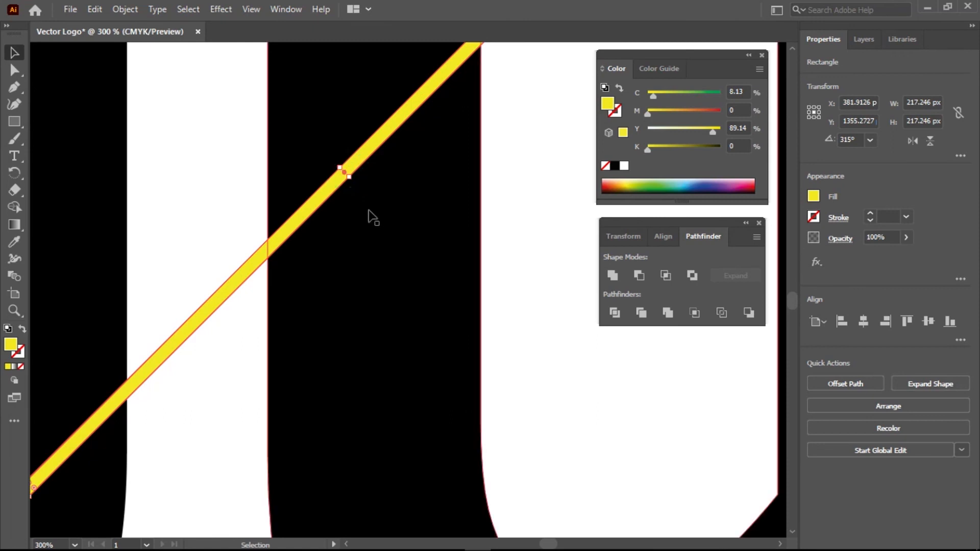
{"action": "left_click_drag", "start_coordinate": [347, 176], "coordinate": [346, 171]}
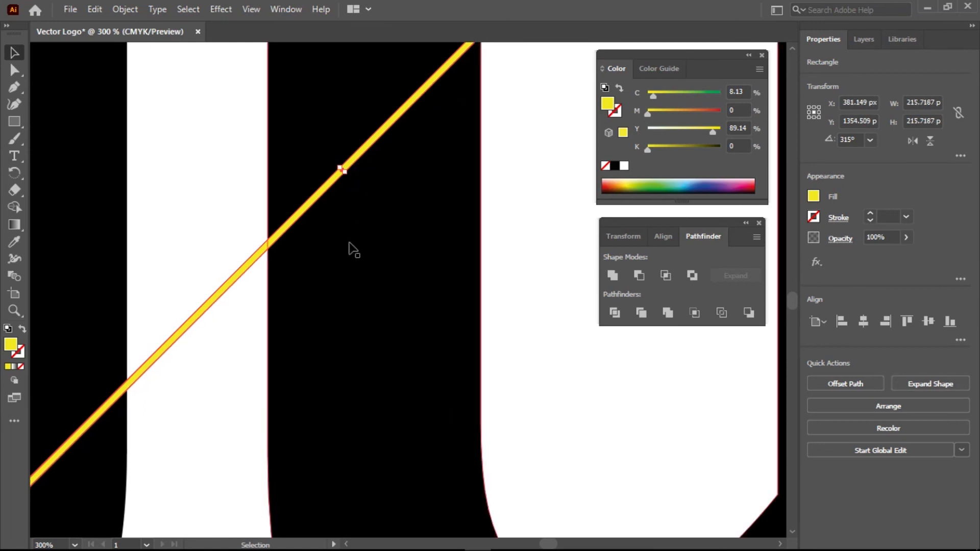
{"action": "scroll", "coordinate": [349, 244], "scroll_direction": "down", "scroll_amount": 2}
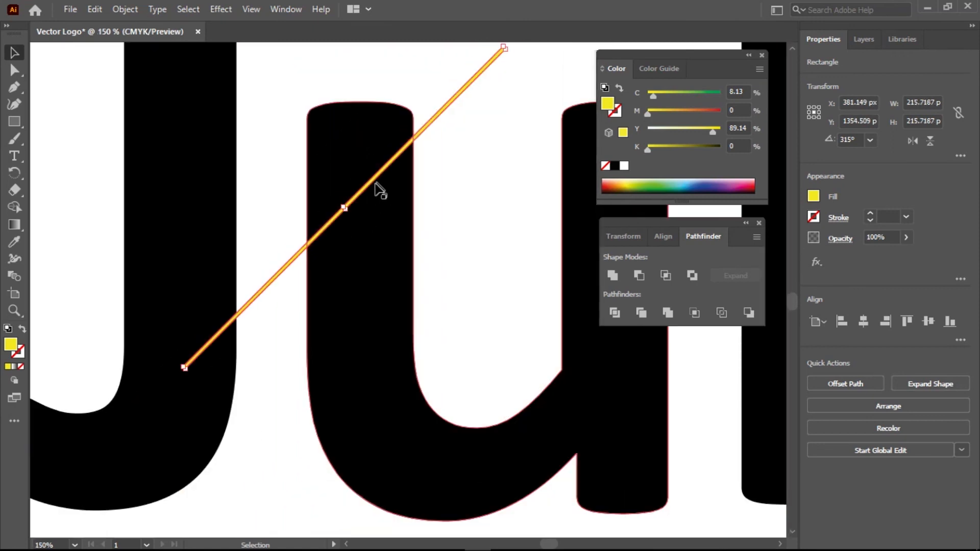
{"action": "left_click_drag", "start_coordinate": [509, 218], "coordinate": [324, 198]}
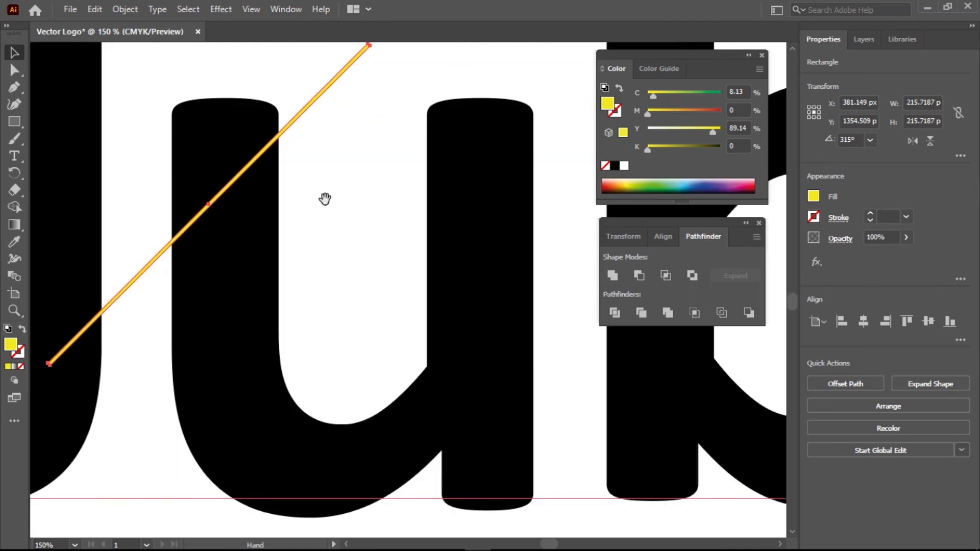
{"action": "left_click_drag", "start_coordinate": [197, 164], "coordinate": [444, 155]}
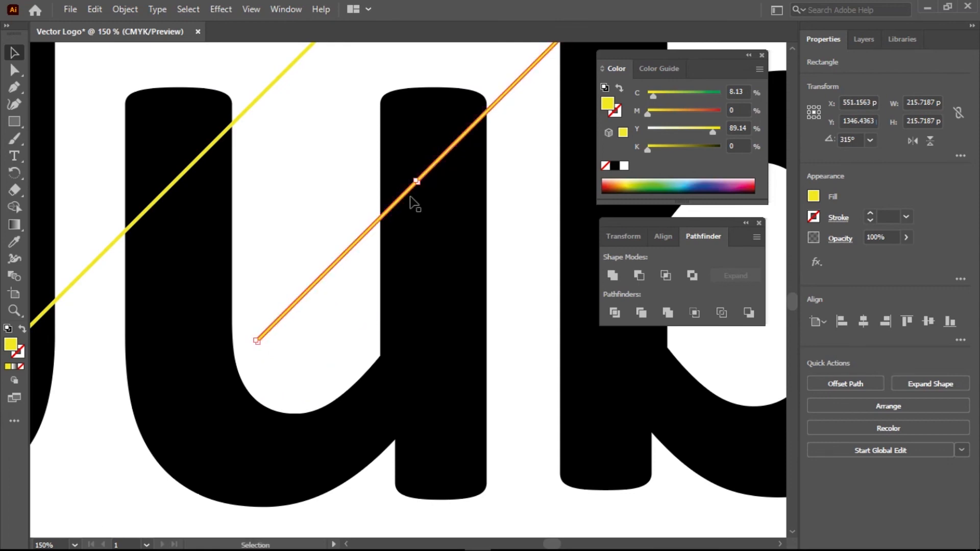
{"action": "scroll", "coordinate": [412, 199], "scroll_direction": "down", "scroll_amount": 2}
{"action": "scroll", "coordinate": [412, 199], "scroll_direction": "down", "scroll_amount": 1}
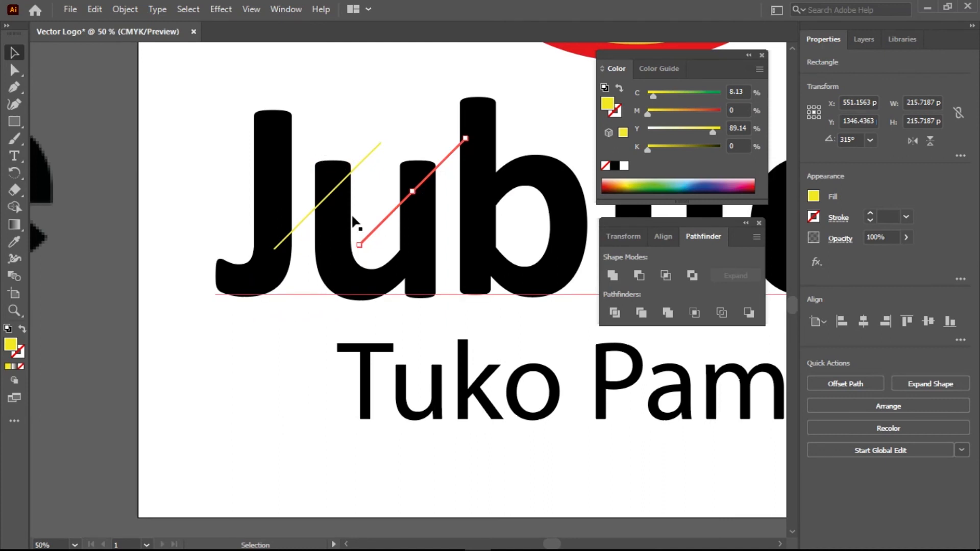
Select the u and both diagonal bars and apply Pathfinder Minus Front
{"action": "left_click", "coordinate": [355, 295]}
{"action": "left_click", "coordinate": [385, 221], "text": "shift"}
{"action": "left_click", "coordinate": [291, 231], "text": "shift"}
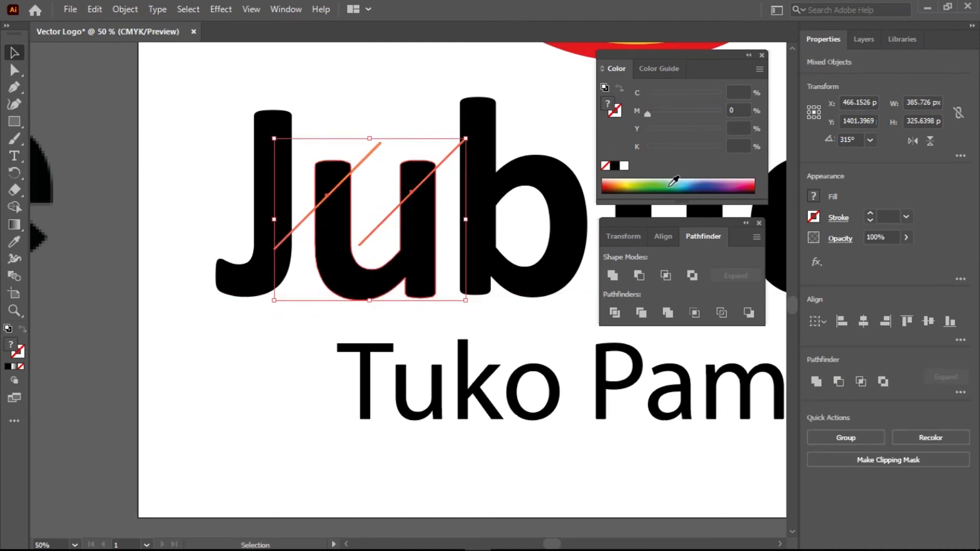
{"action": "left_click", "coordinate": [639, 275]}
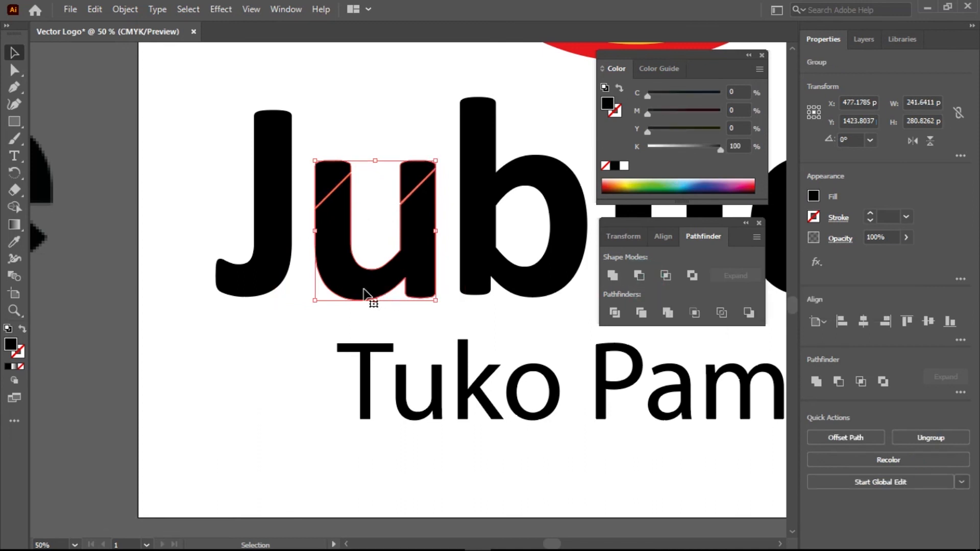
Deselect and zoom around to inspect the white slashes in the u, then select all
{"action": "left_click", "coordinate": [179, 347]}
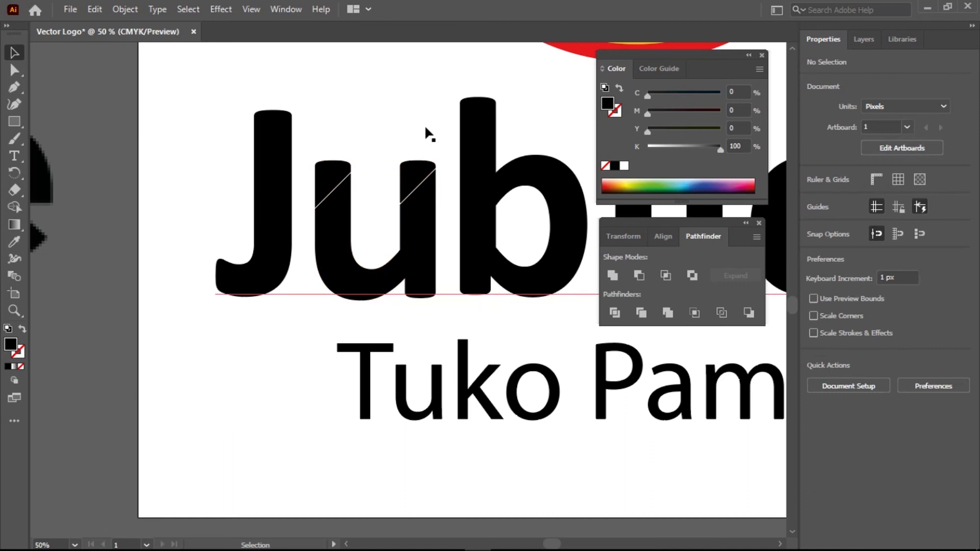
{"action": "scroll", "coordinate": [332, 192], "scroll_direction": "up", "scroll_amount": 4}
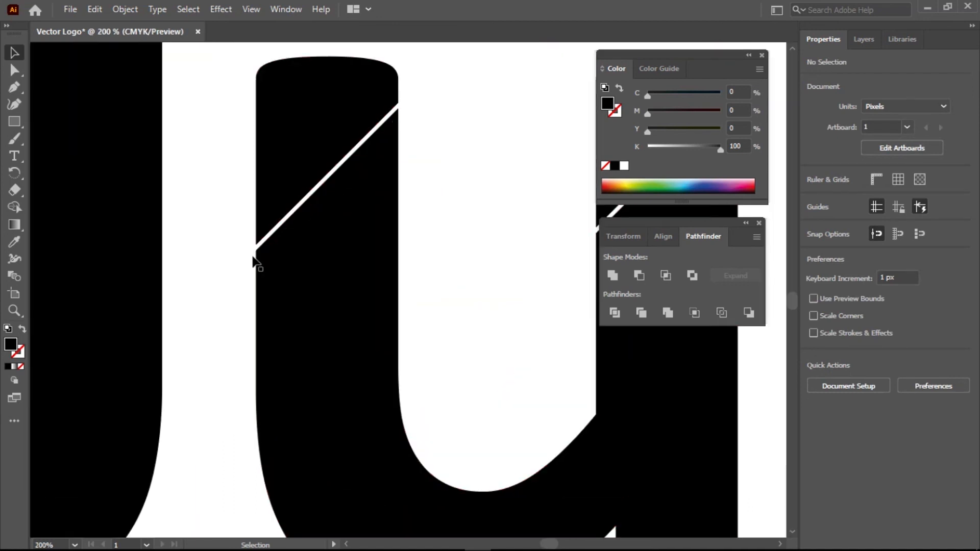
{"action": "scroll", "coordinate": [281, 209], "scroll_direction": "up", "scroll_amount": 3}
{"action": "scroll", "coordinate": [268, 212], "scroll_direction": "down", "scroll_amount": 2}
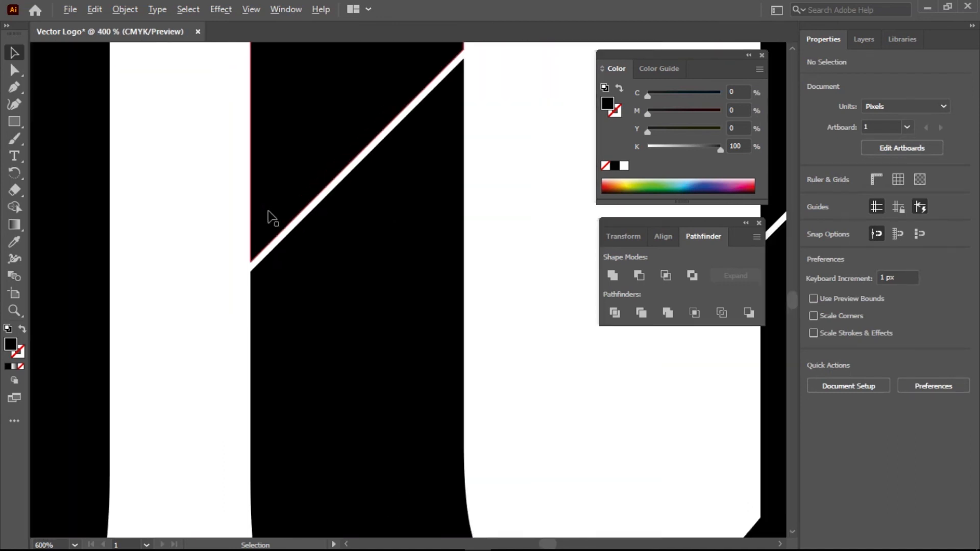
{"action": "scroll", "coordinate": [393, 132], "scroll_direction": "down", "scroll_amount": 2}
{"action": "scroll", "coordinate": [515, 144], "scroll_direction": "down", "scroll_amount": 1}
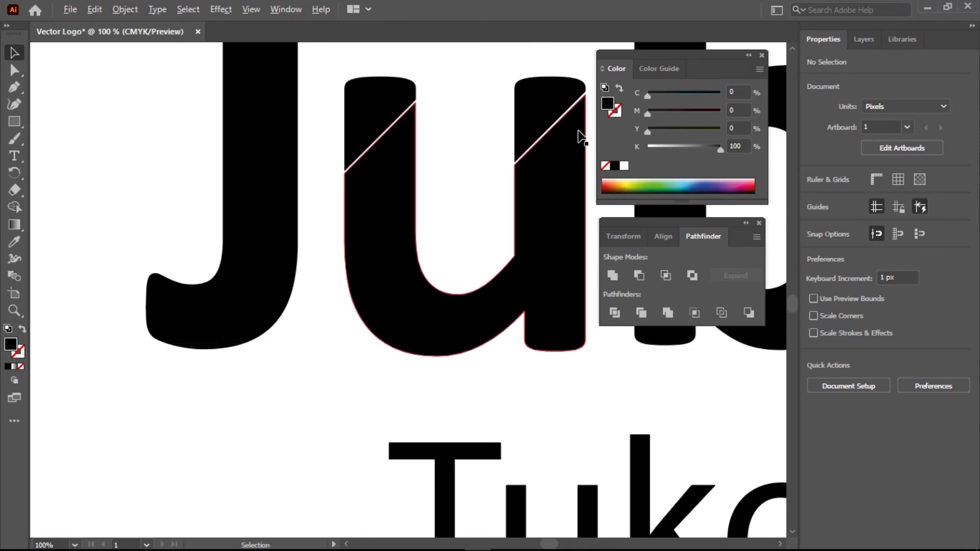
{"action": "scroll", "coordinate": [581, 136], "scroll_direction": "up", "scroll_amount": 3}
{"action": "scroll", "coordinate": [581, 137], "scroll_direction": "down", "scroll_amount": 6}
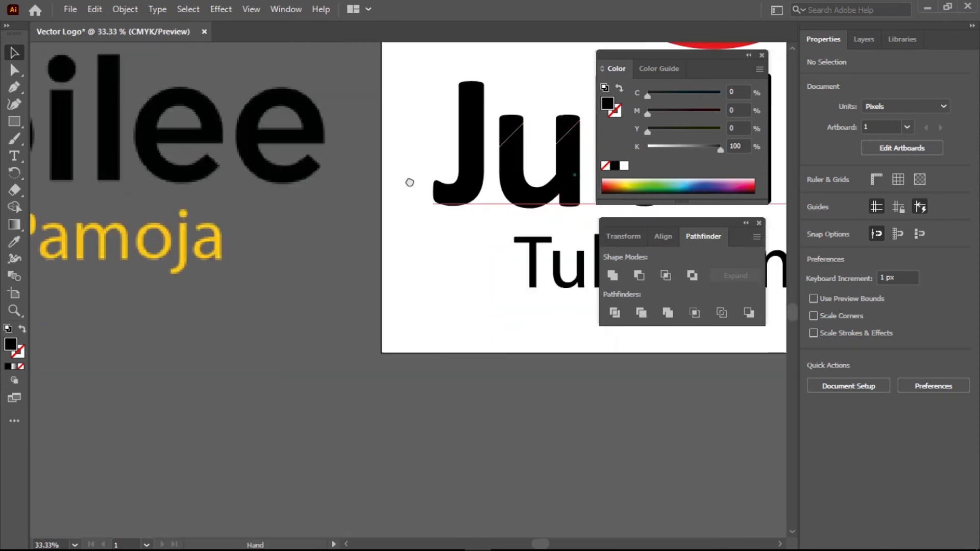
{"action": "scroll", "coordinate": [408, 182], "scroll_direction": "right", "scroll_amount": 3}
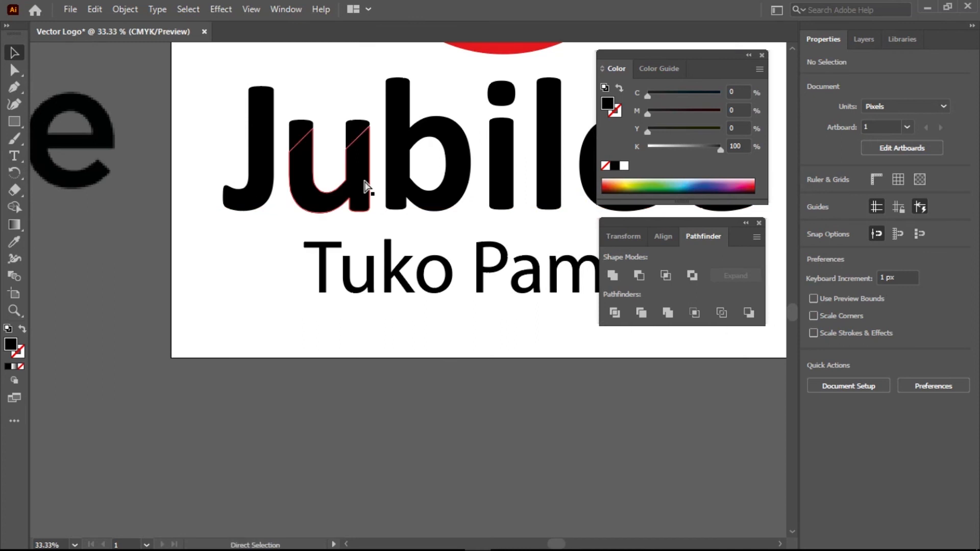
{"action": "key", "text": "ctrl+a"}
Thicken the left diagonal bar to about 7 px
{"action": "left_click", "coordinate": [246, 280]}
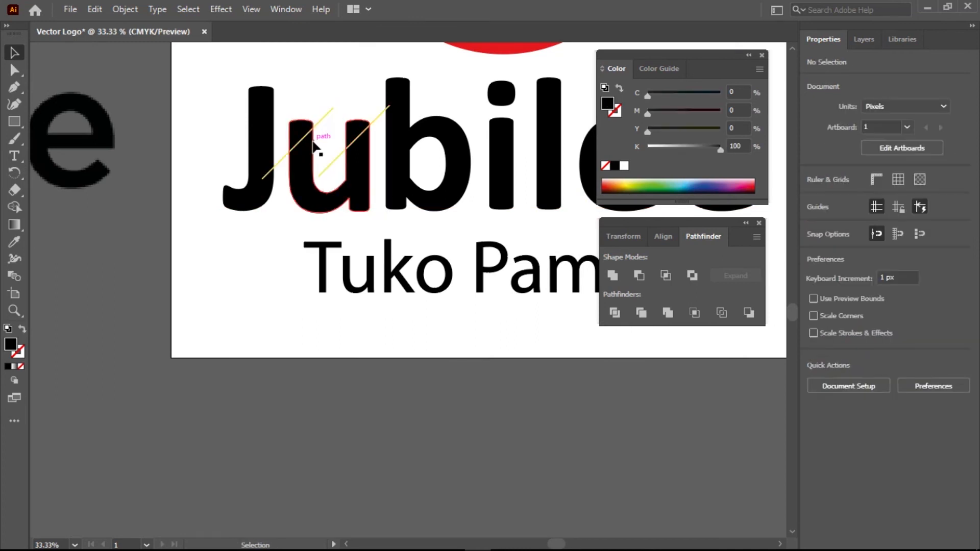
{"action": "scroll", "coordinate": [317, 149], "scroll_direction": "up", "scroll_amount": 4}
{"action": "left_click", "coordinate": [258, 136]}
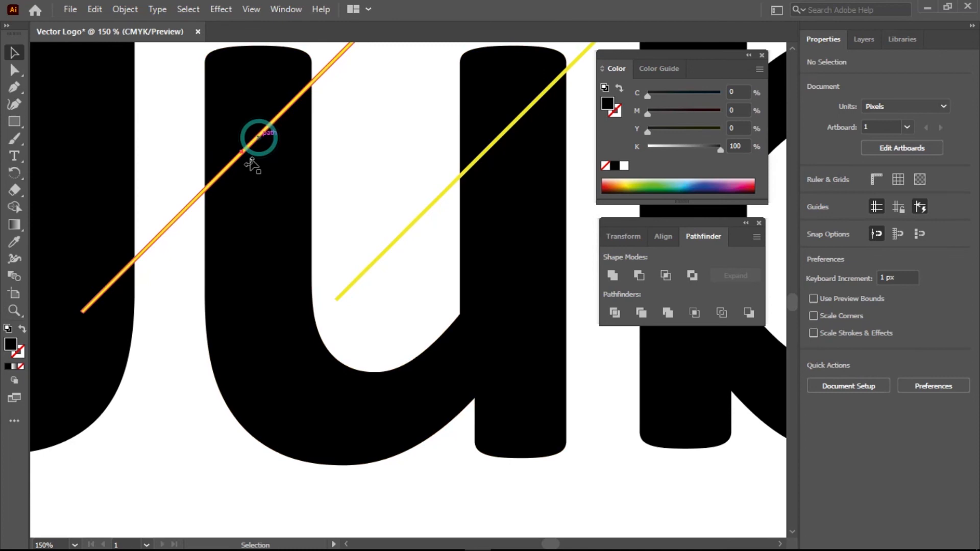
{"action": "scroll", "coordinate": [252, 153], "scroll_direction": "up", "scroll_amount": 2}
{"action": "left_click_drag", "start_coordinate": [234, 142], "coordinate": [250, 154]}
{"action": "left_click_drag", "start_coordinate": [453, 166], "coordinate": [335, 212]}
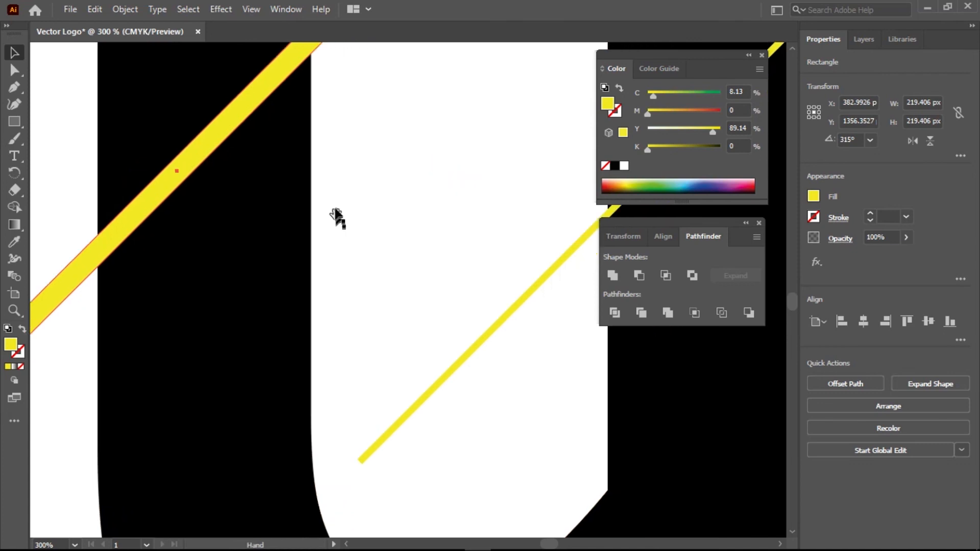
{"action": "scroll", "coordinate": [335, 209], "scroll_direction": "down", "scroll_amount": 1}
{"action": "scroll", "coordinate": [334, 209], "scroll_direction": "down", "scroll_amount": 1}
Delete the thin right bar and duplicate the thick bar across the u's right stem
{"action": "left_click", "coordinate": [386, 275]}
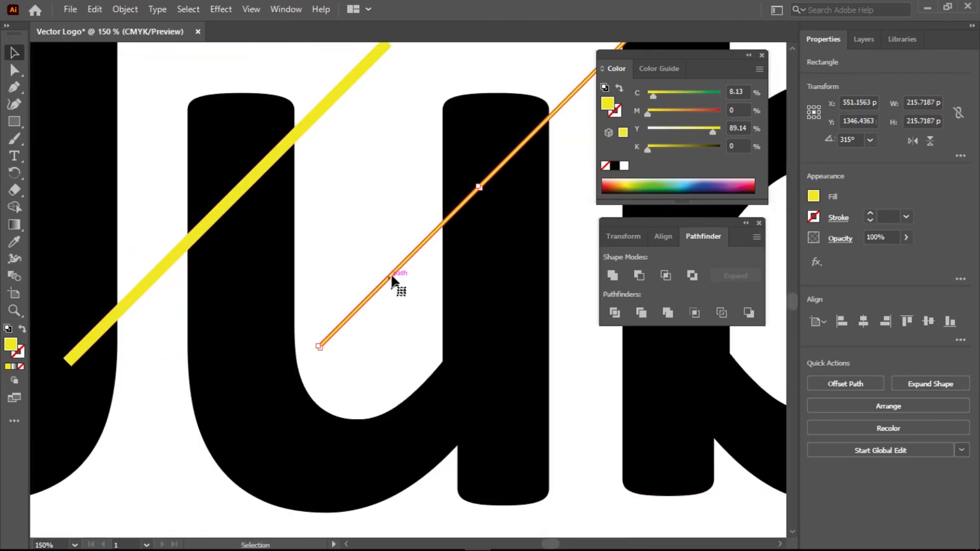
{"action": "key", "text": "Delete"}
{"action": "left_click", "coordinate": [236, 194]}
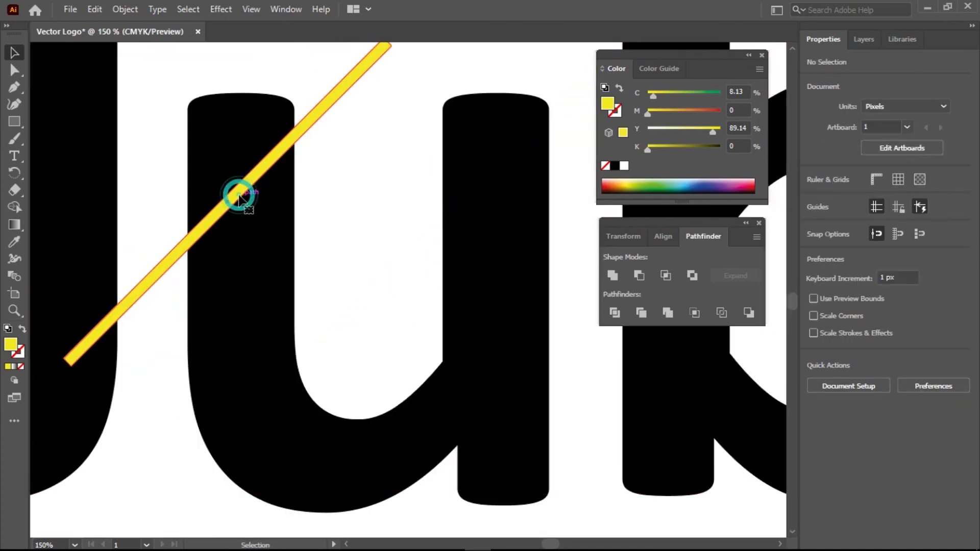
{"action": "left_click_drag", "start_coordinate": [250, 178], "coordinate": [495, 193]}
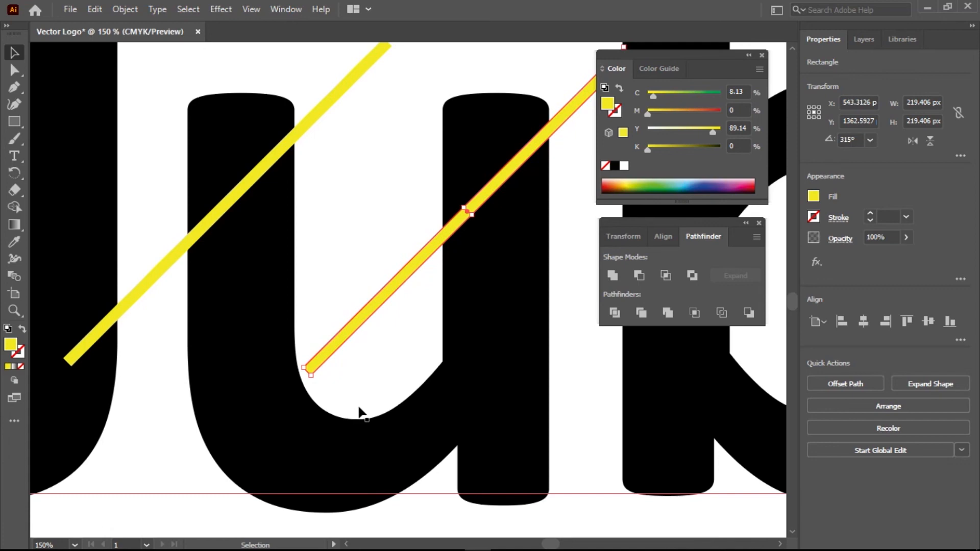
Cut both thick bars out of the u with Minus Front and zoom out to the whole logo
{"action": "left_click", "coordinate": [175, 261], "text": "shift"}
{"action": "left_click", "coordinate": [319, 406], "text": "shift"}
{"action": "left_click", "coordinate": [357, 464]}
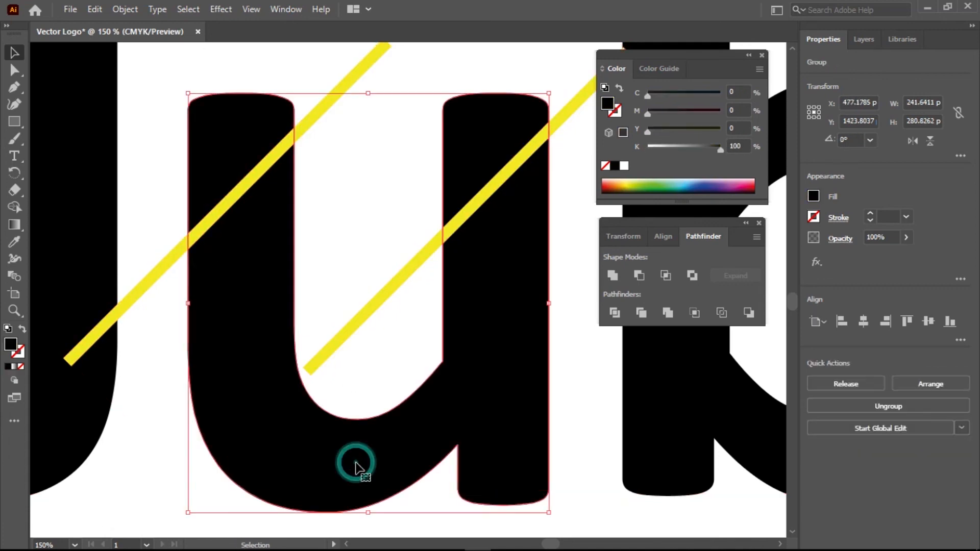
{"action": "left_click", "coordinate": [315, 362]}
{"action": "left_click", "coordinate": [256, 420], "text": "shift"}
{"action": "left_click", "coordinate": [139, 300], "text": "shift"}
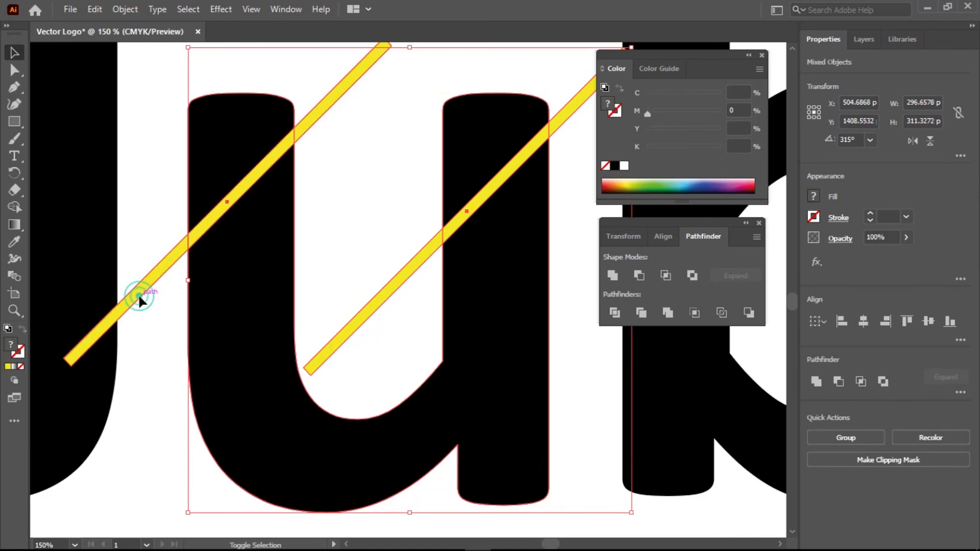
{"action": "left_click", "coordinate": [639, 275]}
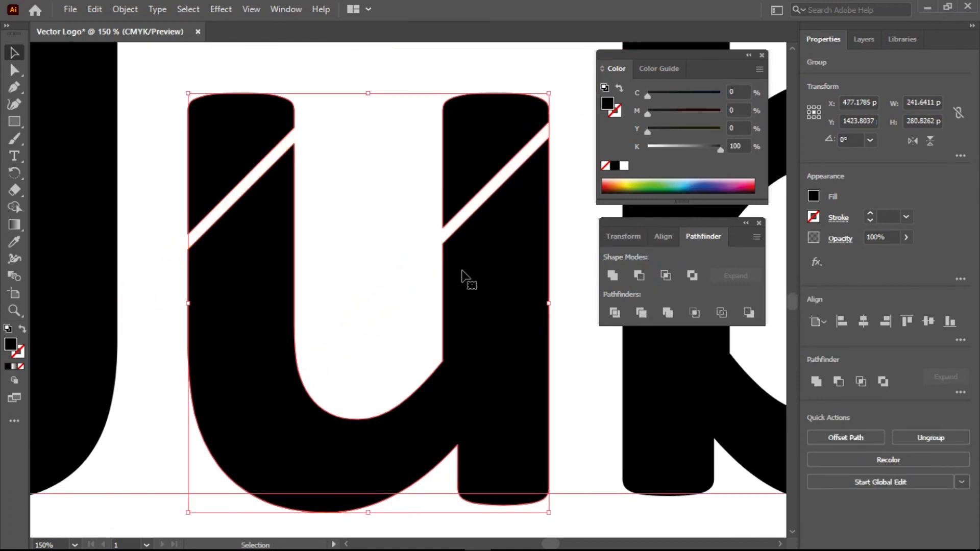
{"action": "key", "text": "ctrl+minus"}
{"action": "key", "text": "ctrl+minus"}
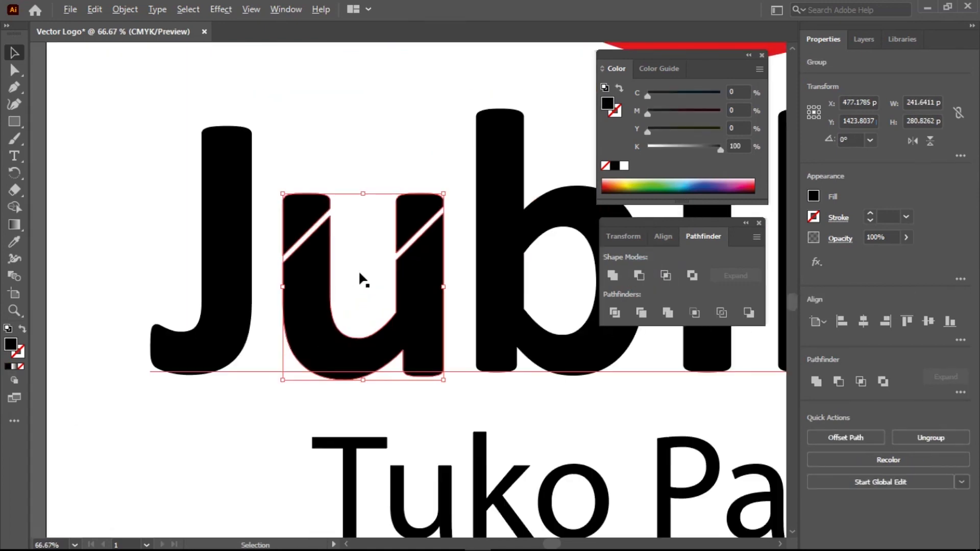
{"action": "key", "text": "ctrl+minus"}
{"action": "left_click", "coordinate": [305, 338]}
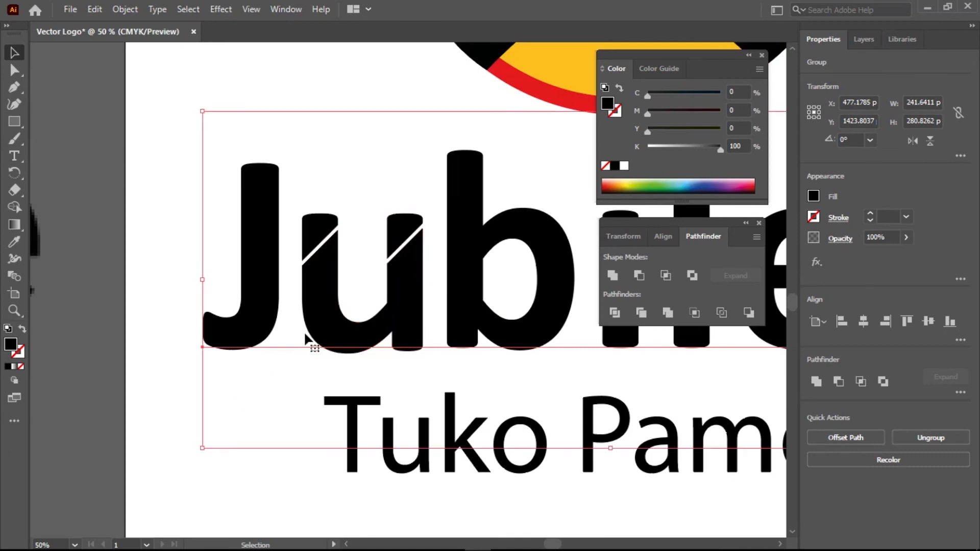
{"action": "key", "text": "ctrl+minus"}
{"action": "key", "text": "ctrl+minus"}
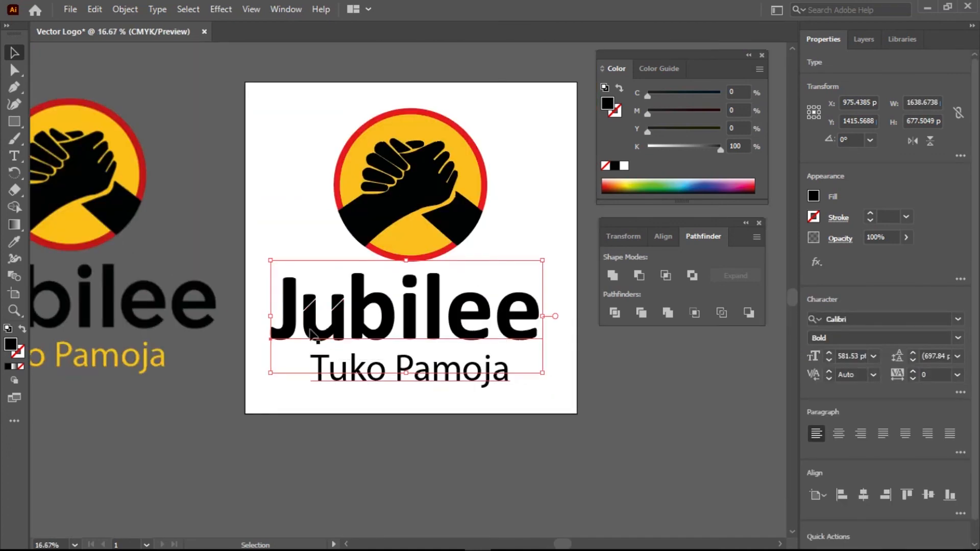
{"action": "left_click", "coordinate": [292, 433]}
{"action": "right_click", "coordinate": [390, 324]}
{"action": "left_click", "coordinate": [442, 125]}
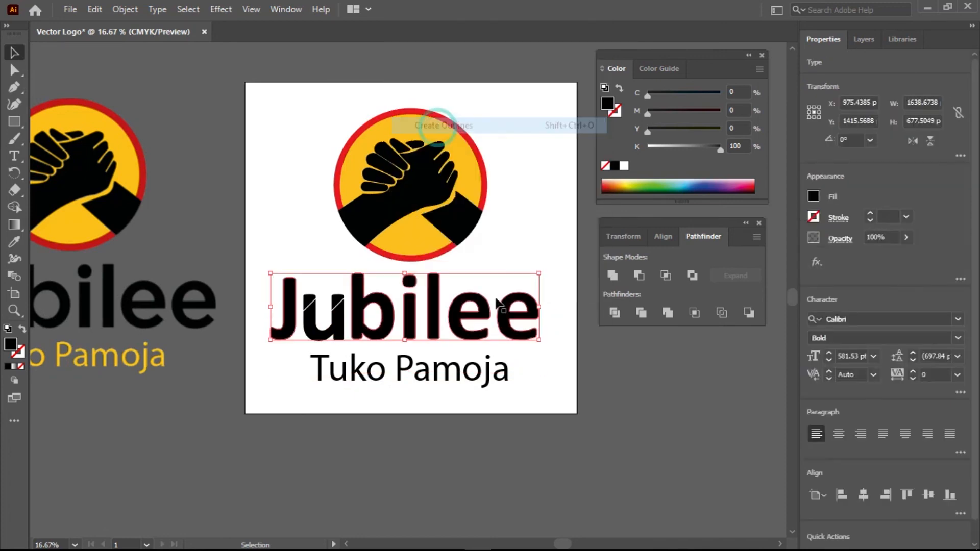
{"action": "scroll", "coordinate": [410, 390], "scroll_direction": "down", "scroll_amount": 1}
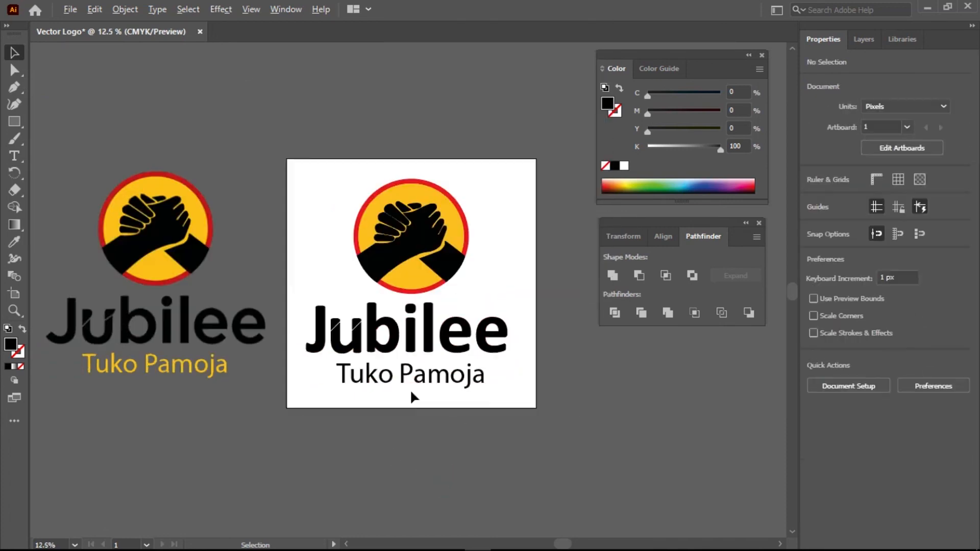
{"action": "scroll", "coordinate": [407, 392], "scroll_direction": "up", "scroll_amount": 1}
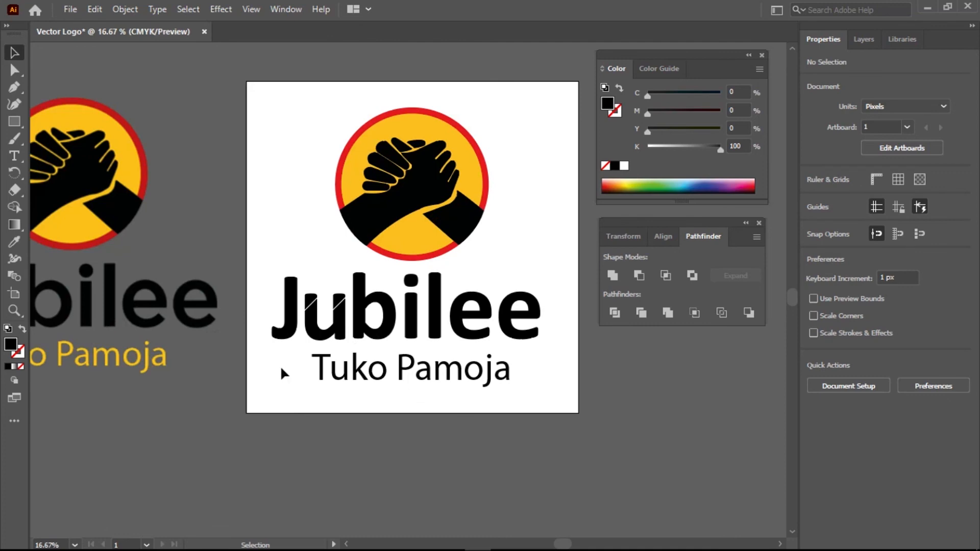
{"action": "scroll", "coordinate": [279, 366], "scroll_direction": "down", "scroll_amount": 1}
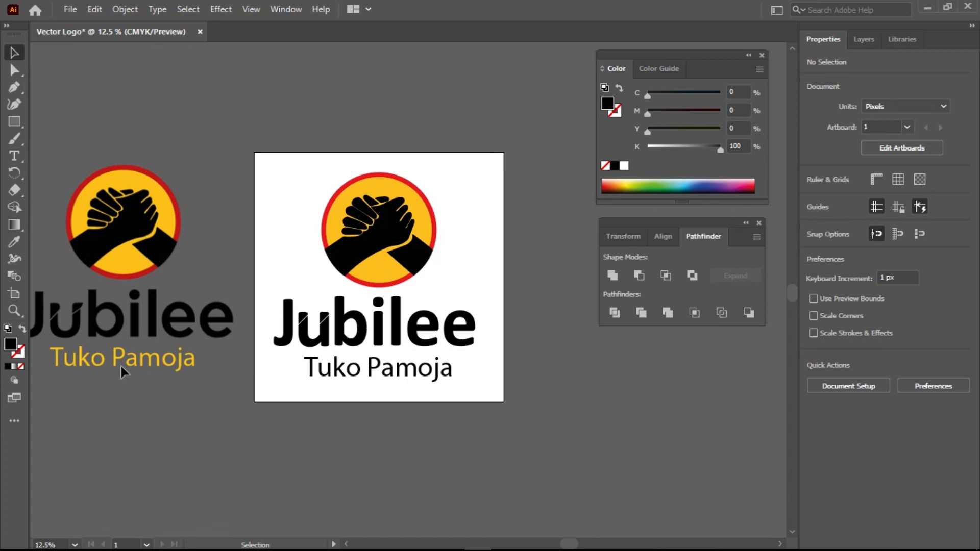
Eyedropper the yellow from the emblem's circle onto the 'Tuko Pamoja' text, then deselect to check it
{"action": "left_click", "coordinate": [403, 370]}
{"action": "left_click_drag", "start_coordinate": [396, 367], "coordinate": [396, 368]}
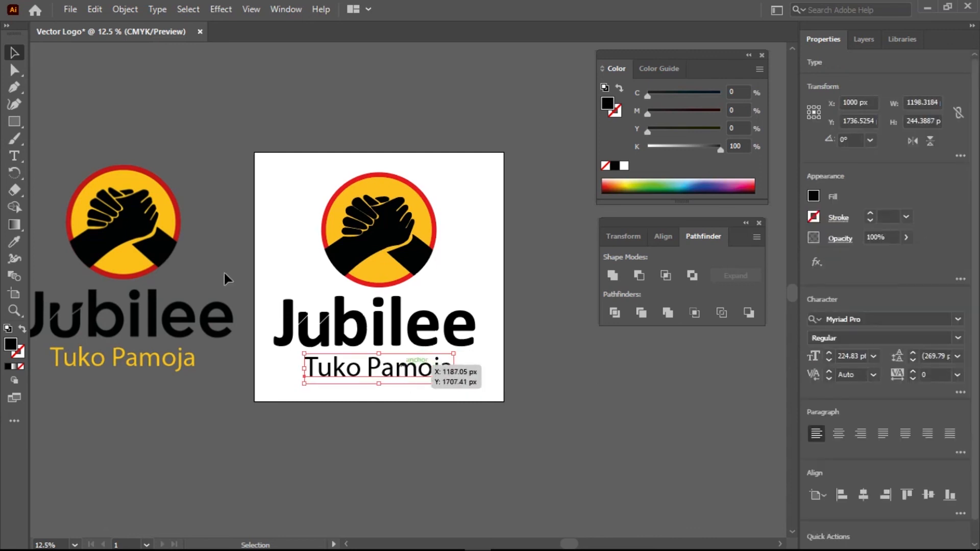
{"action": "left_click", "coordinate": [14, 242]}
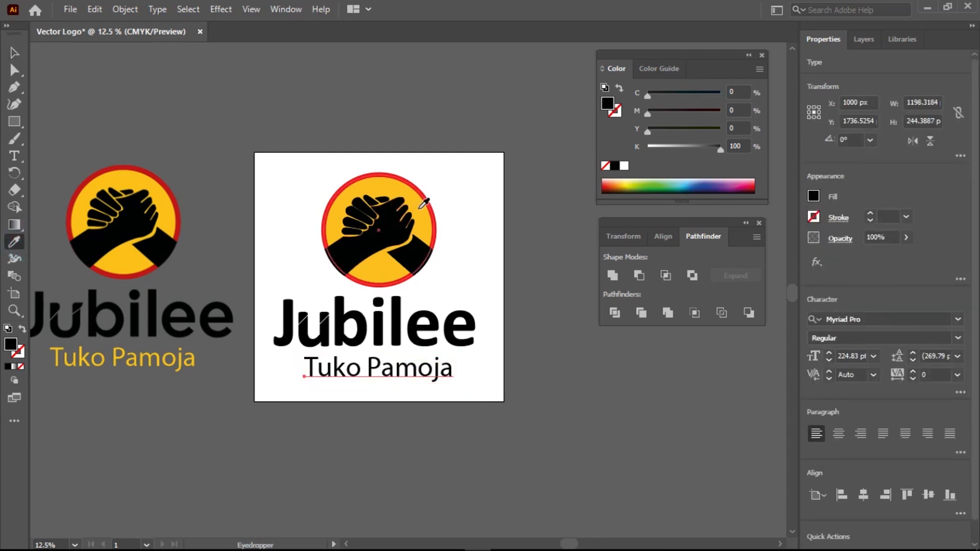
{"action": "left_click", "coordinate": [415, 205]}
{"action": "left_click", "coordinate": [14, 52]}
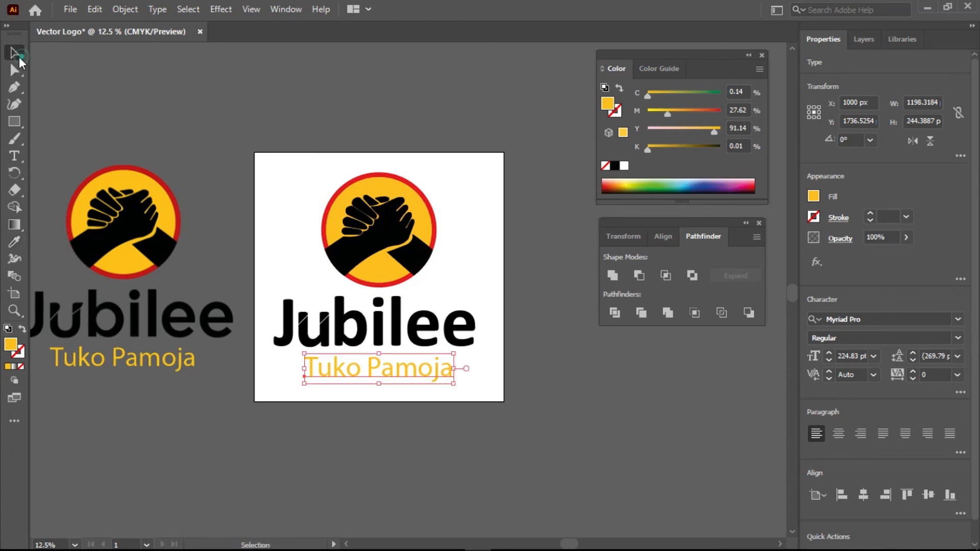
{"action": "left_click", "coordinate": [616, 464]}
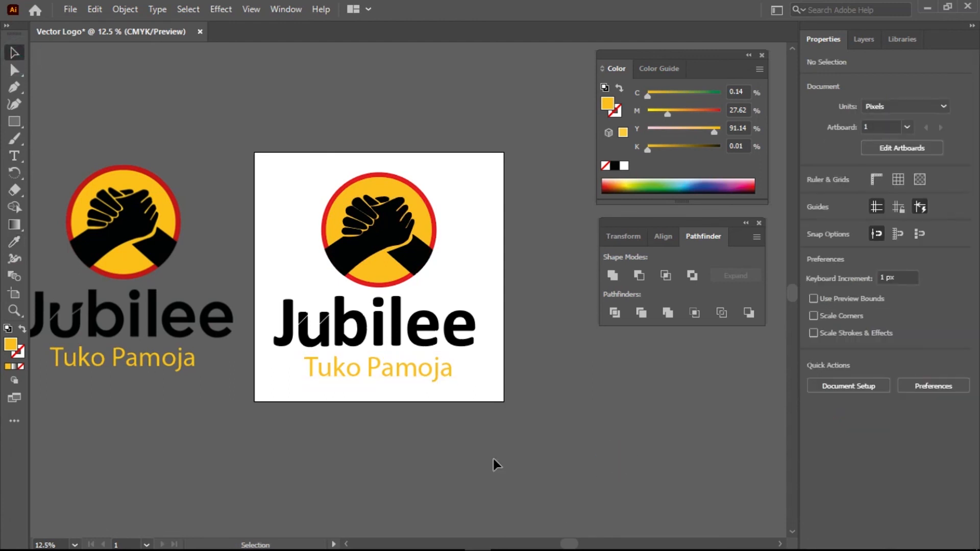
{"action": "scroll", "coordinate": [426, 411], "scroll_direction": "down", "scroll_amount": 1}
{"action": "scroll", "coordinate": [424, 411], "scroll_direction": "up", "scroll_amount": 1}
{"action": "scroll", "coordinate": [376, 254], "scroll_direction": "up", "scroll_amount": 10}
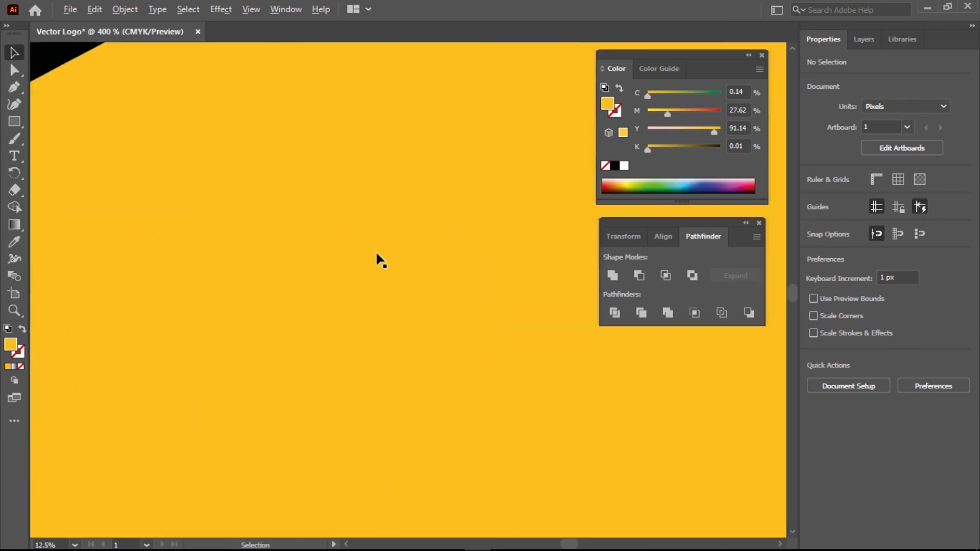
{"action": "scroll", "coordinate": [380, 260], "scroll_direction": "up", "scroll_amount": 8}
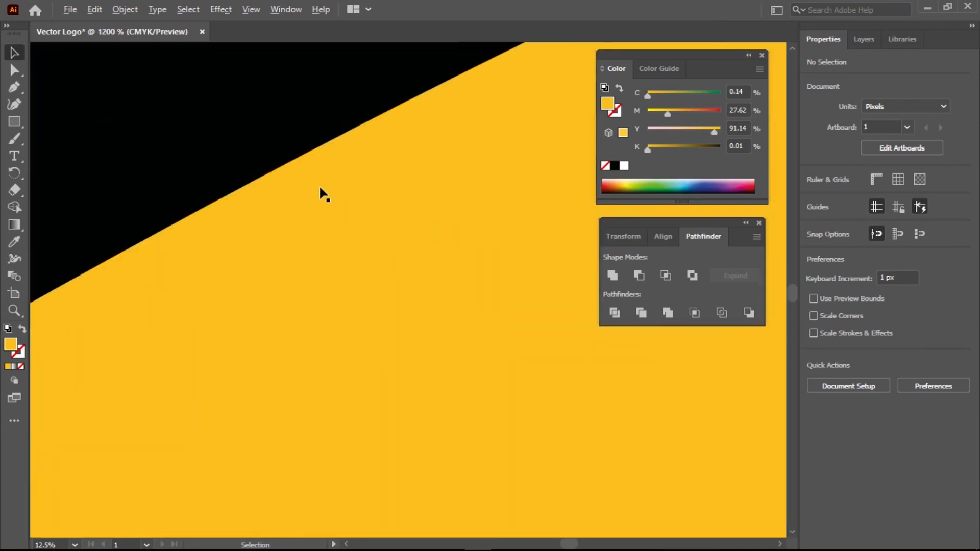
{"action": "scroll", "coordinate": [262, 184], "scroll_direction": "up", "scroll_amount": 5}
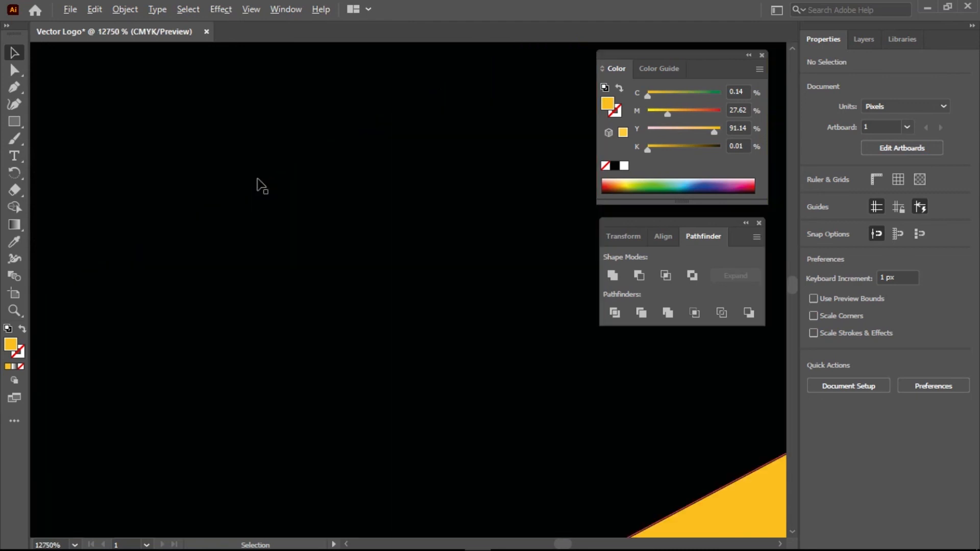
{"action": "scroll", "coordinate": [261, 184], "scroll_direction": "down", "scroll_amount": 15}
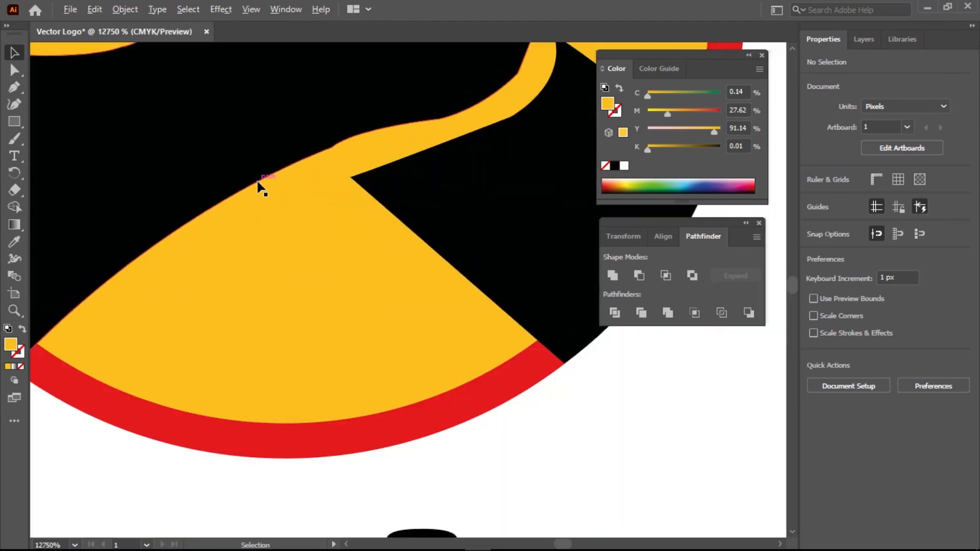
{"action": "scroll", "coordinate": [263, 190], "scroll_direction": "up", "scroll_amount": 2}
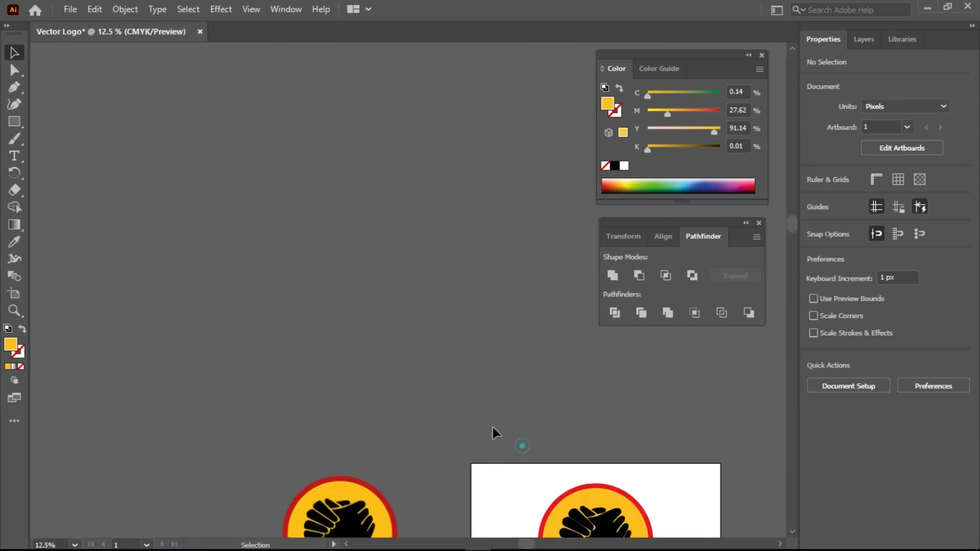
{"action": "left_click_drag", "start_coordinate": [518, 381], "coordinate": [334, 208]}
{"action": "scroll", "coordinate": [424, 319], "scroll_direction": "up", "scroll_amount": 8}
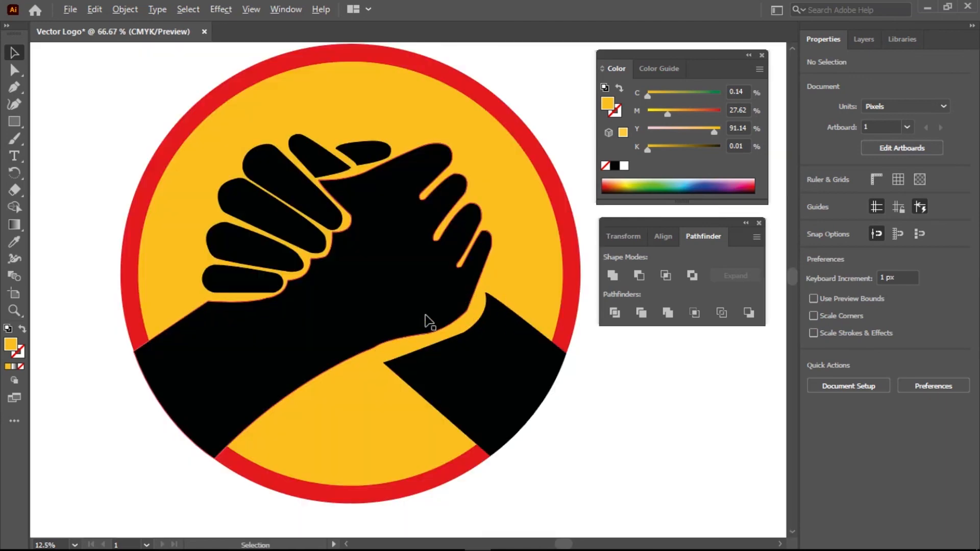
{"action": "scroll", "coordinate": [425, 315], "scroll_direction": "down", "scroll_amount": 9}
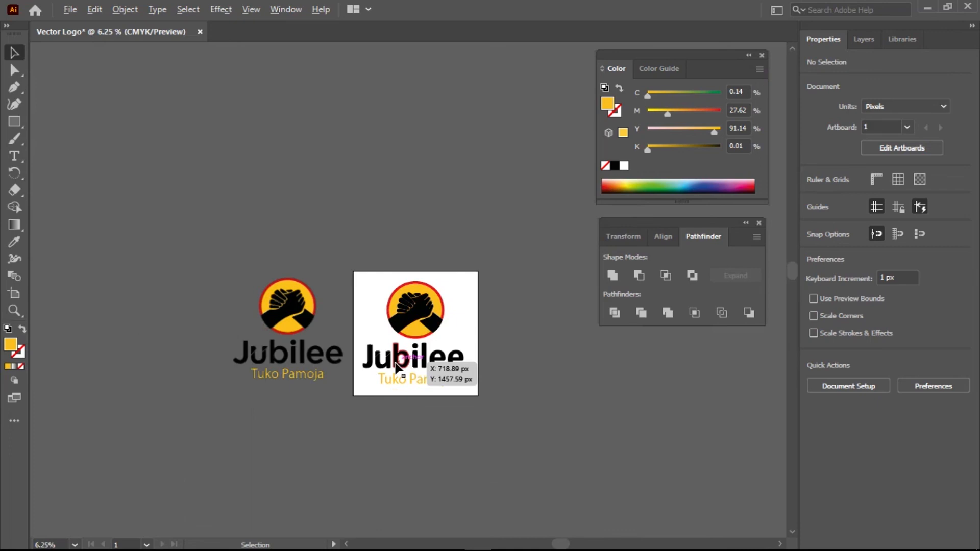
{"action": "scroll", "coordinate": [397, 370], "scroll_direction": "up", "scroll_amount": 2}
{"action": "scroll", "coordinate": [397, 370], "scroll_direction": "up", "scroll_amount": 7}
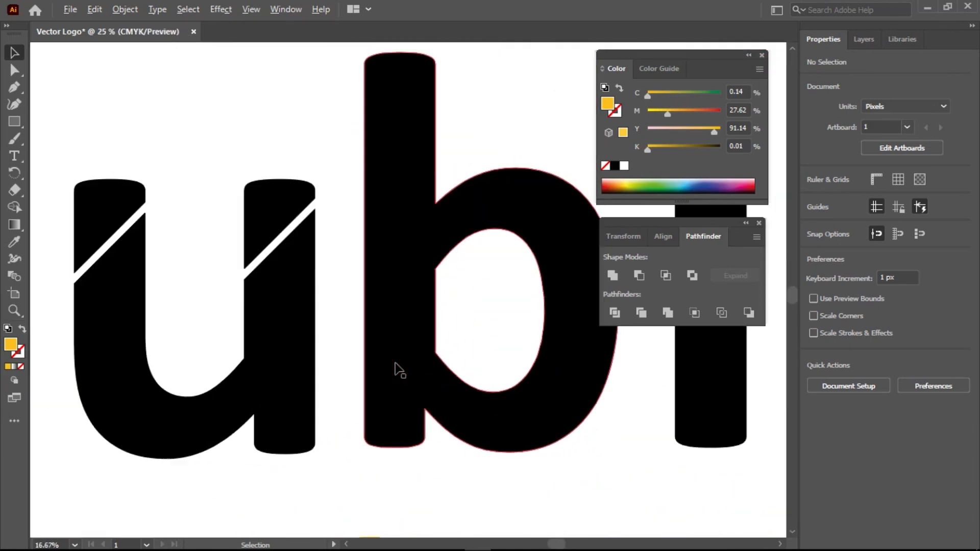
{"action": "scroll", "coordinate": [432, 375], "scroll_direction": "down", "scroll_amount": 5}
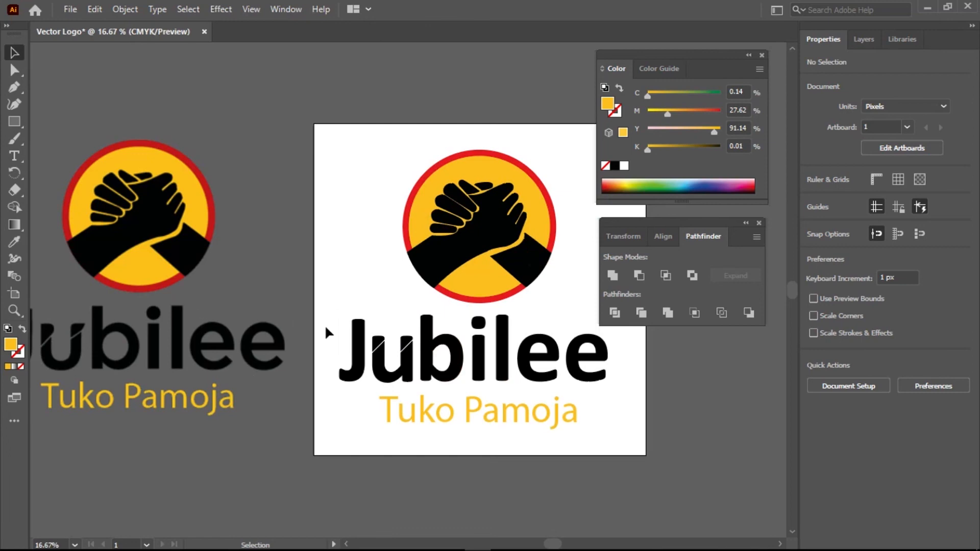
{"action": "scroll", "coordinate": [146, 250], "scroll_direction": "up", "scroll_amount": 10}
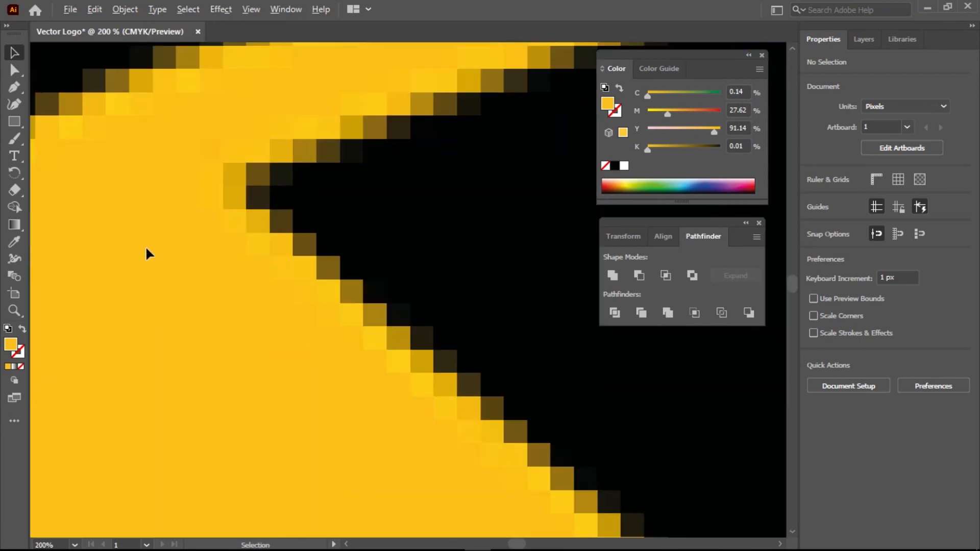
{"action": "scroll", "coordinate": [145, 250], "scroll_direction": "down", "scroll_amount": 5}
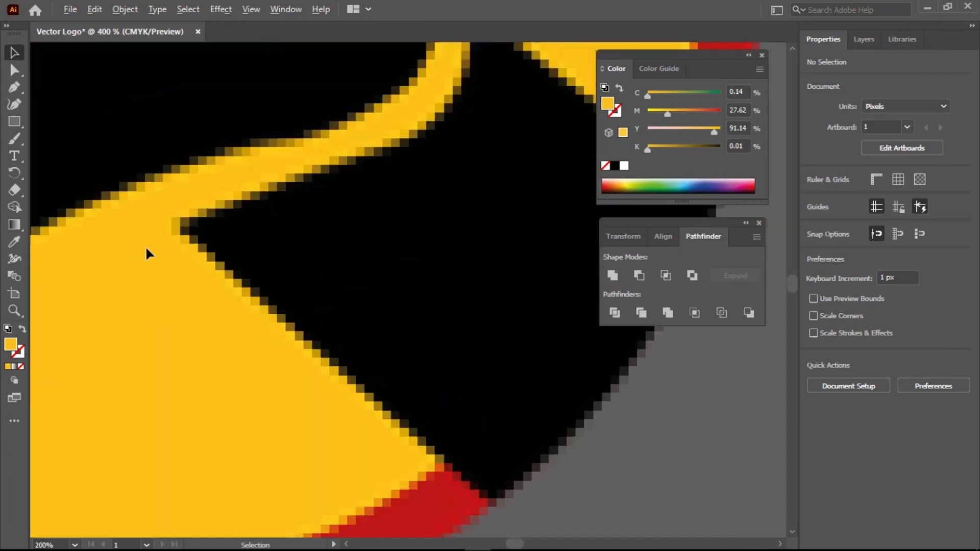
{"action": "scroll", "coordinate": [146, 250], "scroll_direction": "up", "scroll_amount": 1}
{"action": "scroll", "coordinate": [146, 250], "scroll_direction": "down", "scroll_amount": 8}
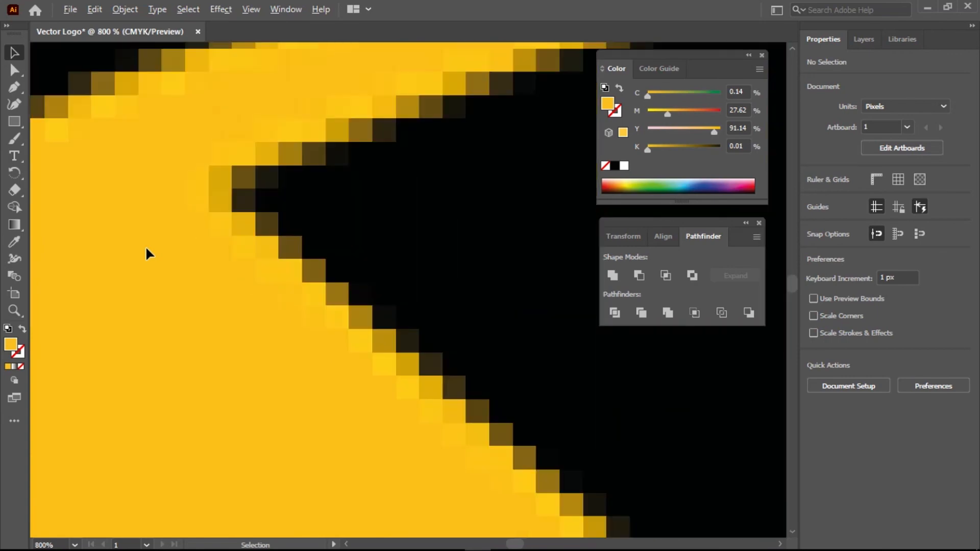
{"action": "scroll", "coordinate": [145, 246], "scroll_direction": "down", "scroll_amount": 3}
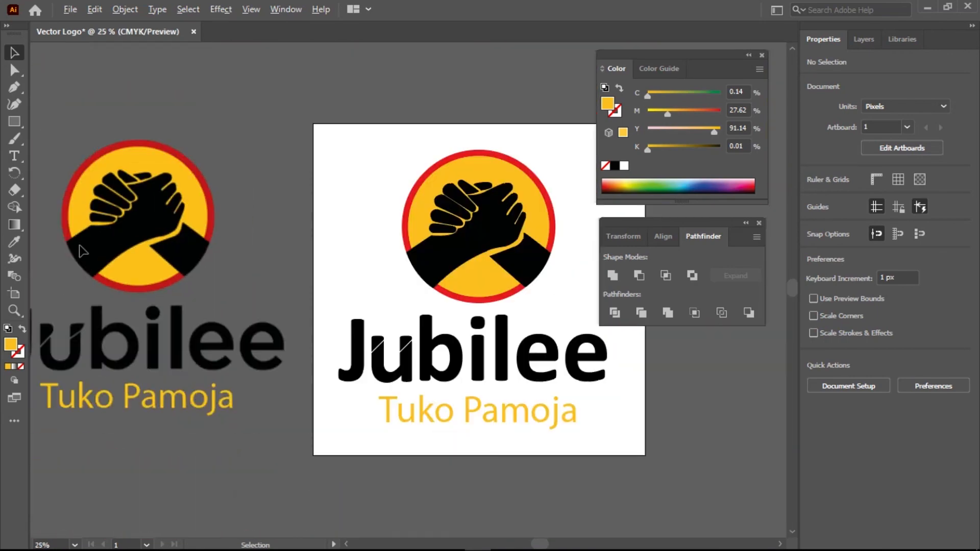
{"action": "scroll", "coordinate": [78, 224], "scroll_direction": "up", "scroll_amount": 6}
{"action": "scroll", "coordinate": [78, 224], "scroll_direction": "down", "scroll_amount": 3}
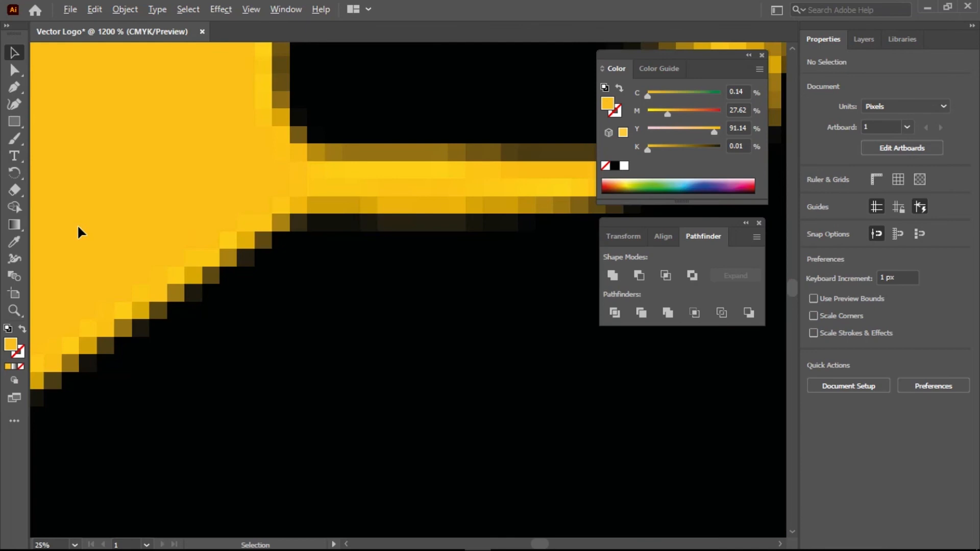
{"action": "scroll", "coordinate": [284, 238], "scroll_direction": "up", "scroll_amount": 6}
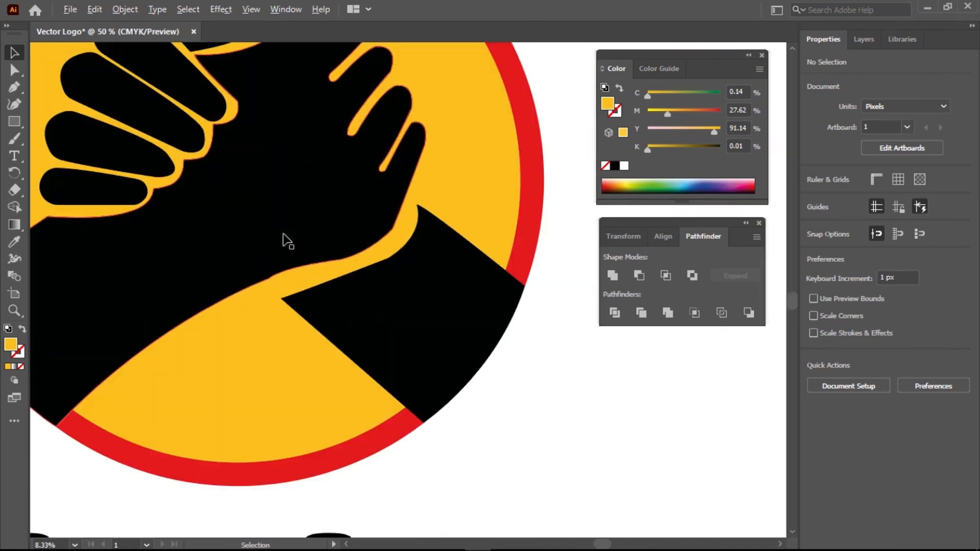
{"action": "scroll", "coordinate": [283, 234], "scroll_direction": "down", "scroll_amount": 6}
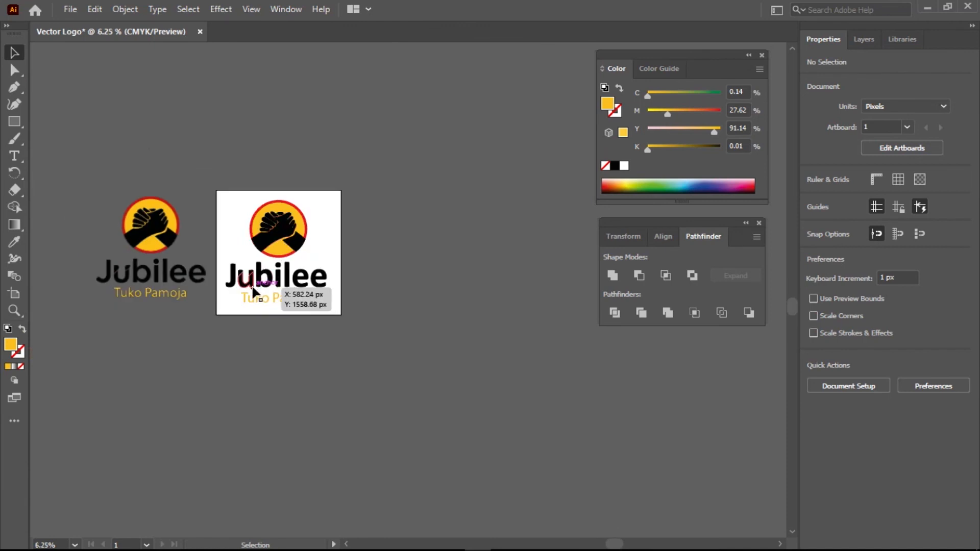
{"action": "left_click", "coordinate": [403, 348]}
{"action": "scroll", "coordinate": [280, 269], "scroll_direction": "up", "scroll_amount": 2}
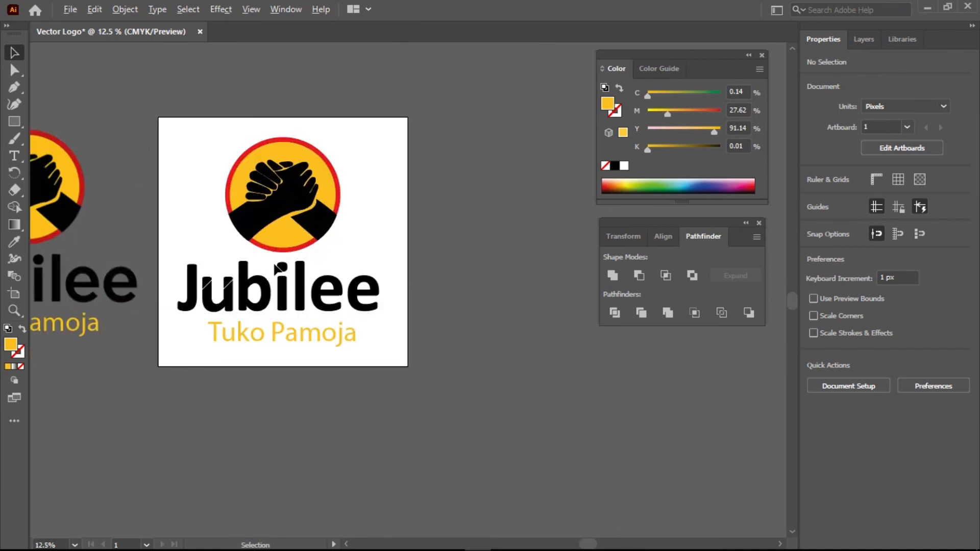
{"action": "left_click_drag", "start_coordinate": [172, 324], "coordinate": [342, 314]}
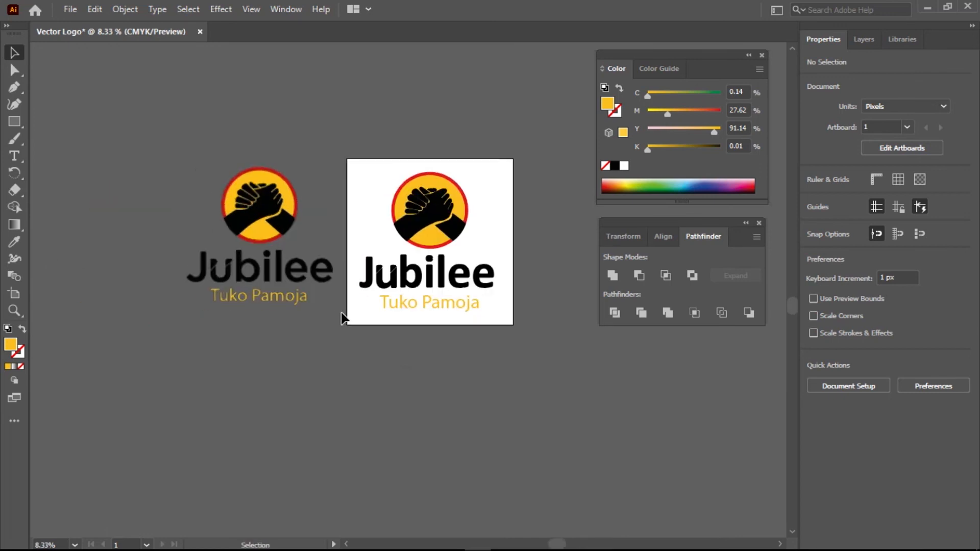
{"action": "scroll", "coordinate": [345, 318], "scroll_direction": "up", "scroll_amount": 1}
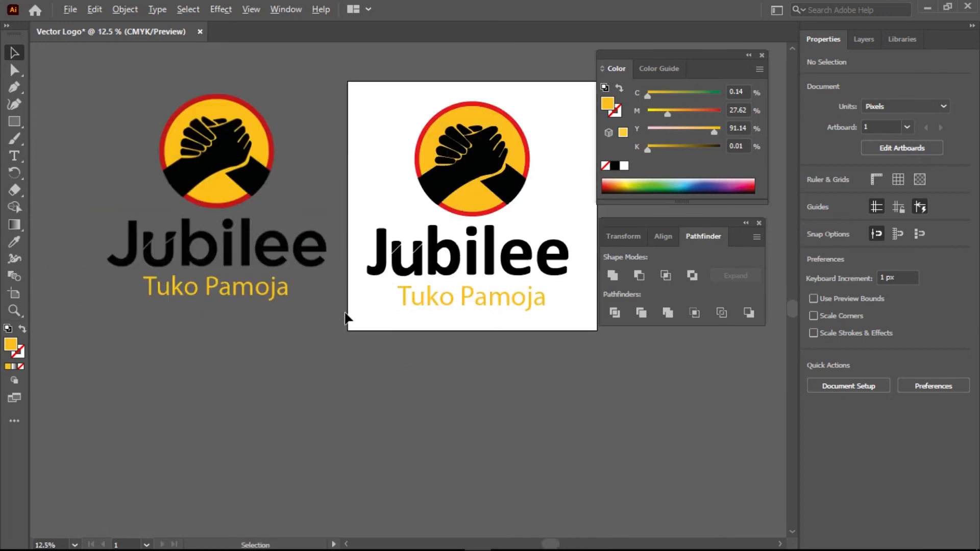
{"action": "left_click_drag", "start_coordinate": [394, 304], "coordinate": [379, 351]}
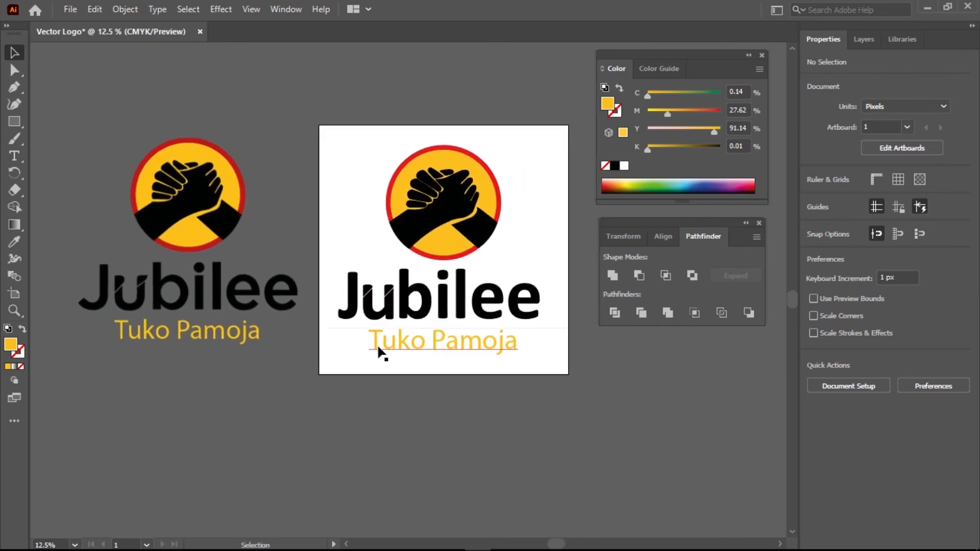